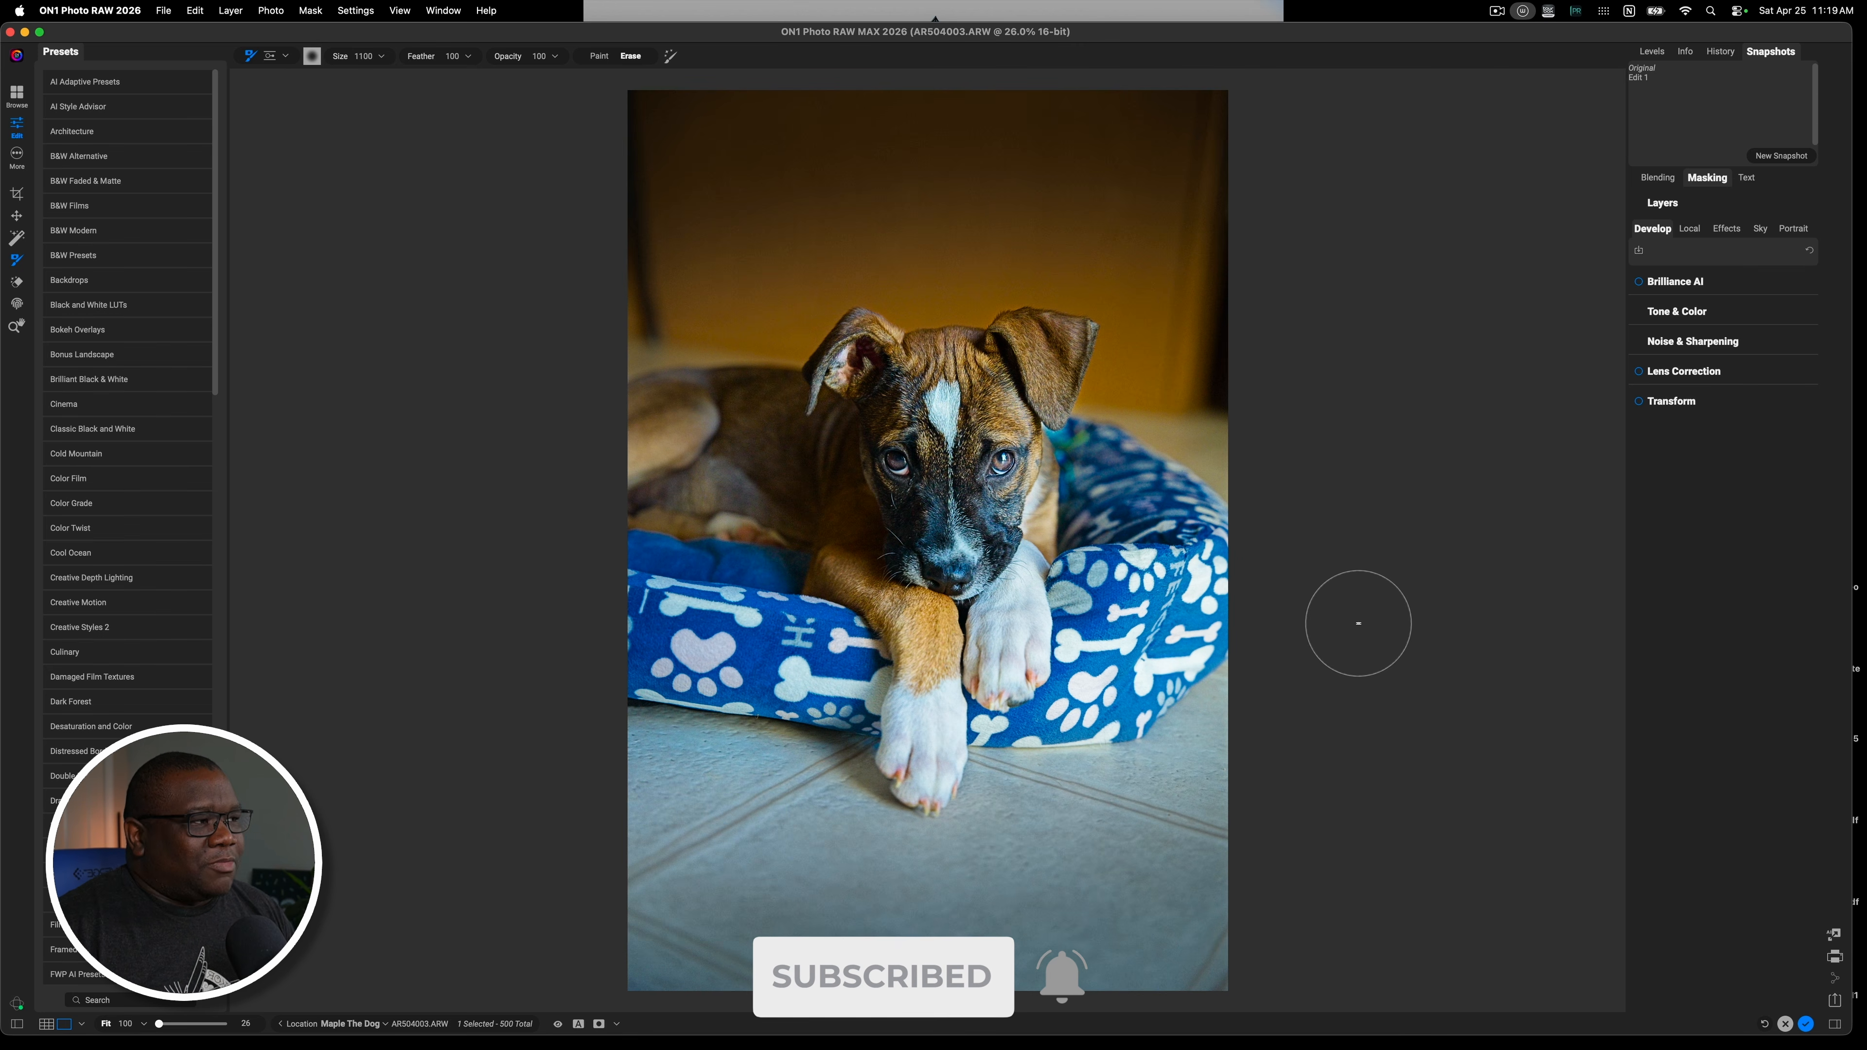
Revert the photo to the Original snapshot and set its camera profile to ON1 Portrait
{"action": "left_click", "coordinate": [1646, 71]}
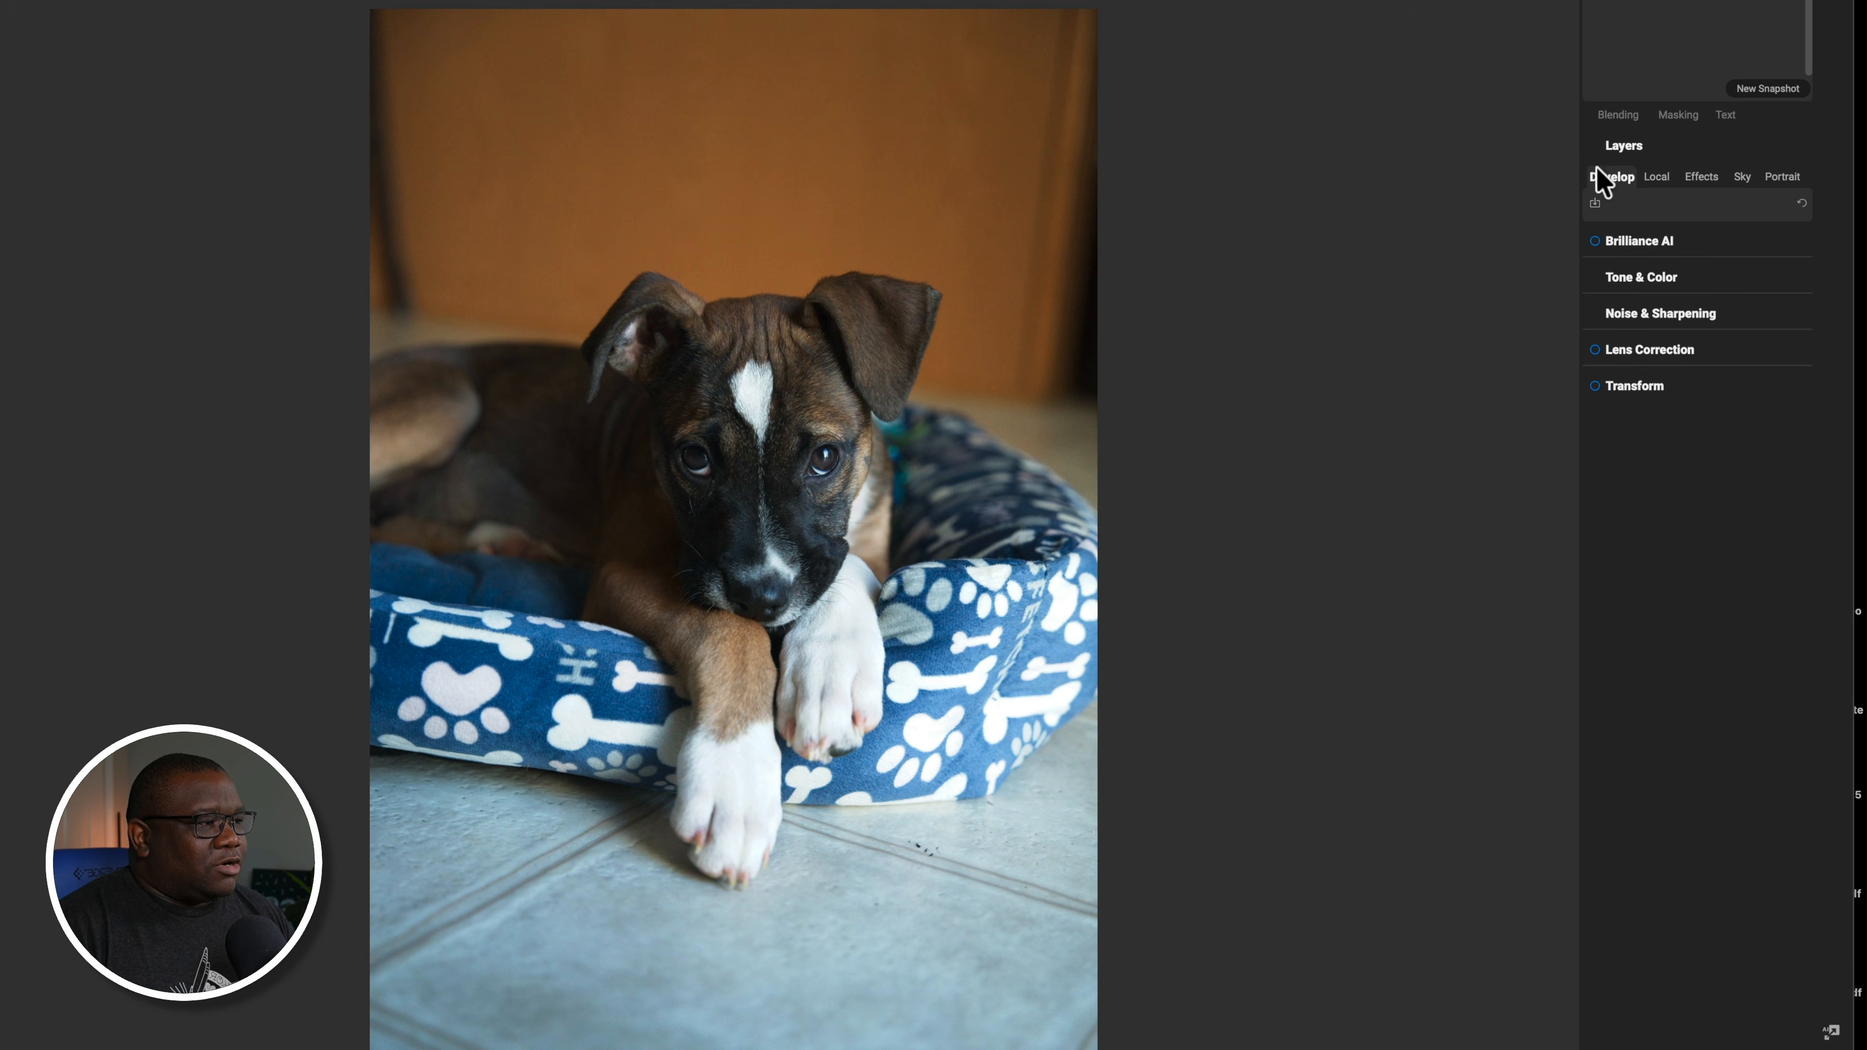
{"action": "left_click", "coordinate": [1626, 285]}
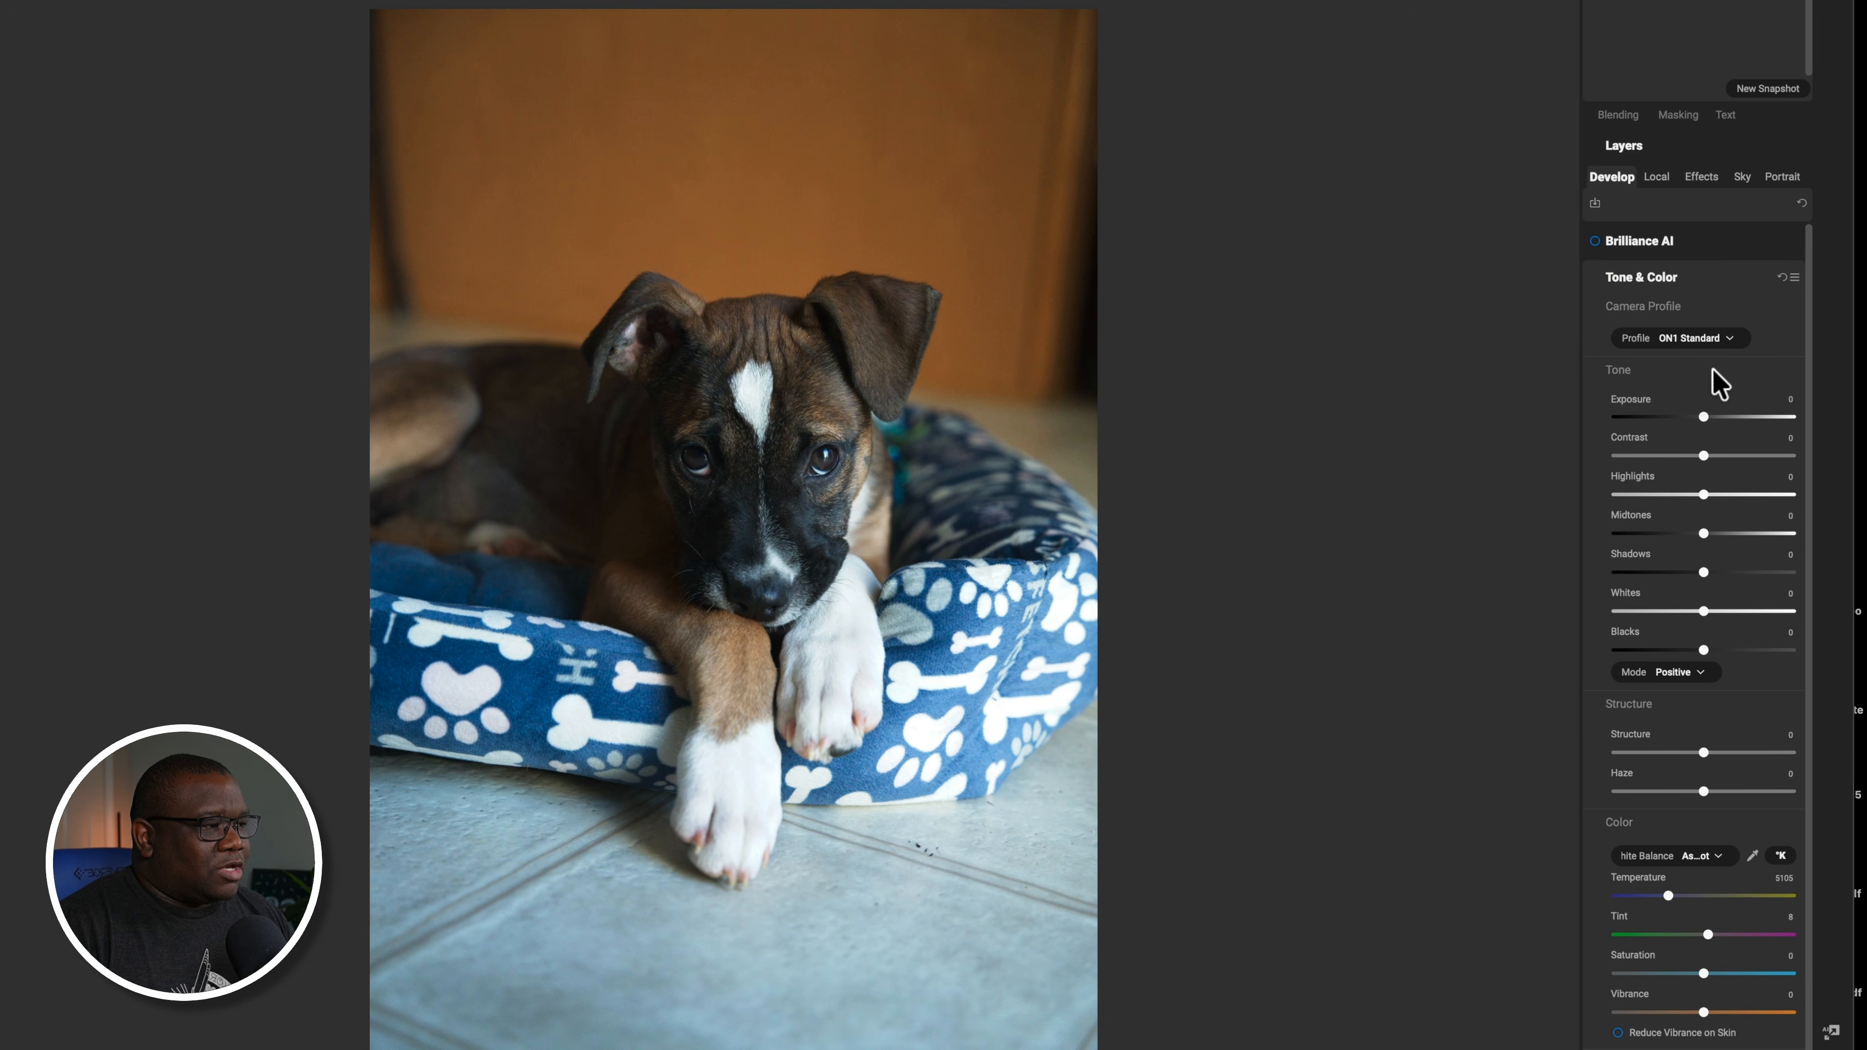
{"action": "left_click", "coordinate": [1687, 340]}
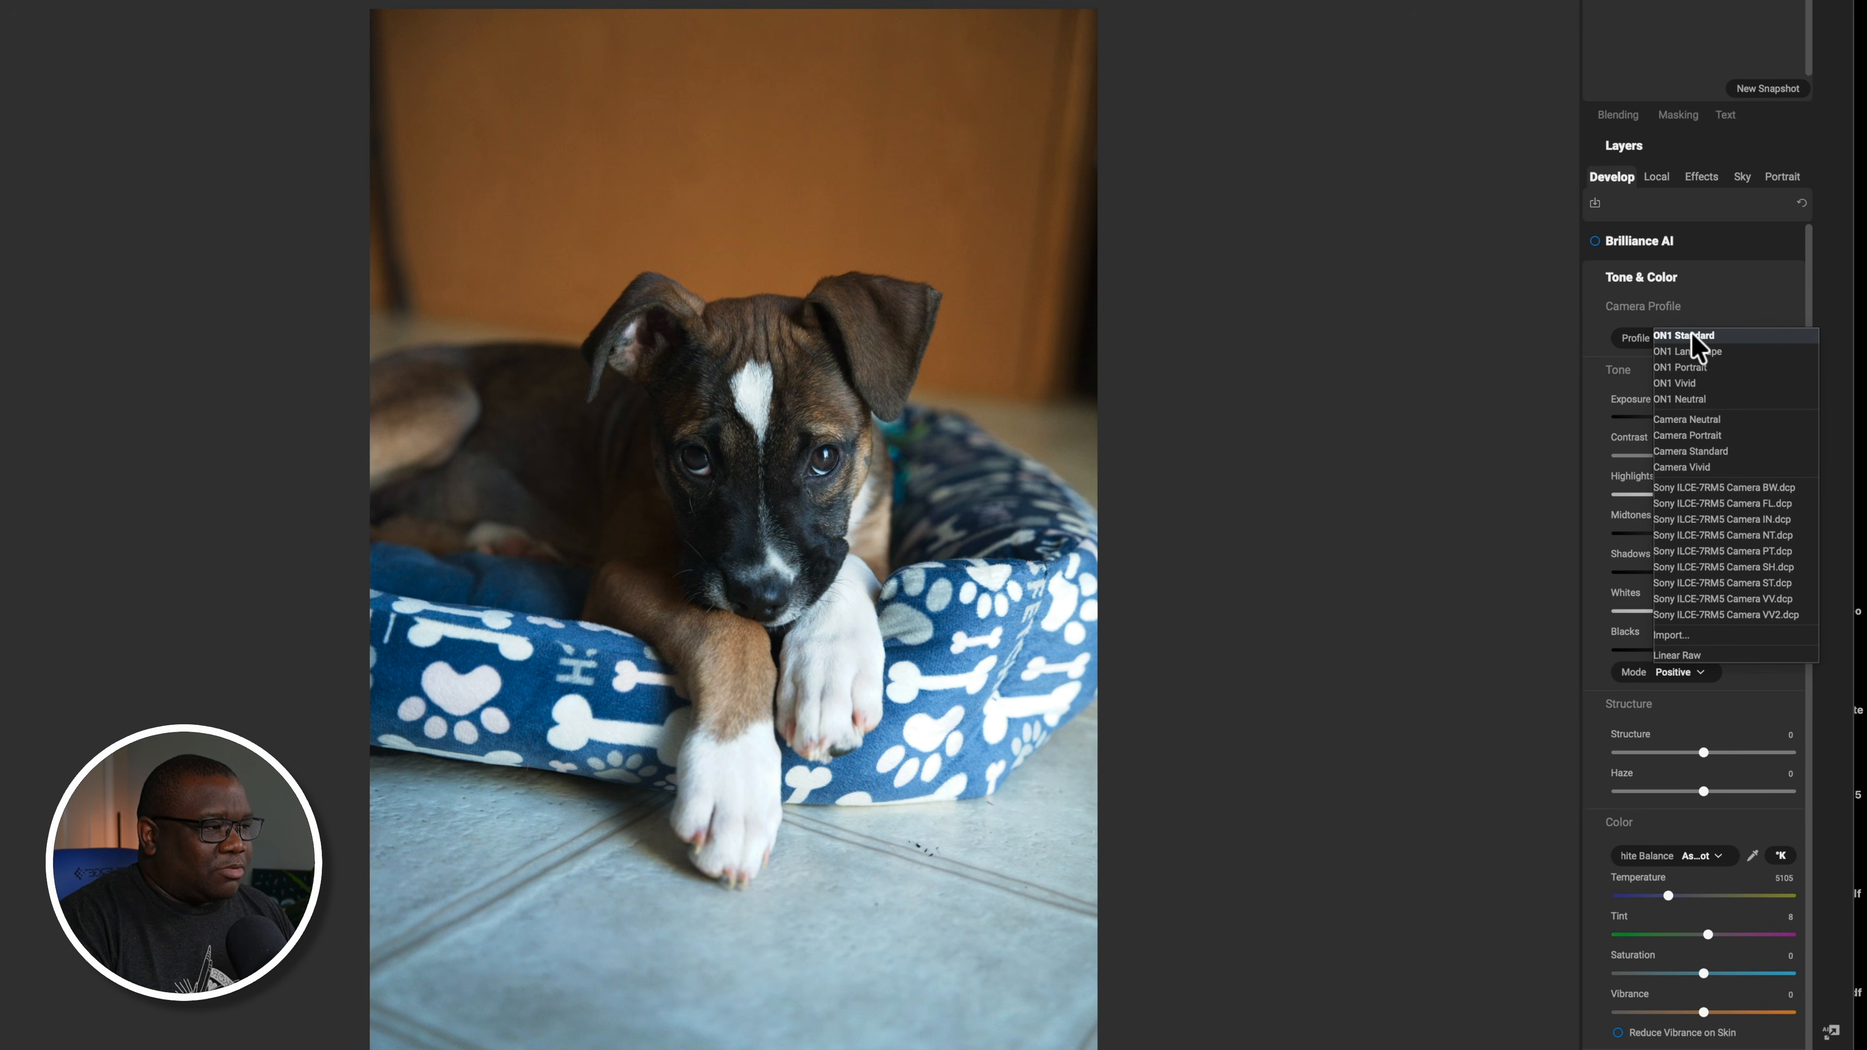
{"action": "left_click", "coordinate": [1704, 367]}
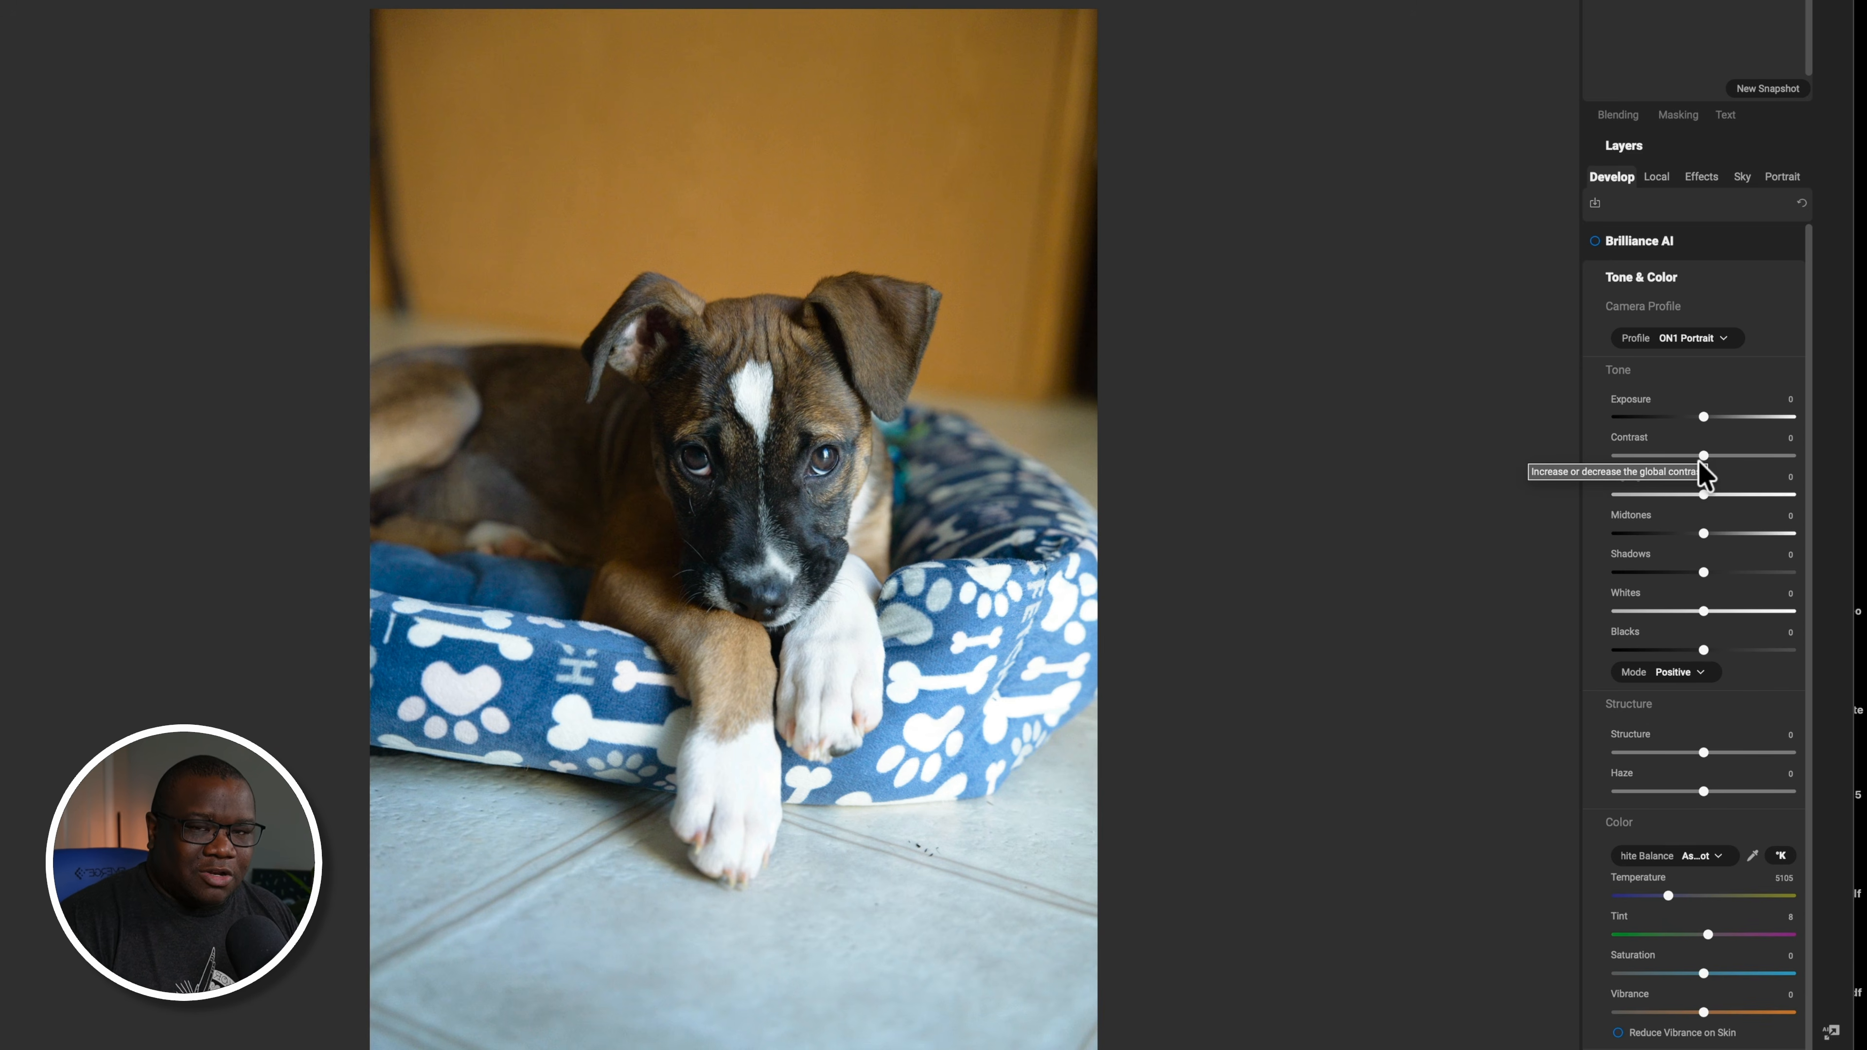
Set the photo's contrast to 15 and its highlights to -25
{"action": "left_click_drag", "start_coordinate": [1702, 457], "coordinate": [1716, 455]}
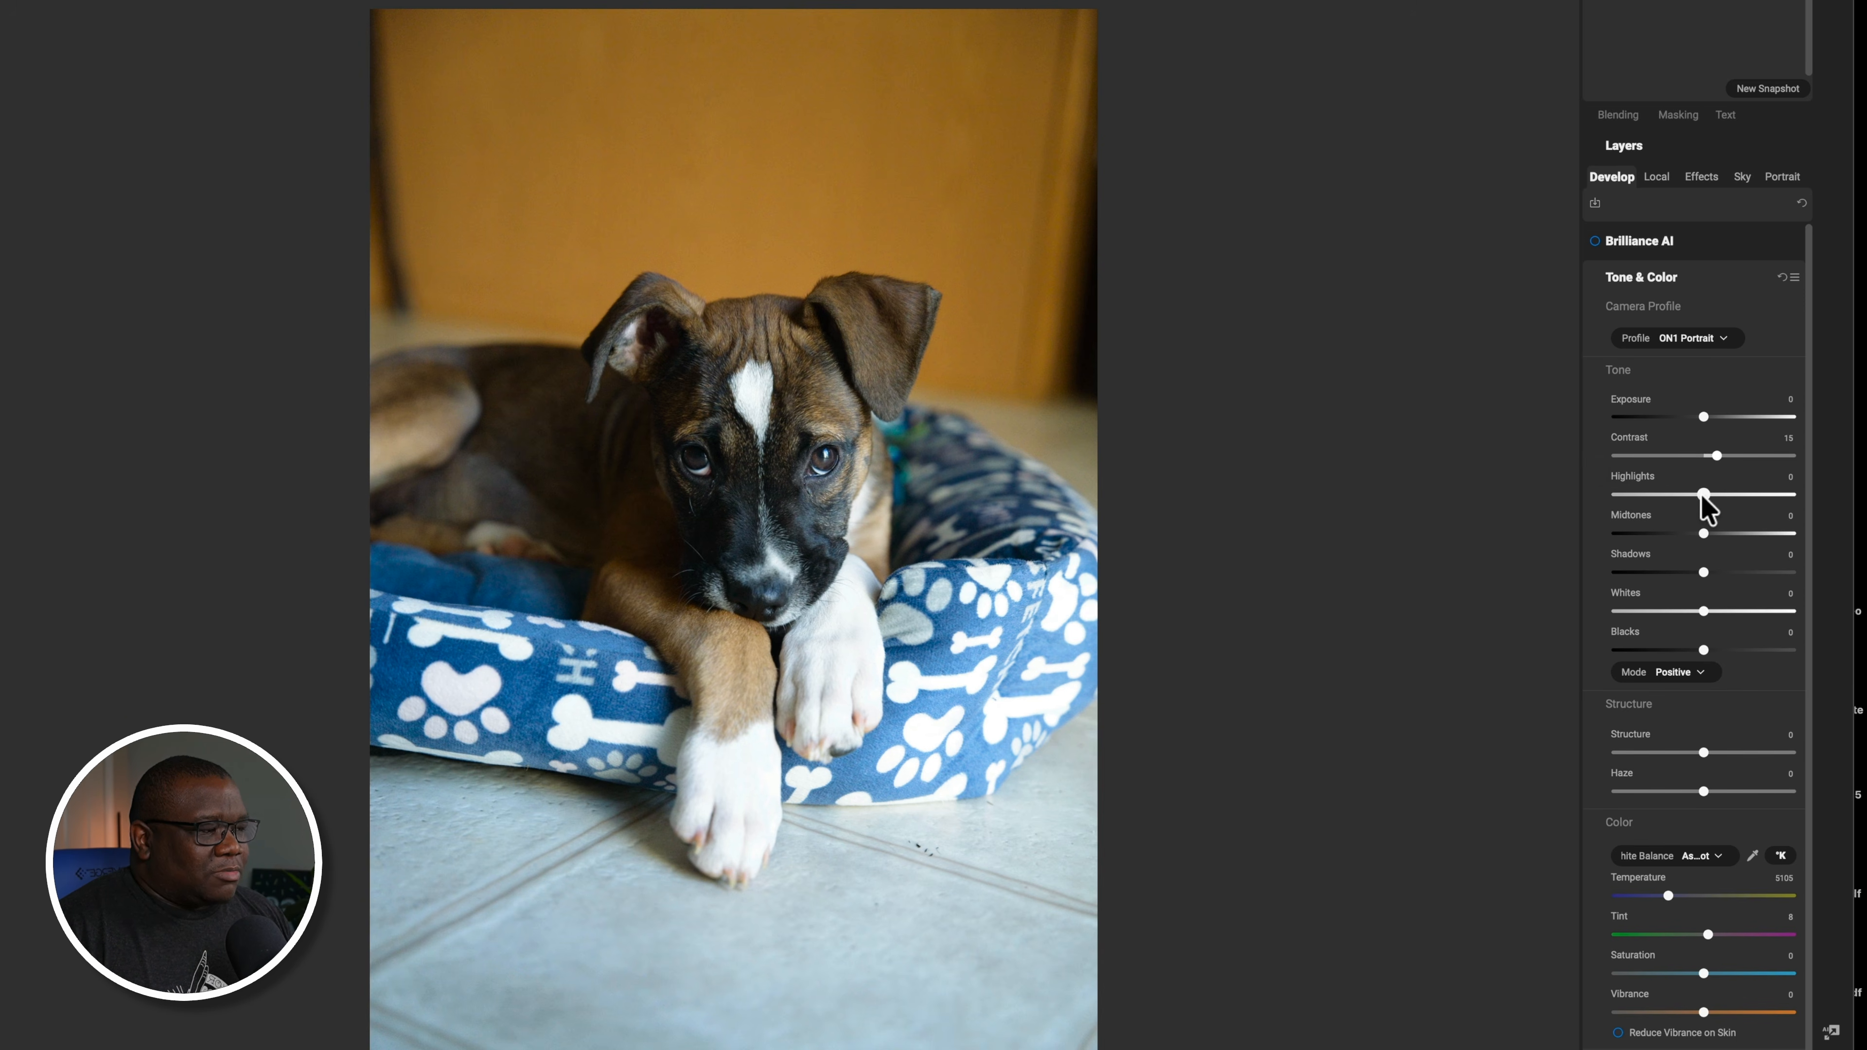
{"action": "left_click_drag", "start_coordinate": [1704, 506], "coordinate": [1685, 497]}
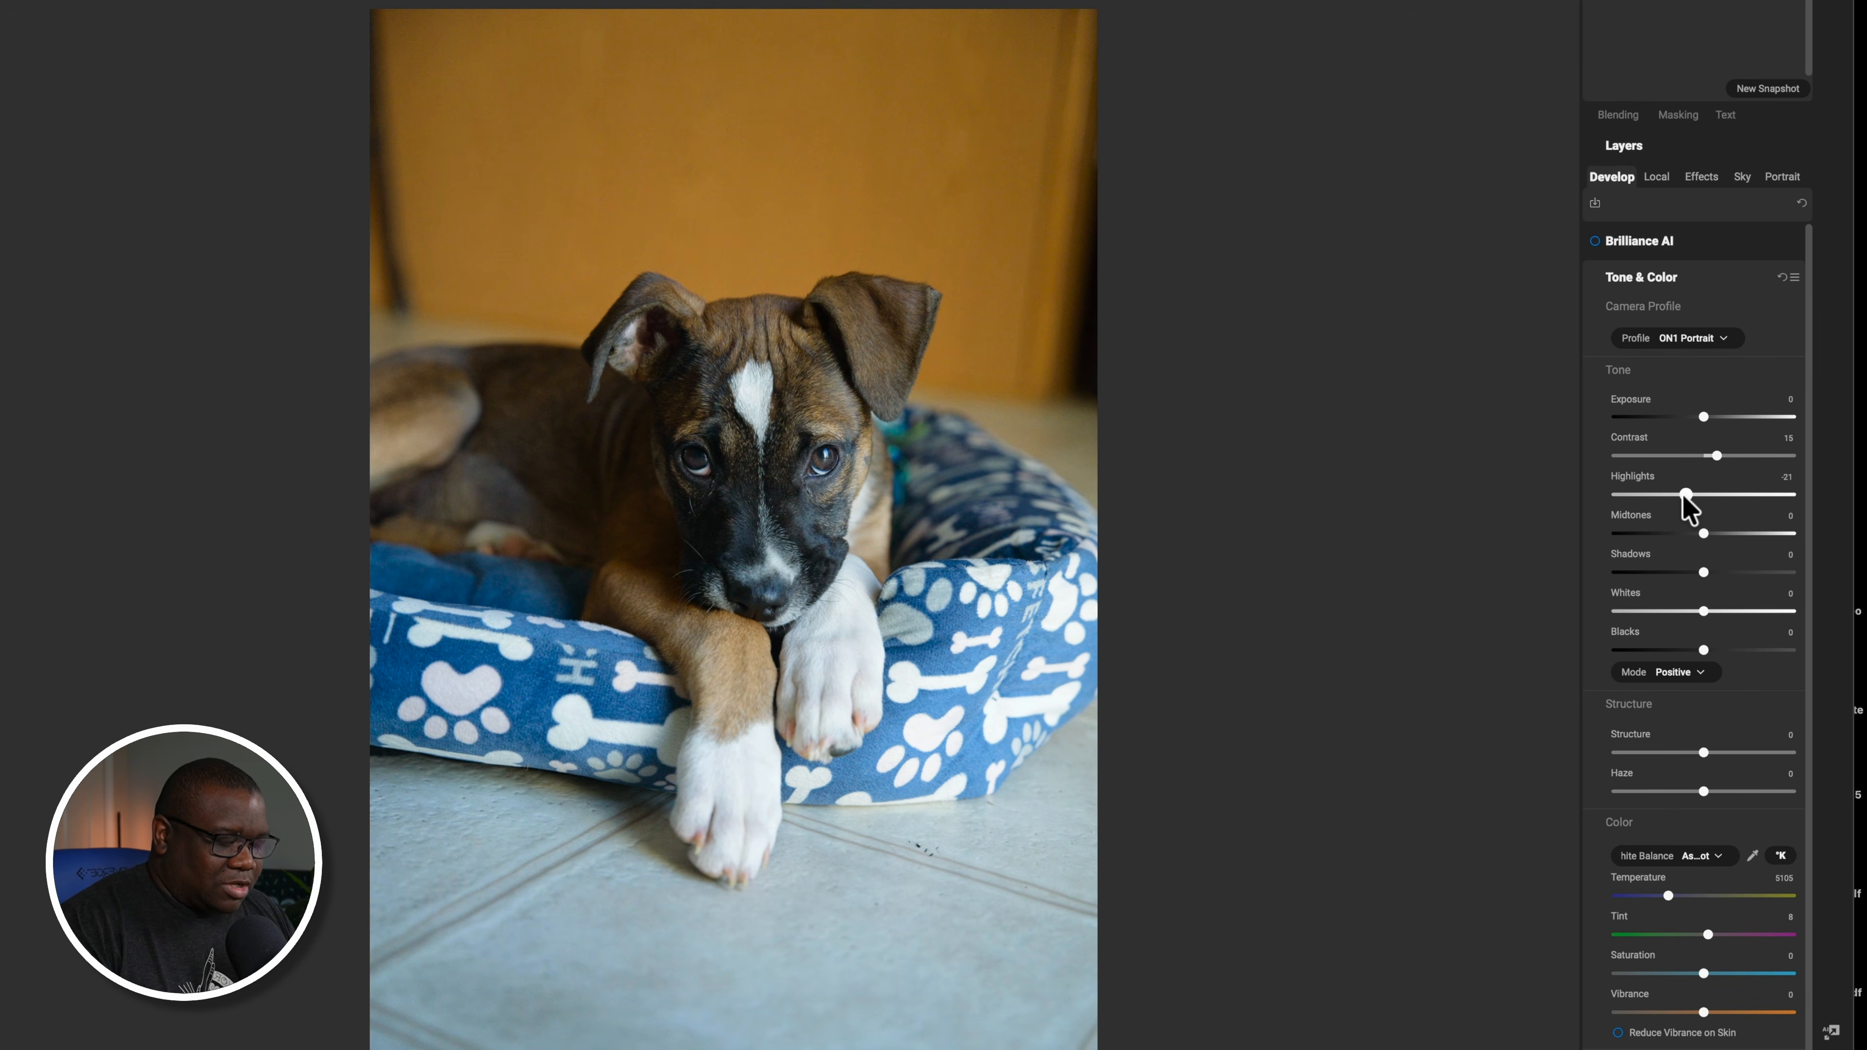
{"action": "left_click_drag", "start_coordinate": [1682, 495], "coordinate": [1679, 494]}
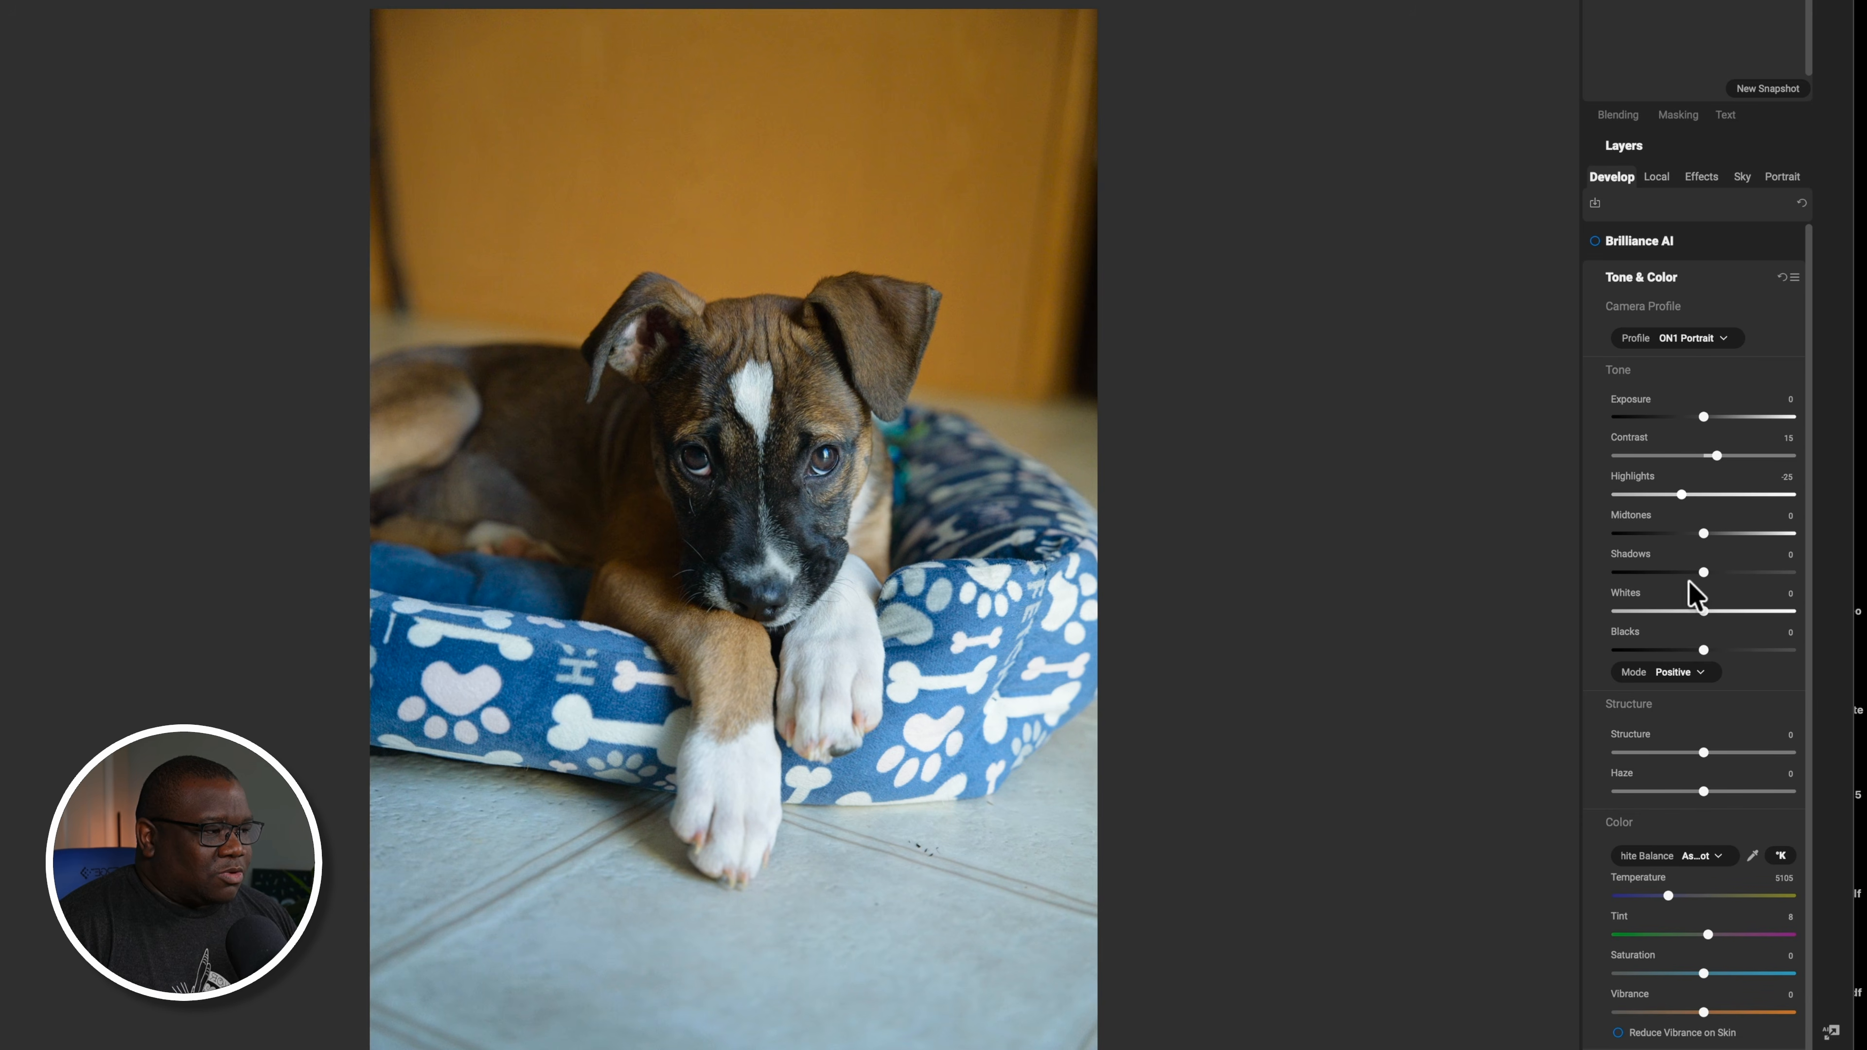
Lift the photo's shadows to 23 and lower its blacks to -2
{"action": "mouse_move", "coordinate": [1703, 572]}
{"action": "left_mouse_down"}
{"action": "mouse_move", "coordinate": [1685, 572]}
{"action": "mouse_move", "coordinate": [1718, 572]}
{"action": "left_mouse_up"}
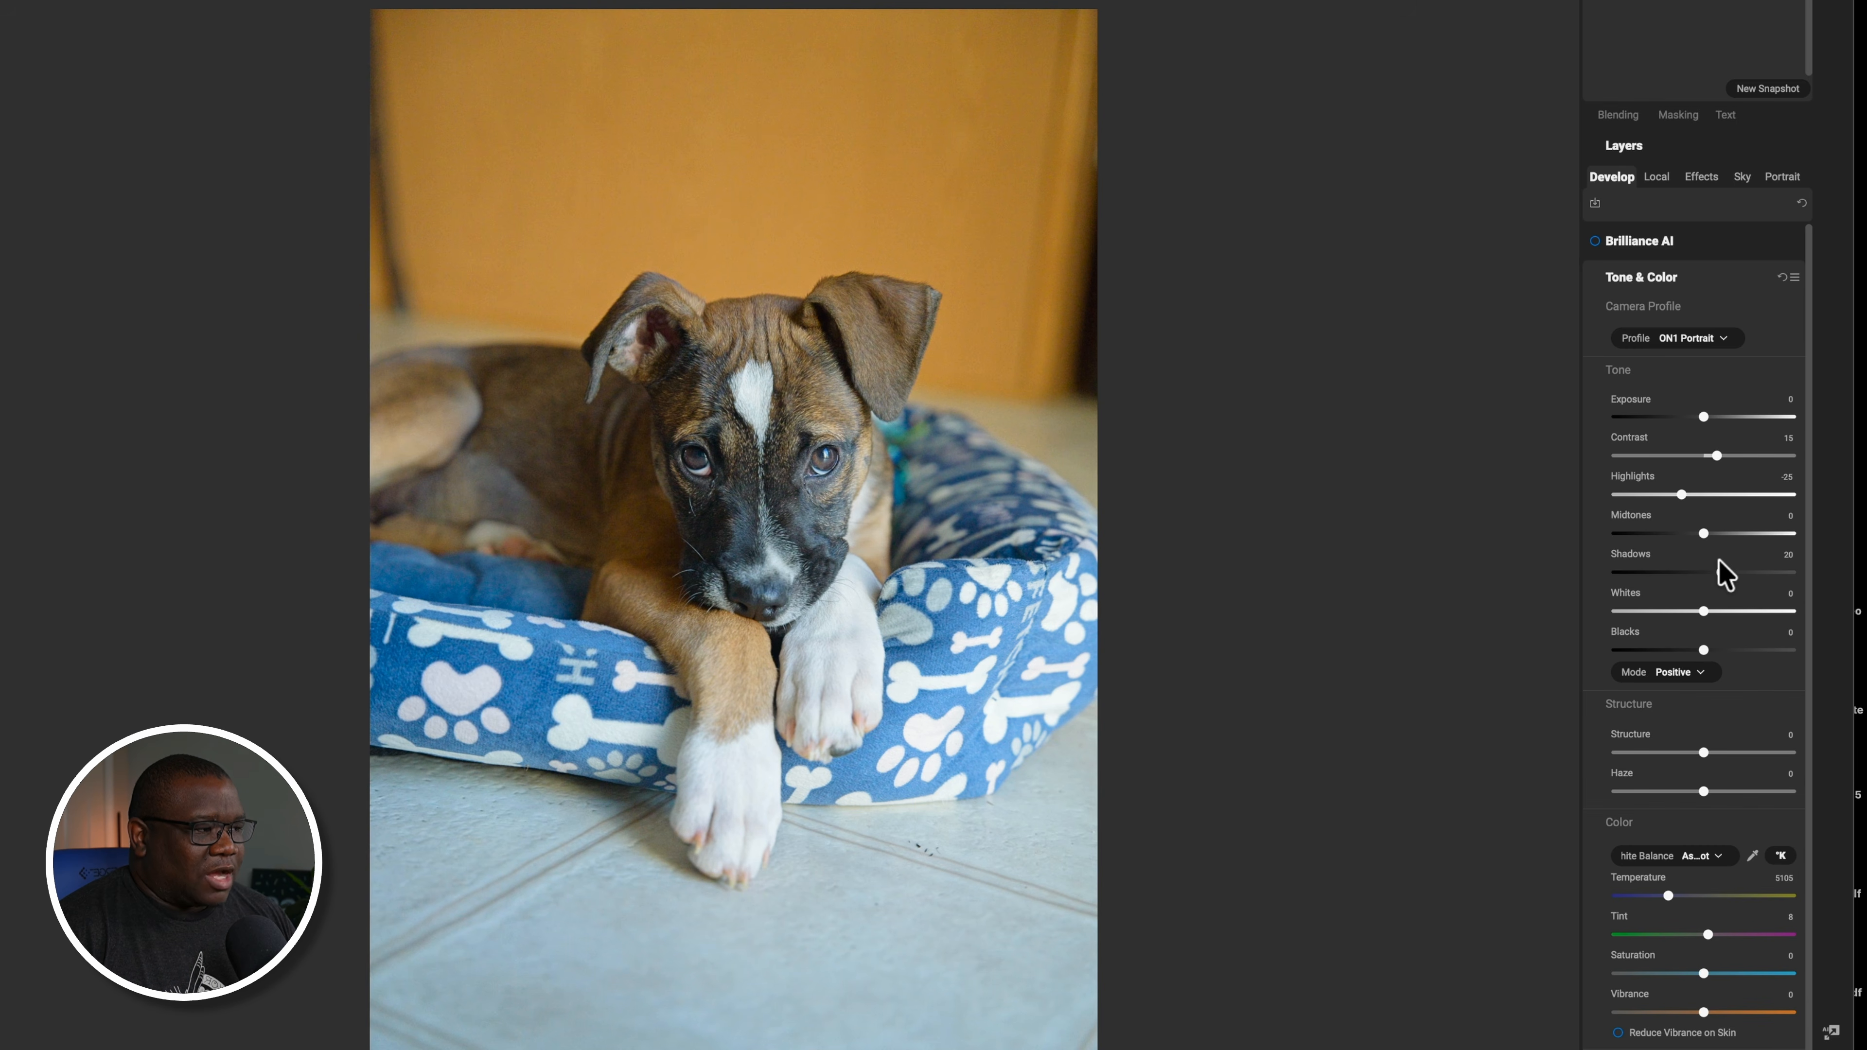
{"action": "left_click", "coordinate": [1719, 562]}
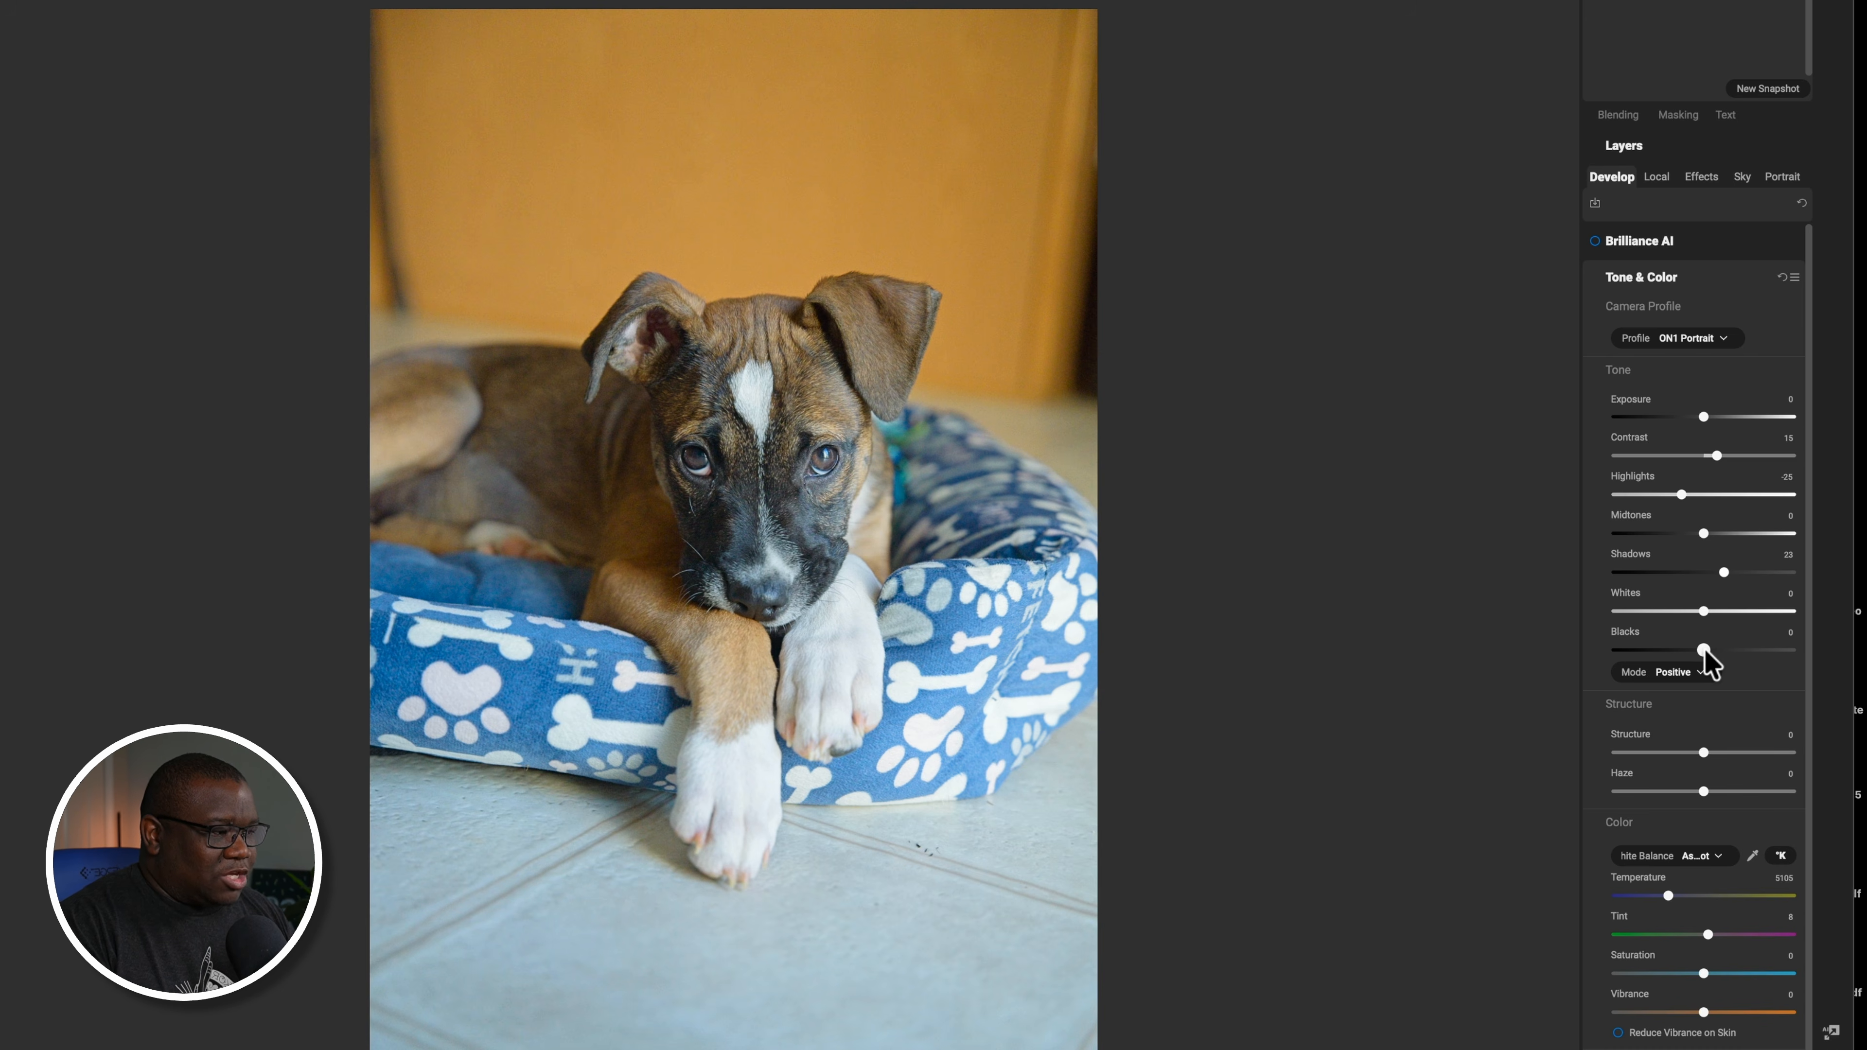
{"action": "left_click_drag", "start_coordinate": [1704, 650], "coordinate": [1695, 648]}
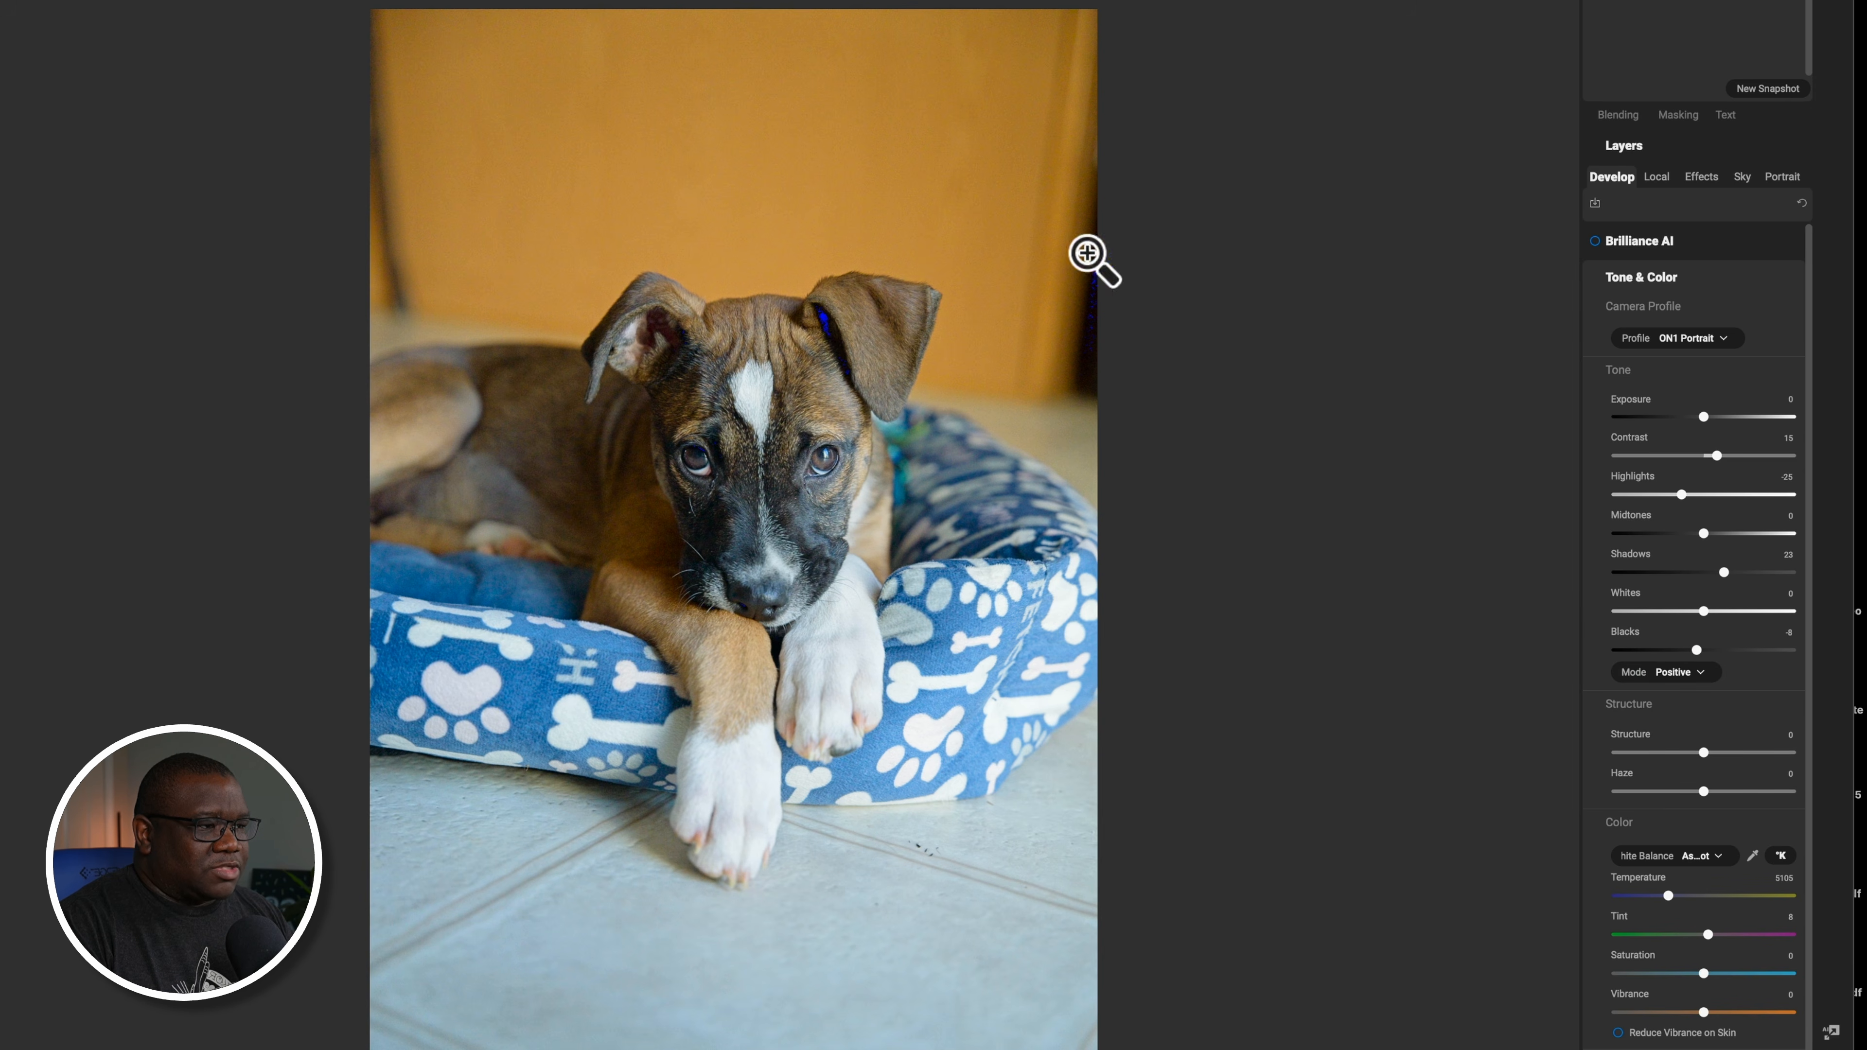
{"action": "left_click_drag", "start_coordinate": [1697, 650], "coordinate": [1701, 650]}
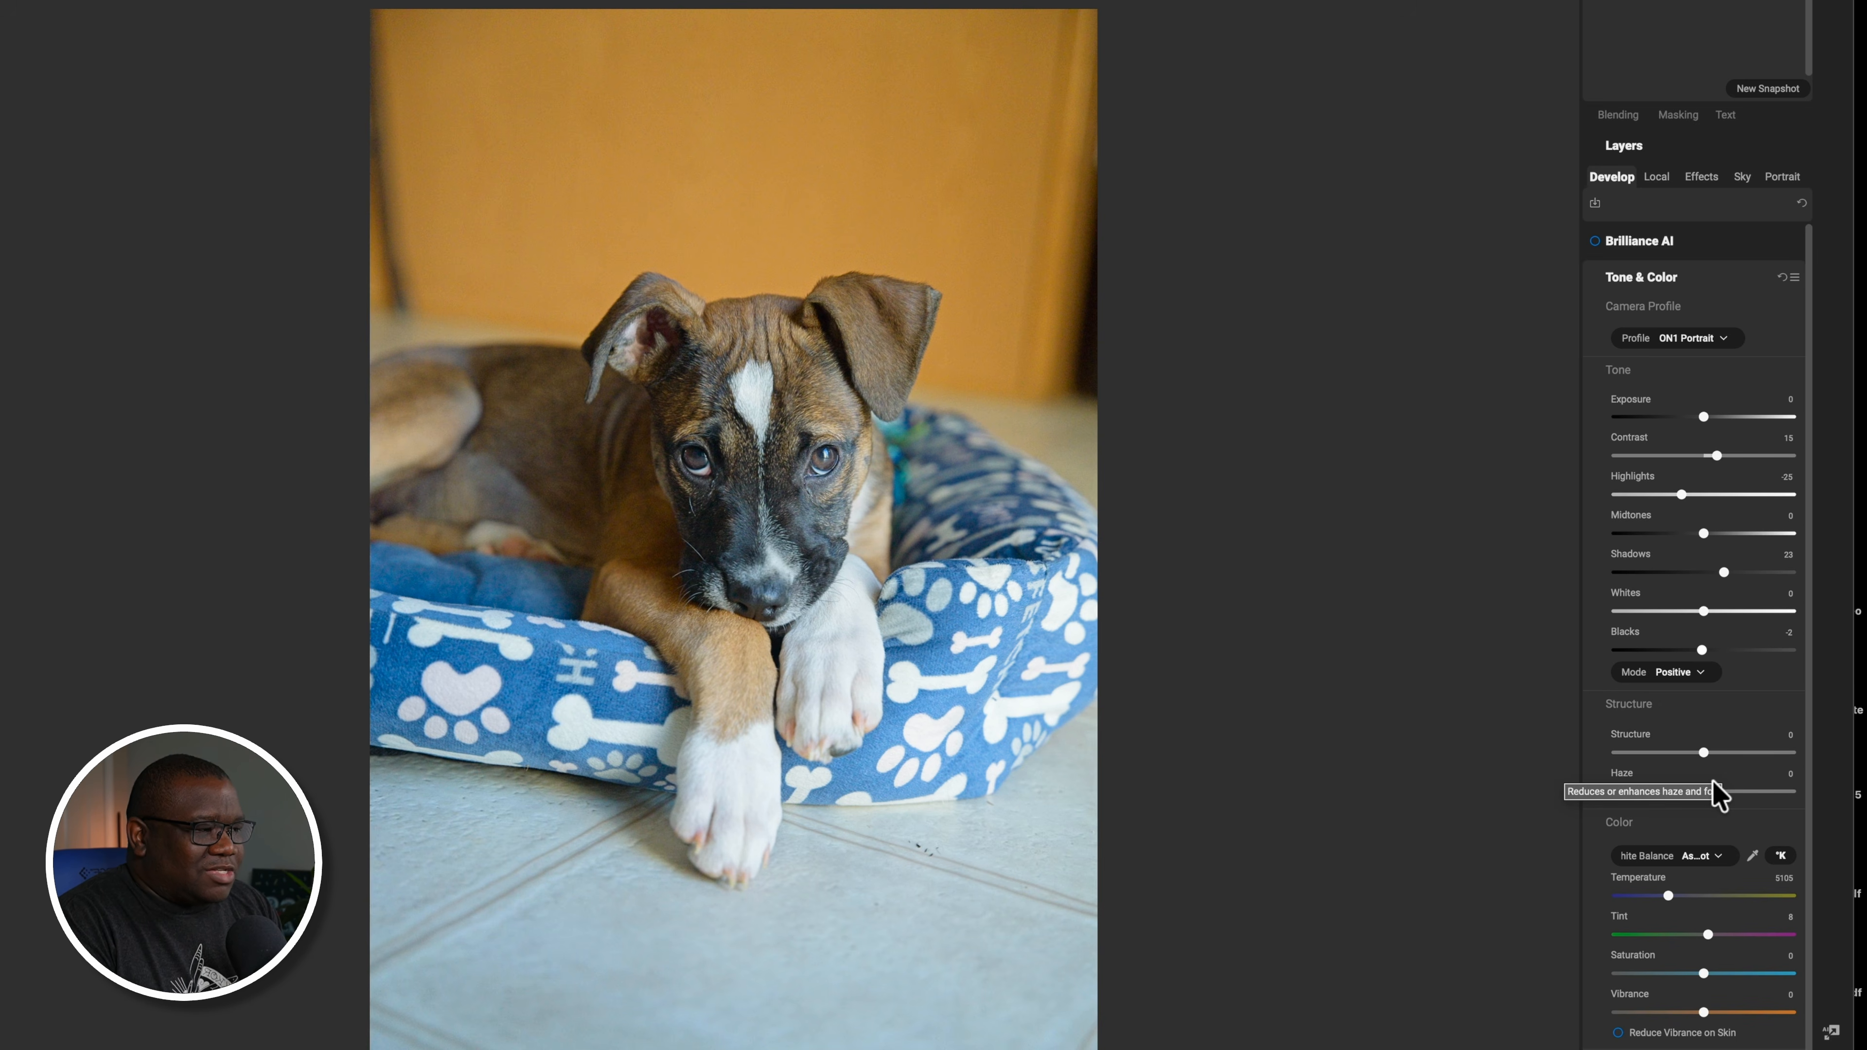
Lower the exposure to -0.3 and compare the edit with the unedited photo
{"action": "left_click_drag", "start_coordinate": [1703, 417], "coordinate": [1699, 416]}
{"action": "left_click", "coordinate": [1697, 416]}
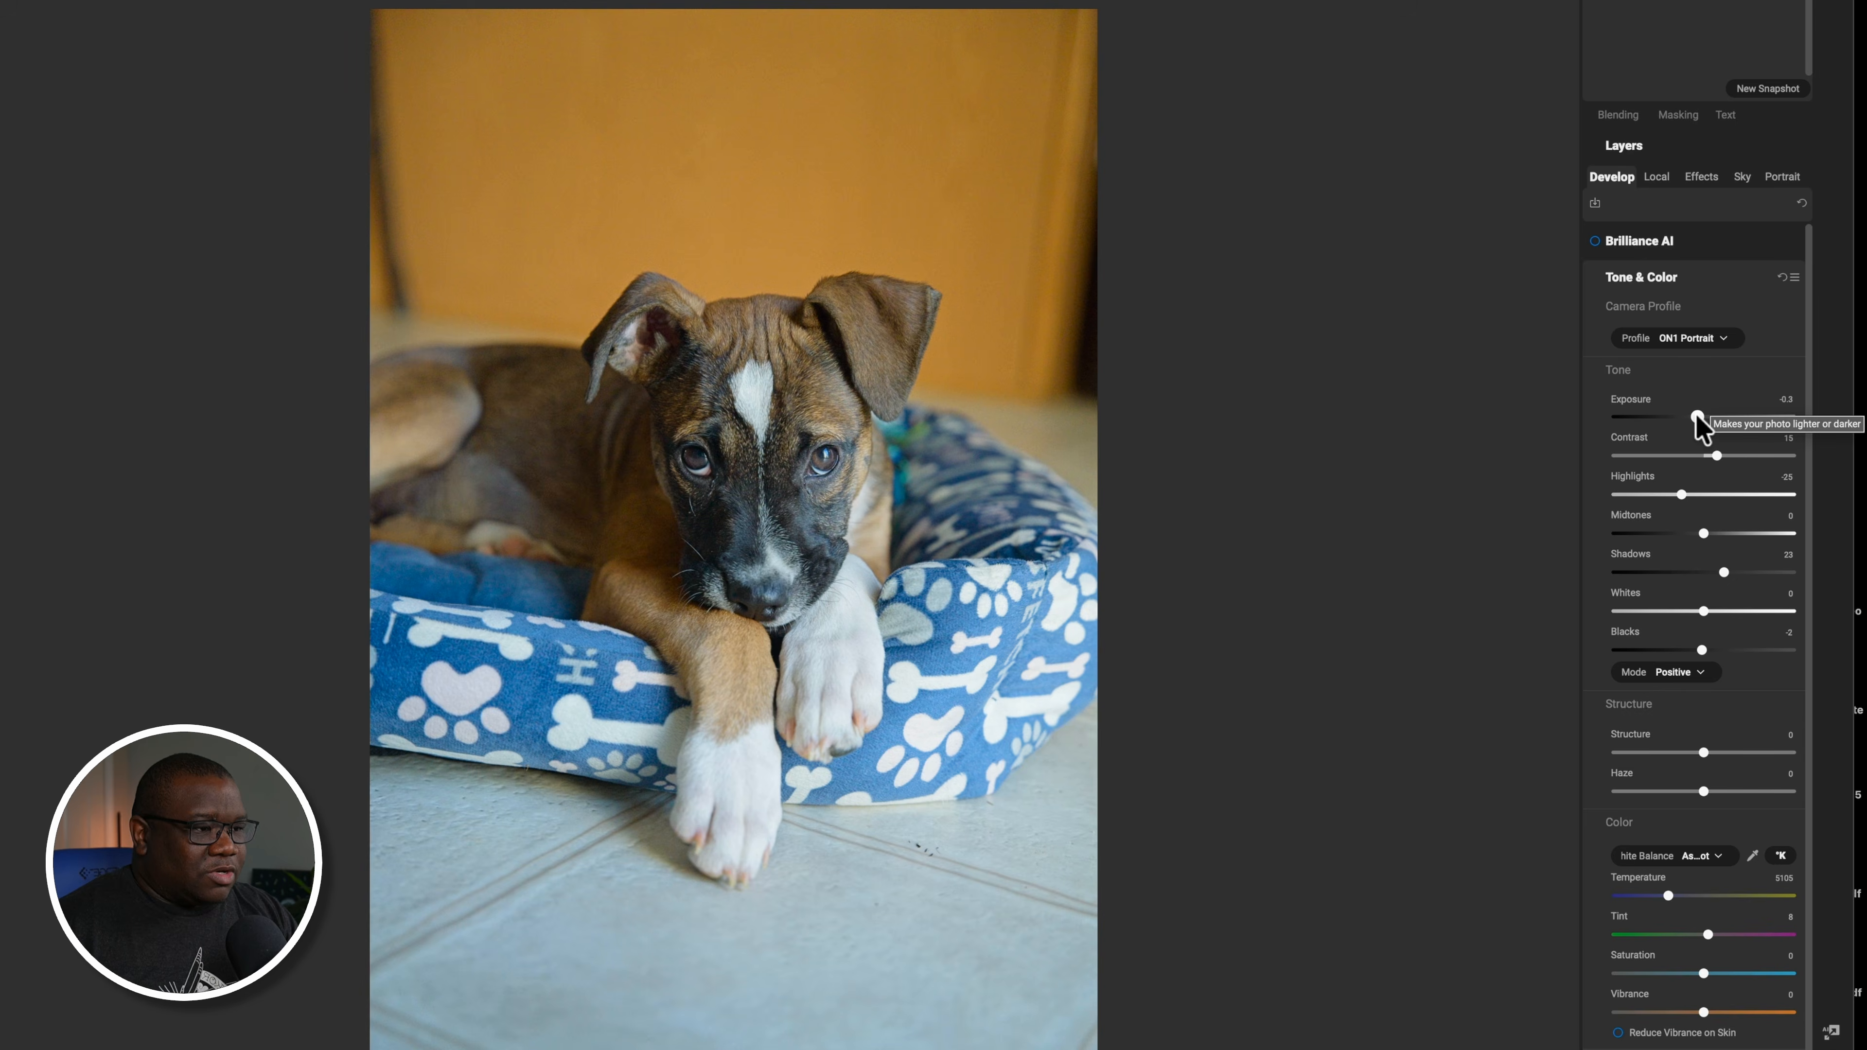
{"action": "key", "text": "backslash"}
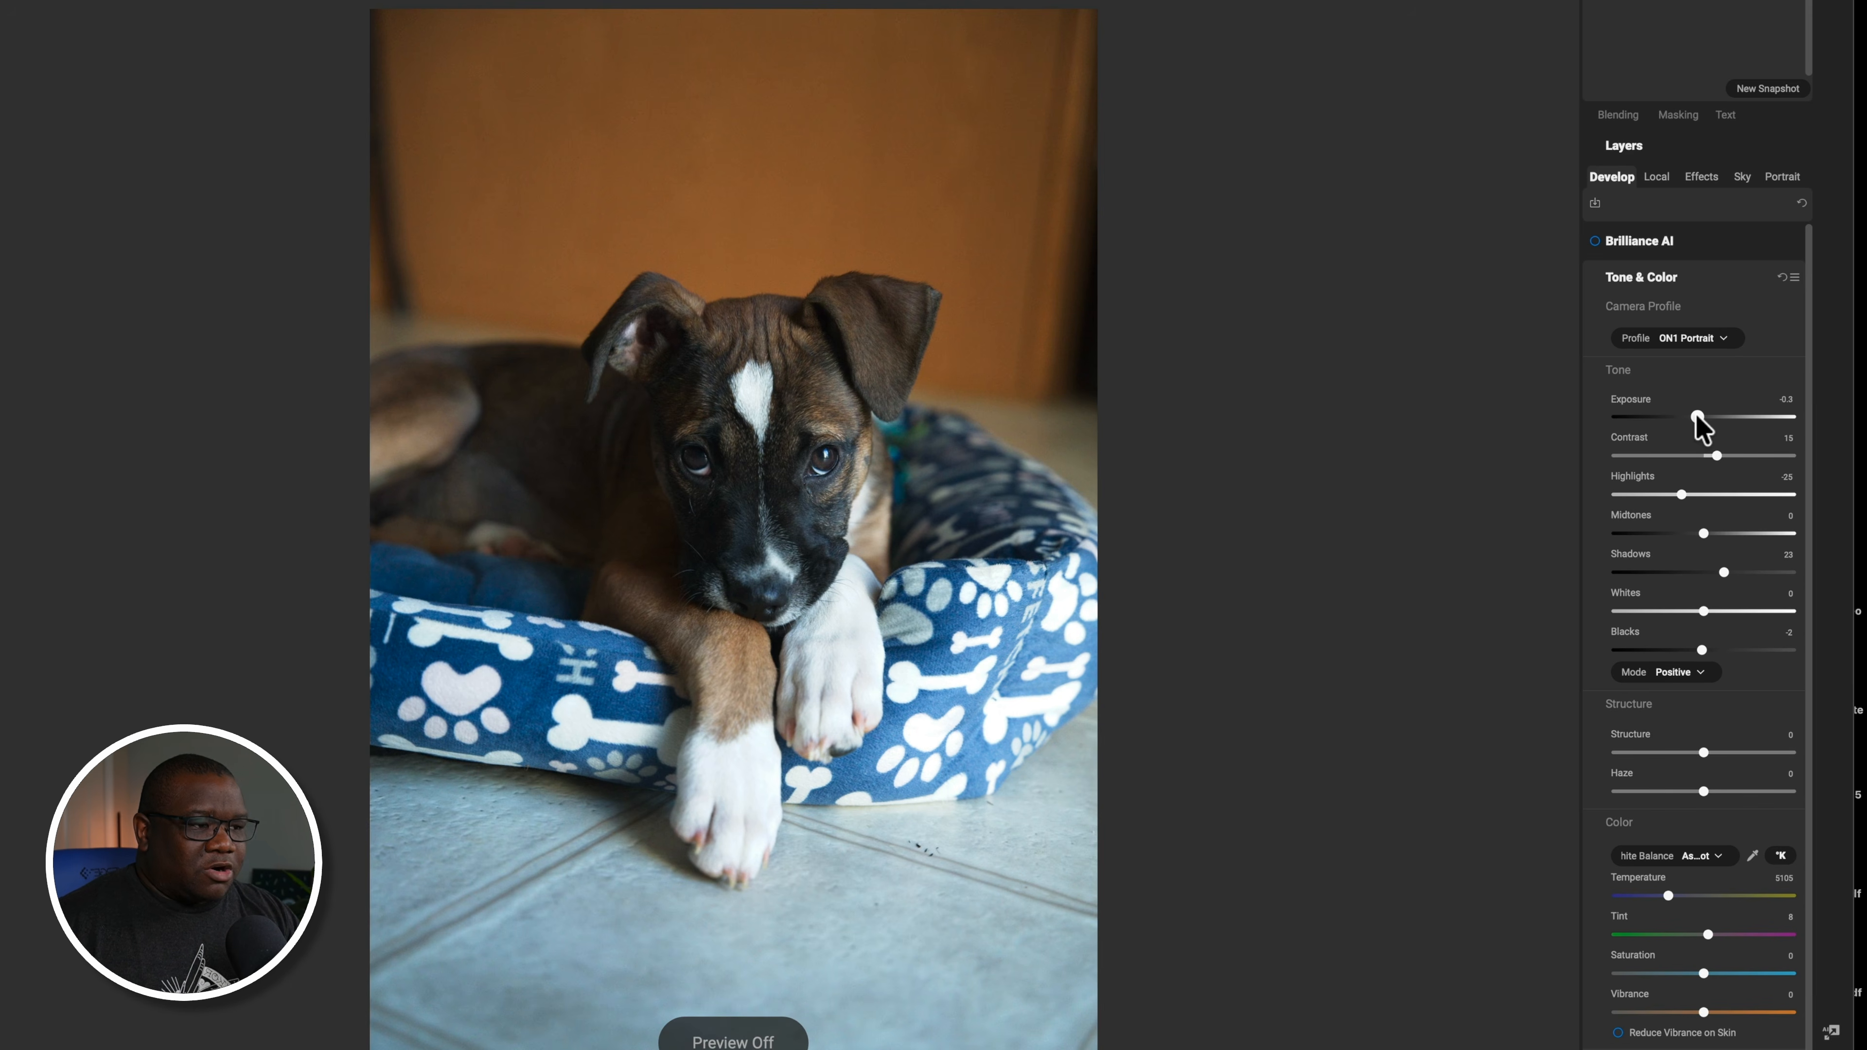
{"action": "key", "text": "backslash"}
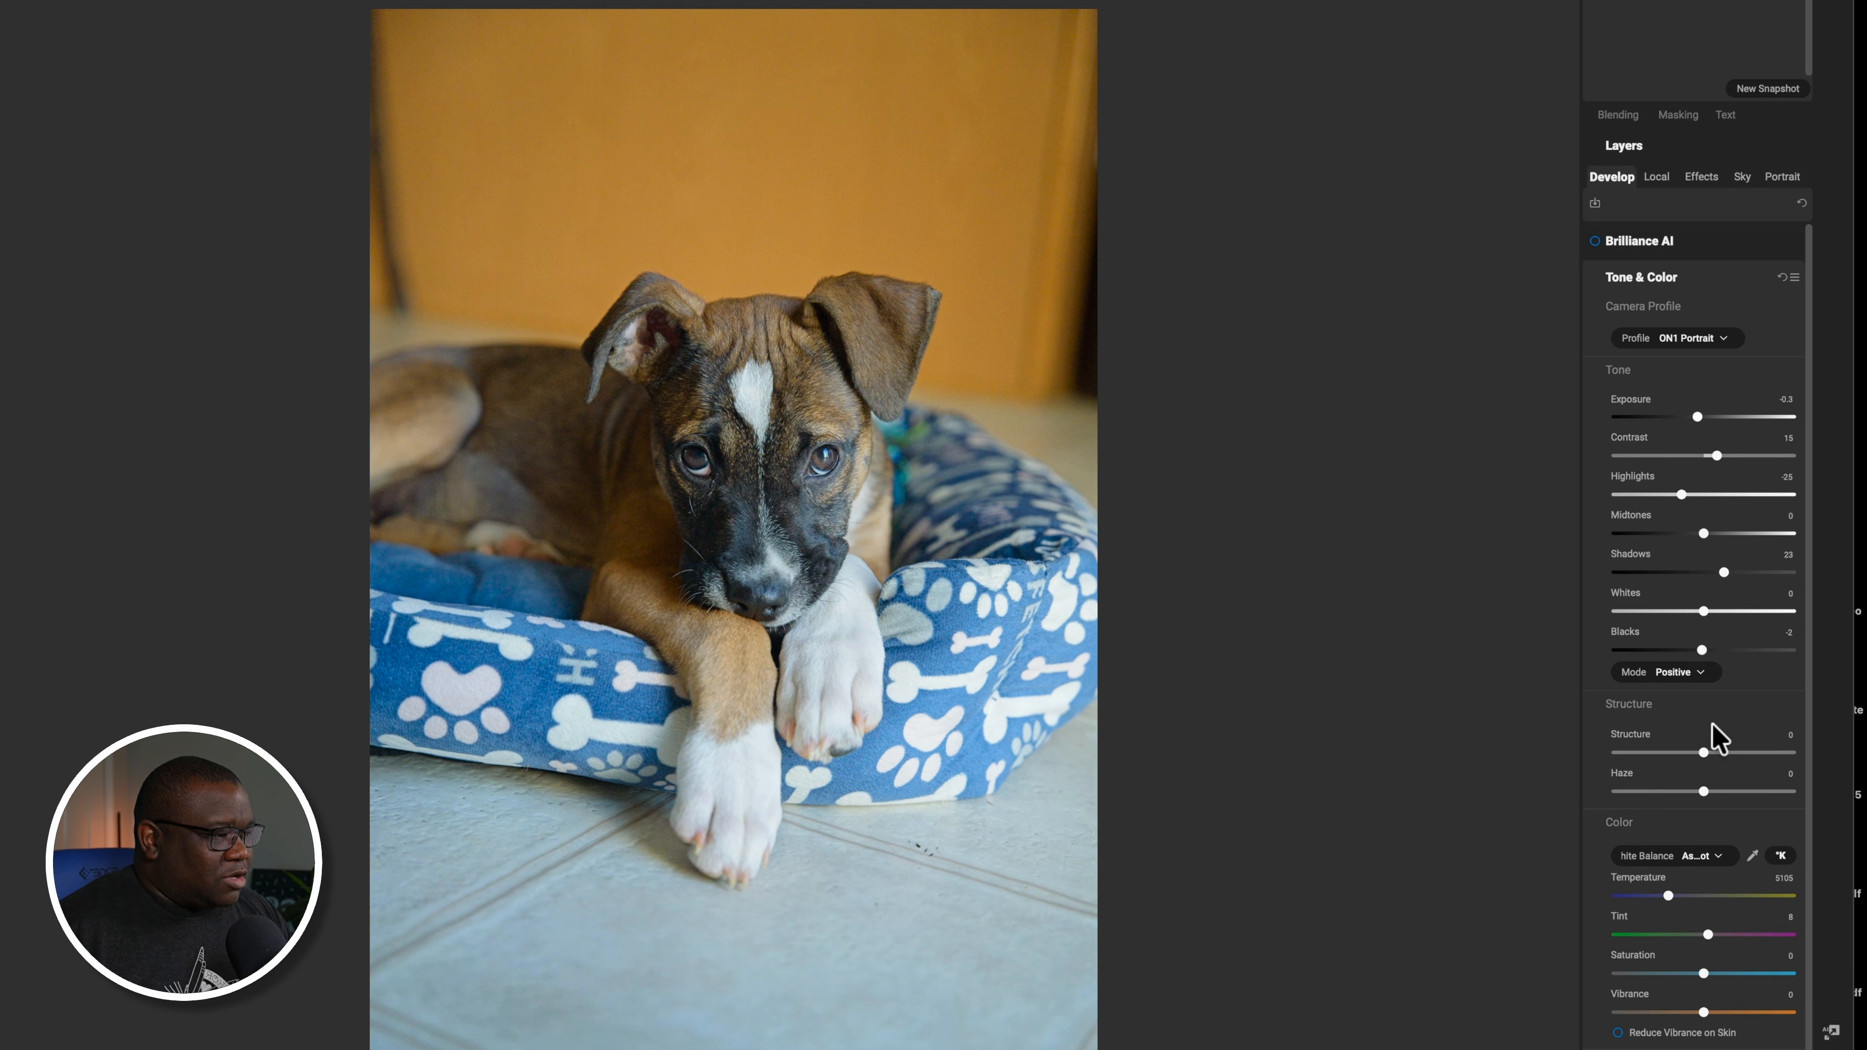
Raise the structure to 48 and show the photo's capture info
{"action": "left_click_drag", "start_coordinate": [1705, 752], "coordinate": [1745, 751]}
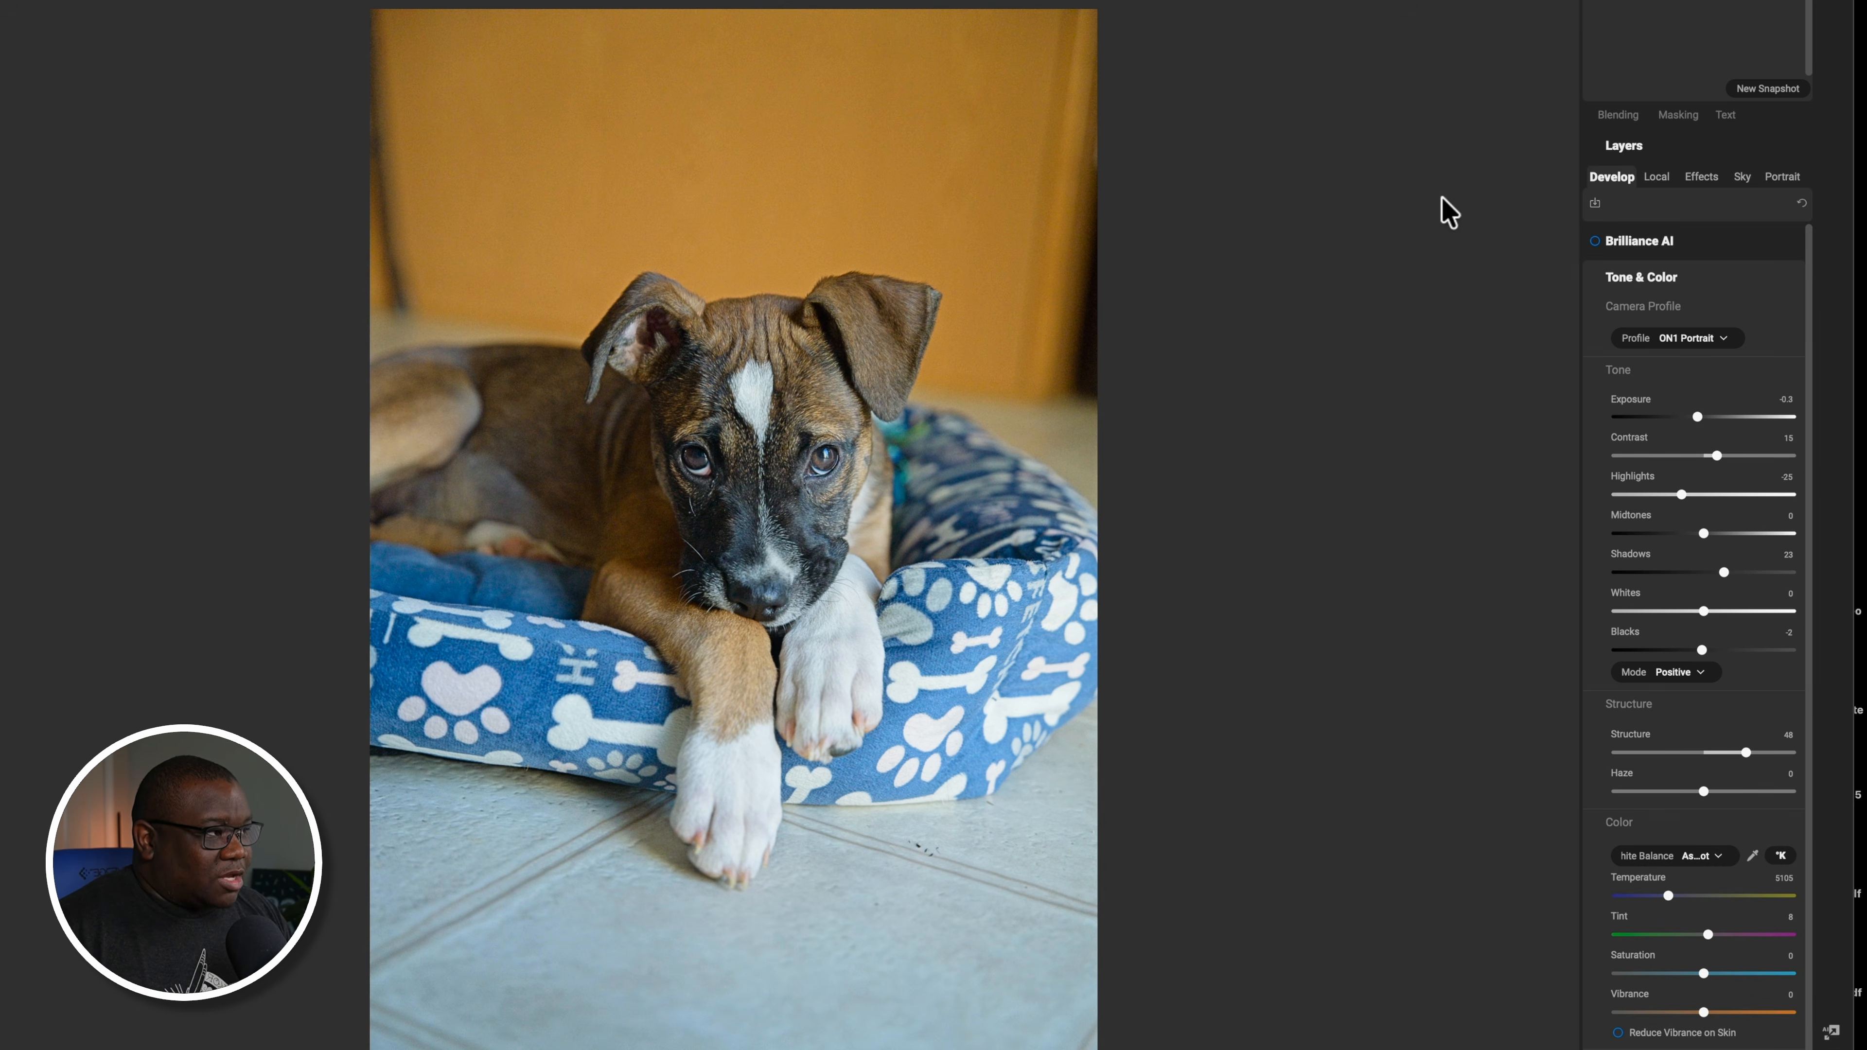
{"action": "left_click", "coordinate": [1647, 1]}
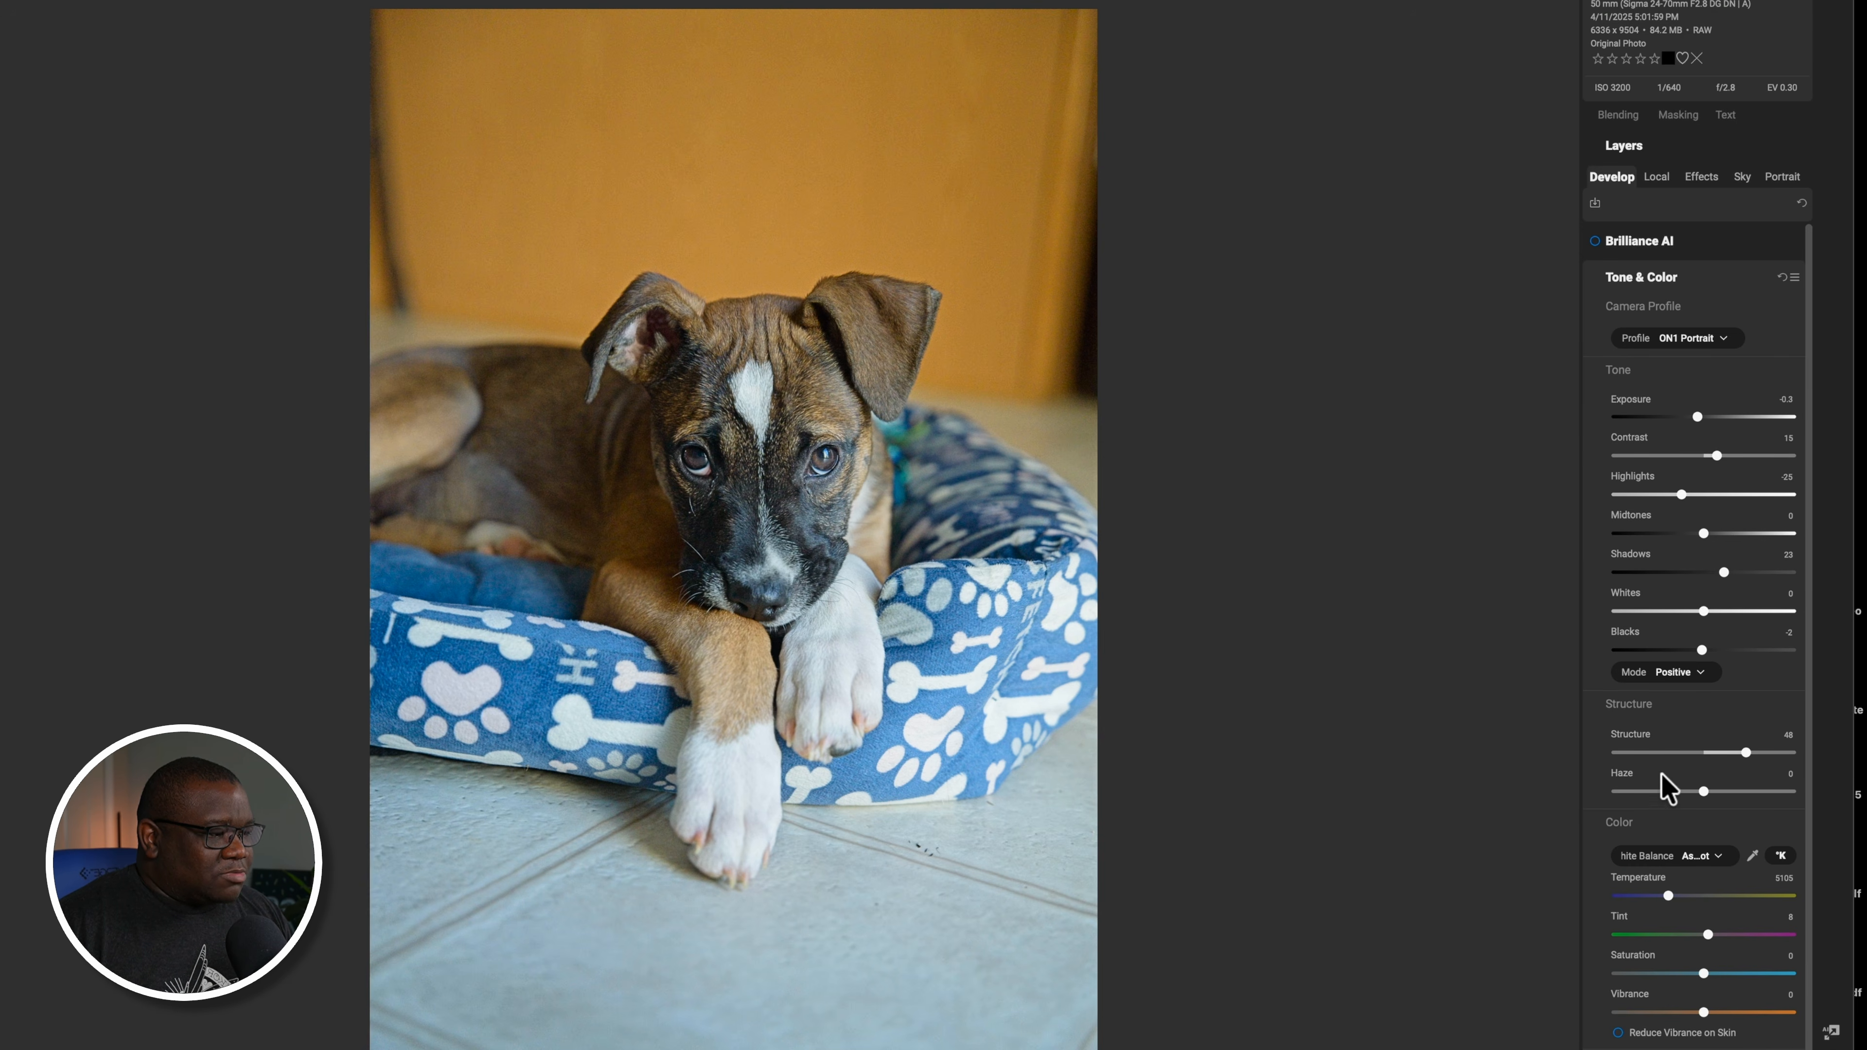
Set saturation to 31 and vibrance to 20, and compare the result with the unedited photo
{"action": "left_click_drag", "start_coordinate": [1810, 805], "coordinate": [1813, 912]}
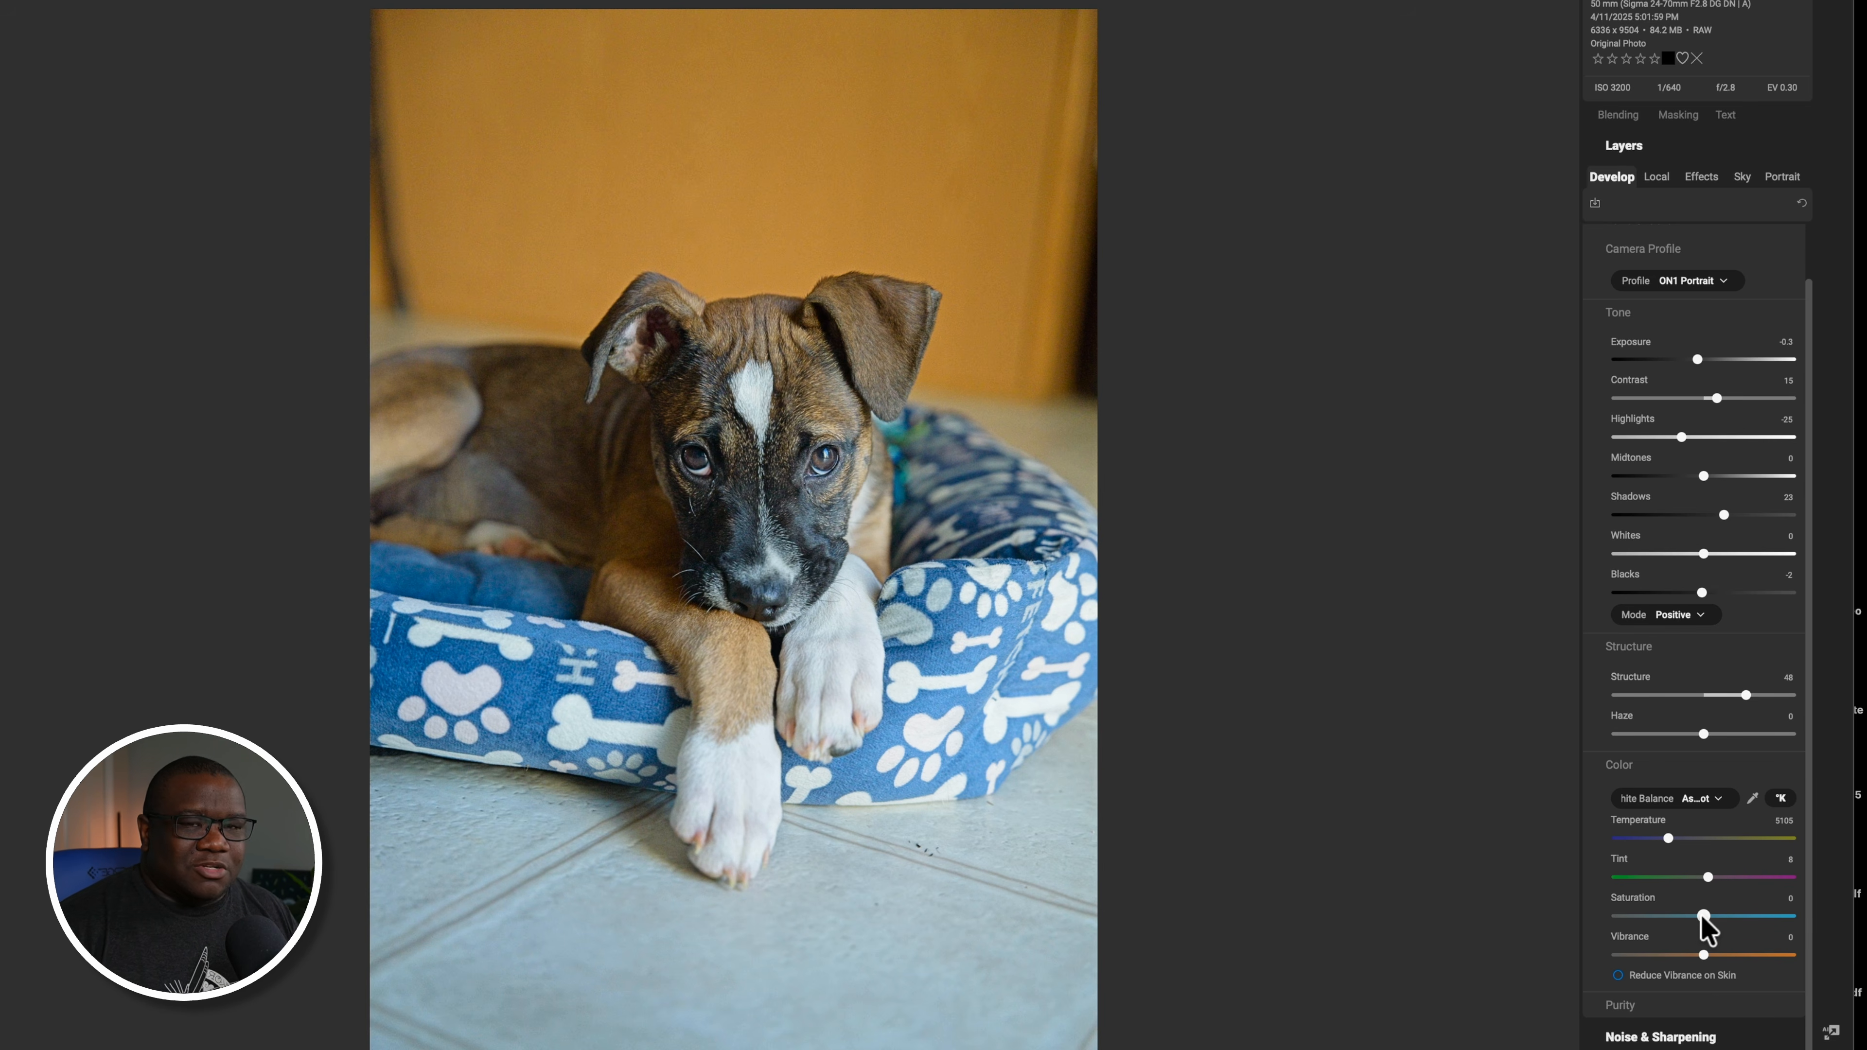
{"action": "mouse_move", "coordinate": [1701, 918]}
{"action": "left_mouse_down"}
{"action": "mouse_move", "coordinate": [1798, 915]}
{"action": "mouse_move", "coordinate": [1735, 917]}
{"action": "left_mouse_up"}
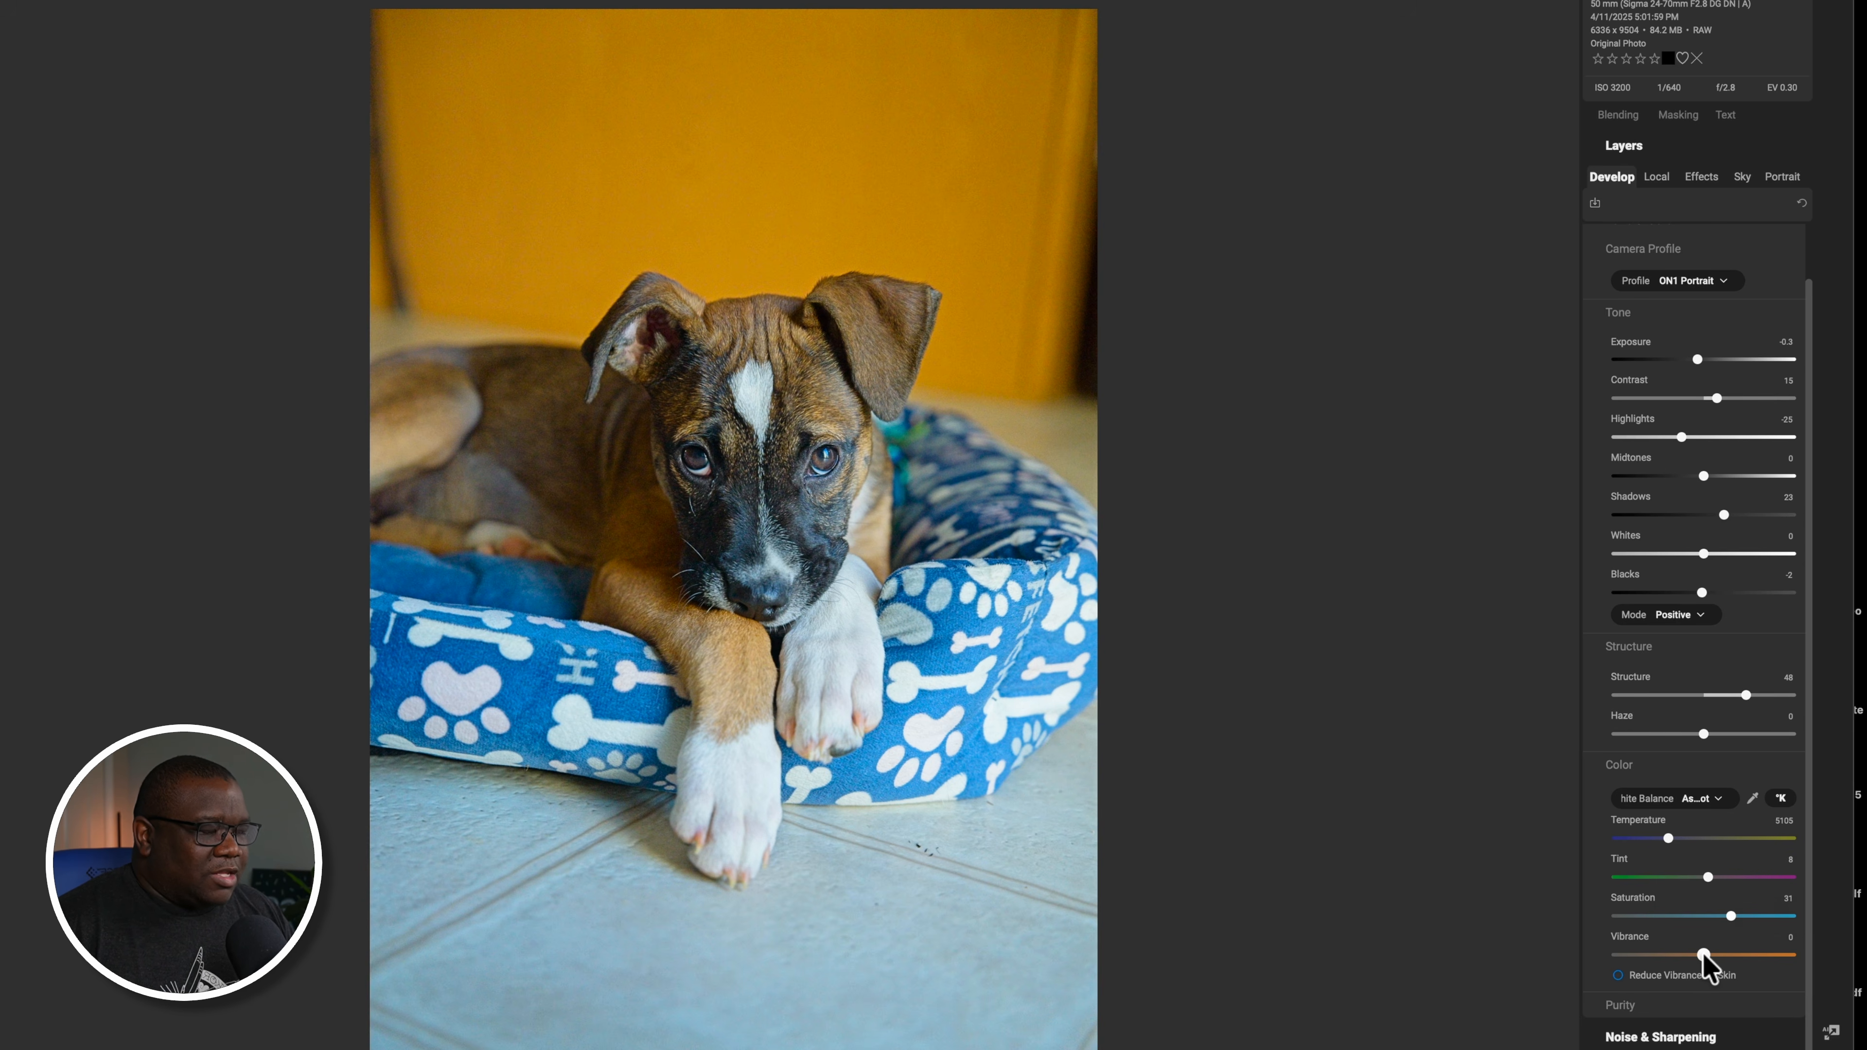
{"action": "left_click_drag", "start_coordinate": [1703, 954], "coordinate": [1721, 955]}
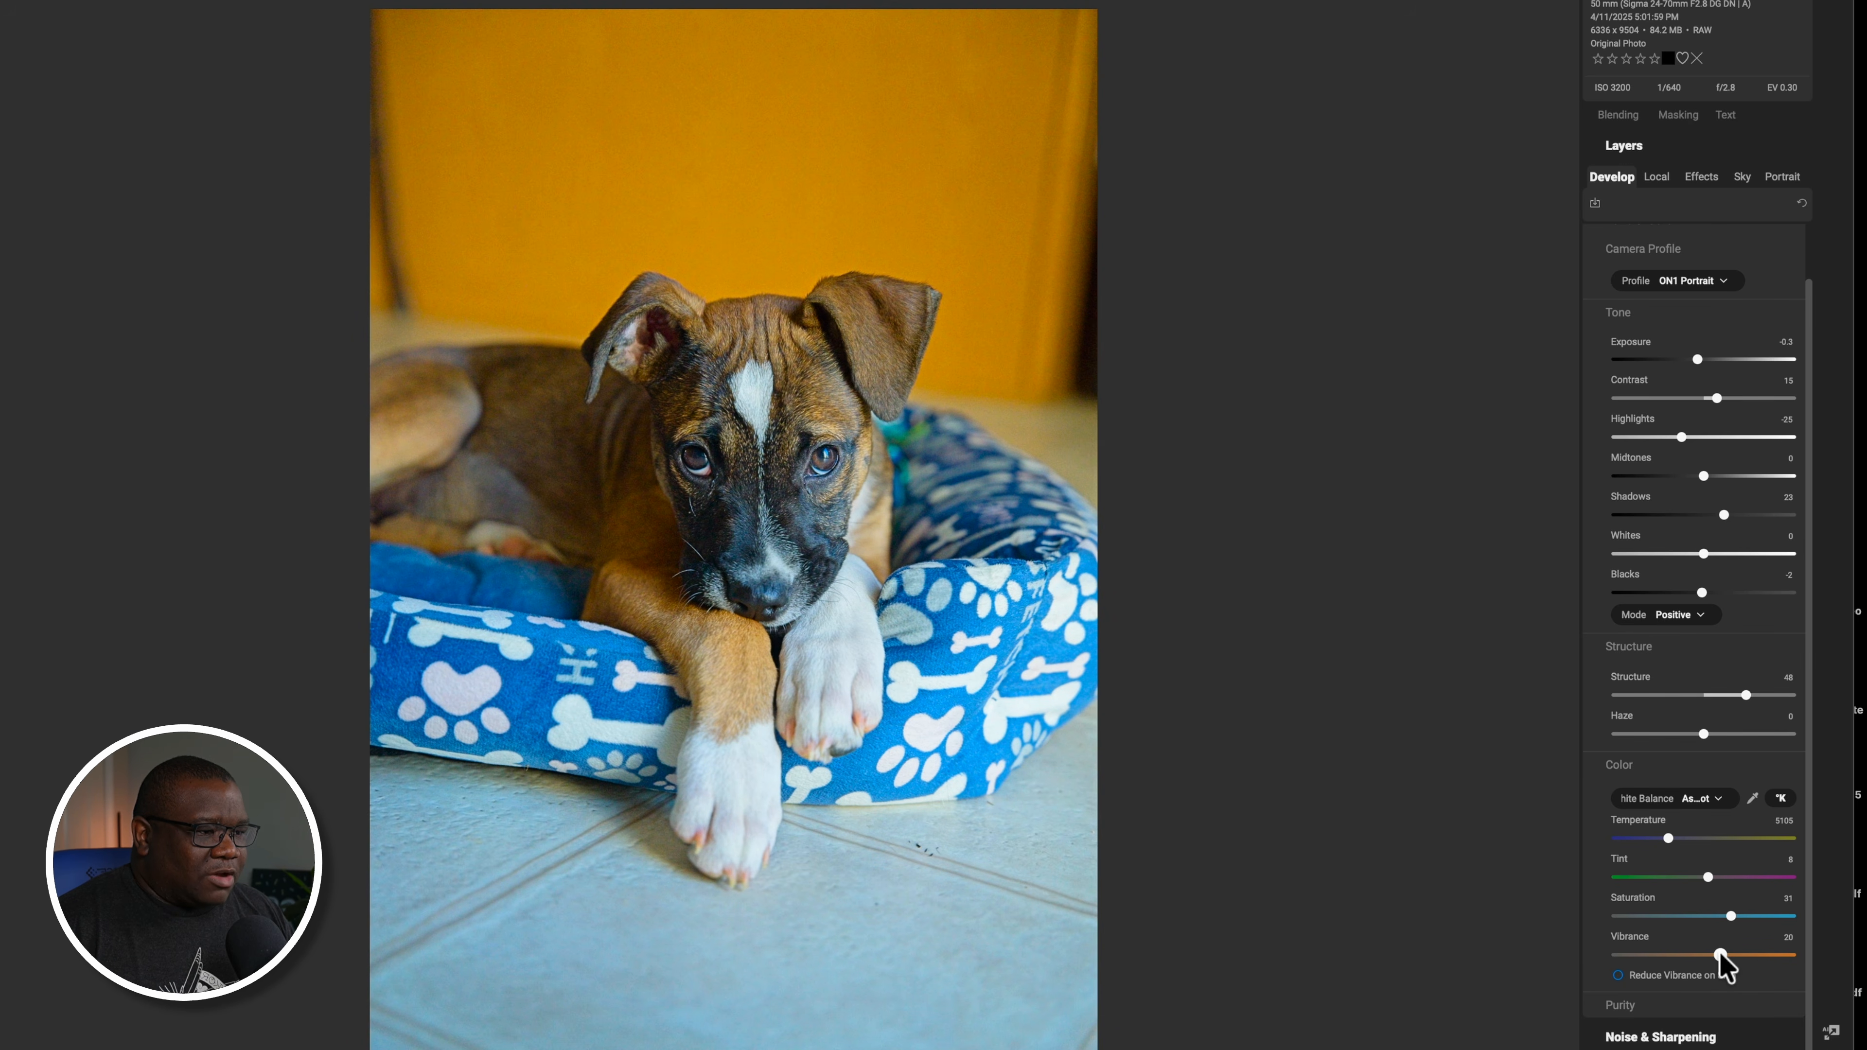
{"action": "left_click", "coordinate": [1721, 954]}
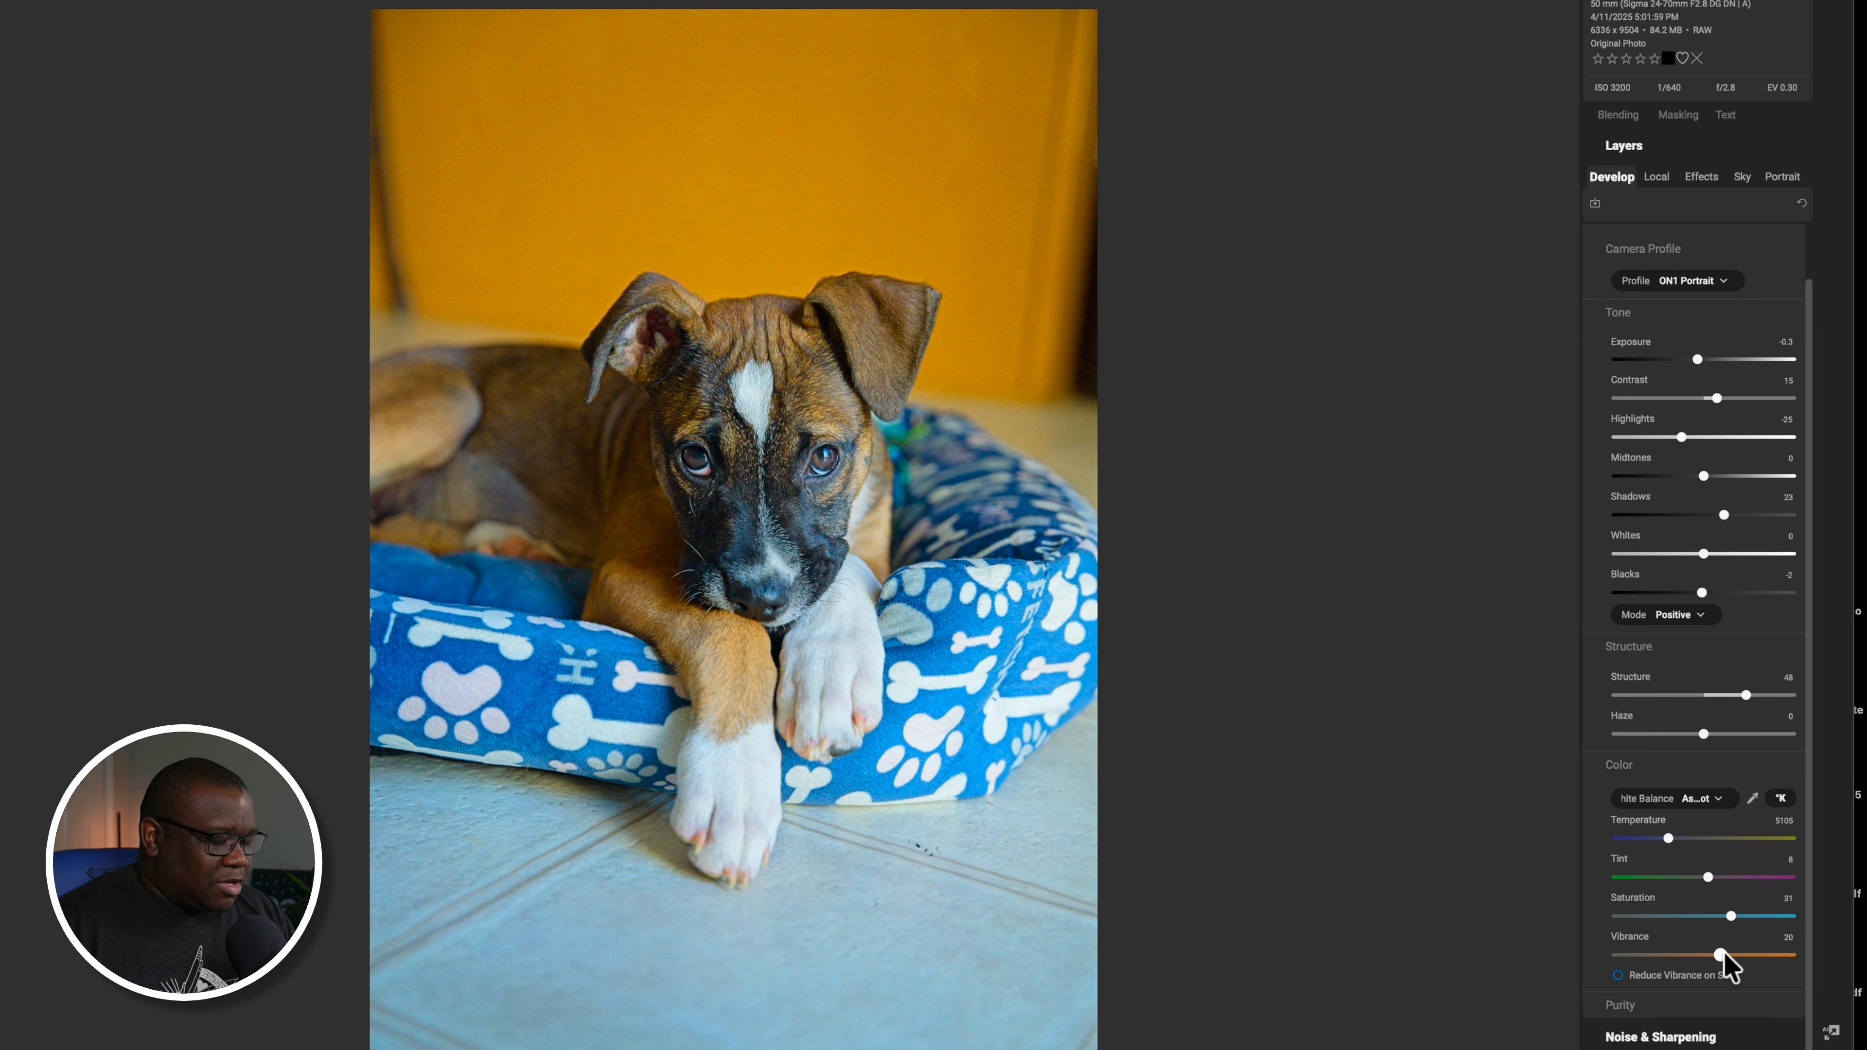
{"action": "key", "text": "super+p"}
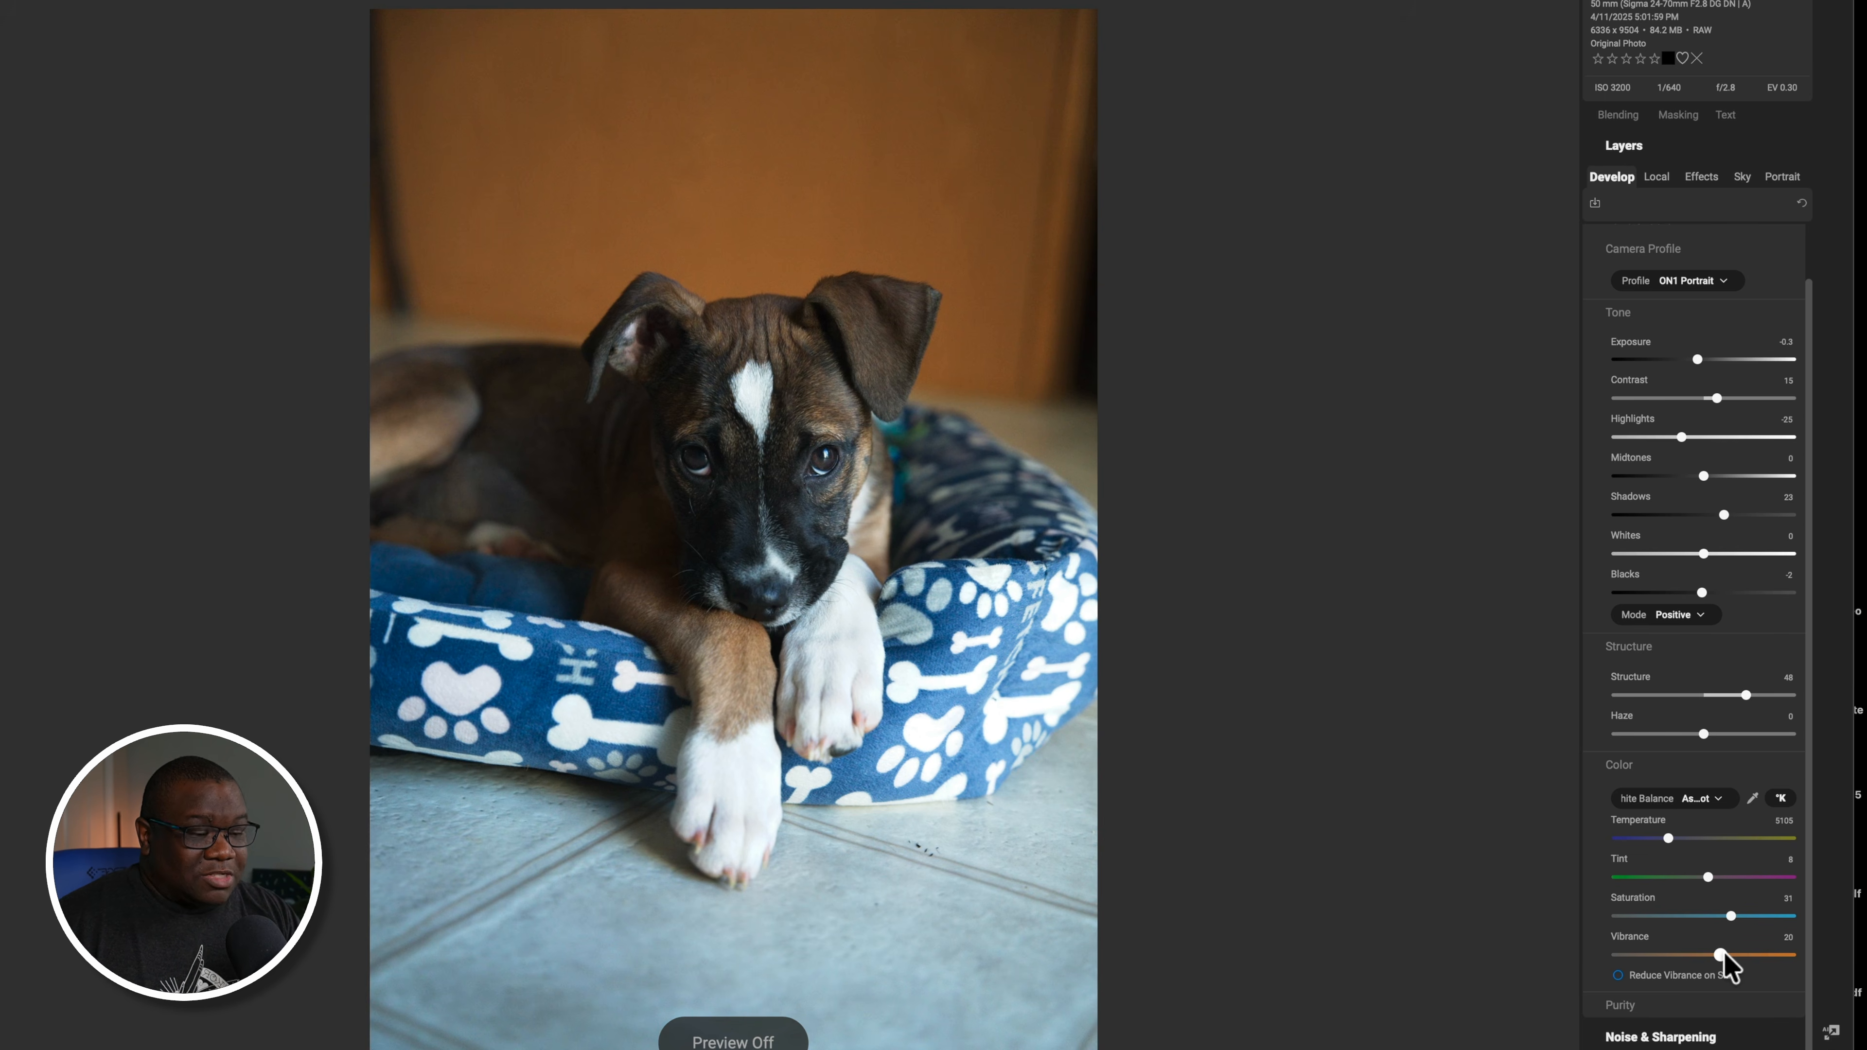
{"action": "key", "text": "super+p"}
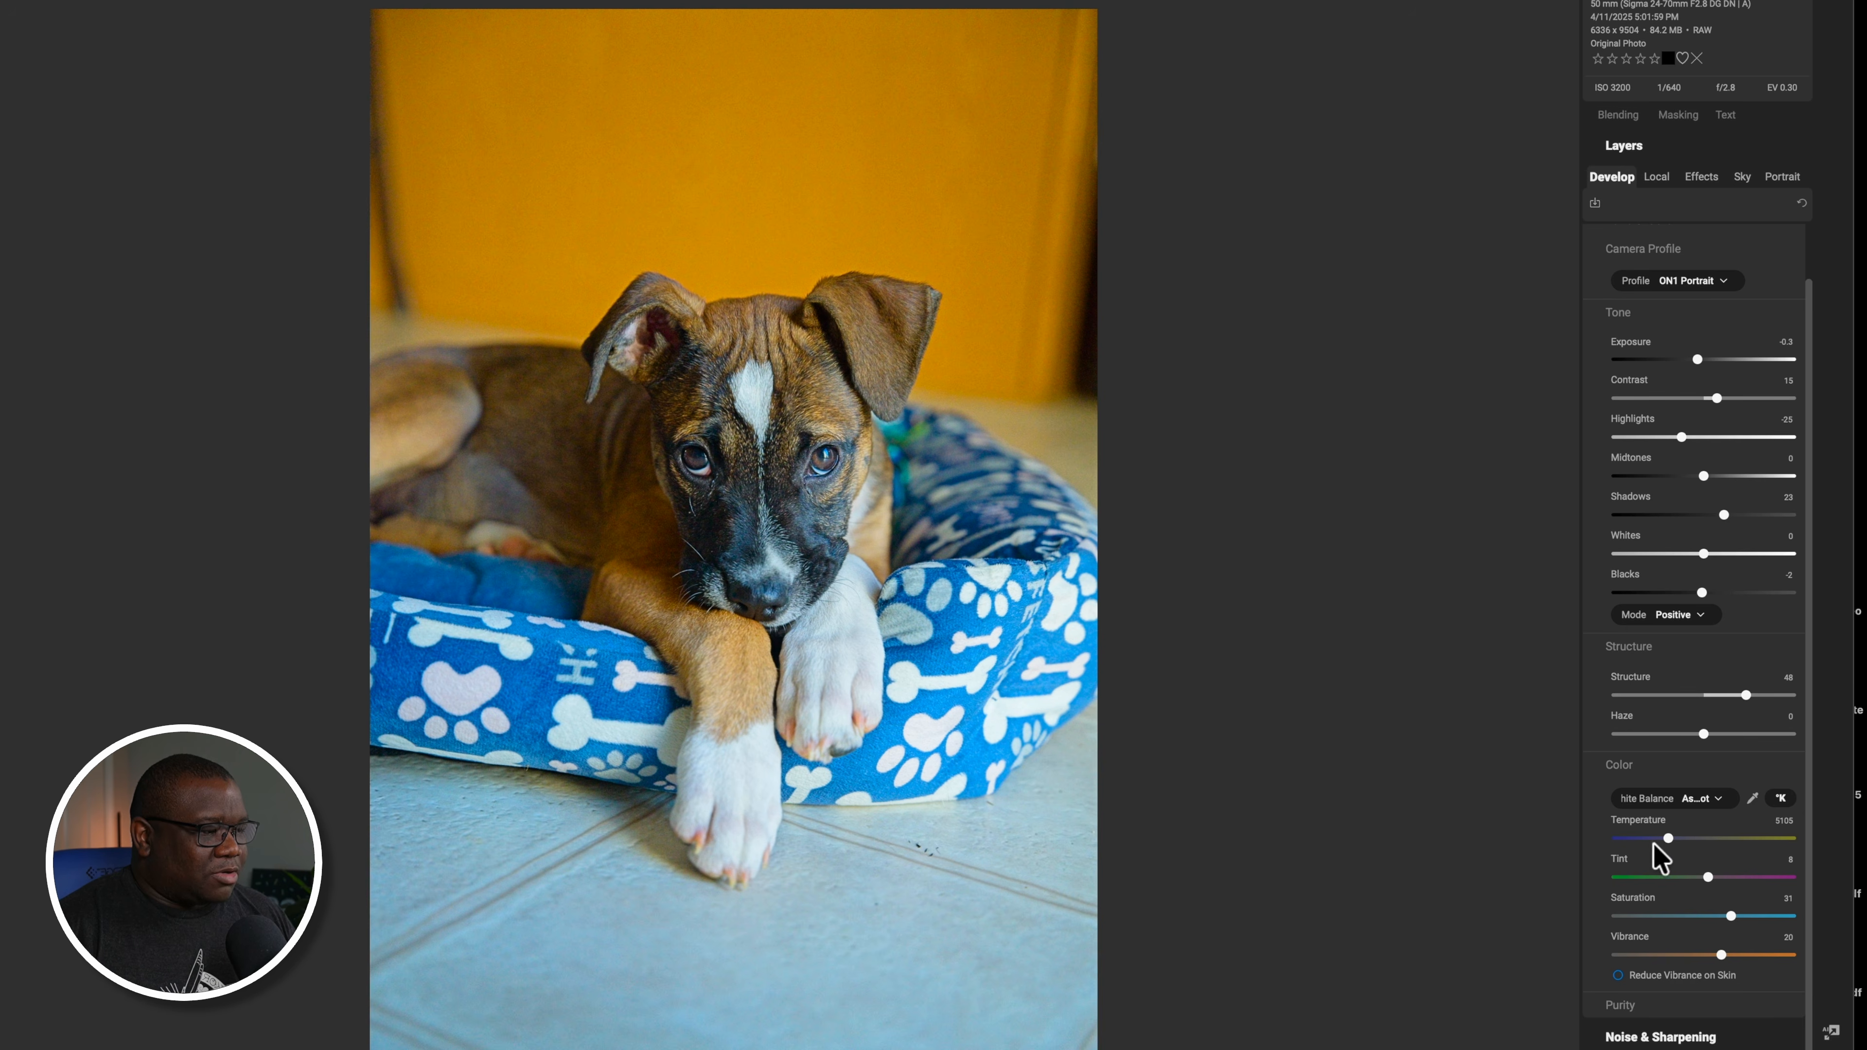
Set the white balance temperature to 4913, try Reduce Vibrance on Skin, and collapse the Color and Tone settings
{"action": "left_click_drag", "start_coordinate": [1669, 838], "coordinate": [1663, 840]}
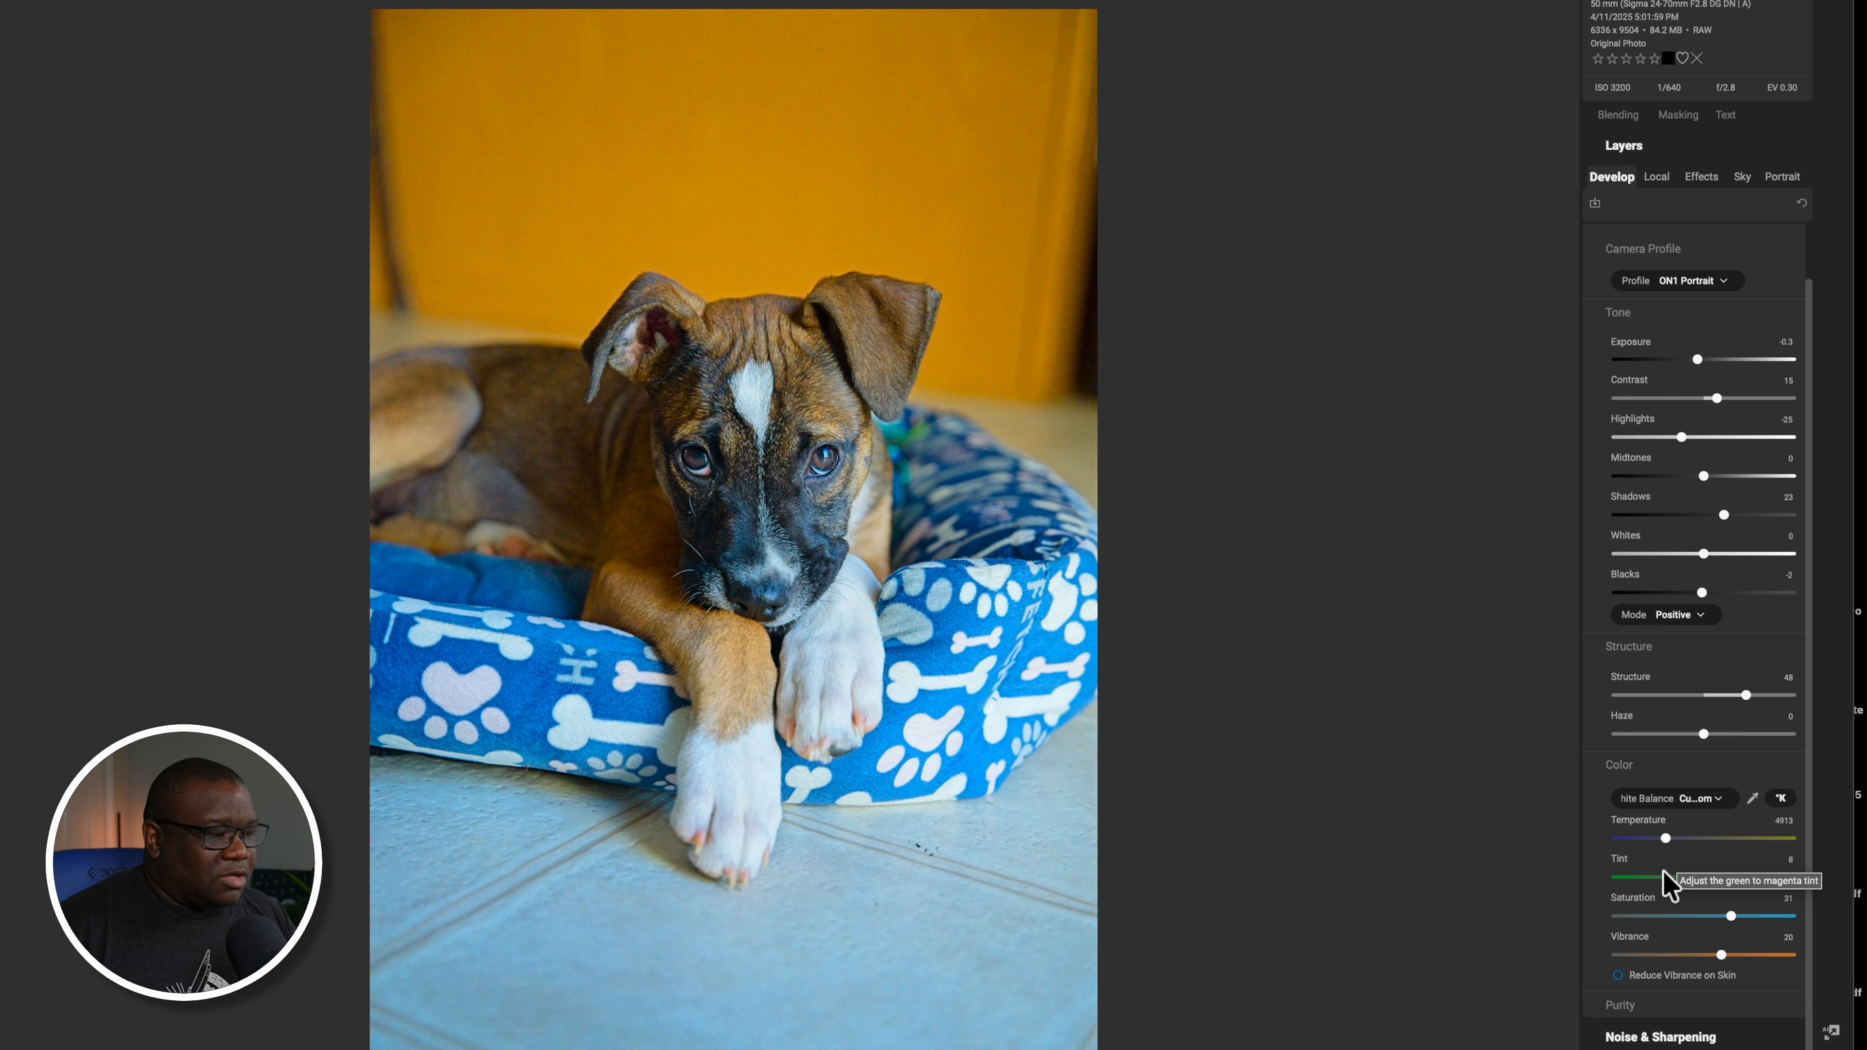
{"action": "left_click", "coordinate": [1619, 977]}
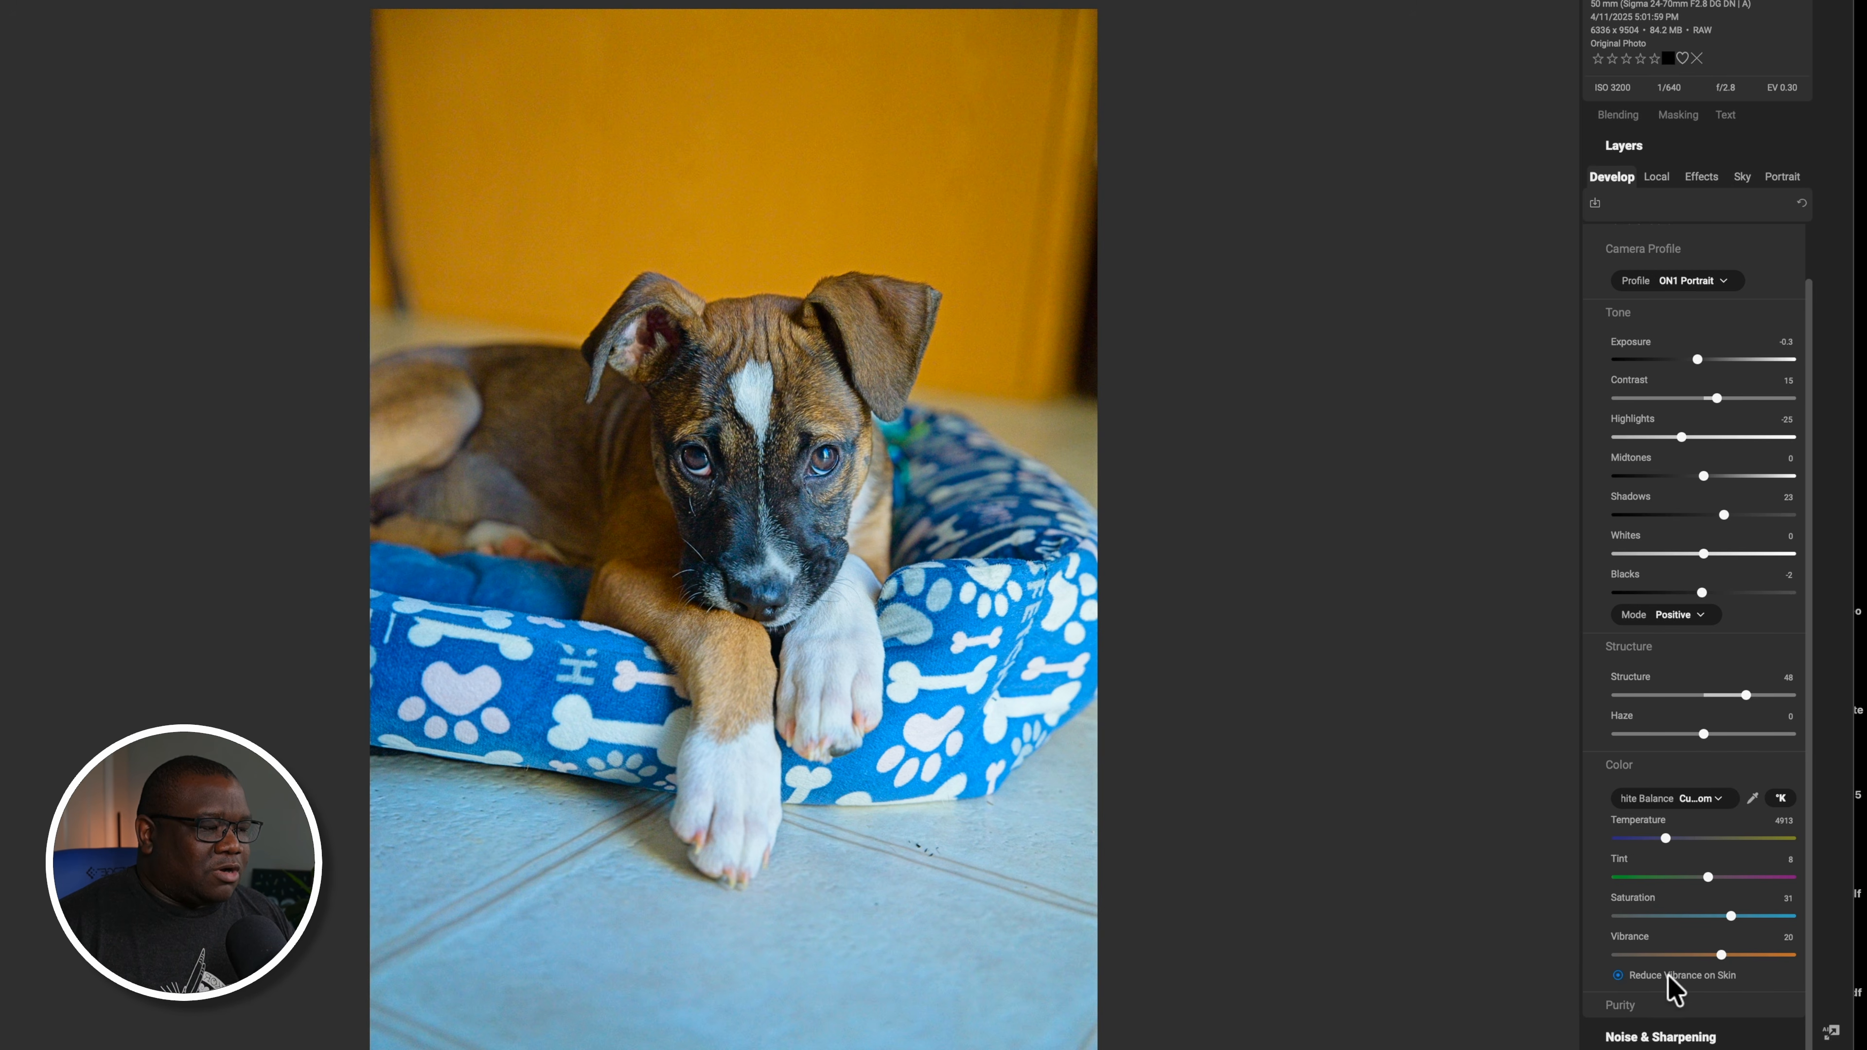
{"action": "left_click", "coordinate": [1617, 976]}
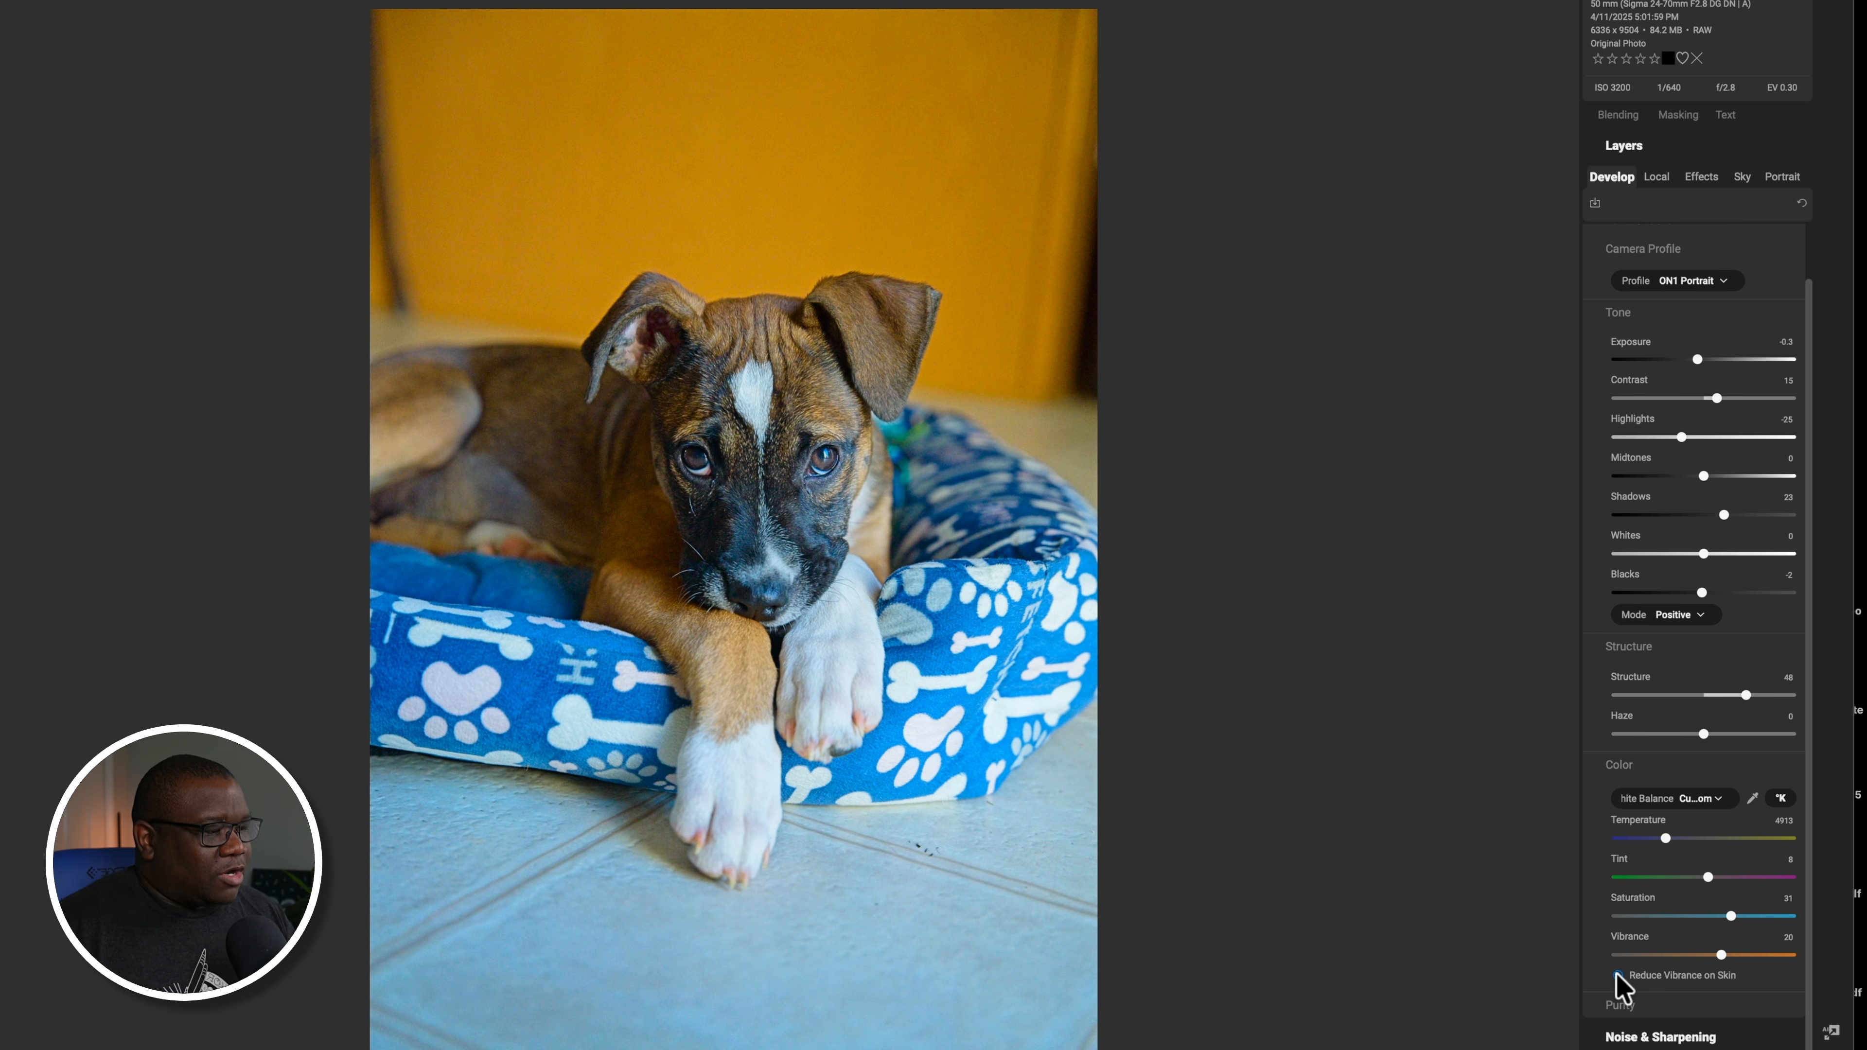
{"action": "left_click", "coordinate": [1616, 769]}
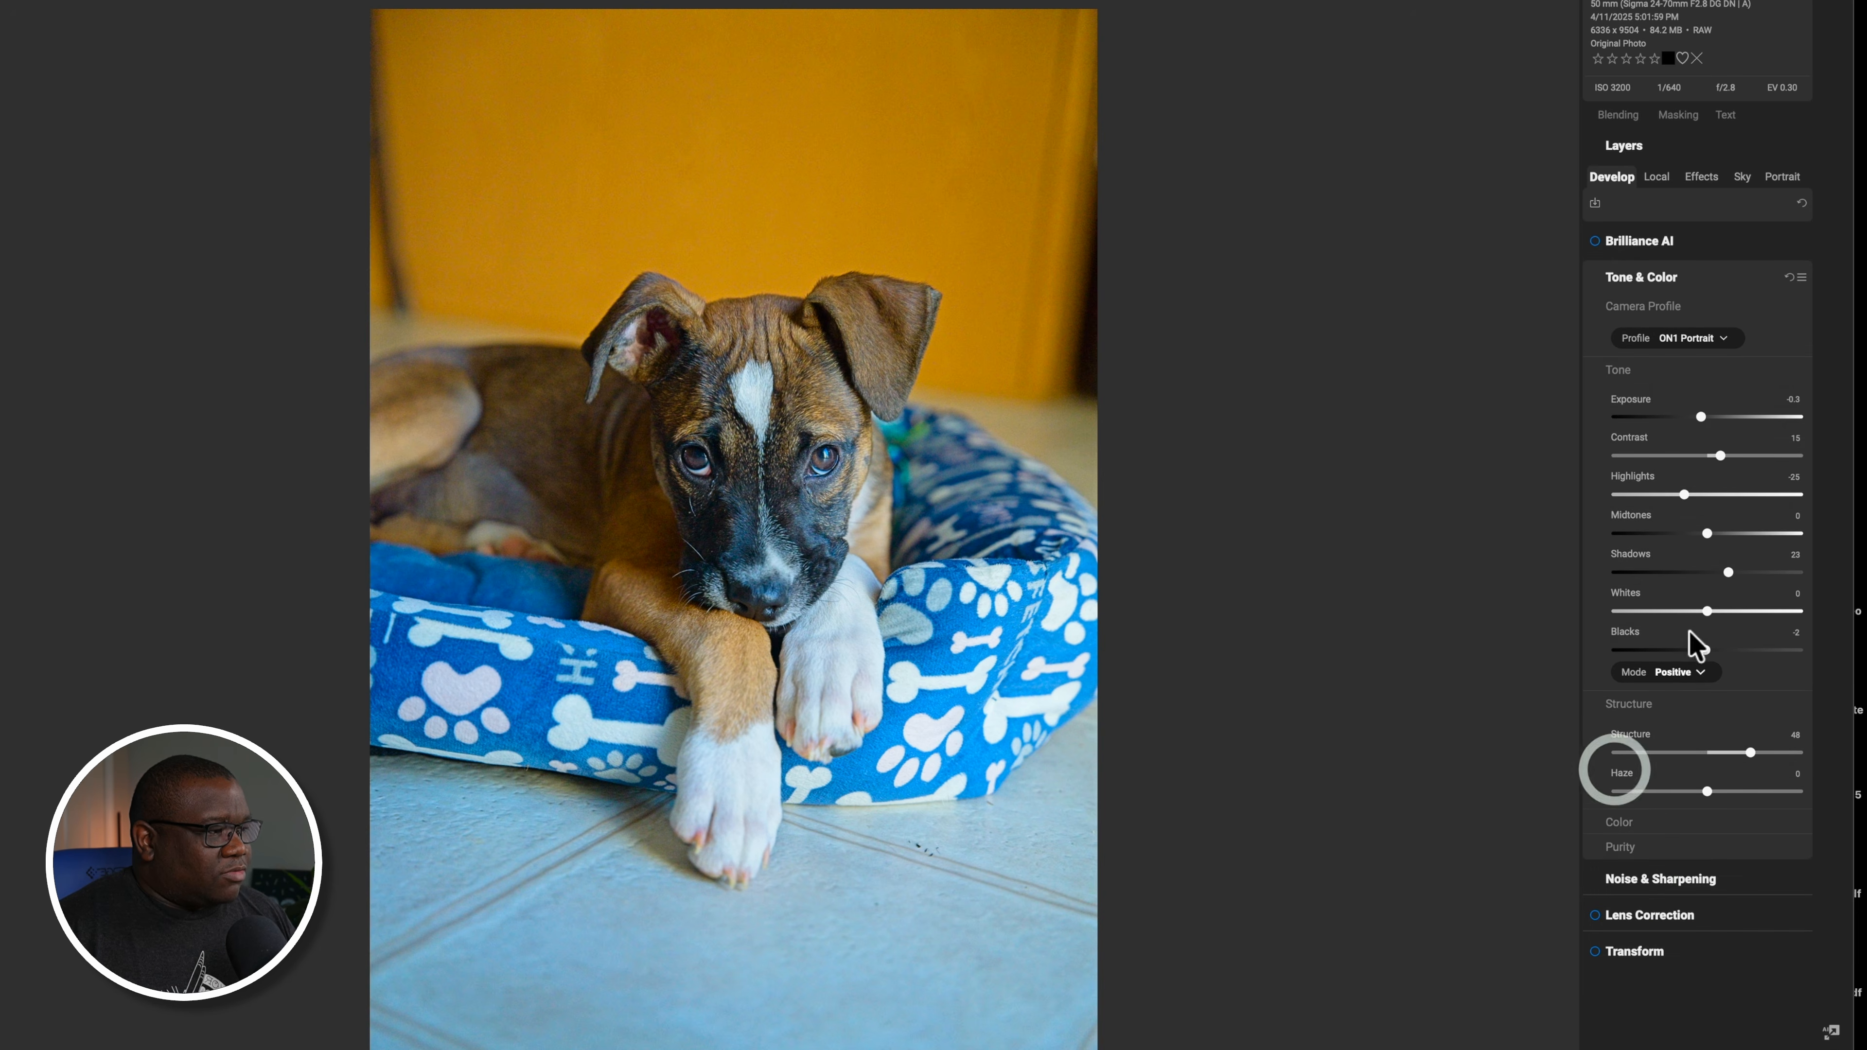
{"action": "left_click", "coordinate": [1628, 373]}
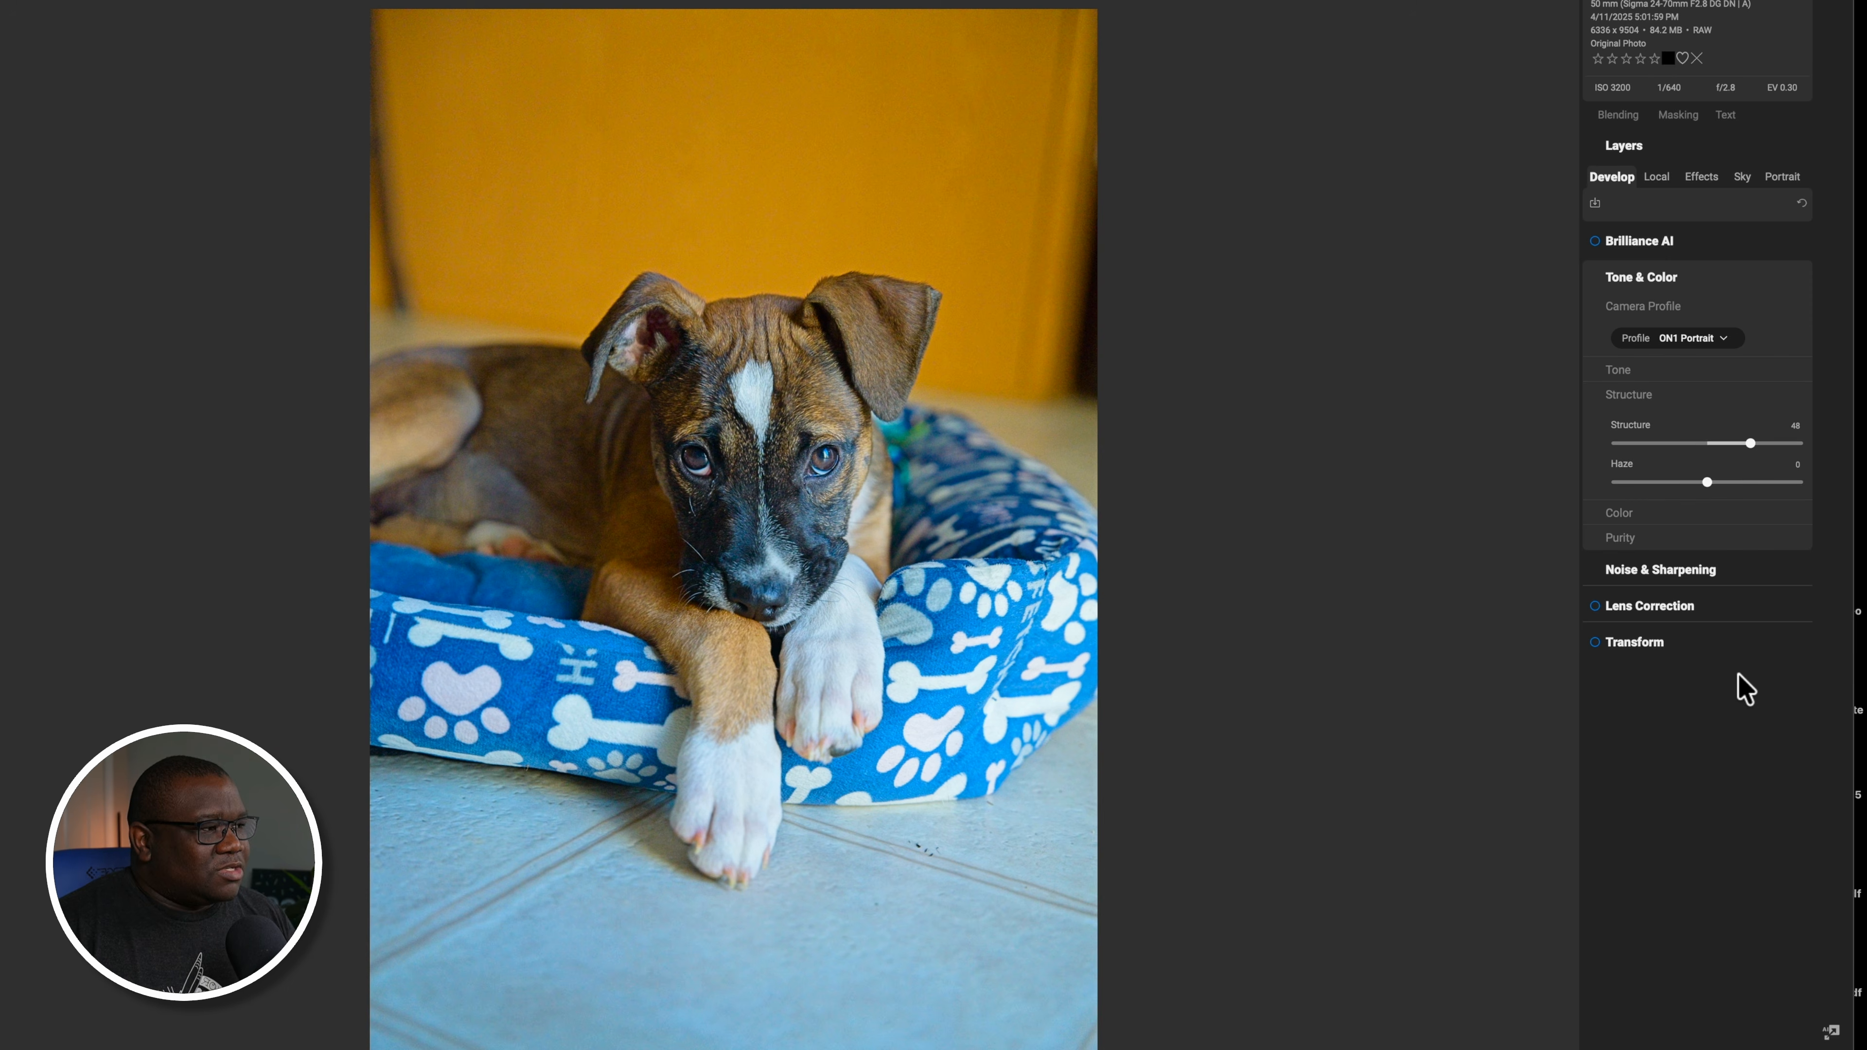
Add a local gradient adjustment with exposure -0.55 and place it slightly tilted over the floor below the dog bed
{"action": "left_click", "coordinate": [1650, 177]}
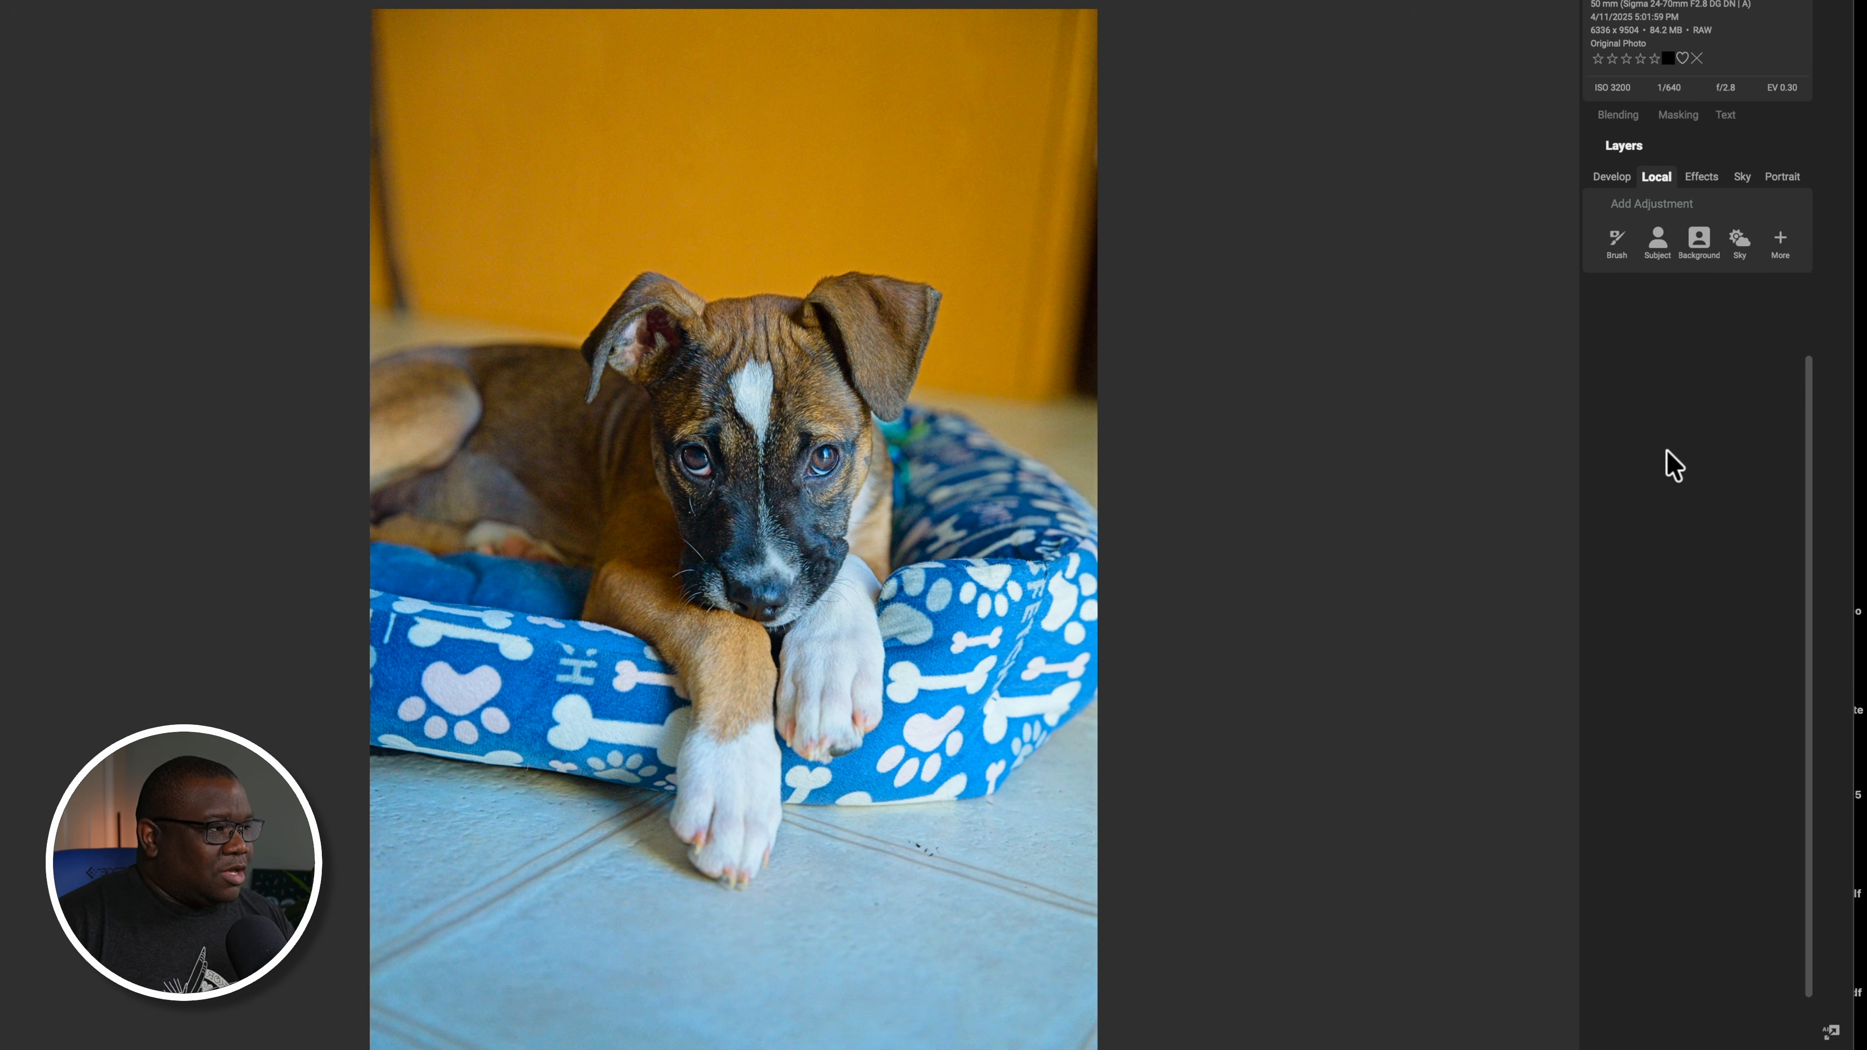
{"action": "left_click", "coordinate": [1781, 240]}
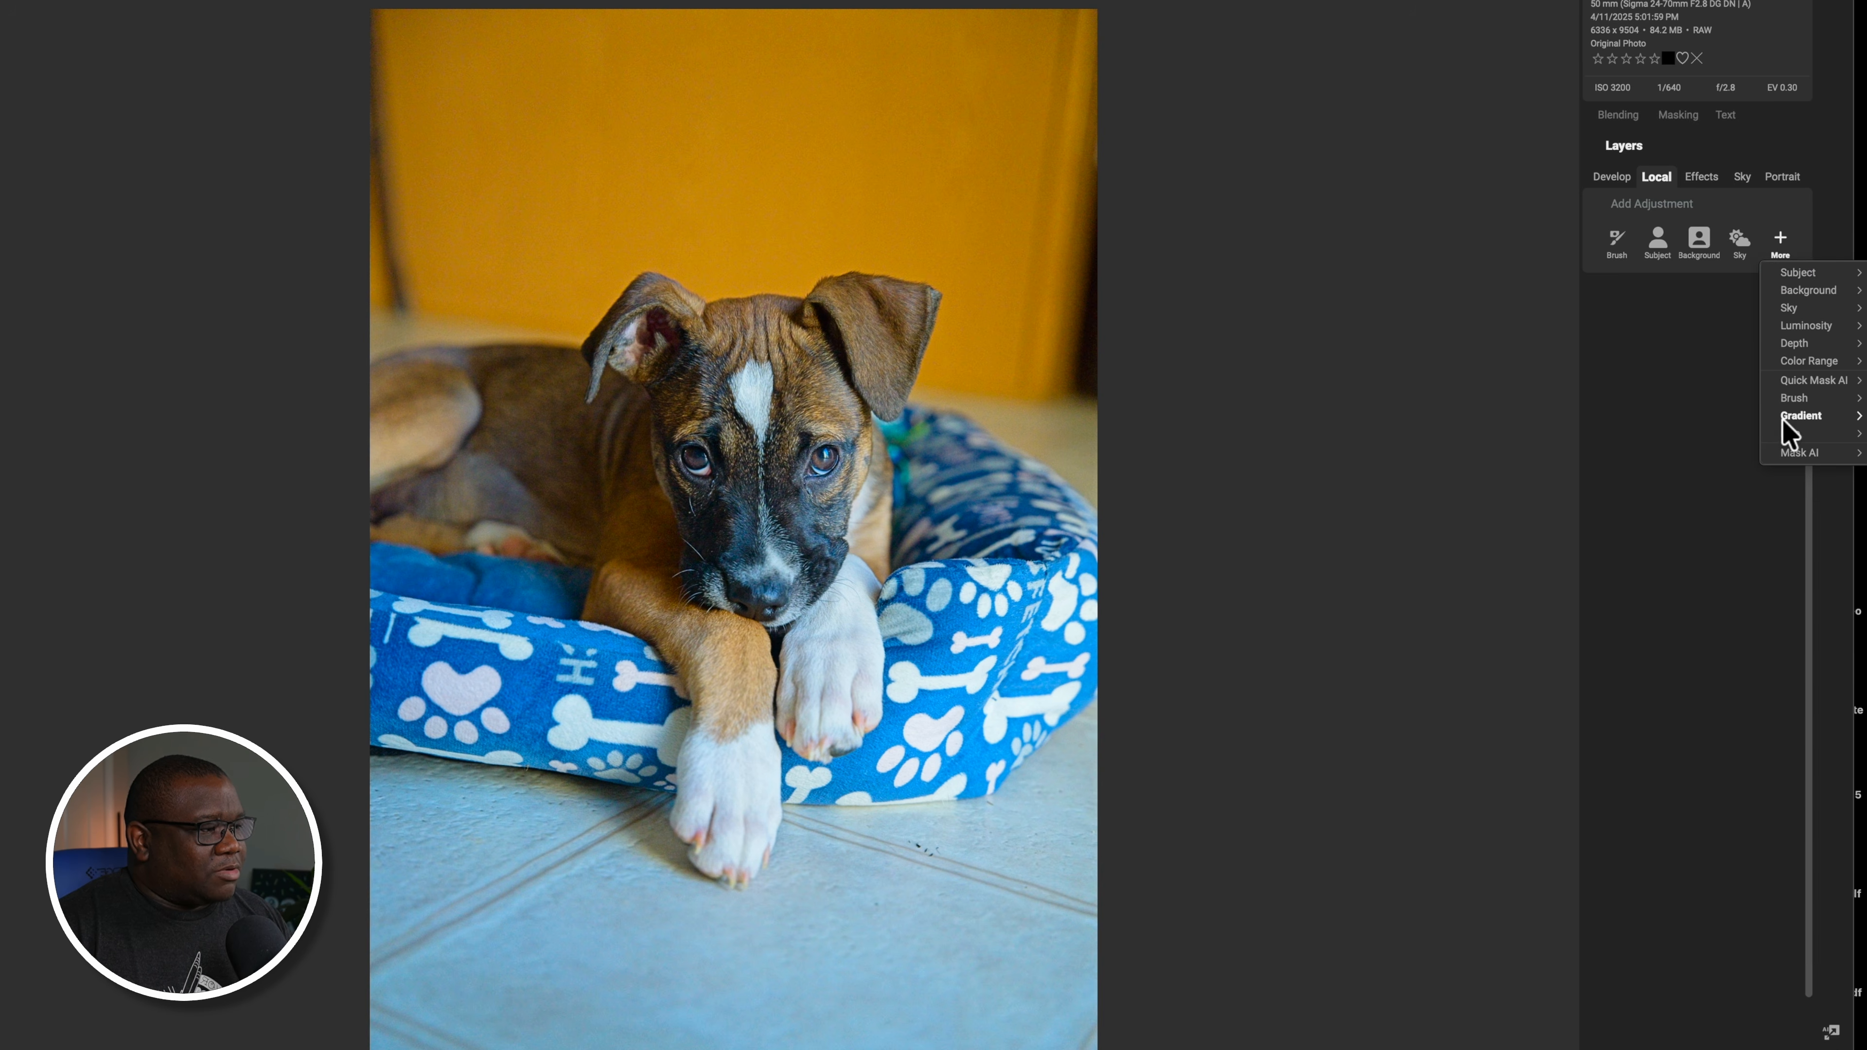
{"action": "mouse_move", "coordinate": [1784, 416]}
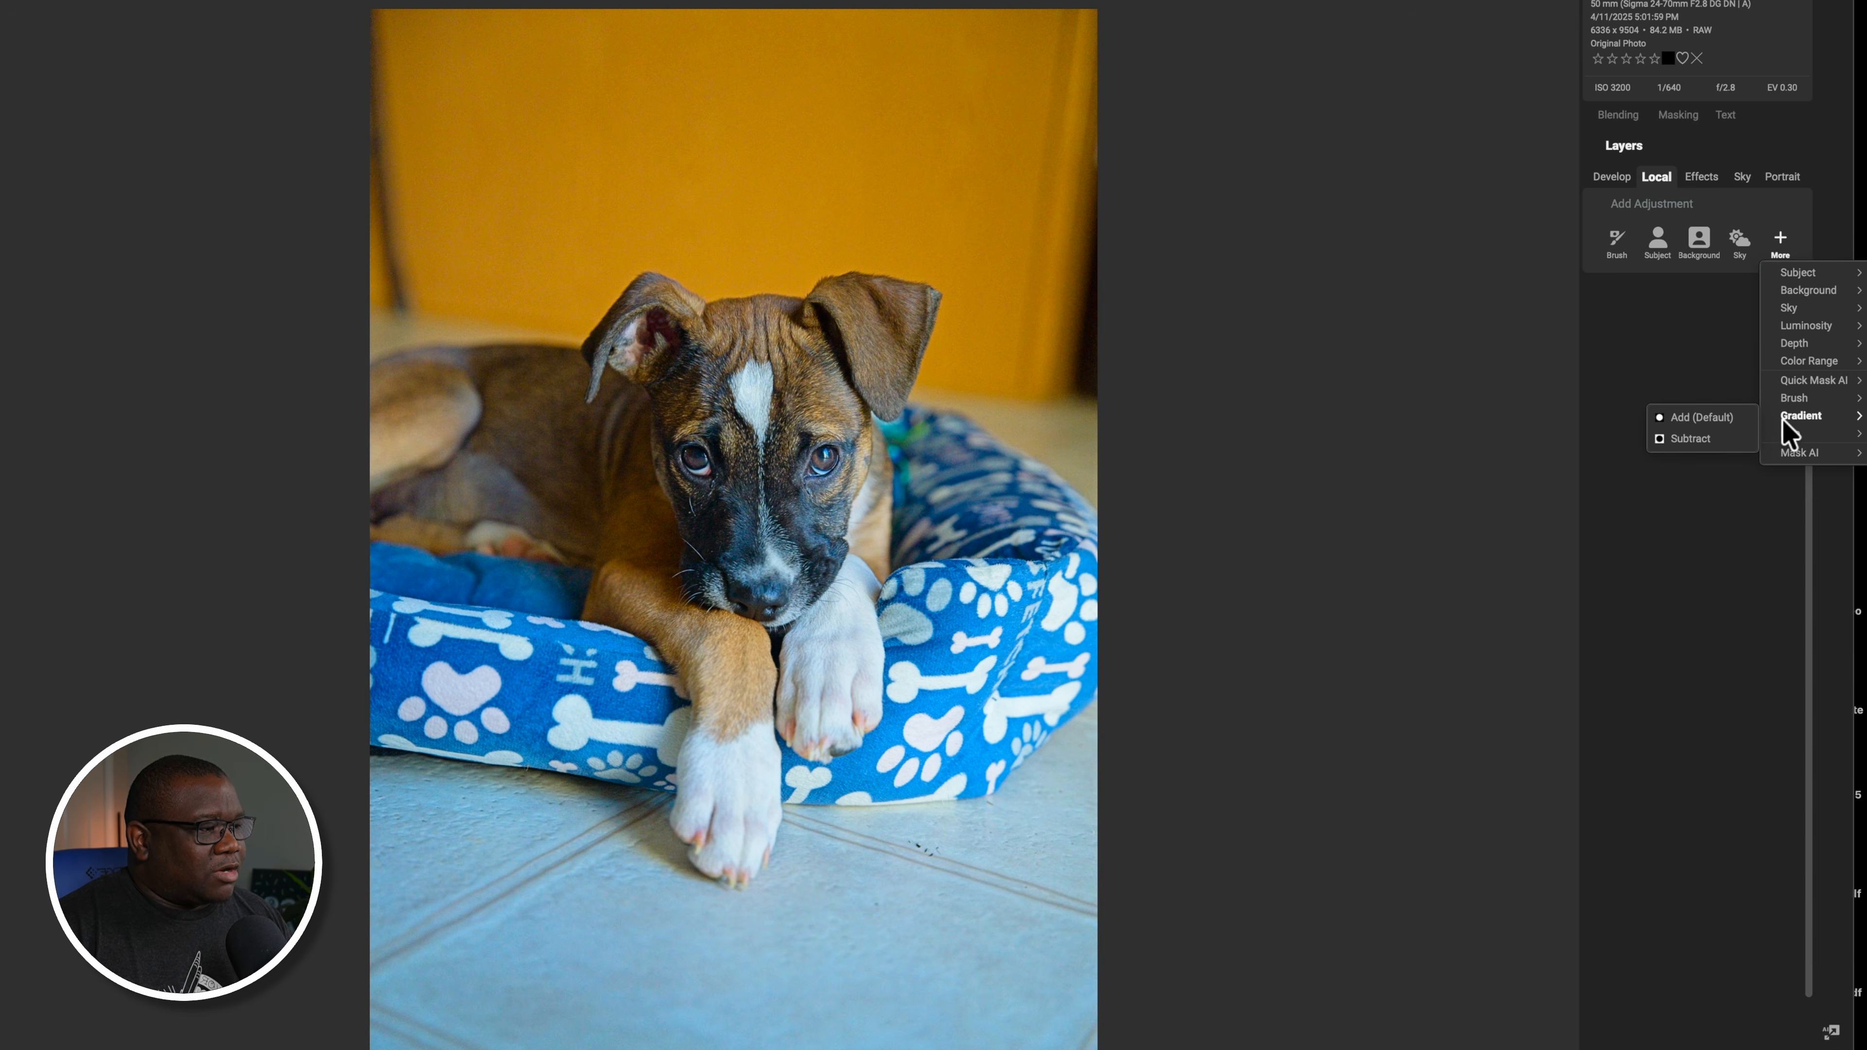
{"action": "left_click", "coordinate": [1702, 418]}
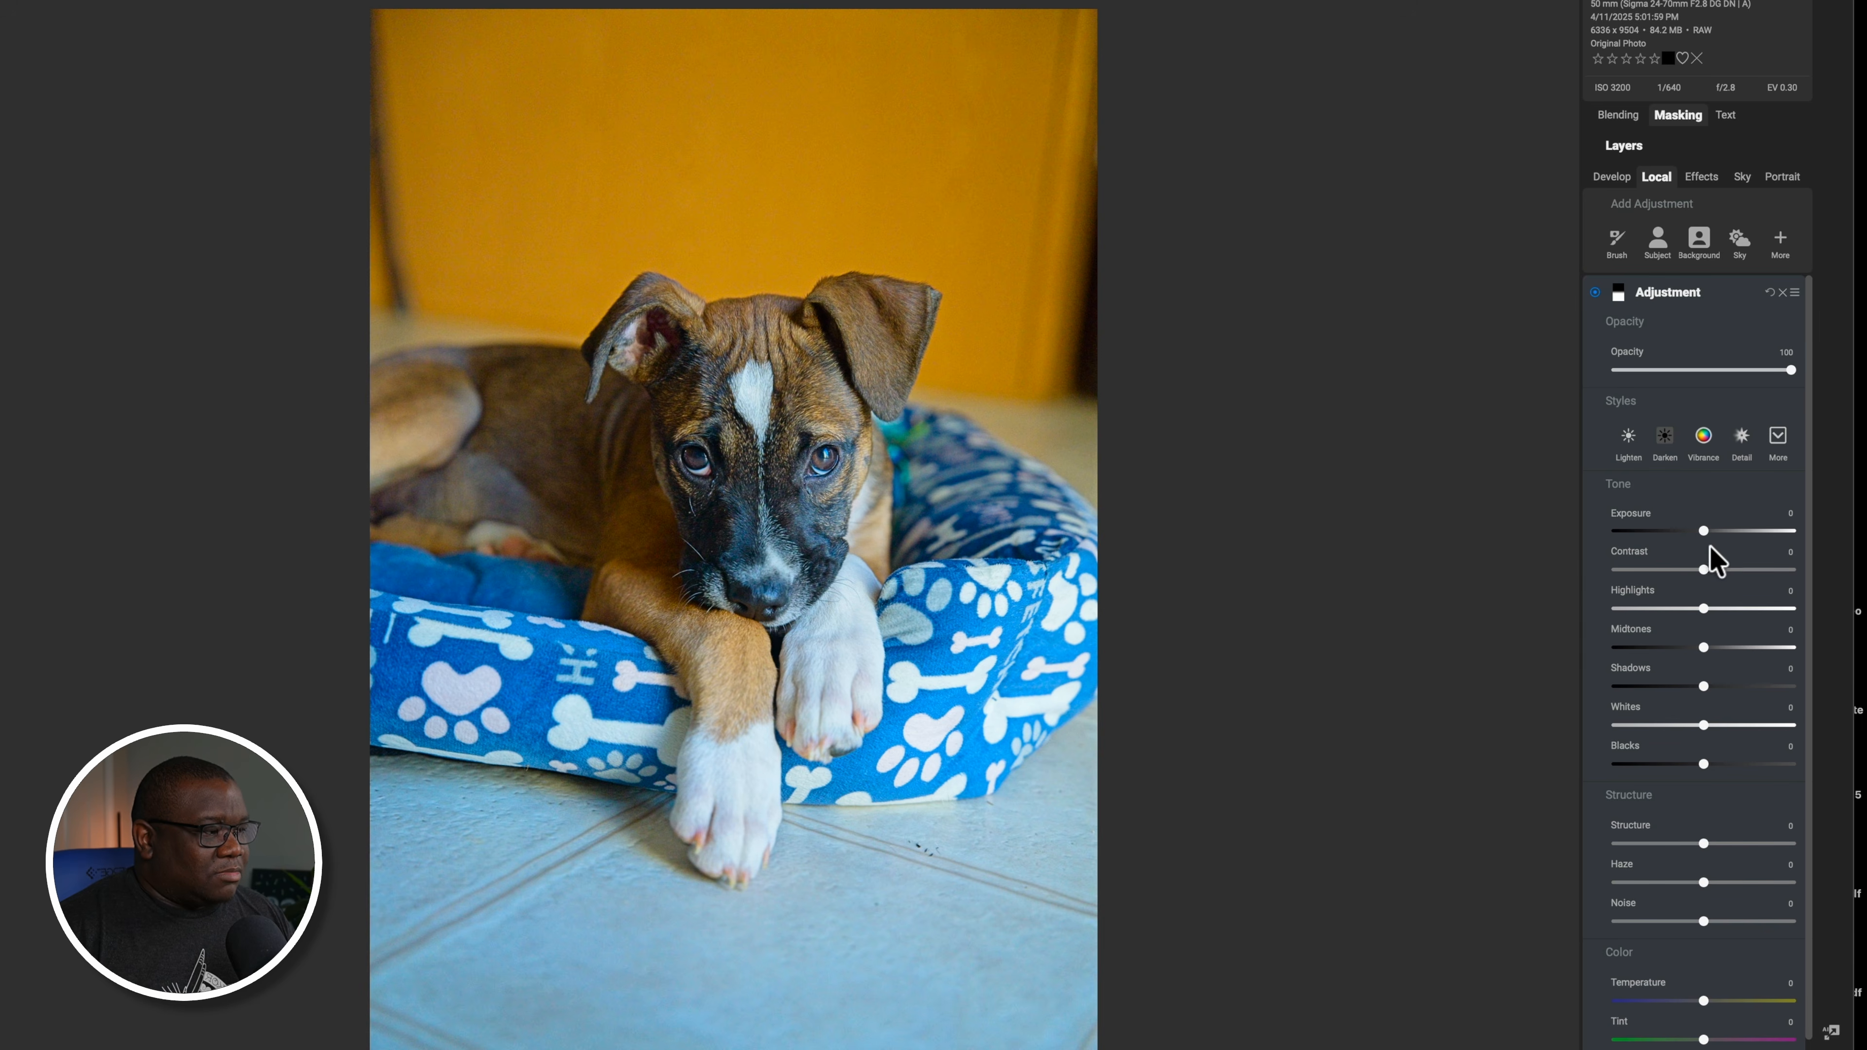
{"action": "left_click_drag", "start_coordinate": [1703, 532], "coordinate": [1647, 597]}
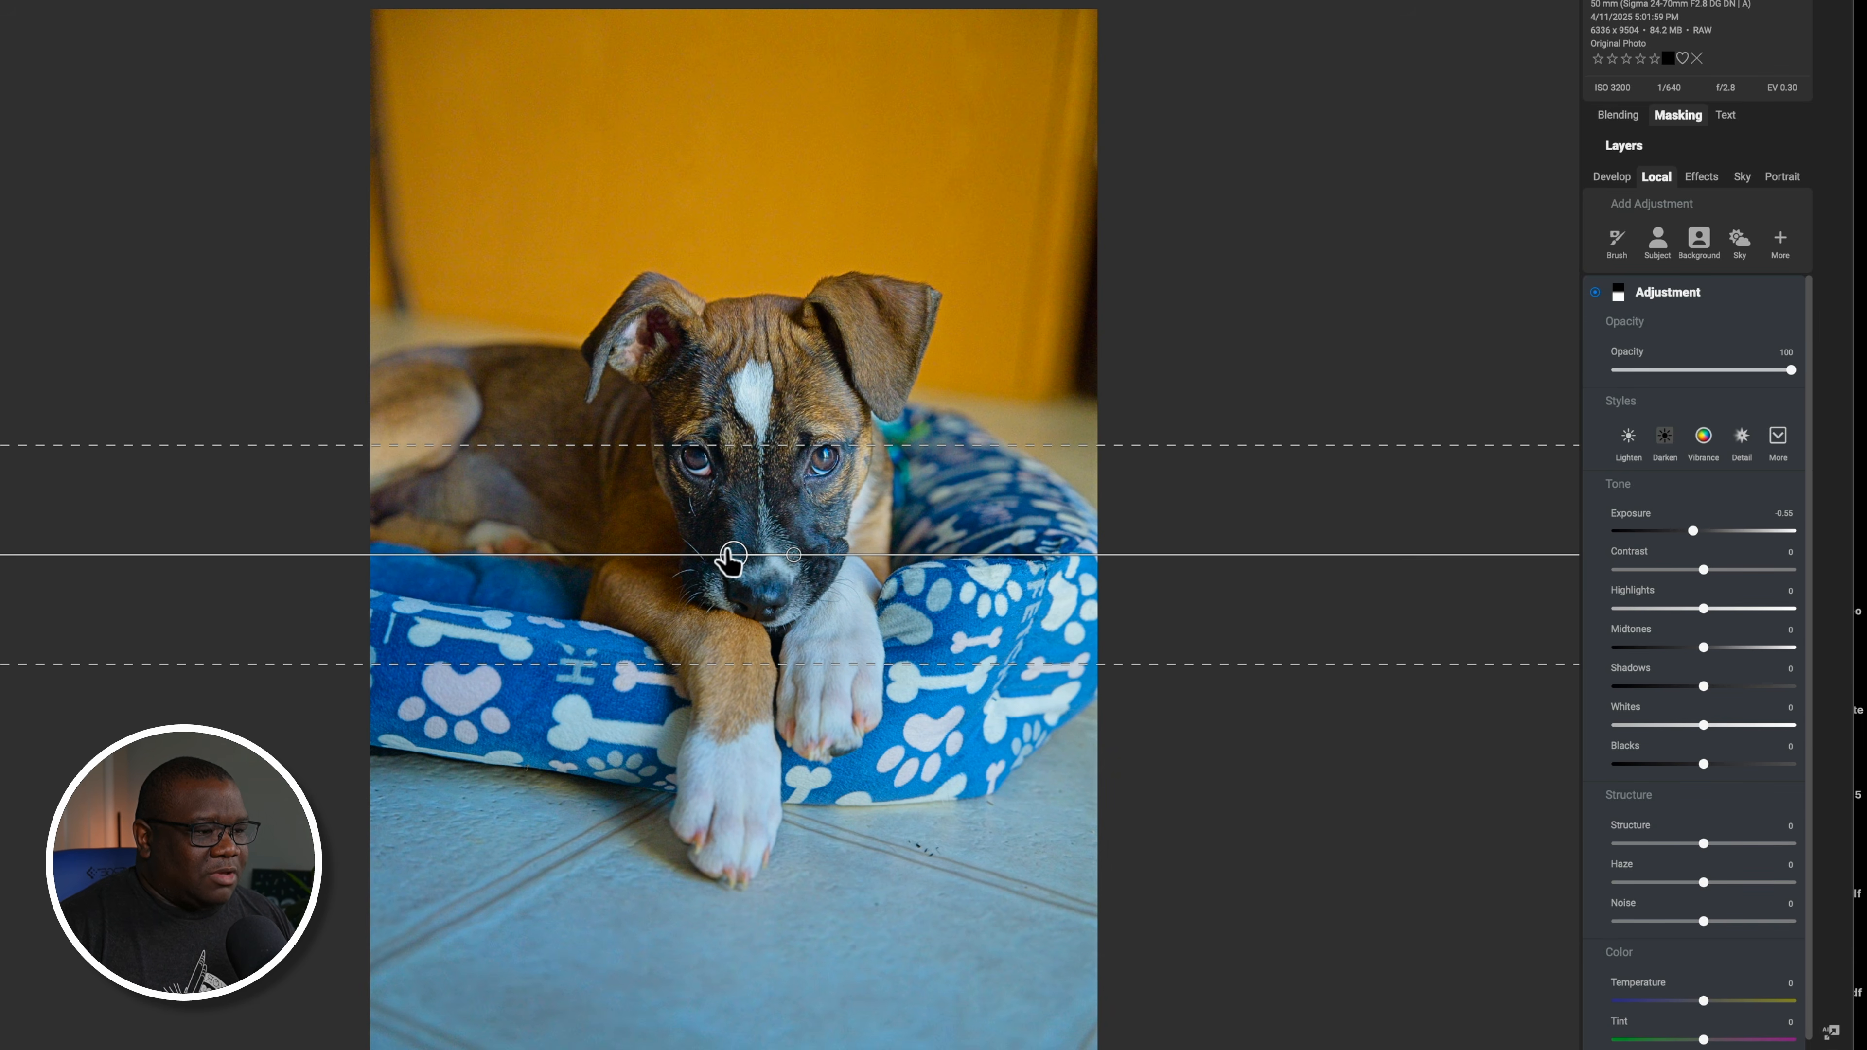
{"action": "left_click_drag", "start_coordinate": [734, 557], "coordinate": [803, 873]}
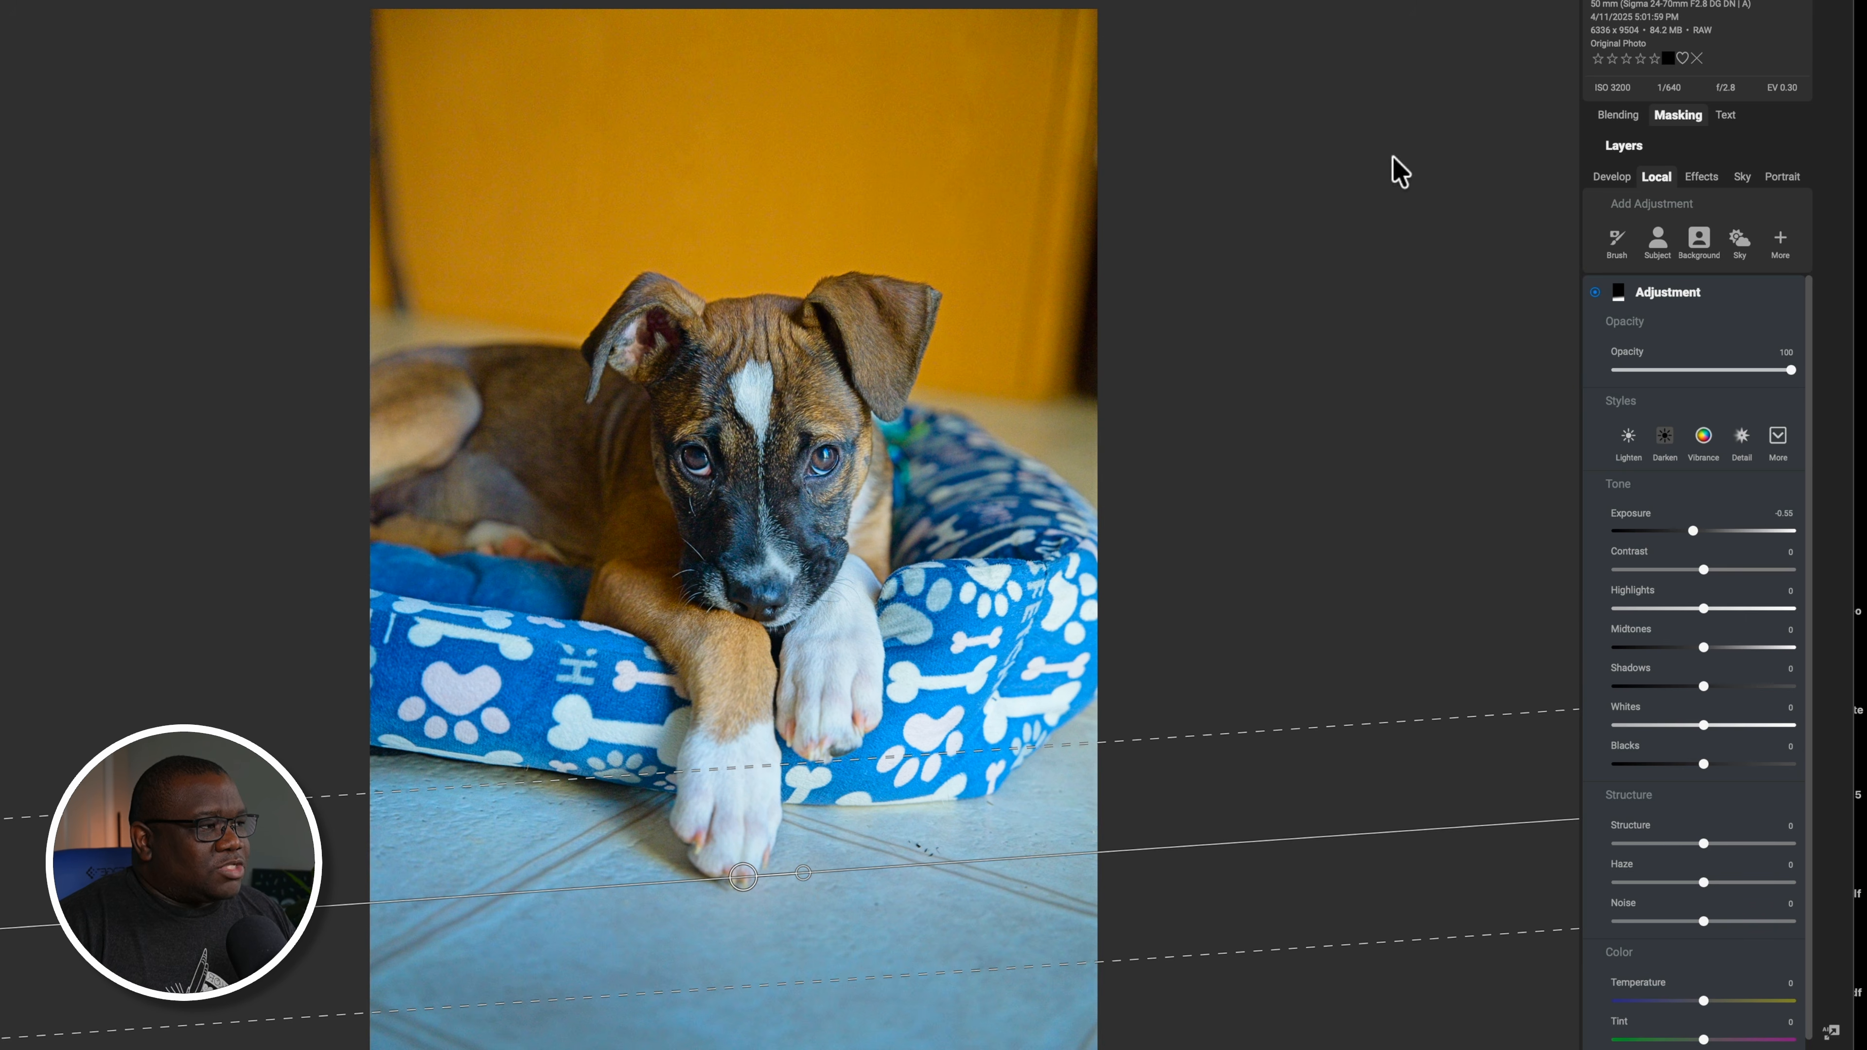
Add a second gradient to the local adjustment's mask, tilt it slightly and place it over the orange background down to the puppy's forehead
{"action": "left_click", "coordinate": [1681, 118]}
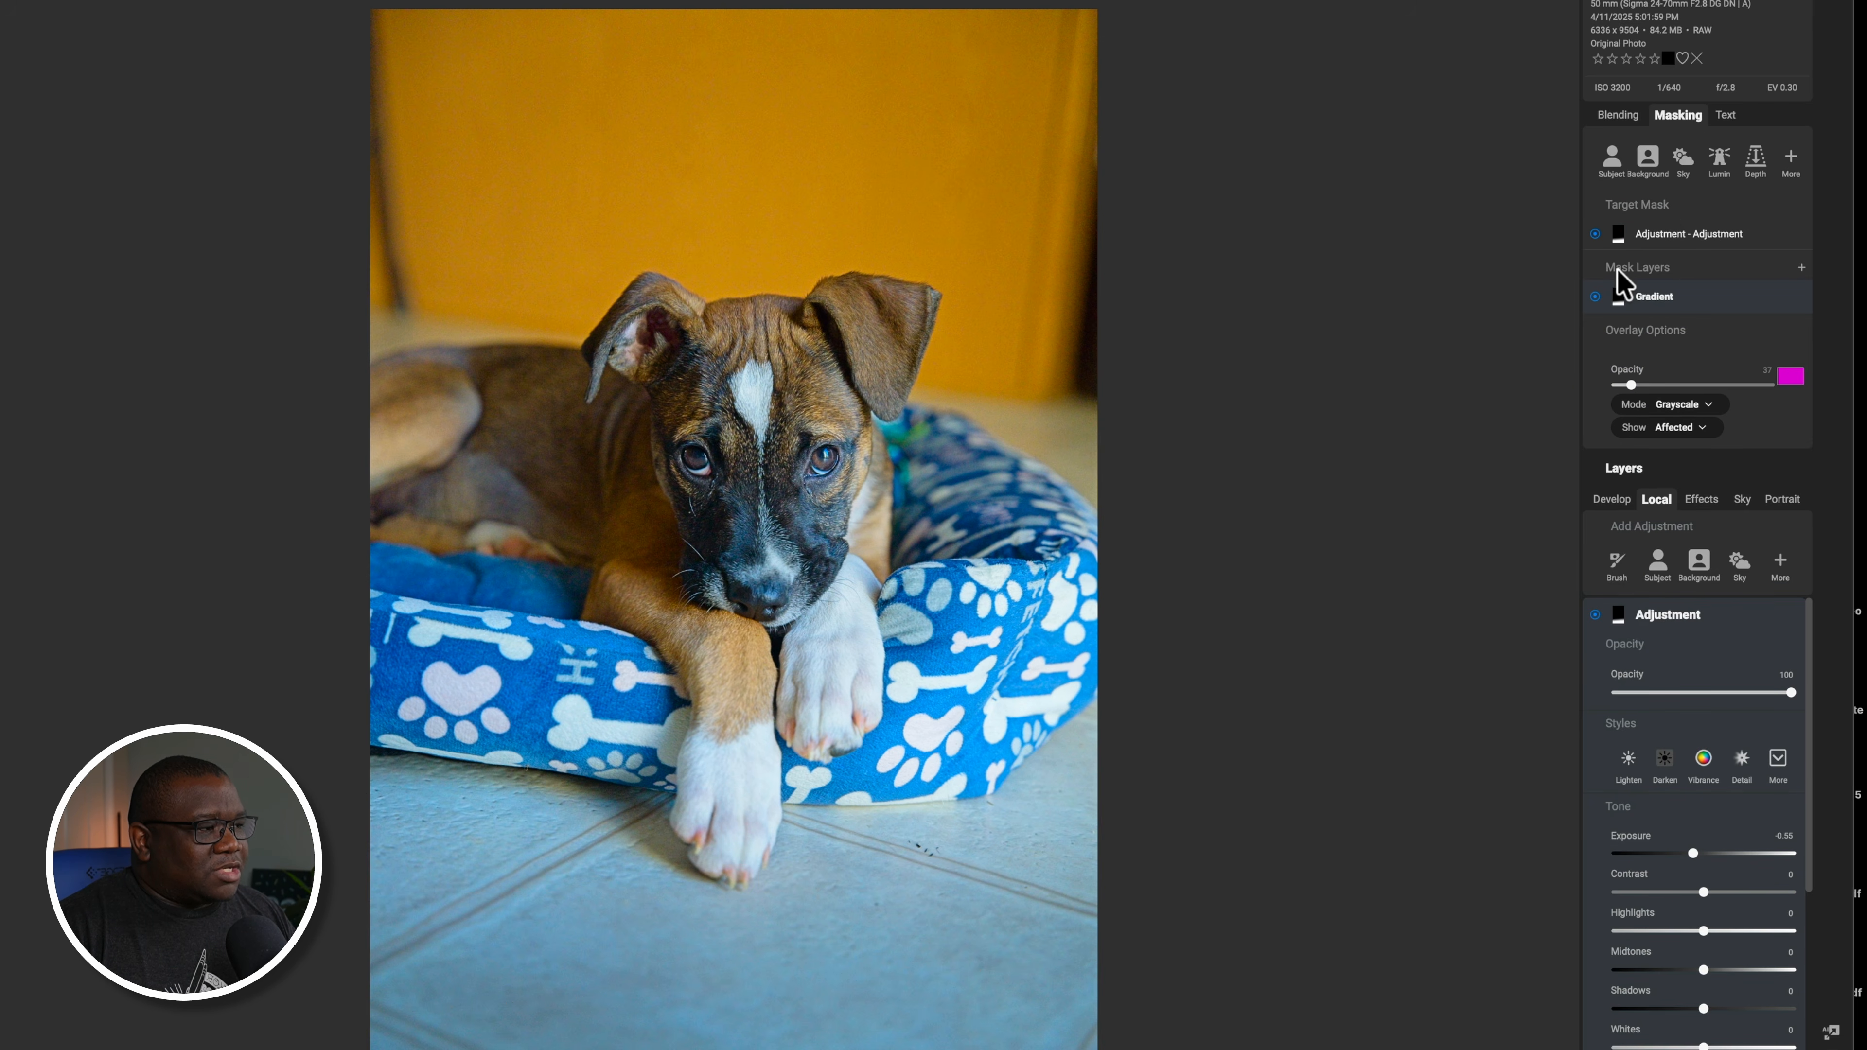
{"action": "left_click", "coordinate": [1801, 268]}
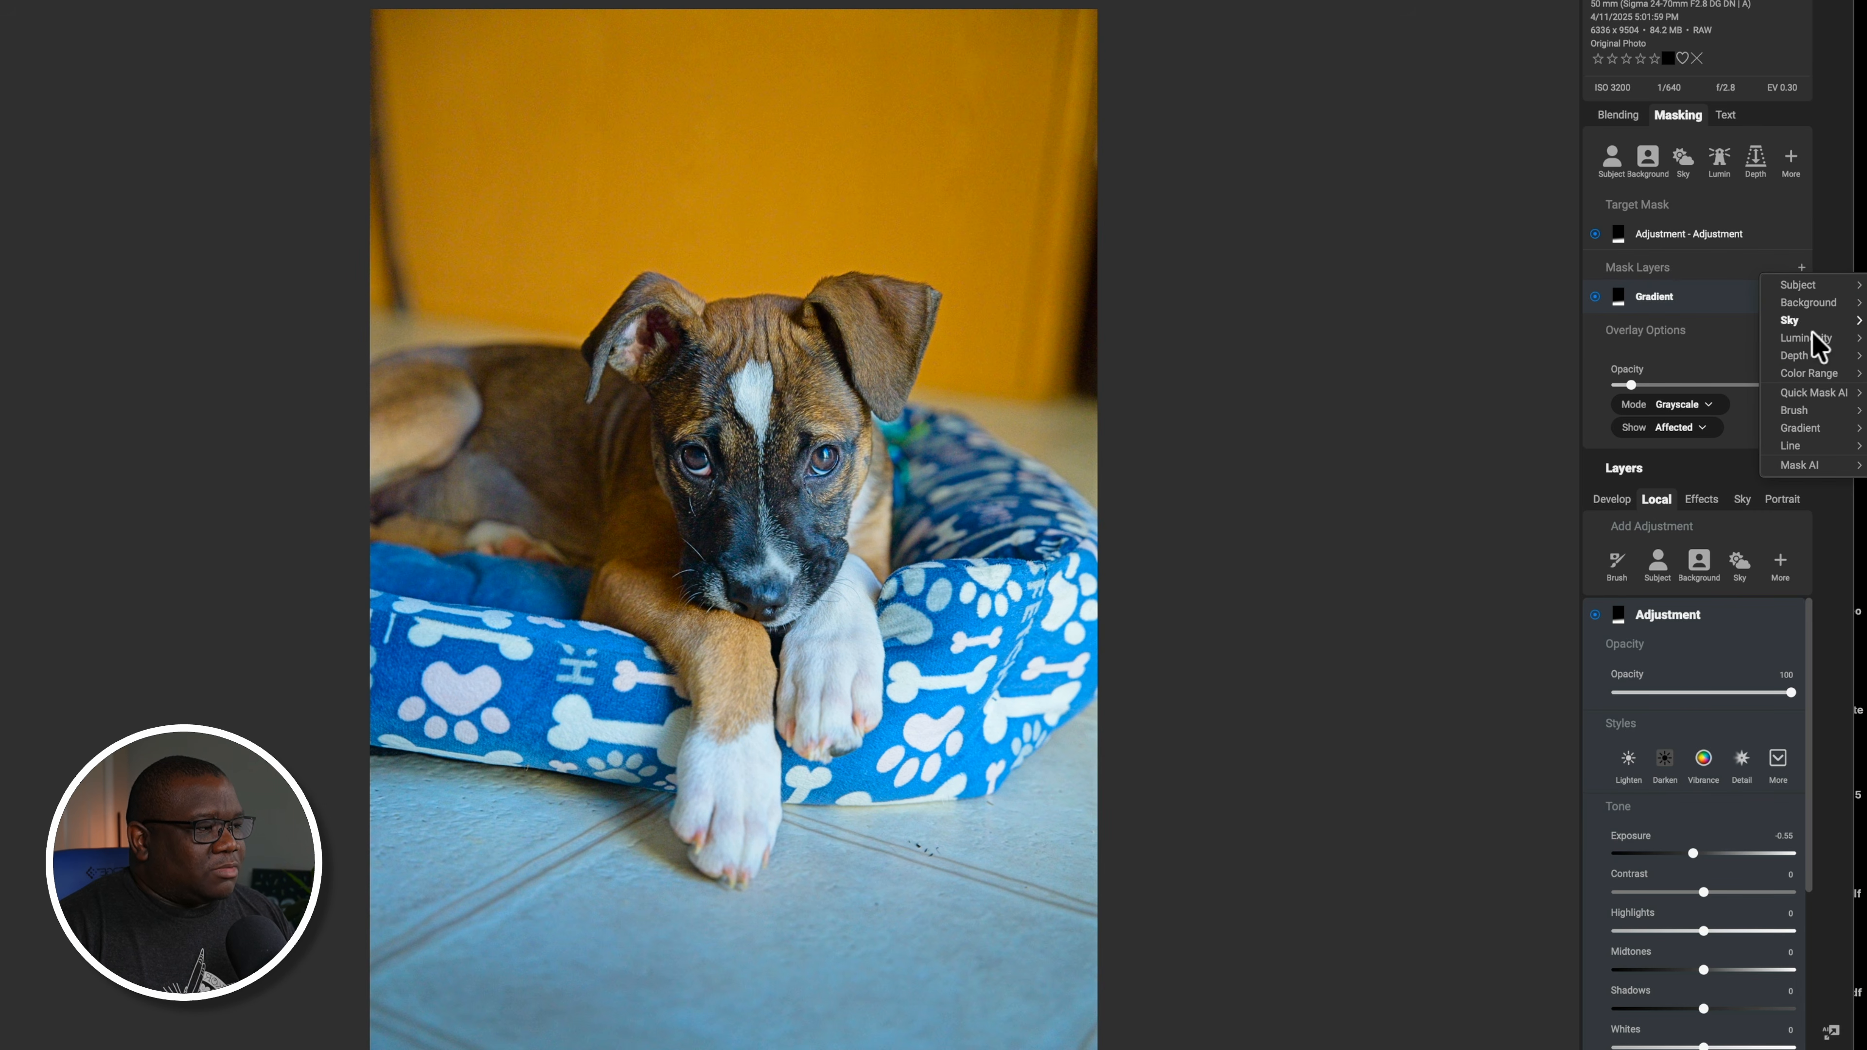
{"action": "mouse_move", "coordinate": [1832, 430]}
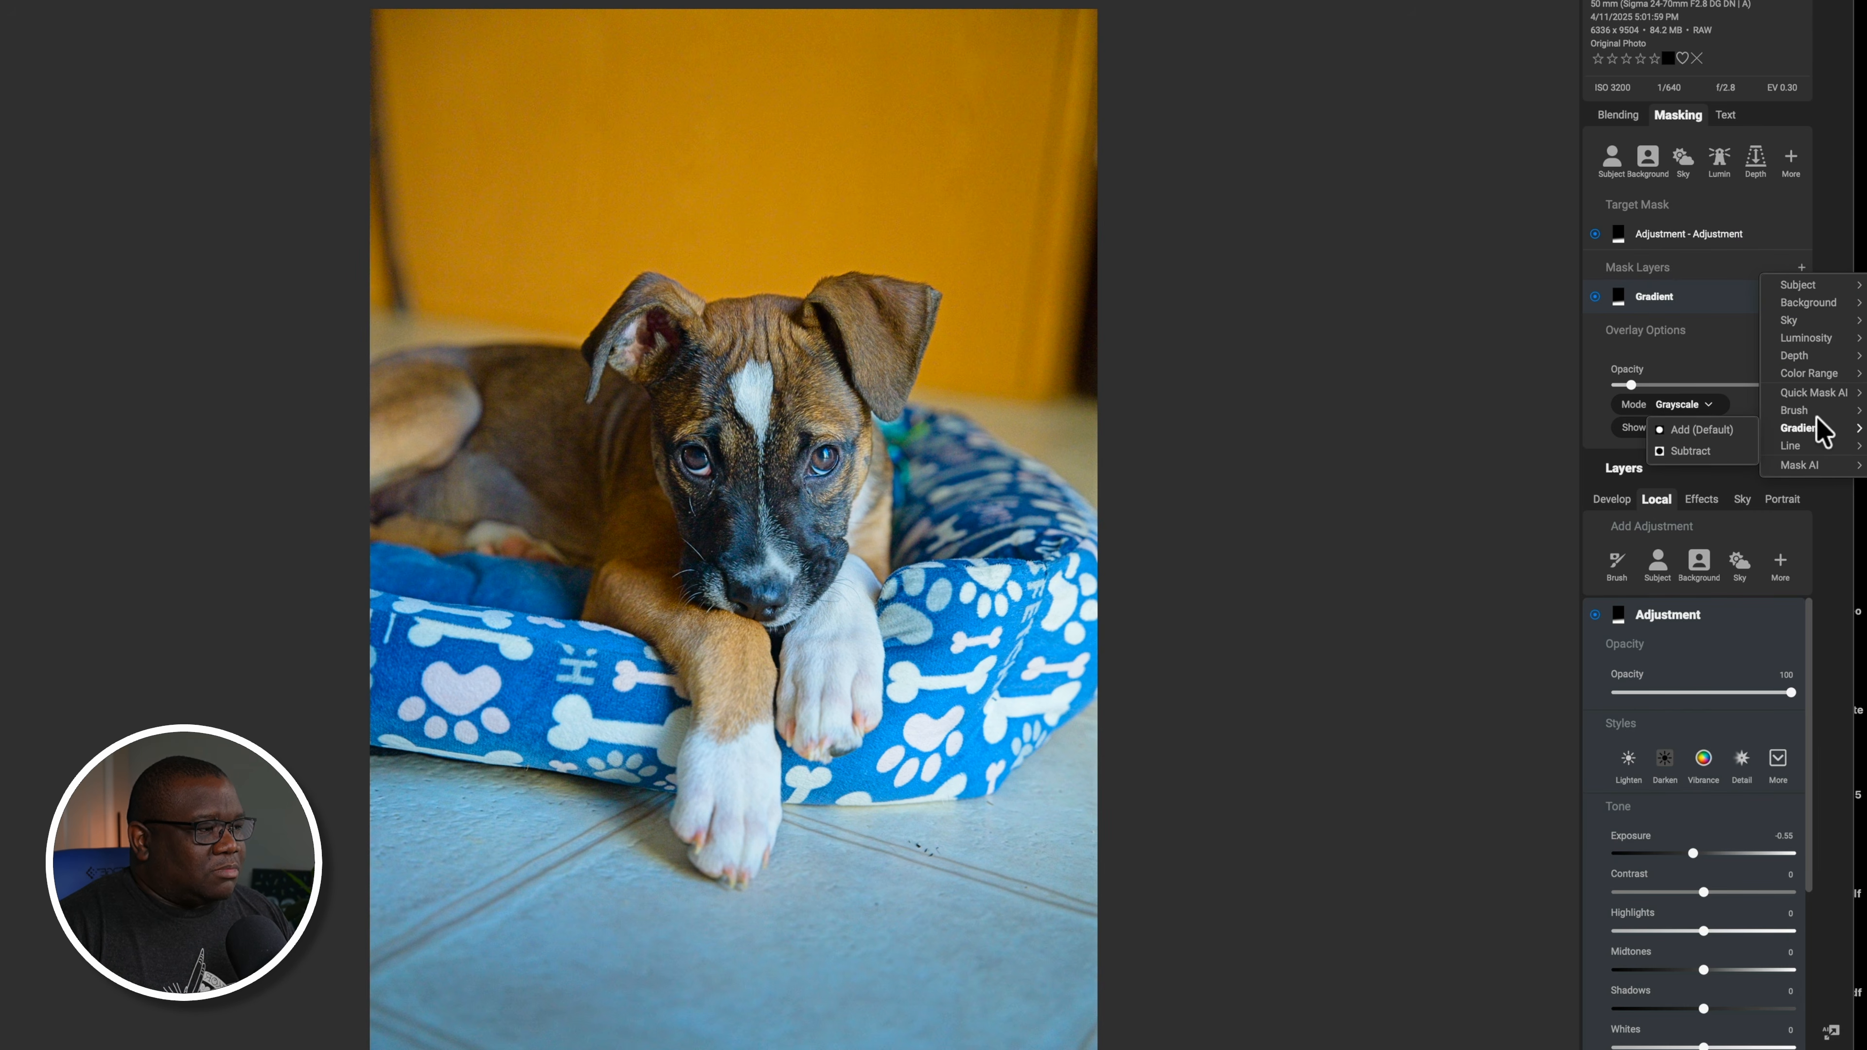
{"action": "left_click", "coordinate": [1704, 430]}
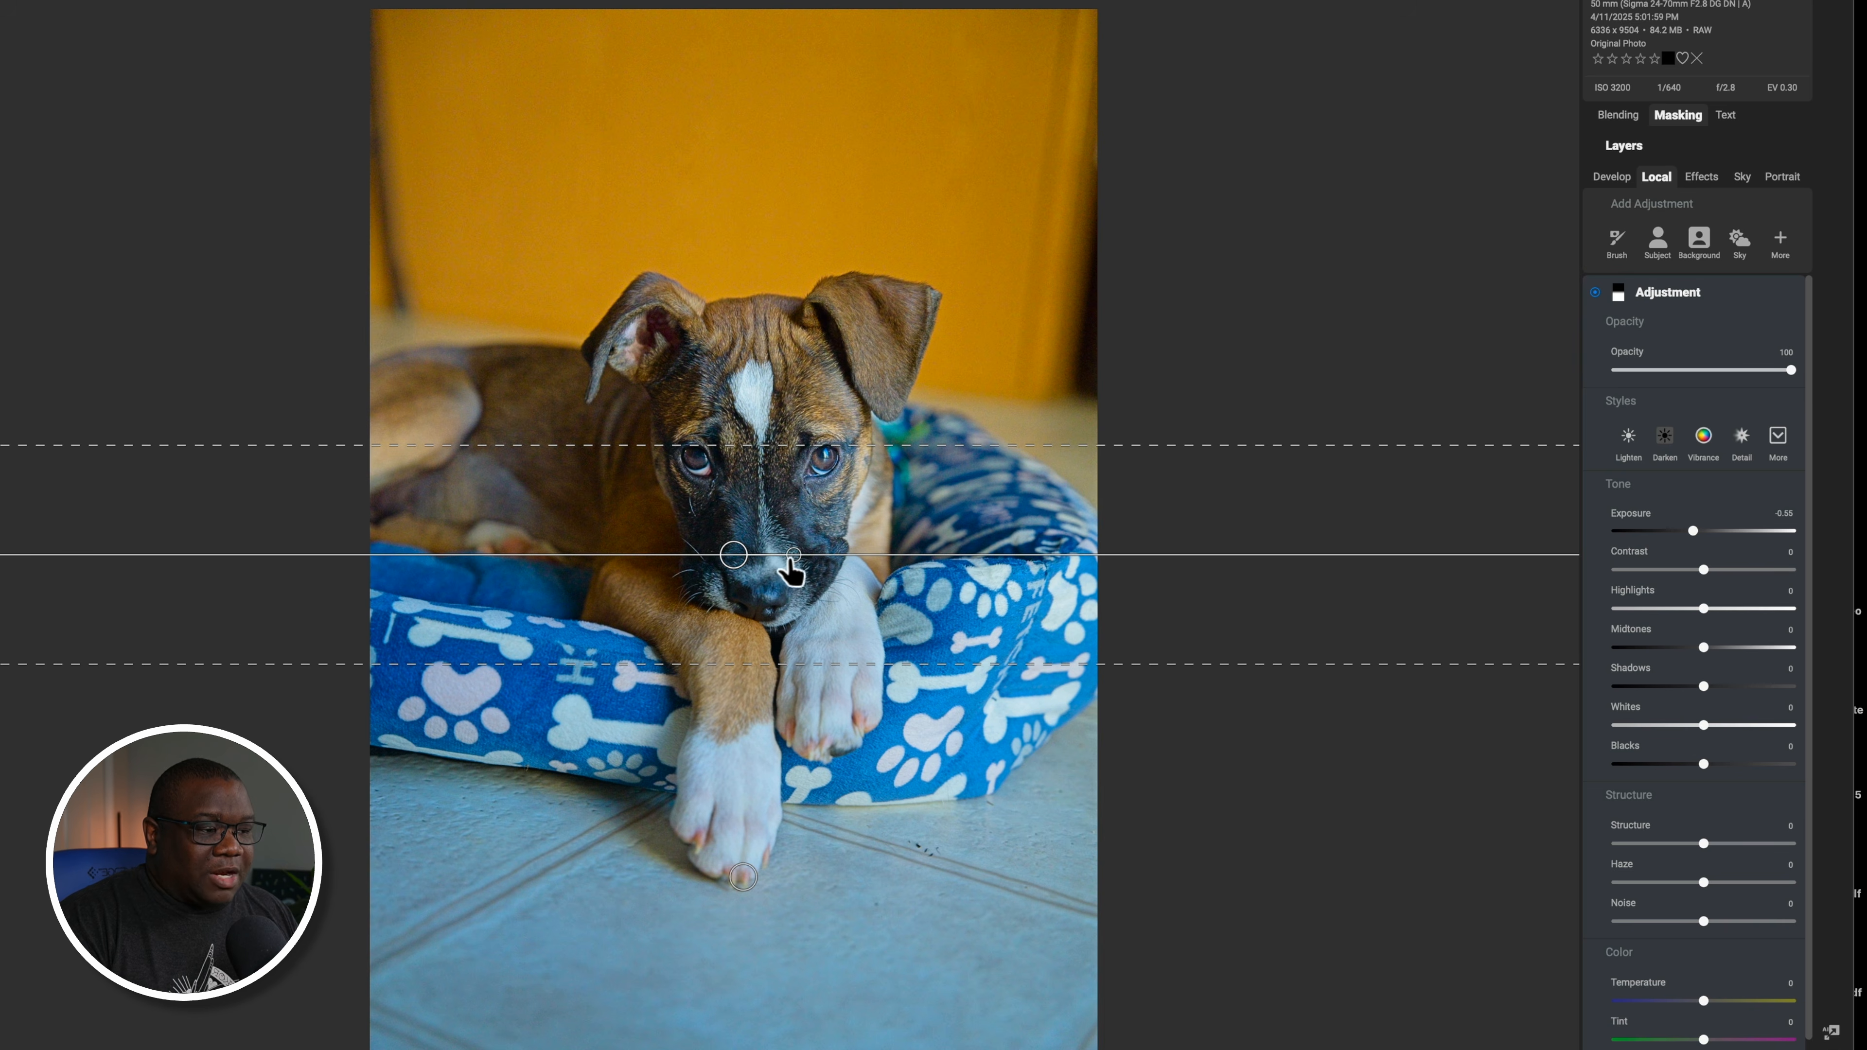
{"action": "left_click_drag", "start_coordinate": [794, 556], "coordinate": [650, 572]}
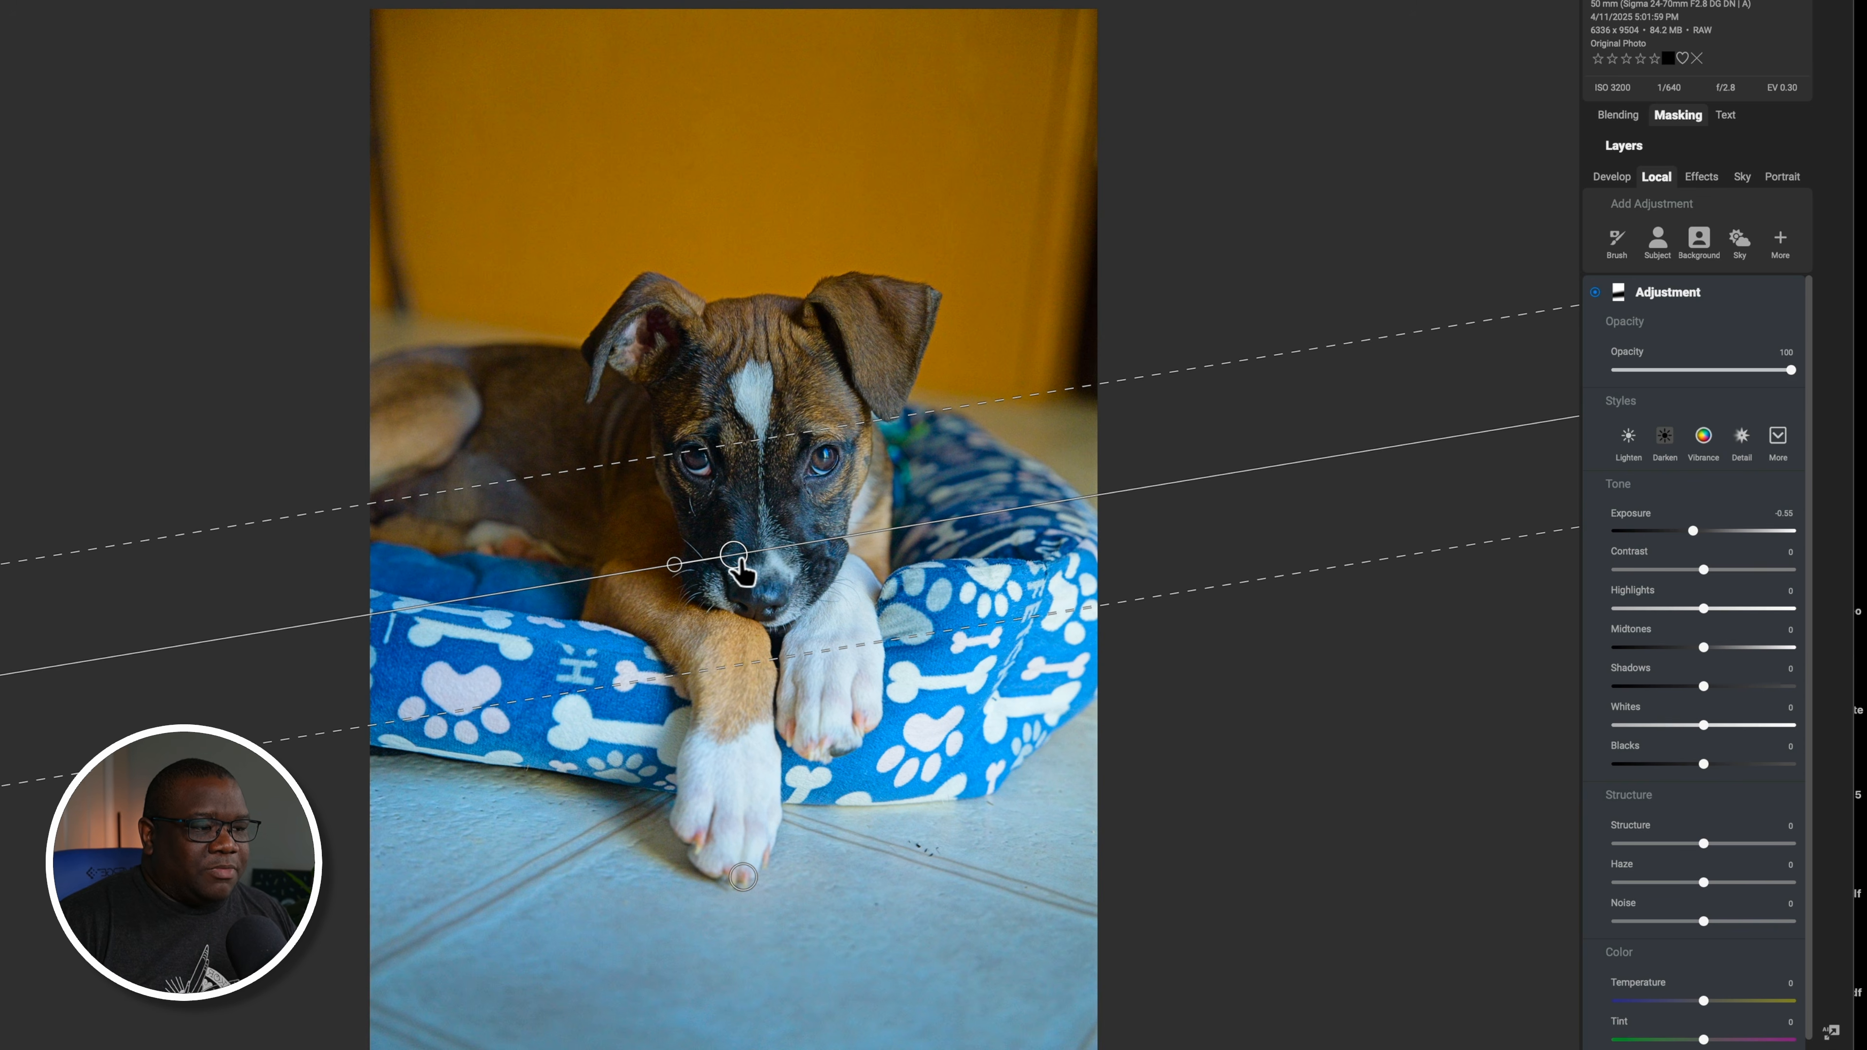
{"action": "left_click_drag", "start_coordinate": [684, 565], "coordinate": [779, 368]}
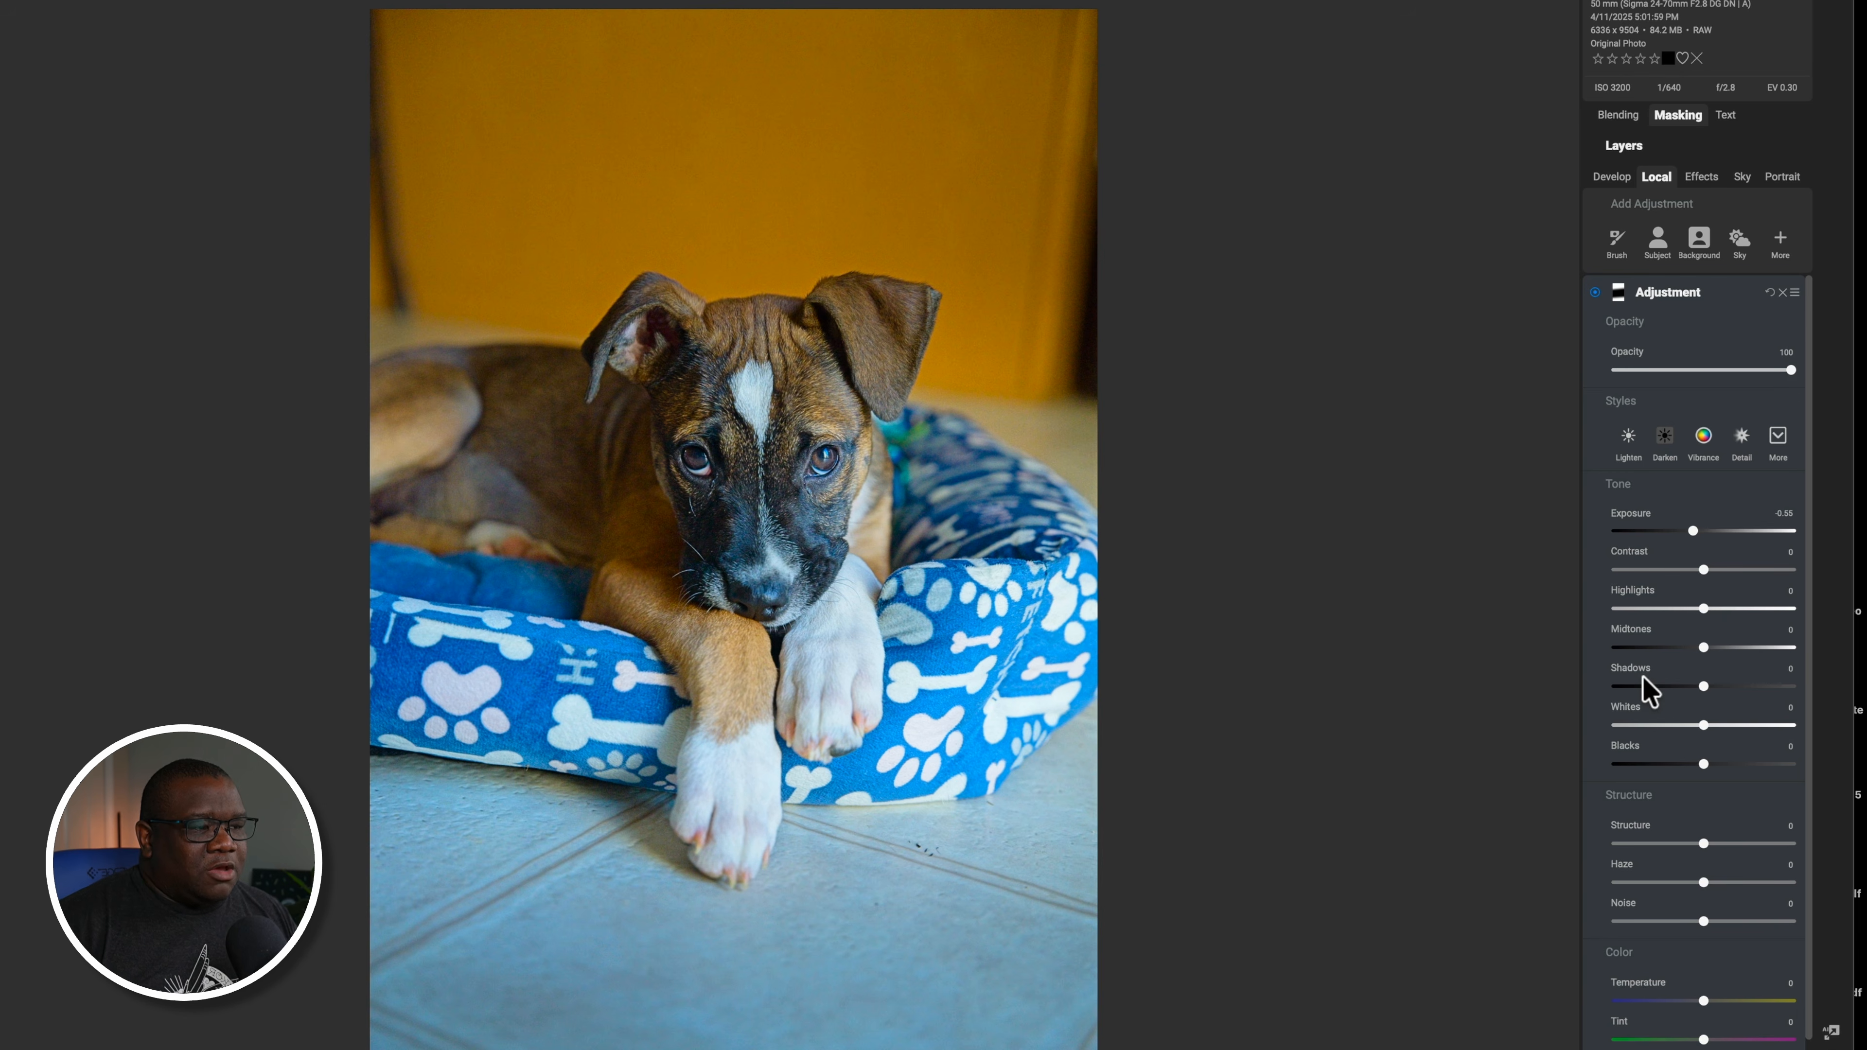
Set the local adjustment's exposure to -1.3, narrow the upper gradient's transition and fine-tune its position across the puppy's forehead
{"action": "left_click_drag", "start_coordinate": [1692, 530], "coordinate": [1680, 531]}
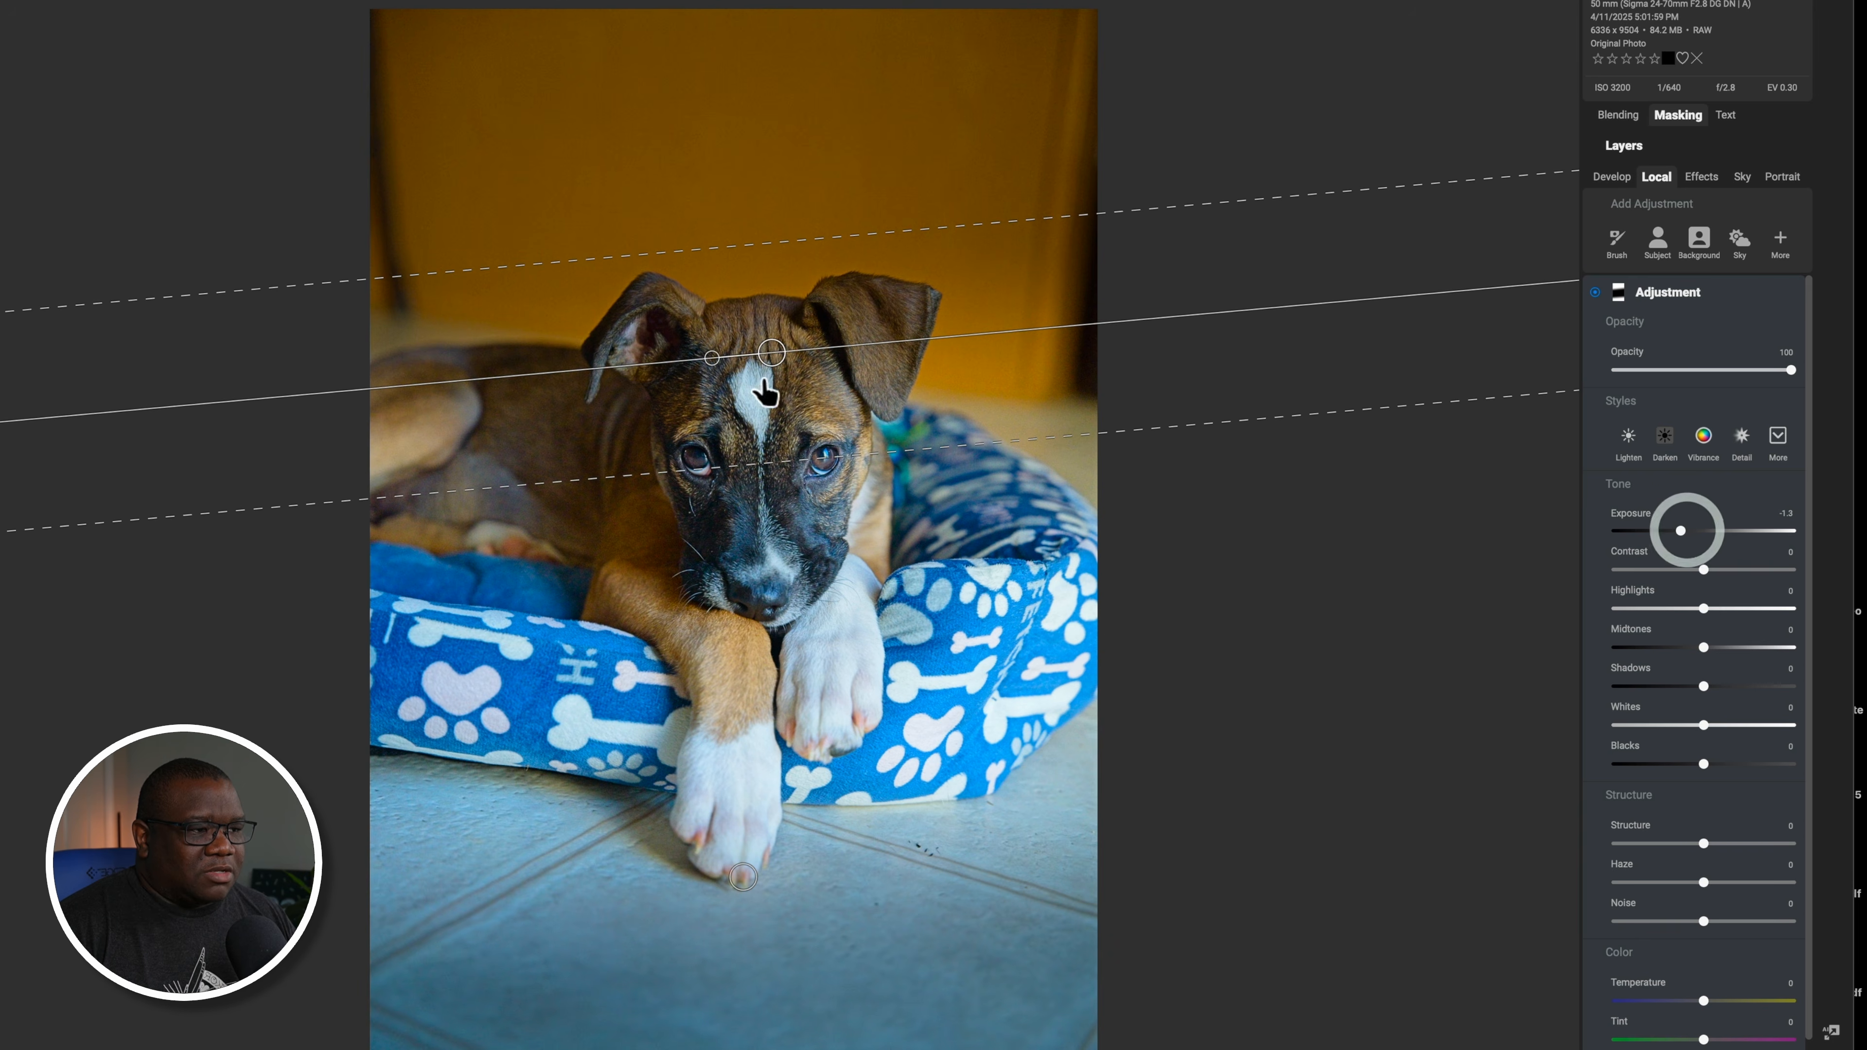
{"action": "left_click_drag", "start_coordinate": [739, 475], "coordinate": [741, 406]}
{"action": "left_click_drag", "start_coordinate": [782, 390], "coordinate": [783, 398]}
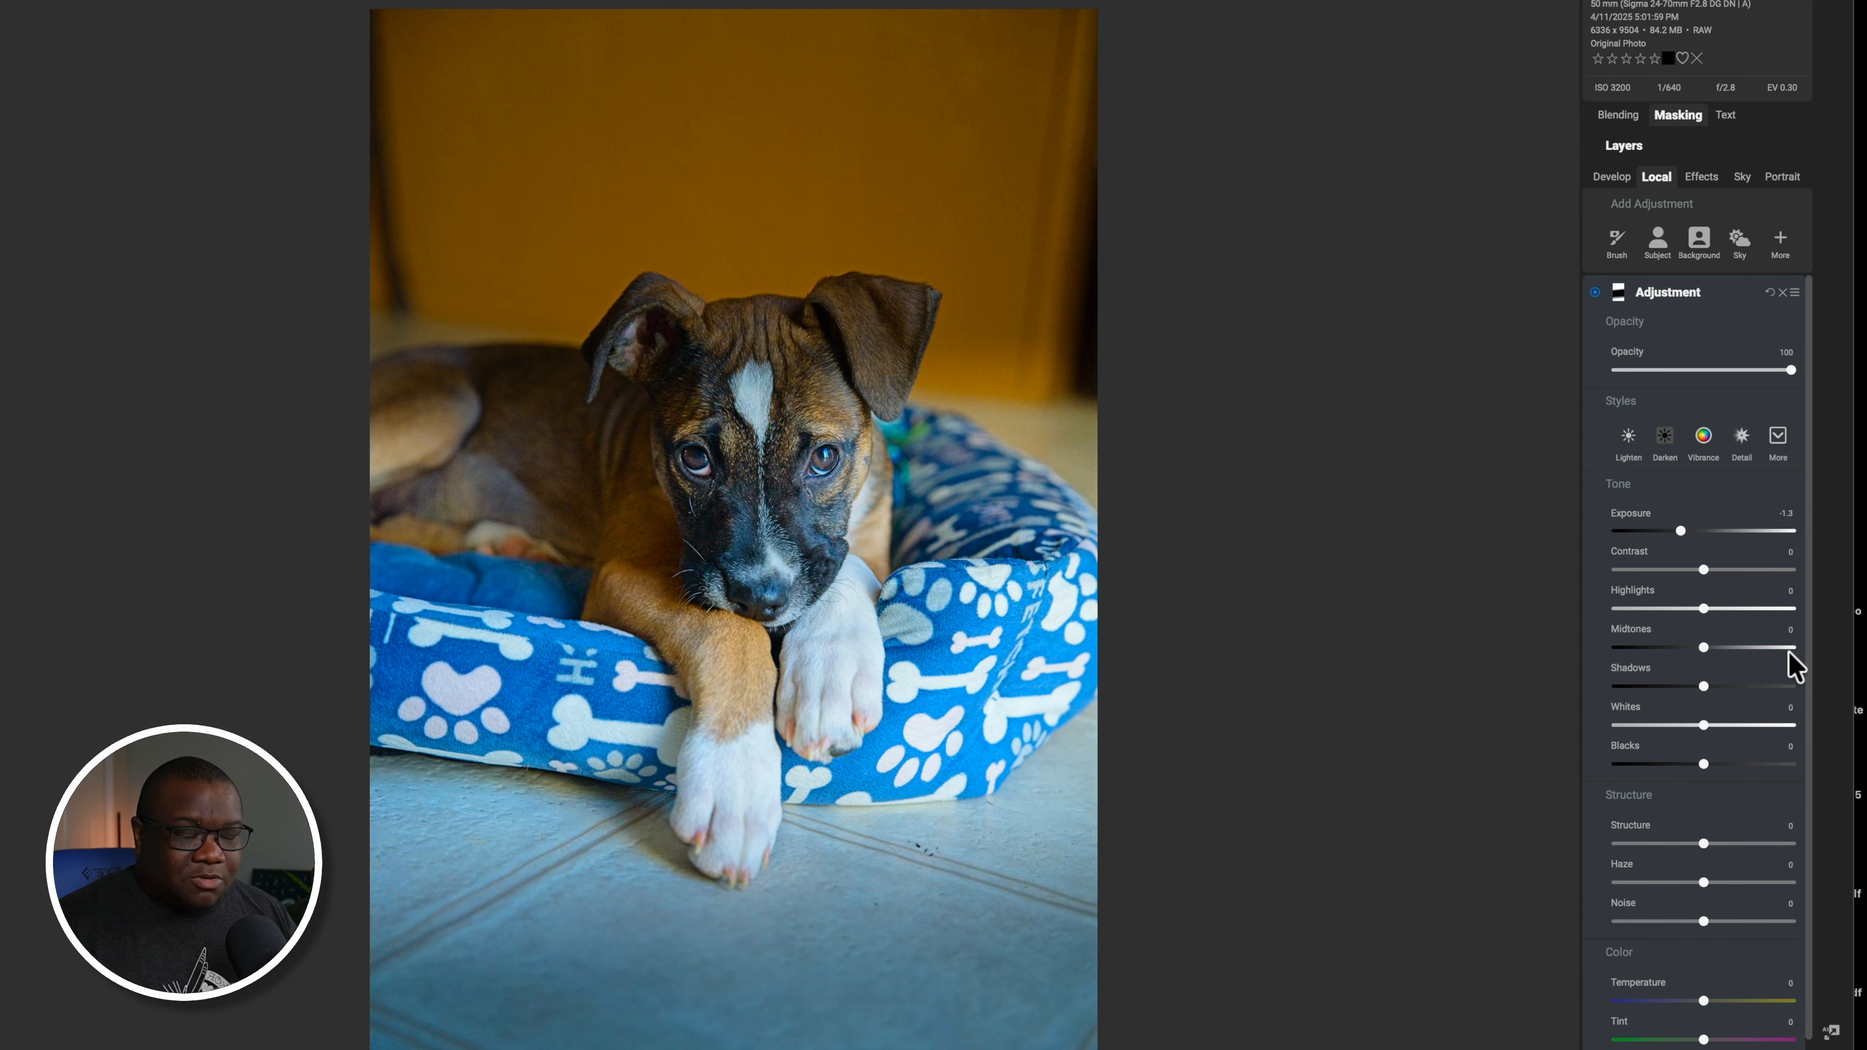
Subtract the subject from the two-gradient mask, checking the result with the grayscale mask overlay
{"action": "left_click", "coordinate": [1678, 116]}
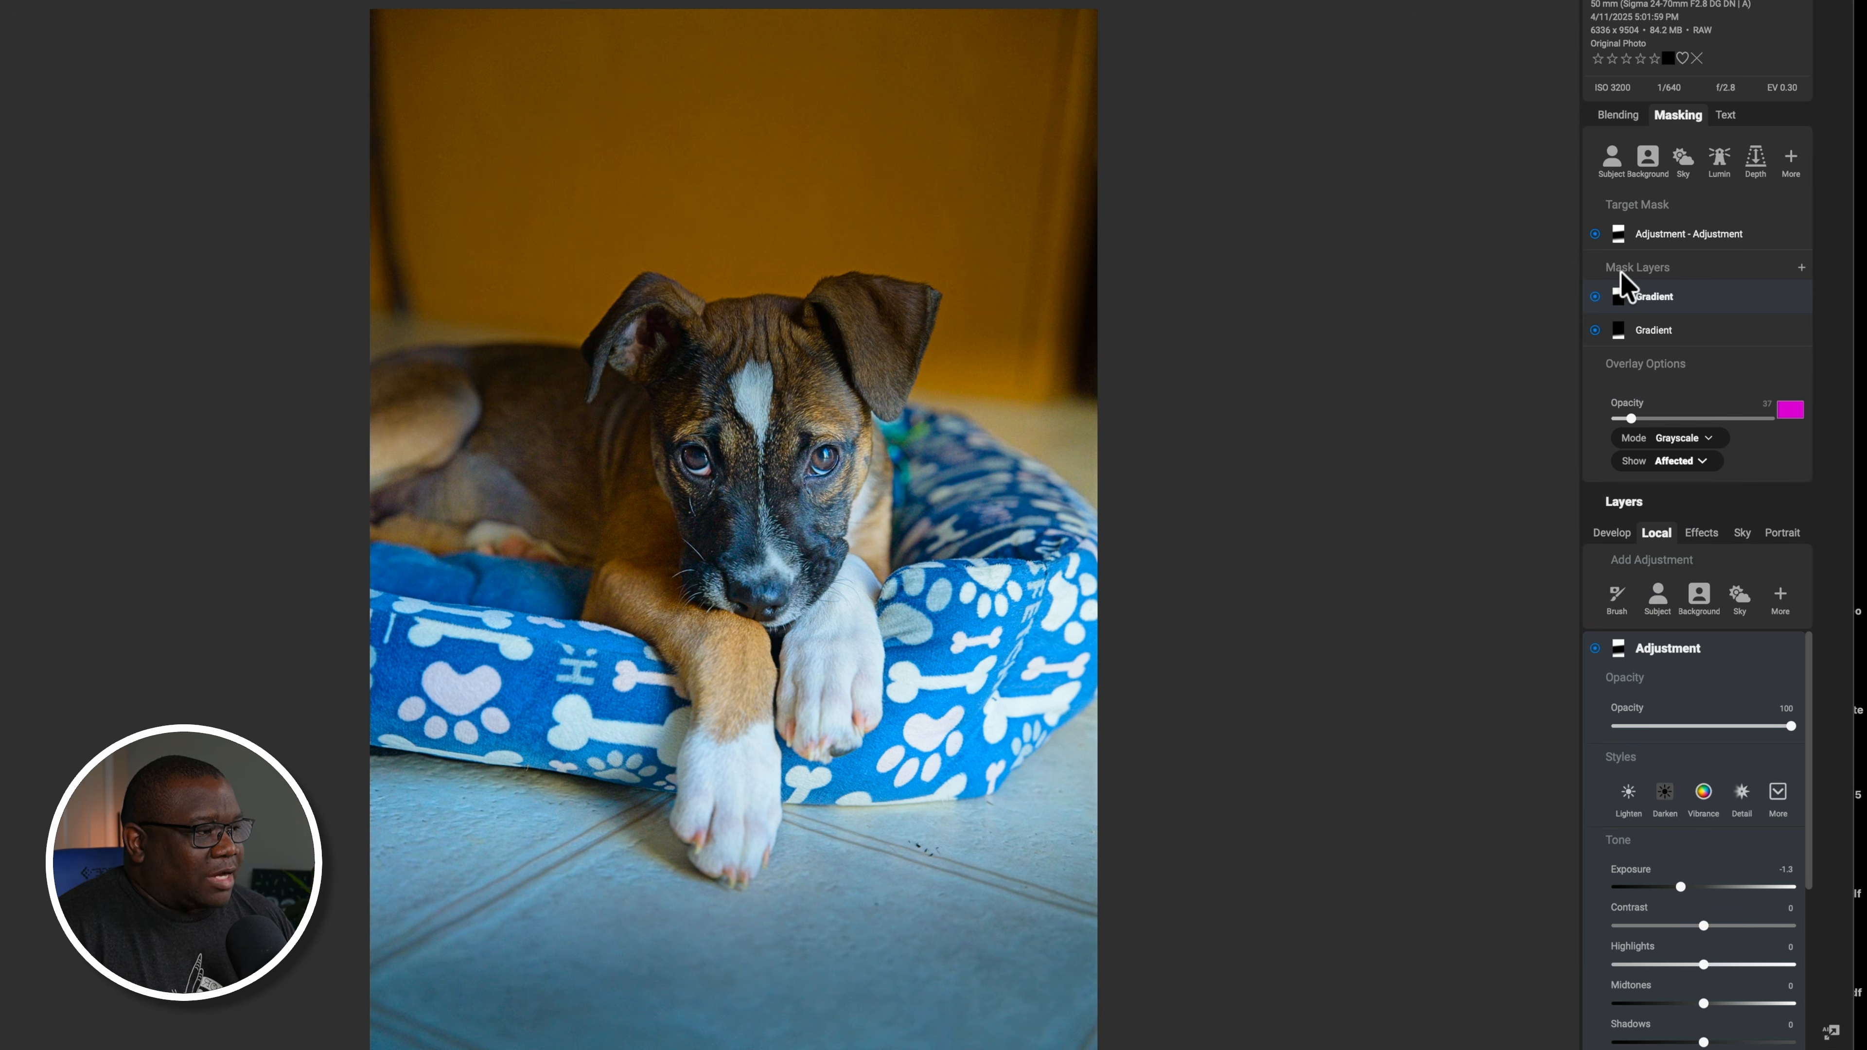
{"action": "left_click", "coordinate": [1800, 267]}
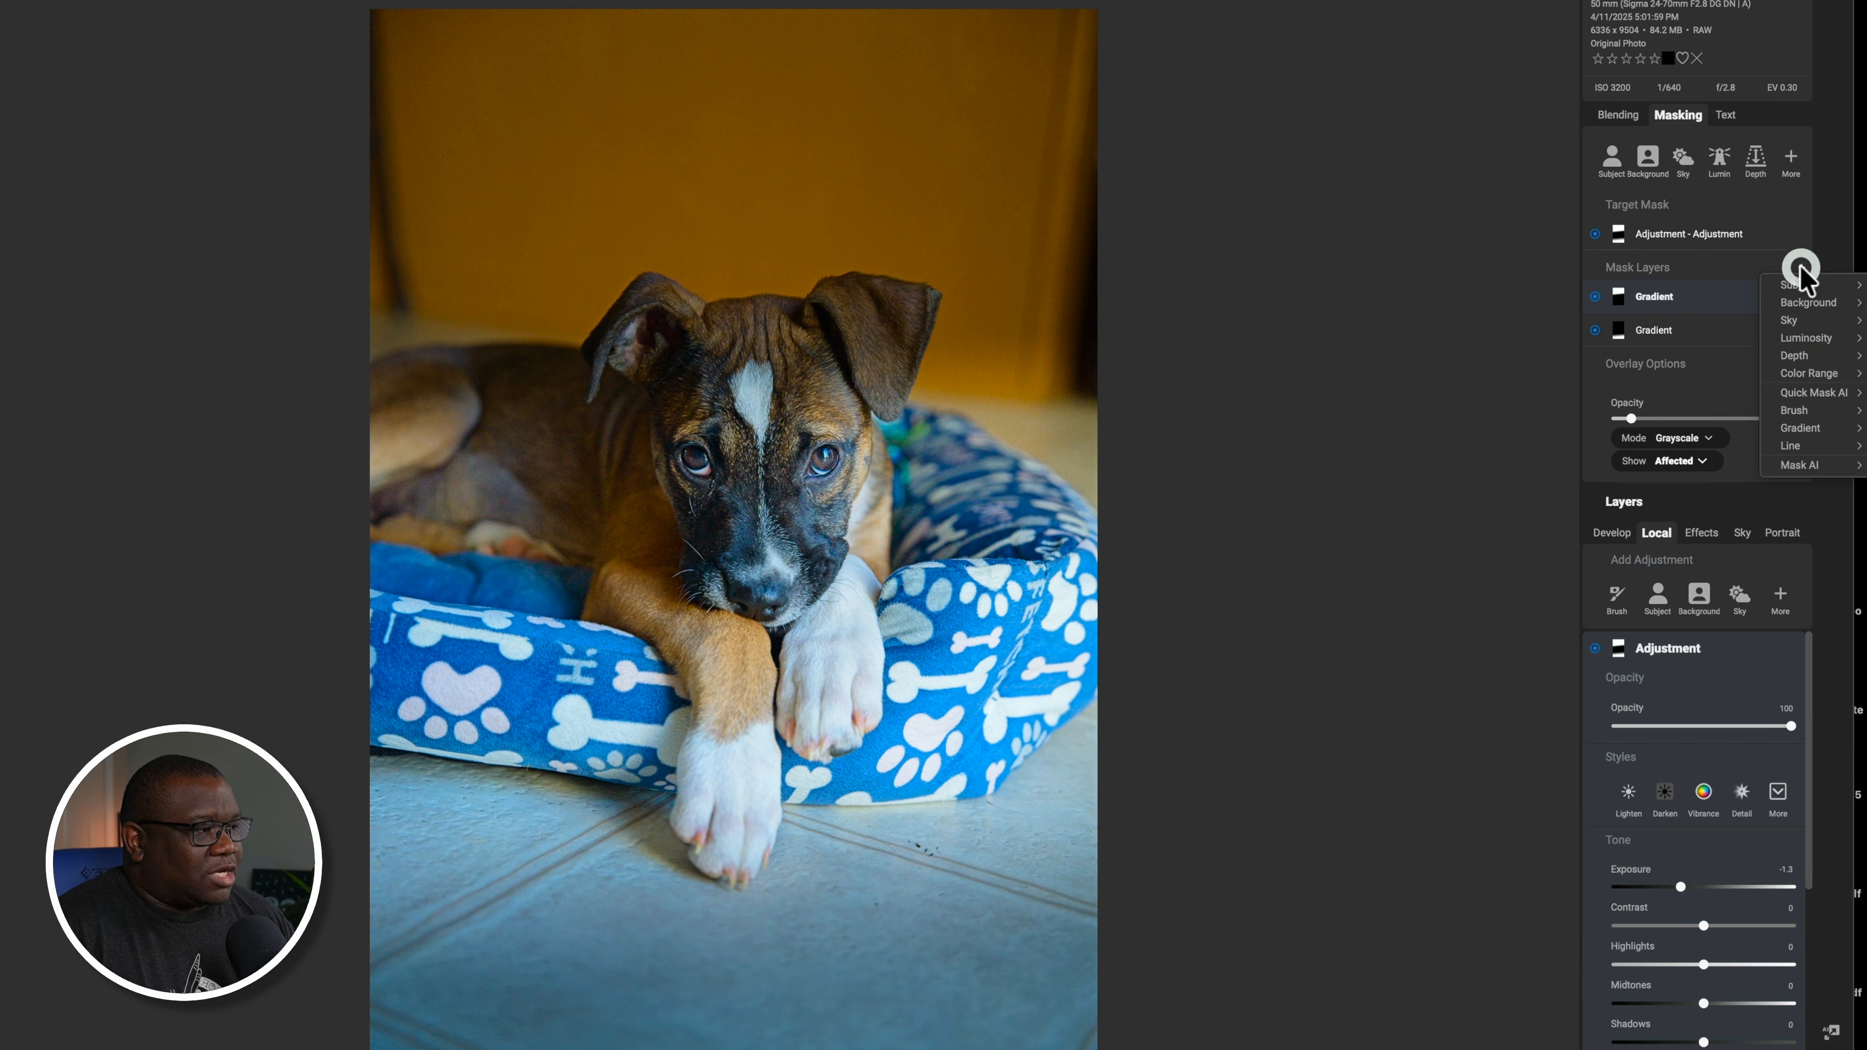
{"action": "mouse_move", "coordinate": [1821, 287]}
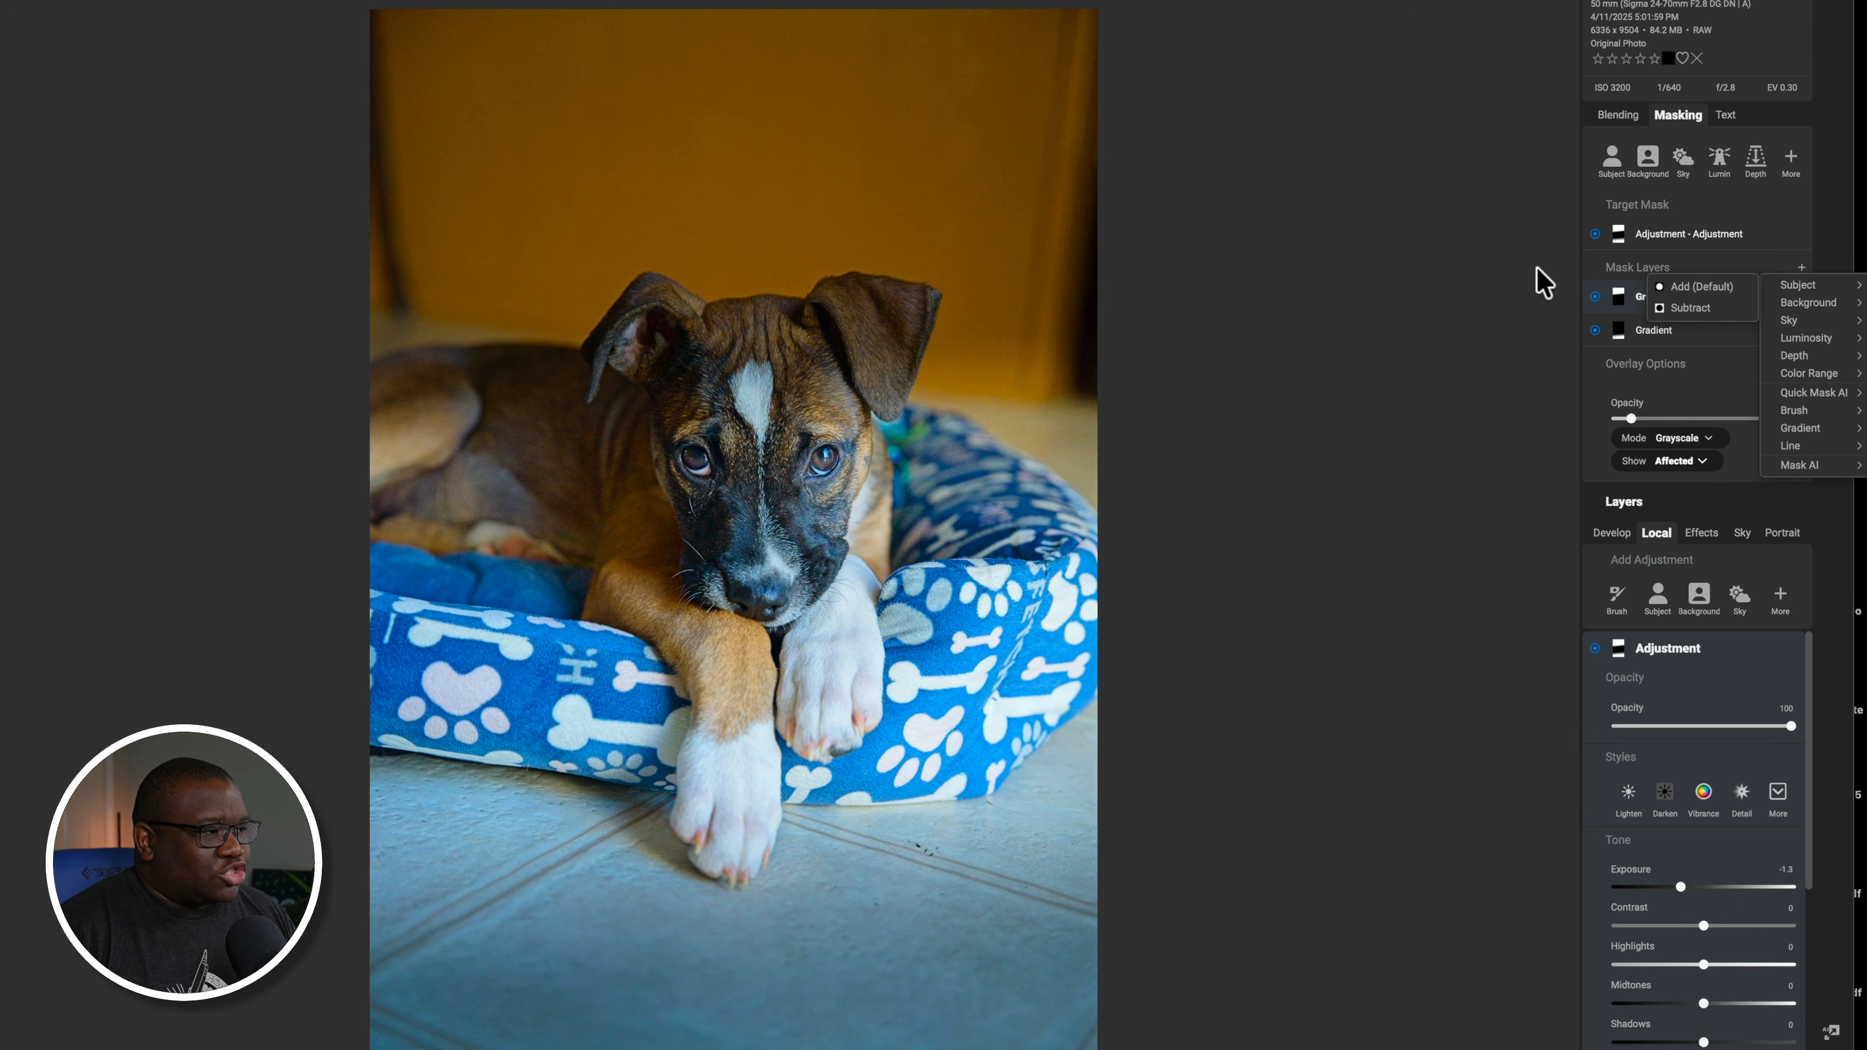
{"action": "left_click", "coordinate": [1489, 280]}
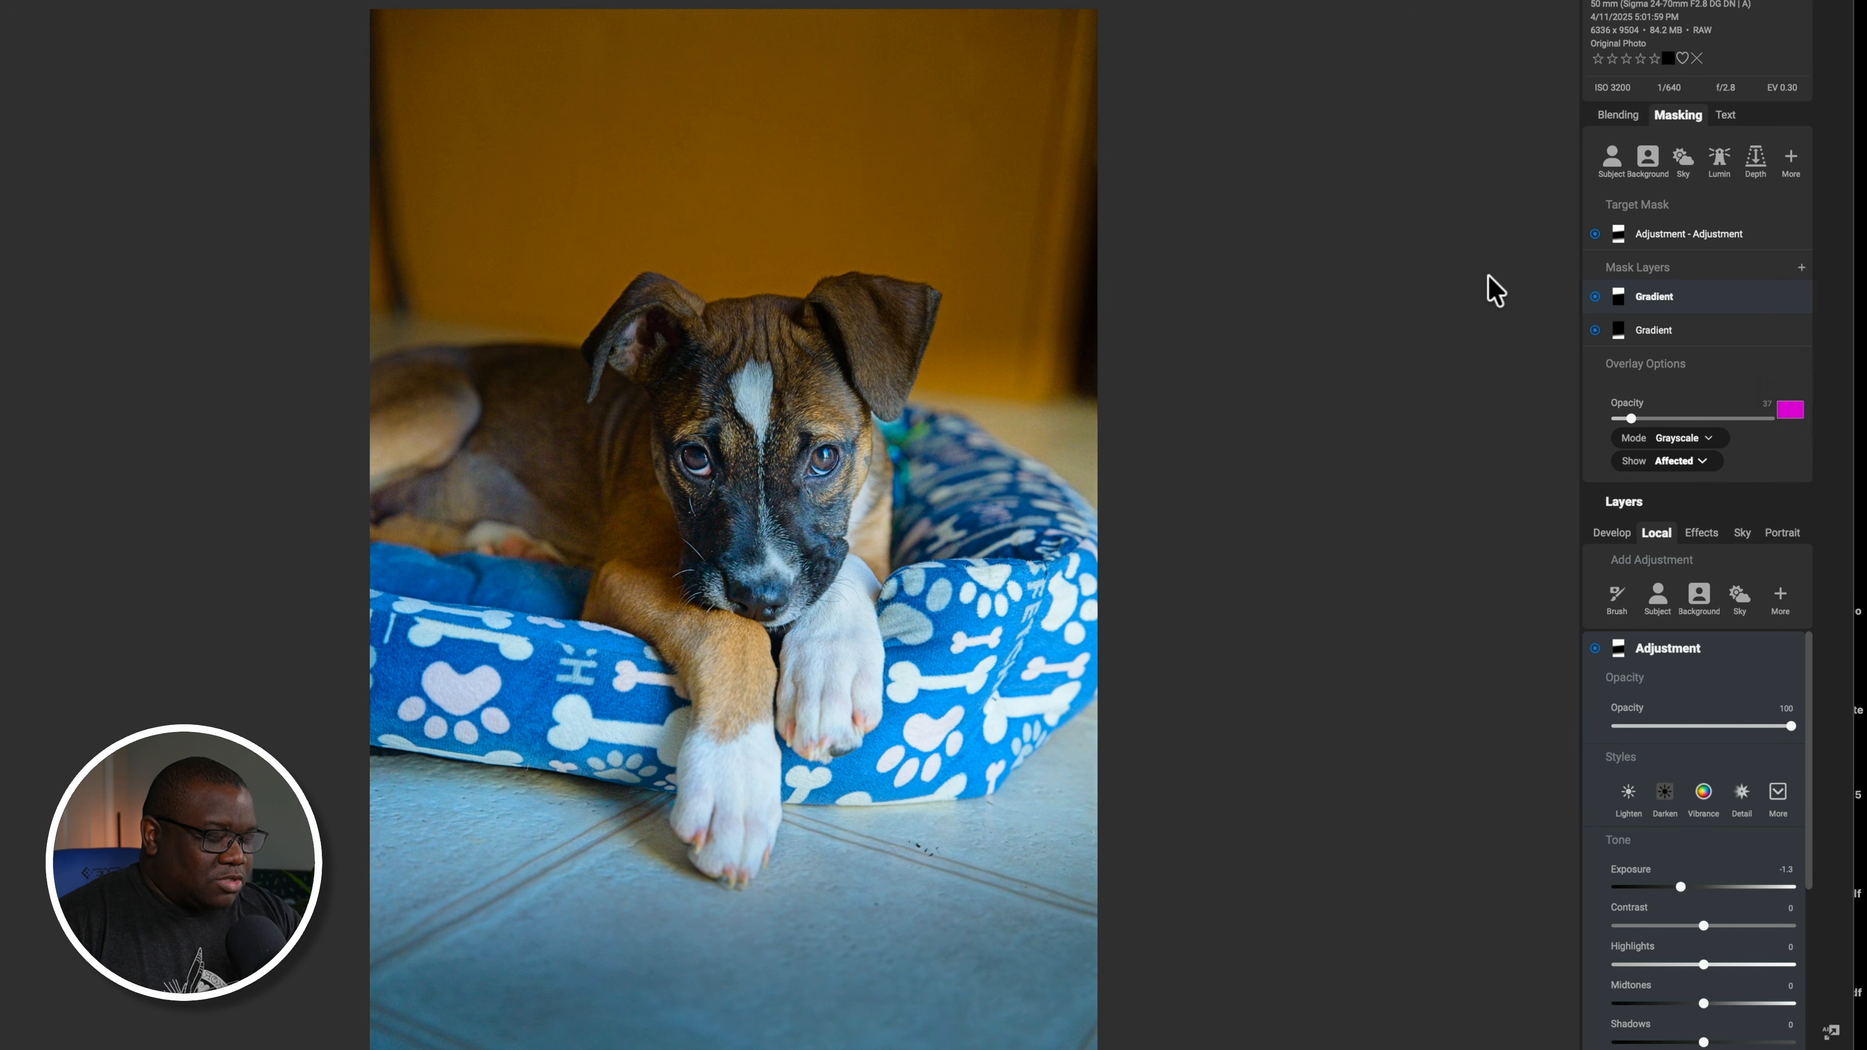
{"action": "key", "text": "o"}
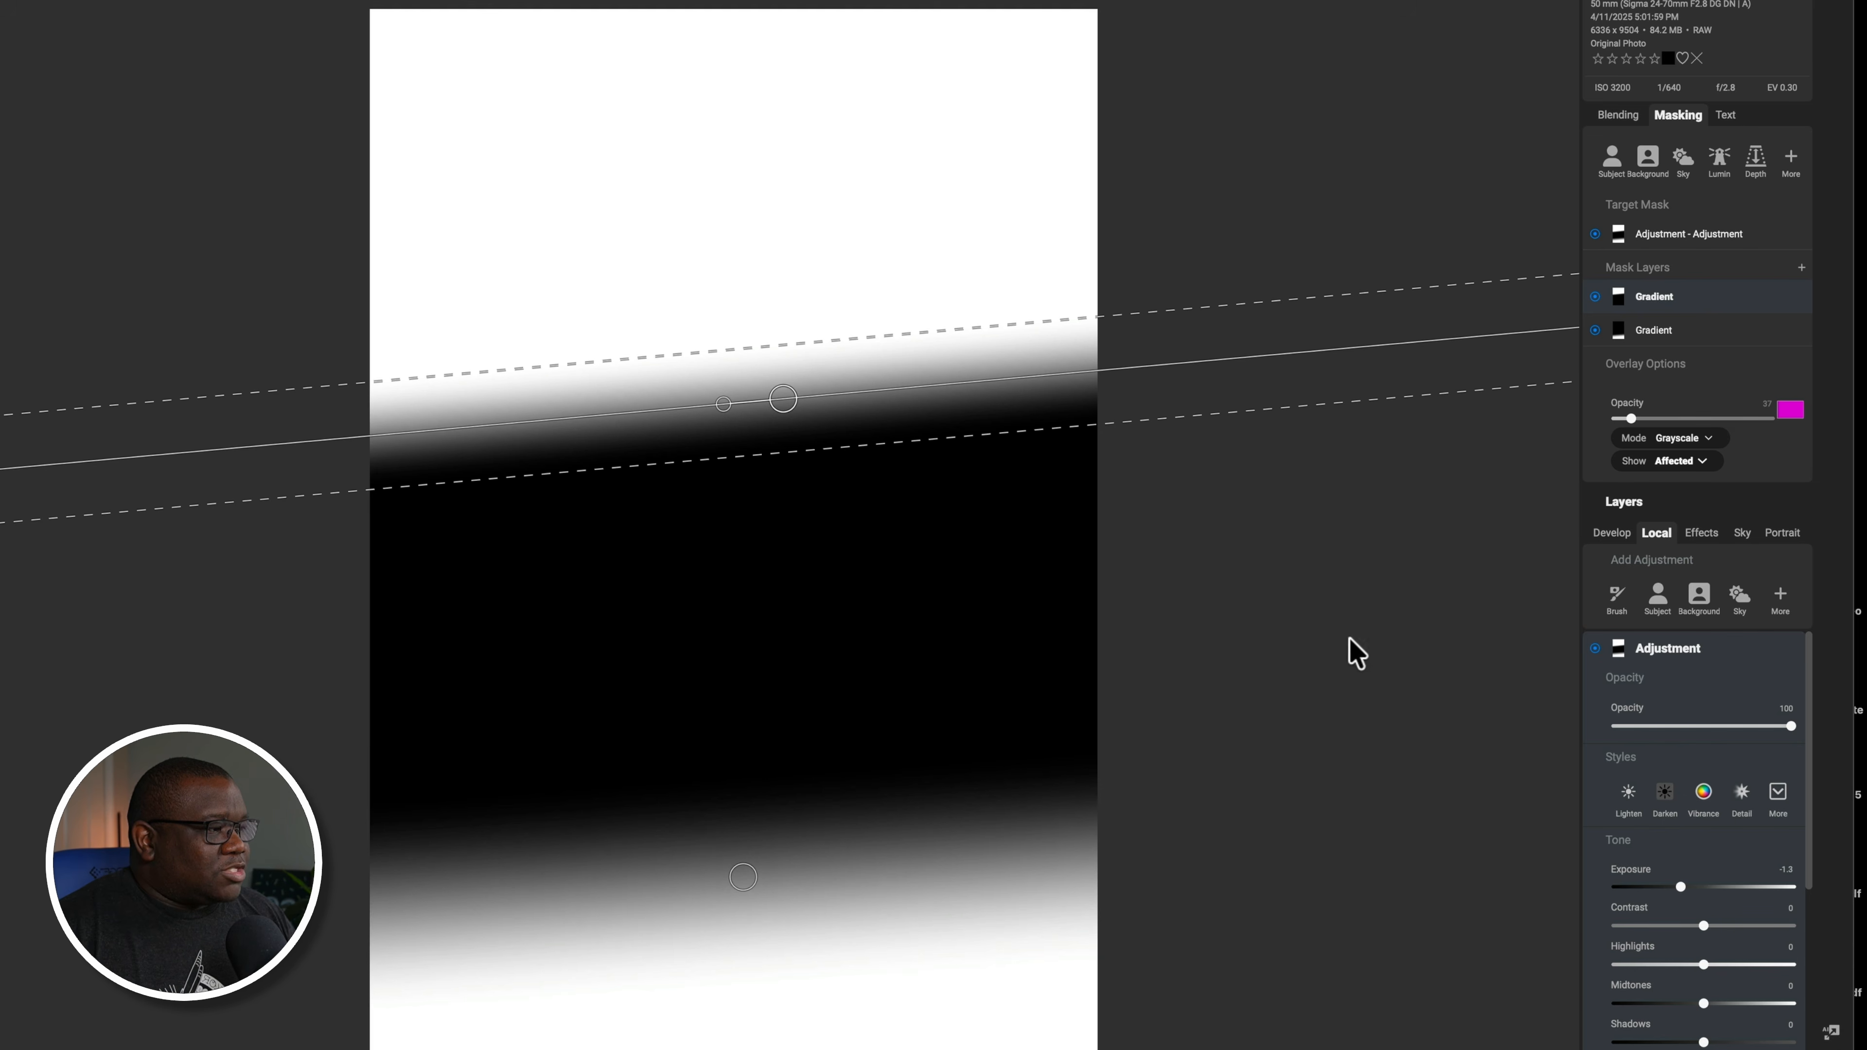
{"action": "left_click", "coordinate": [1801, 266]}
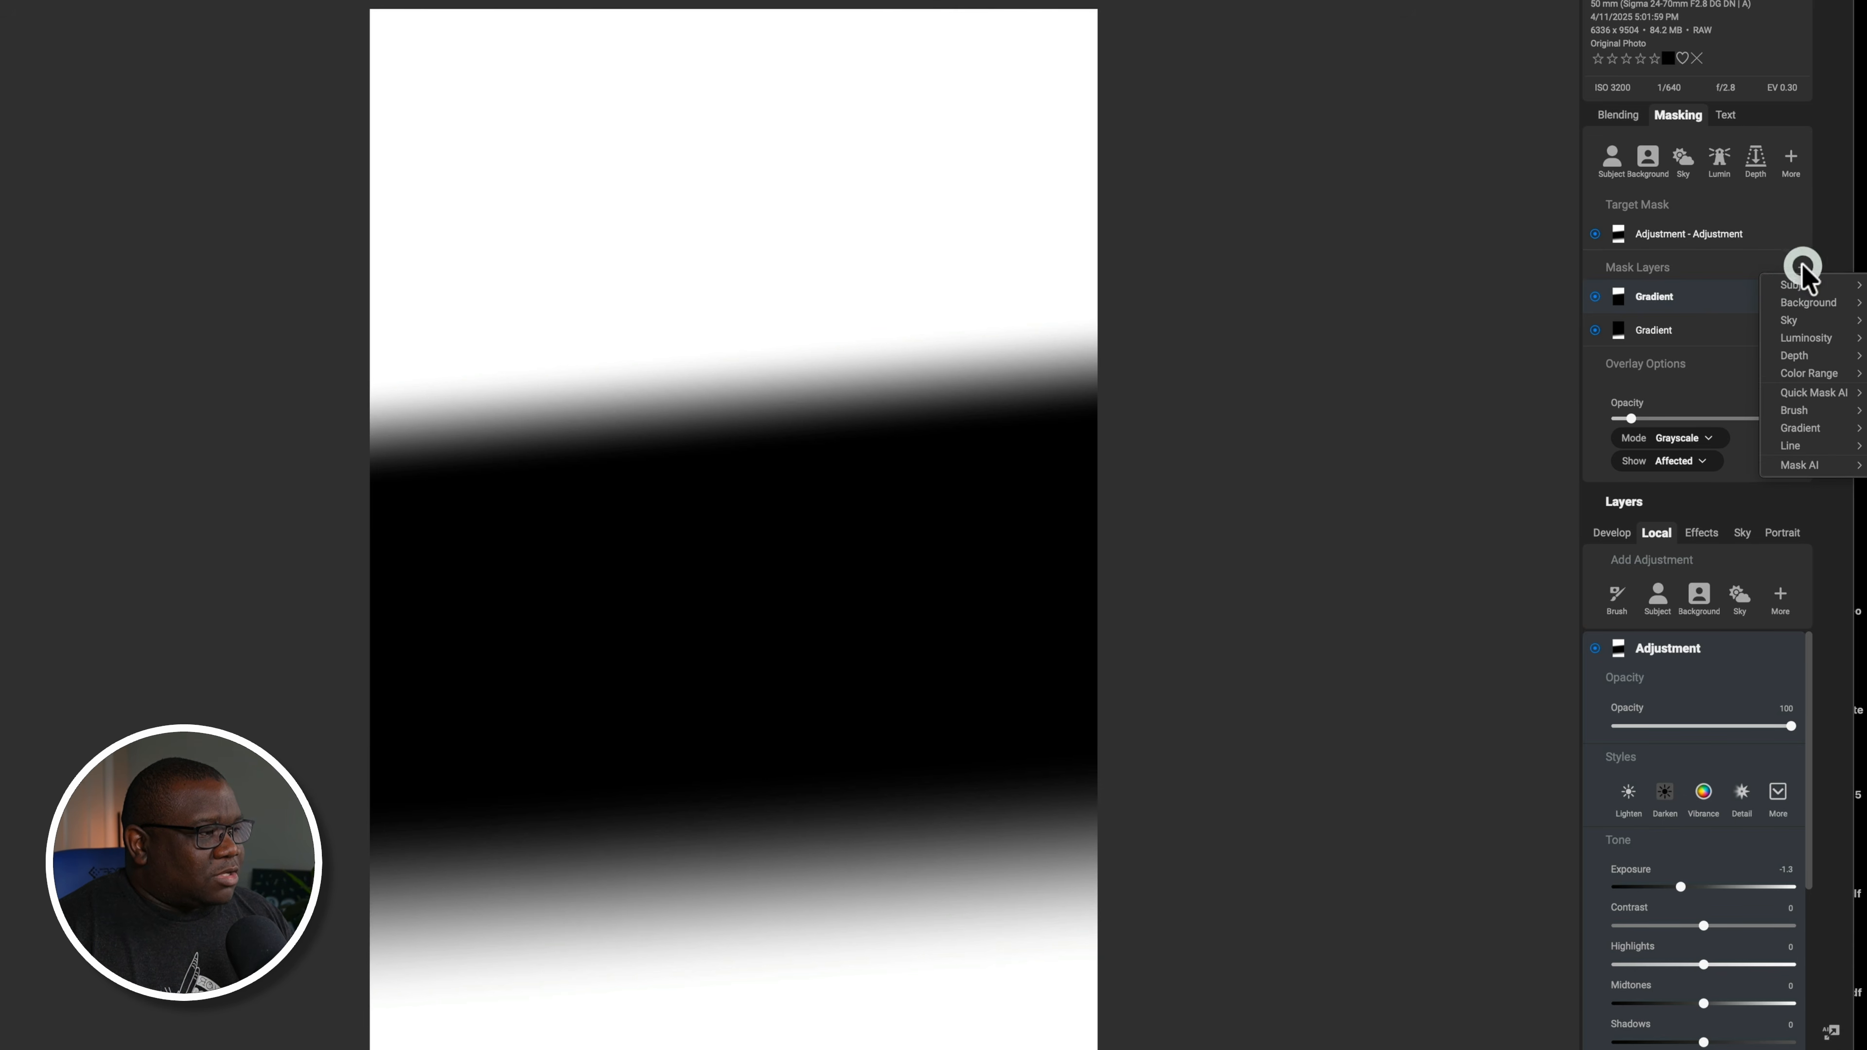
{"action": "mouse_move", "coordinate": [1807, 288]}
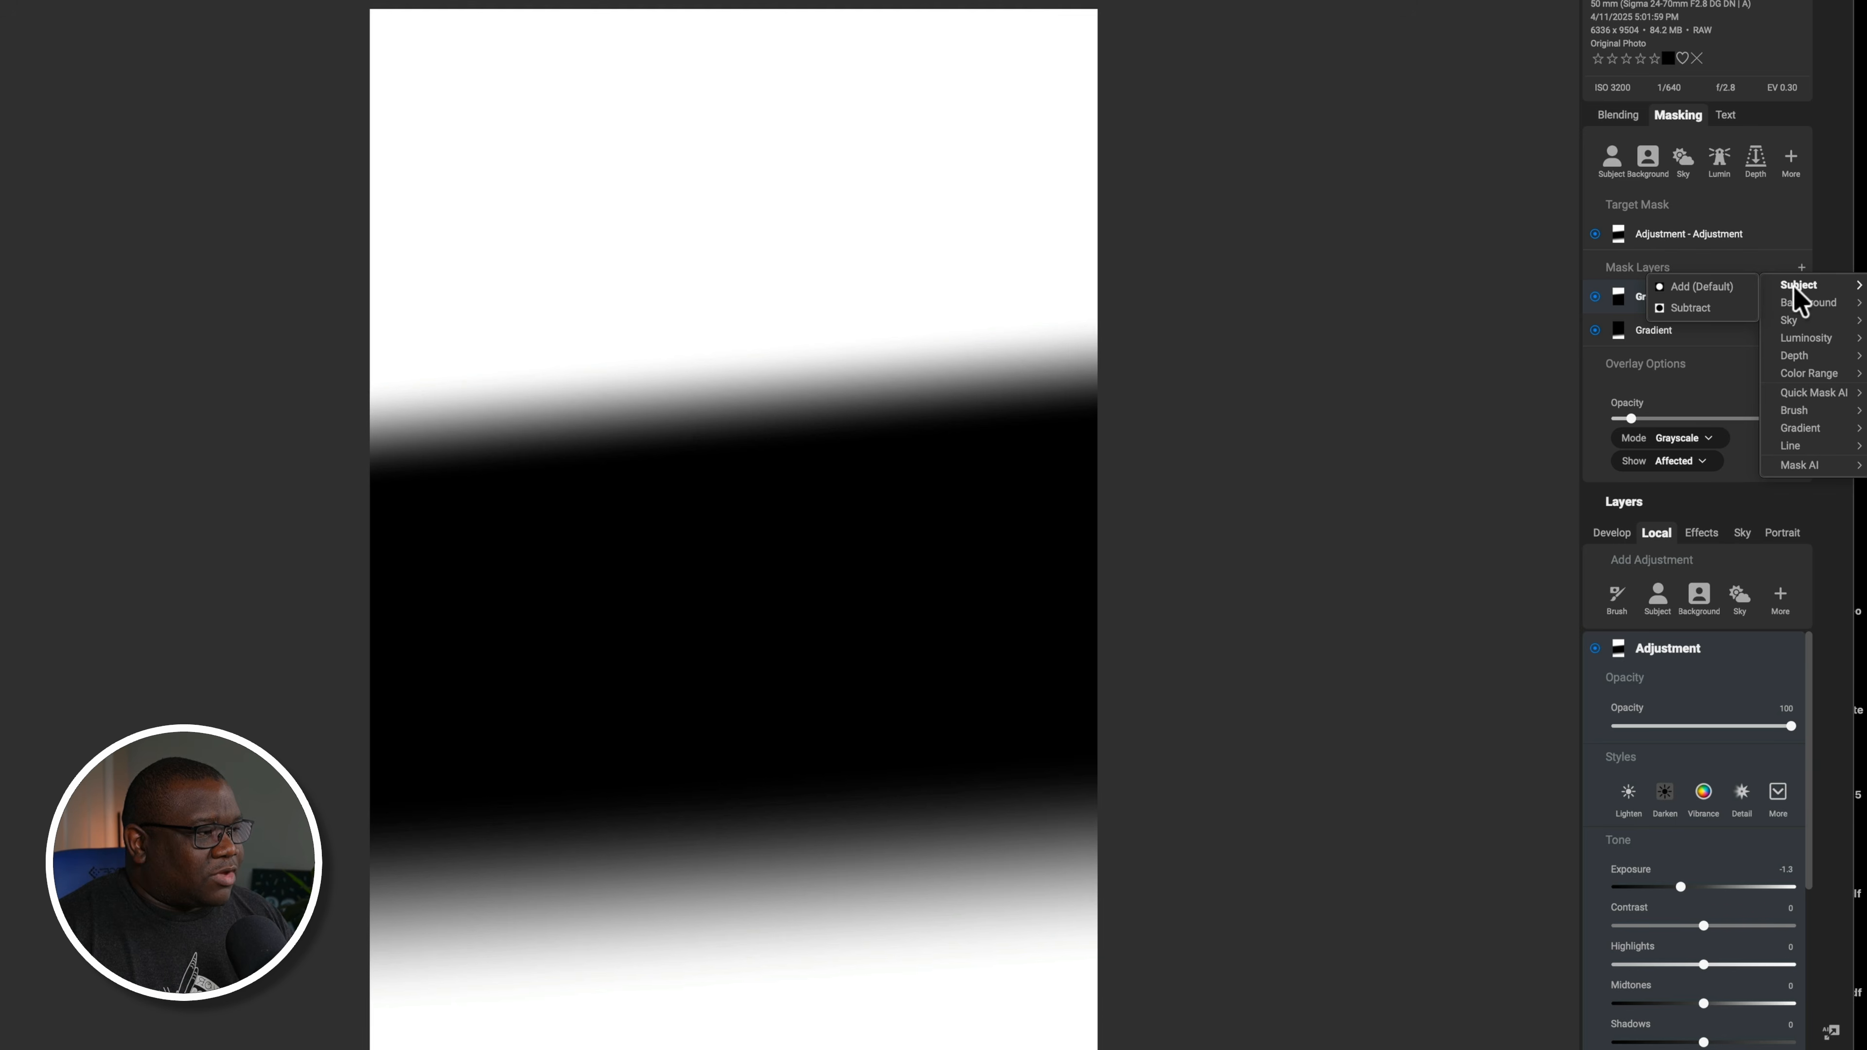
{"action": "left_click", "coordinate": [1695, 309]}
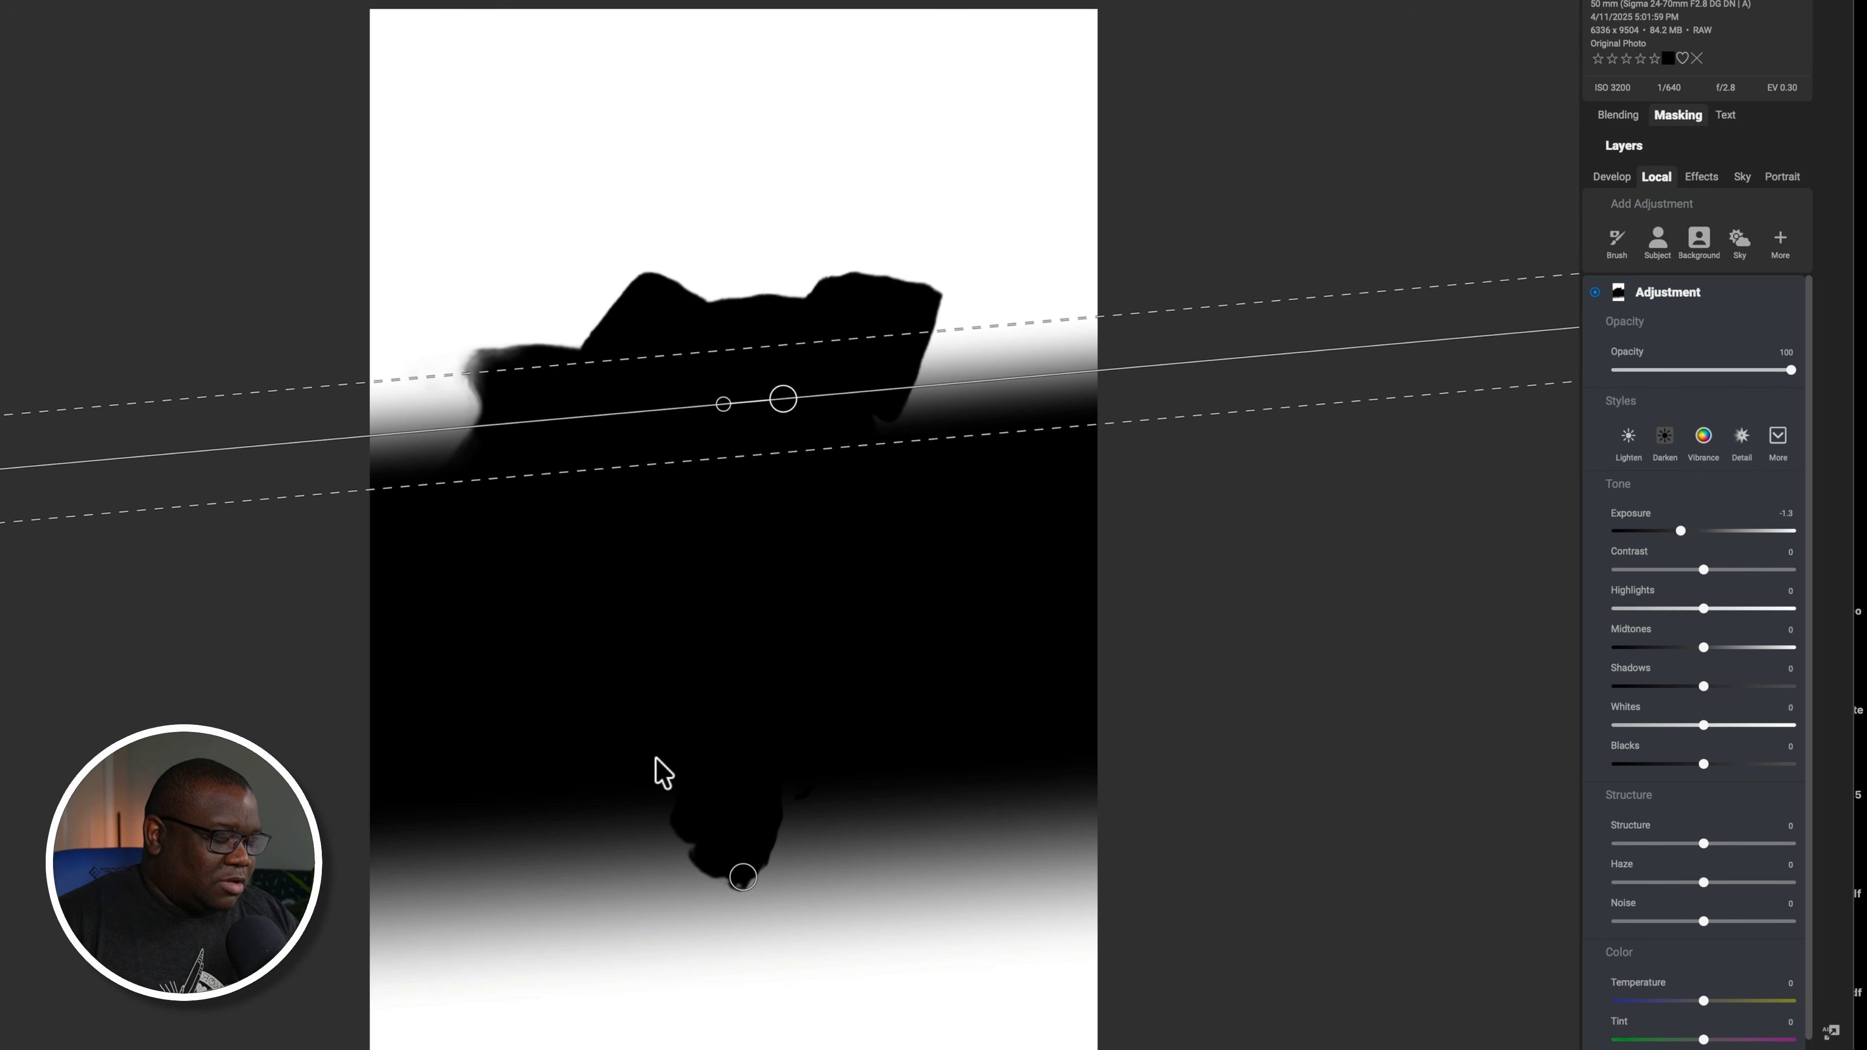
{"action": "key", "text": "o"}
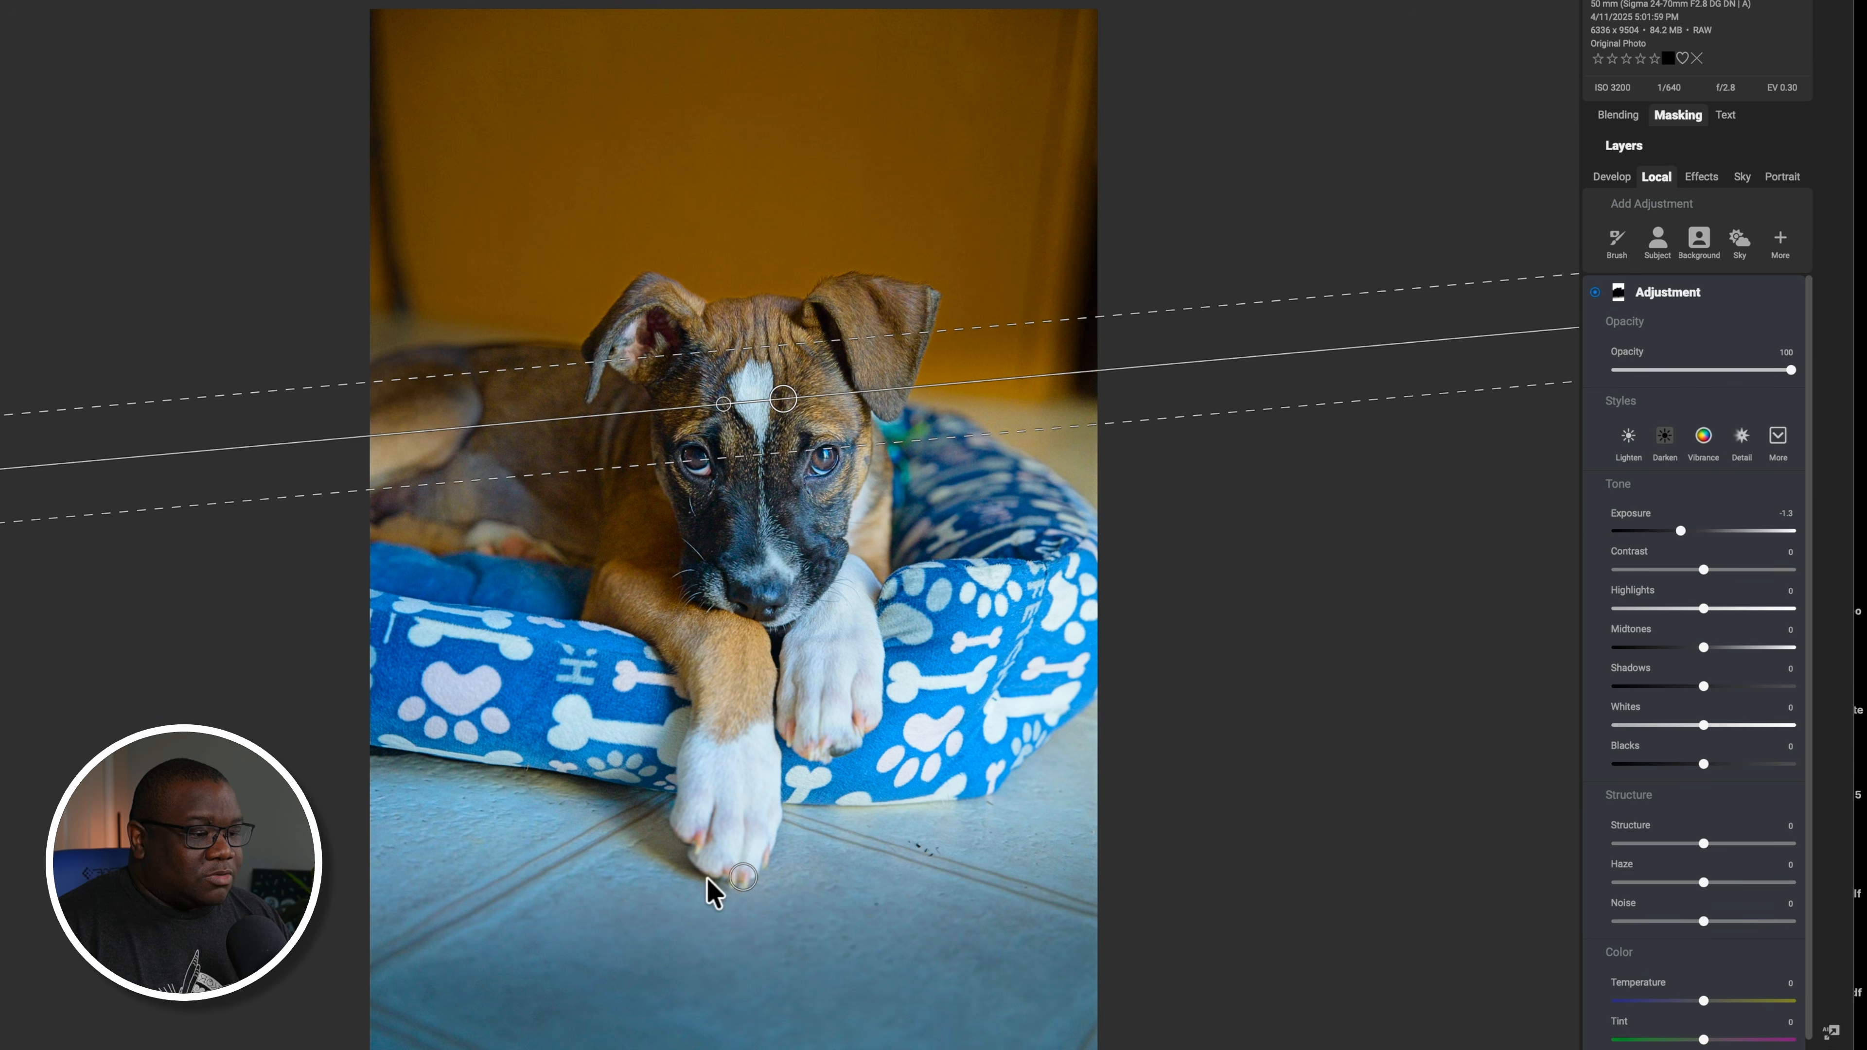
Move the floor gradient upward so the darkening reaches over the lower part of the dog bed
{"action": "left_click", "coordinate": [742, 879]}
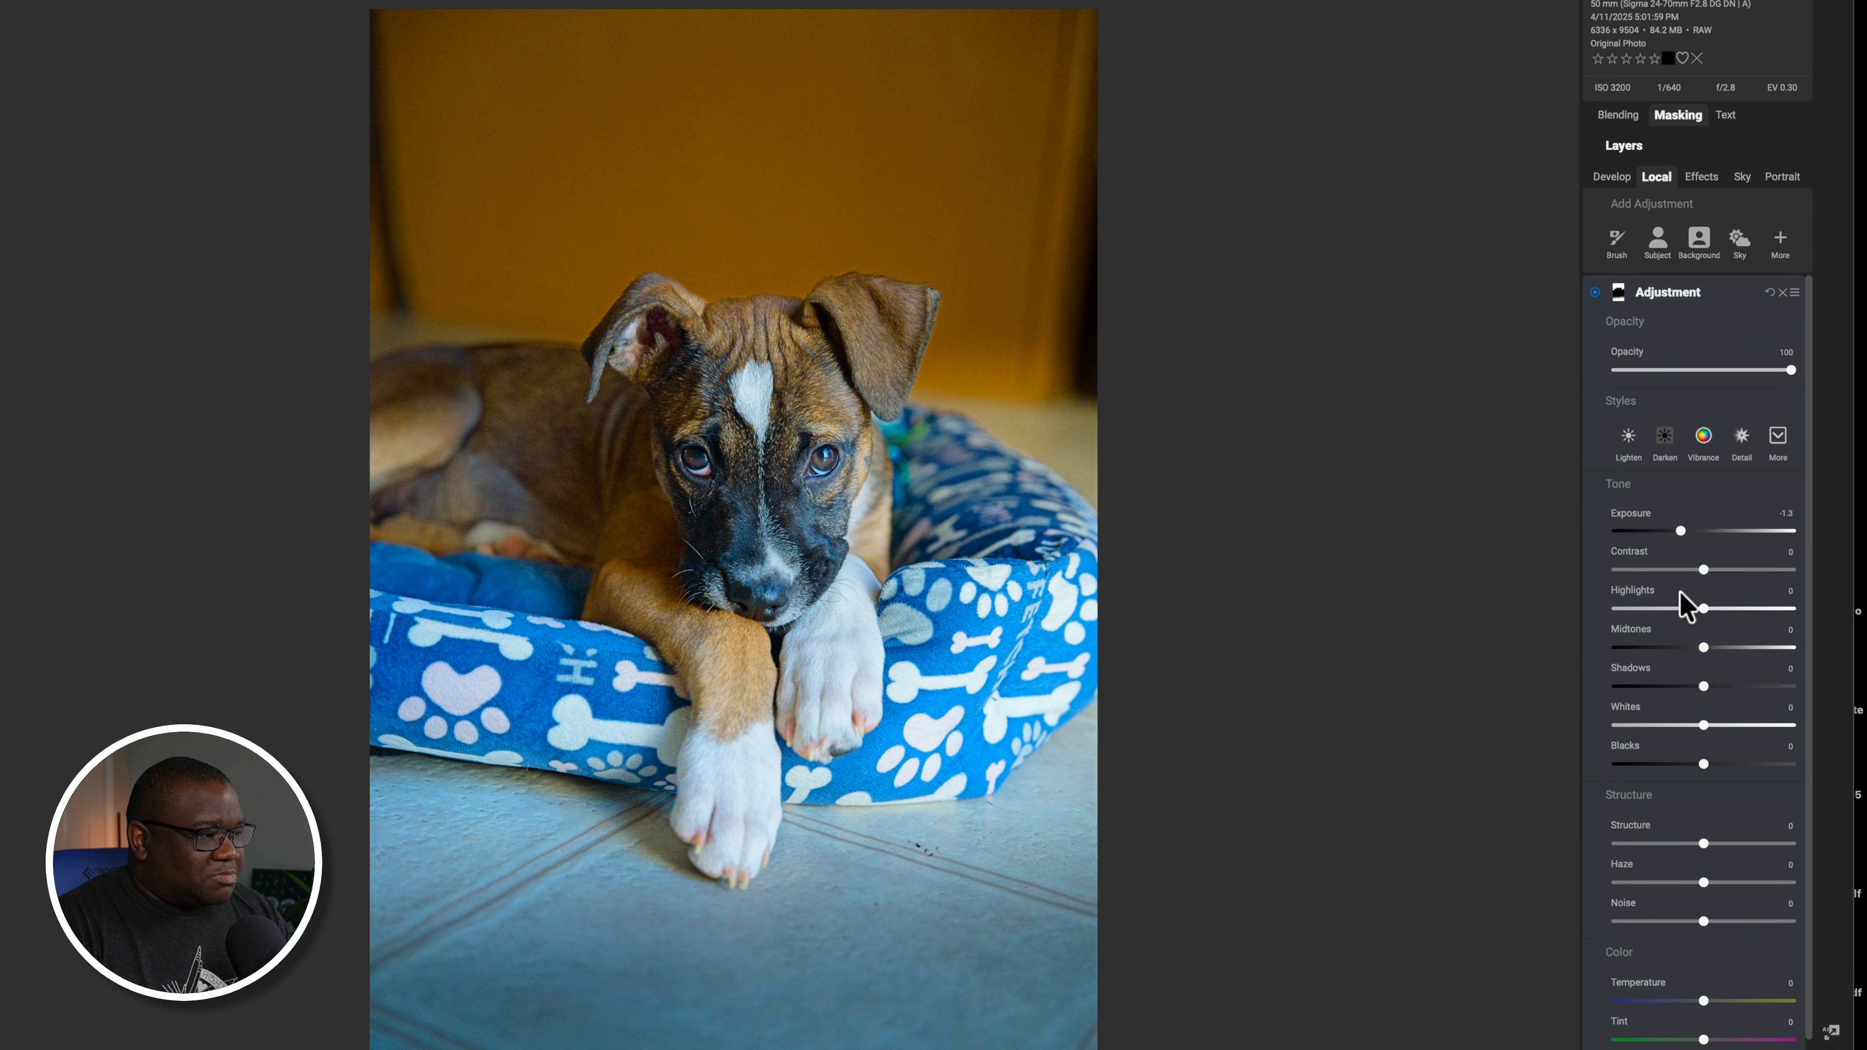
{"action": "left_click_drag", "start_coordinate": [743, 879], "coordinate": [721, 710]}
{"action": "key", "text": "o"}
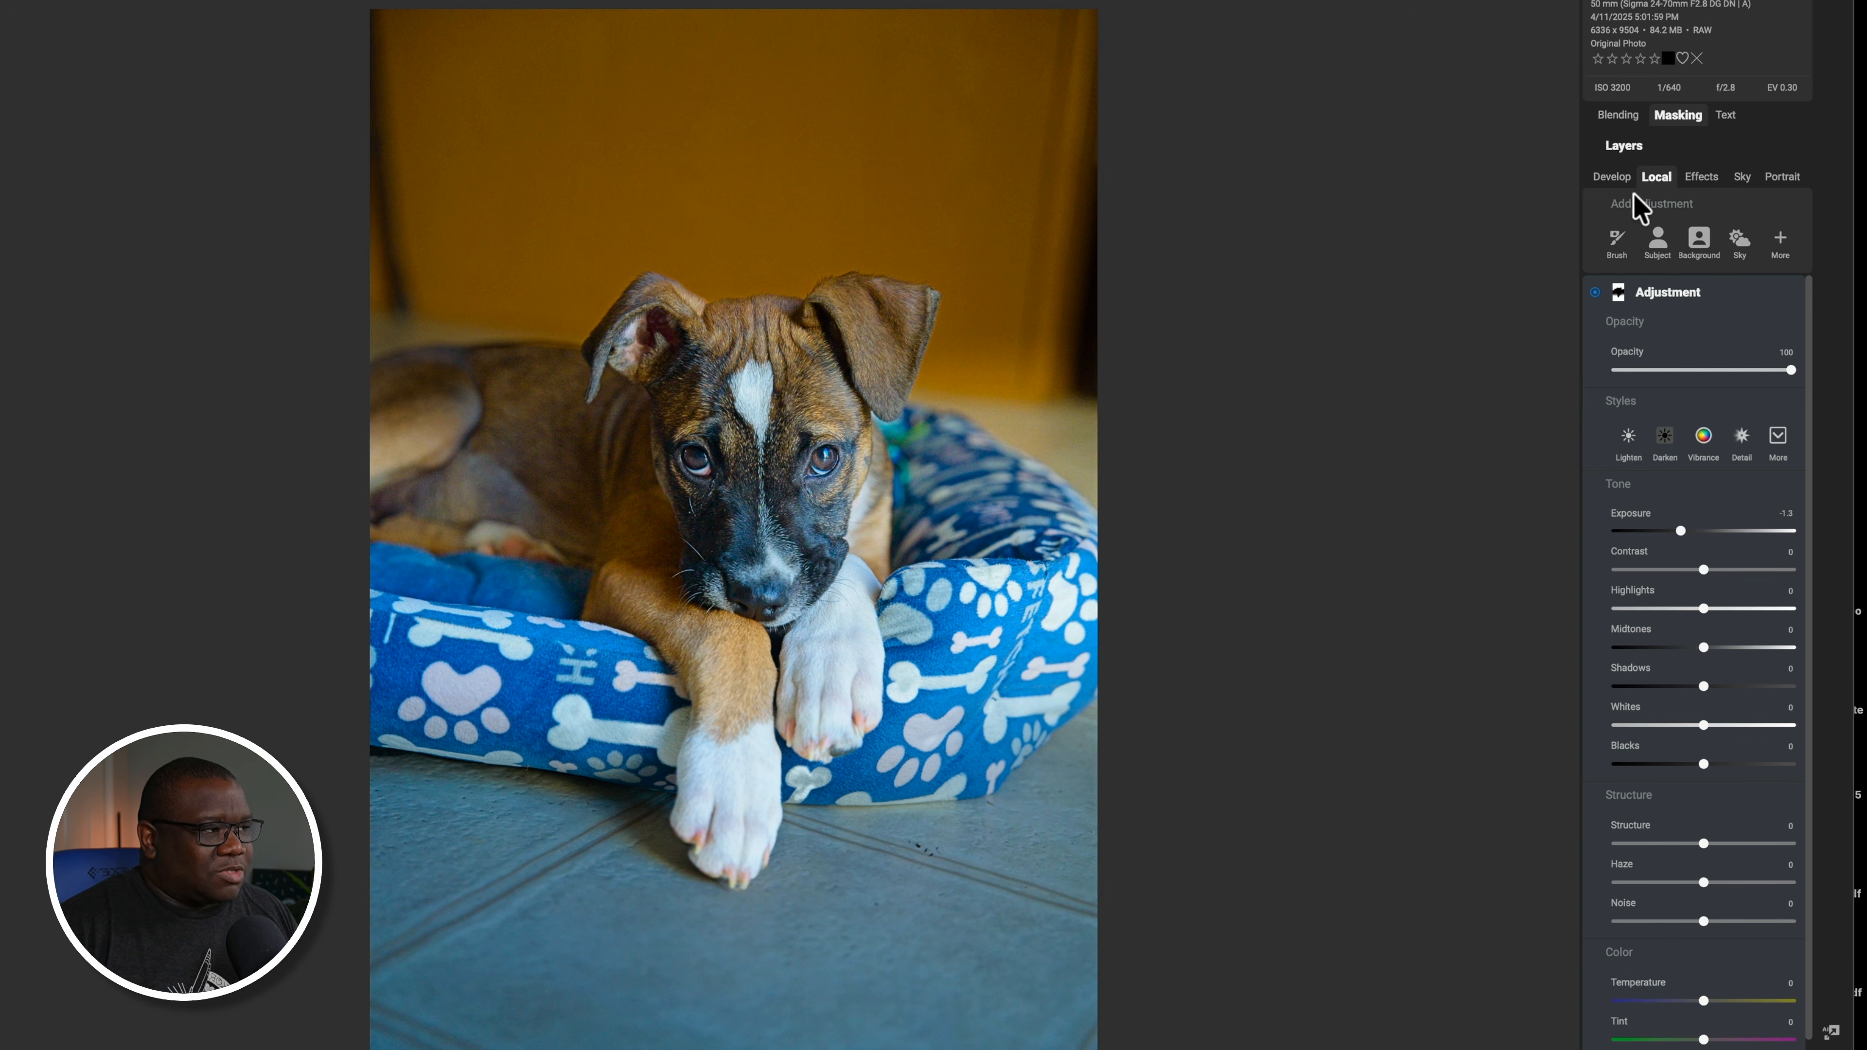
{"action": "left_click", "coordinate": [1676, 116]}
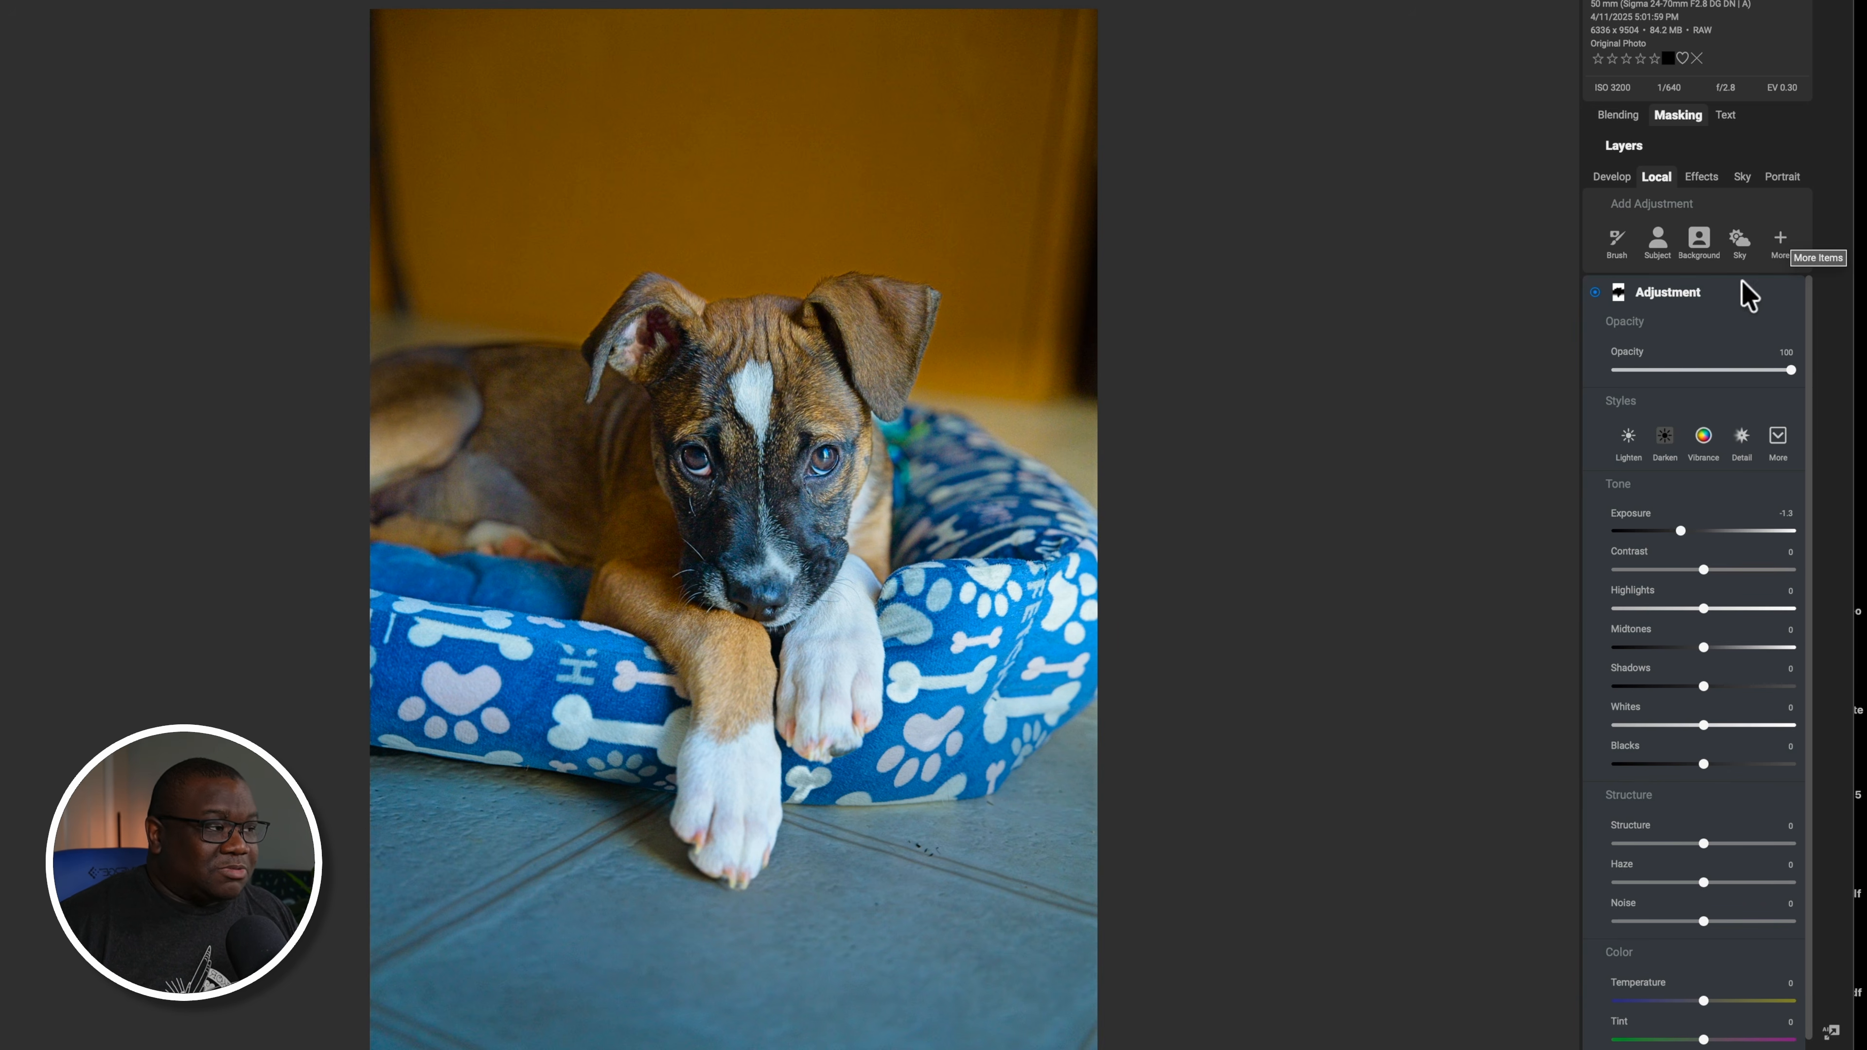
Add a new local adjustment with a gradient mask and move the gradient down over the floor
{"action": "left_click", "coordinate": [1781, 240]}
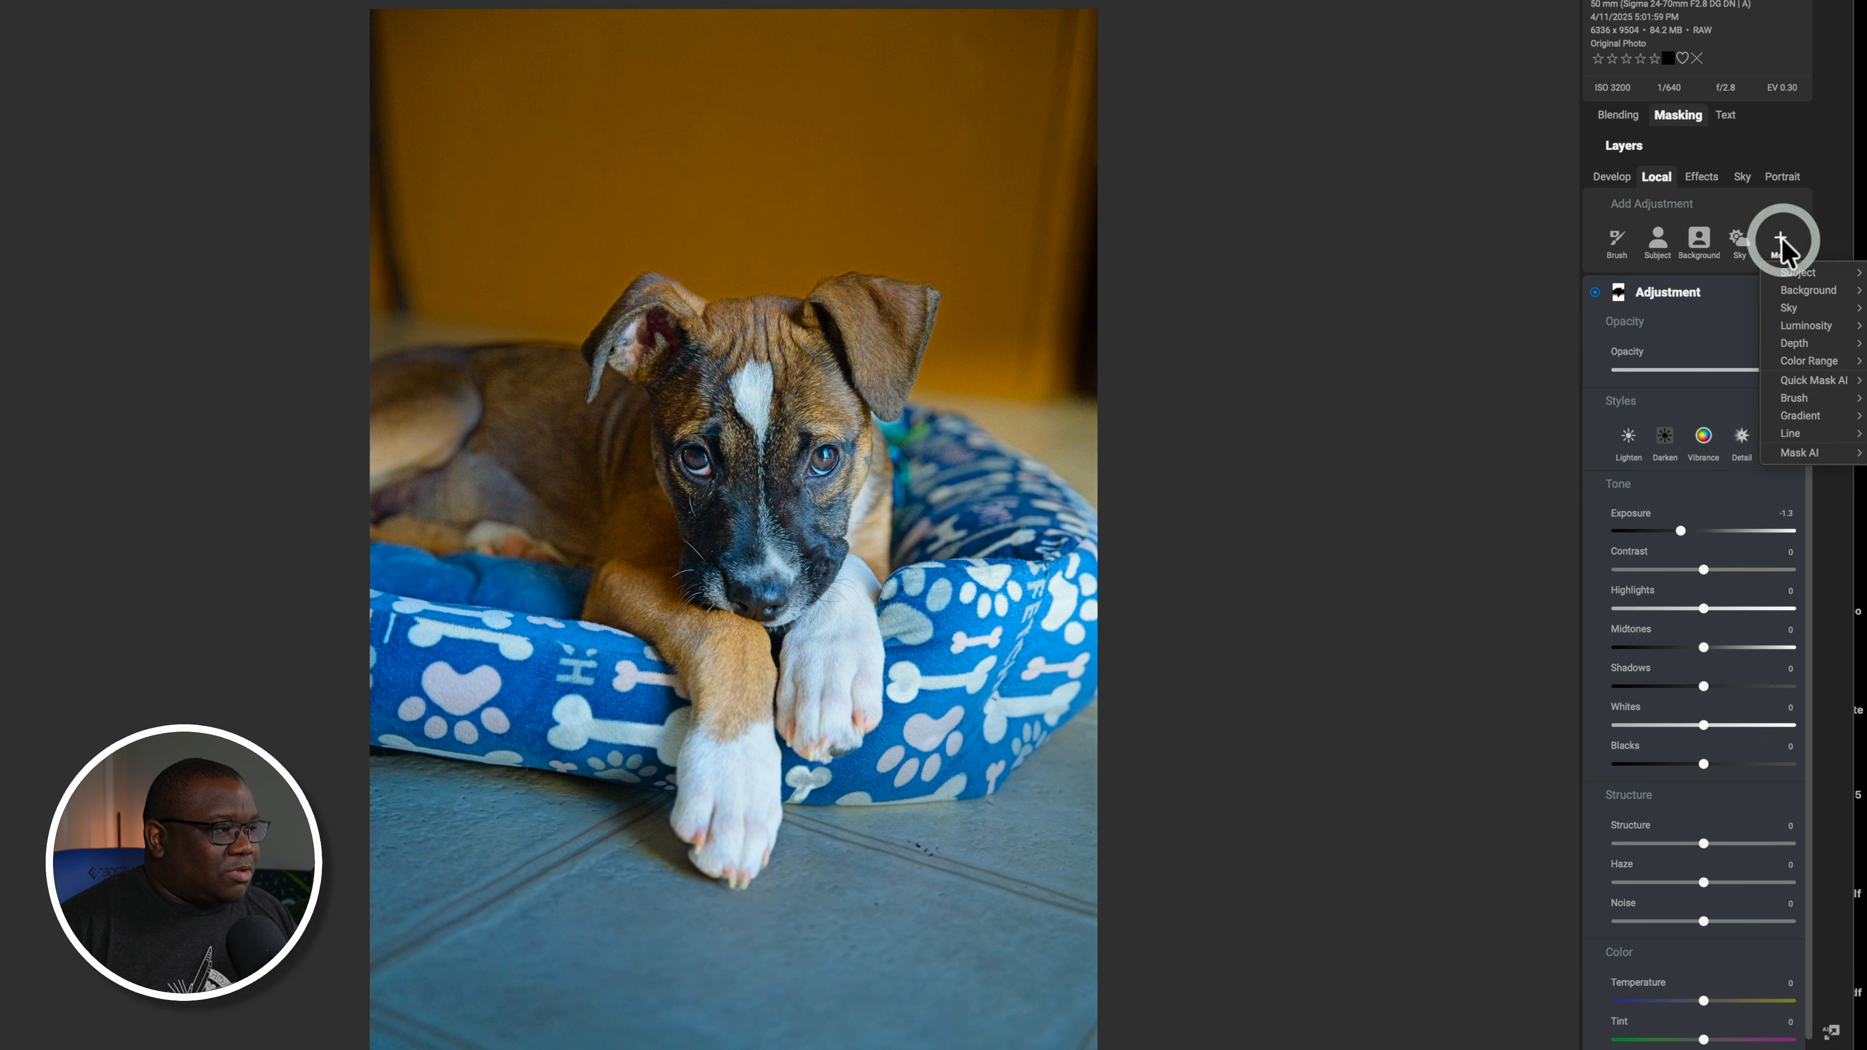
{"action": "mouse_move", "coordinate": [1817, 417]}
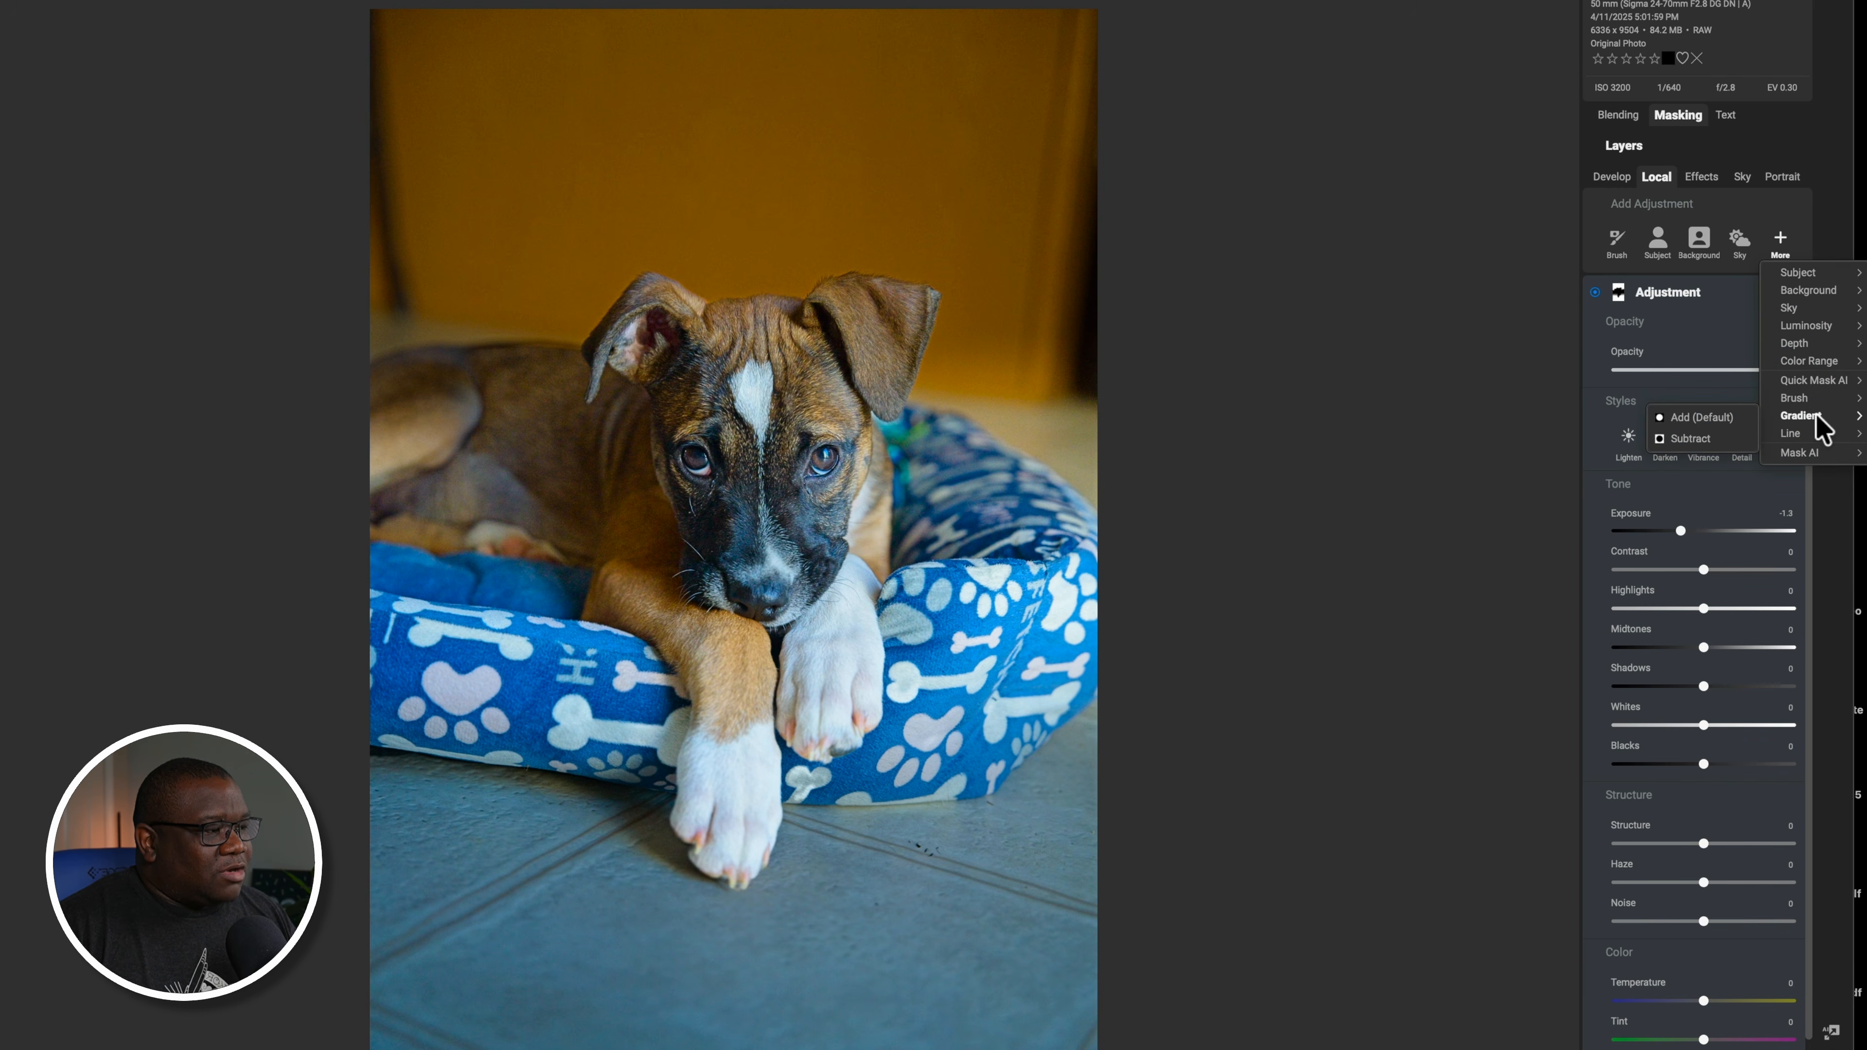
{"action": "left_click", "coordinate": [1699, 417]}
{"action": "left_click_drag", "start_coordinate": [735, 562], "coordinate": [749, 834]}
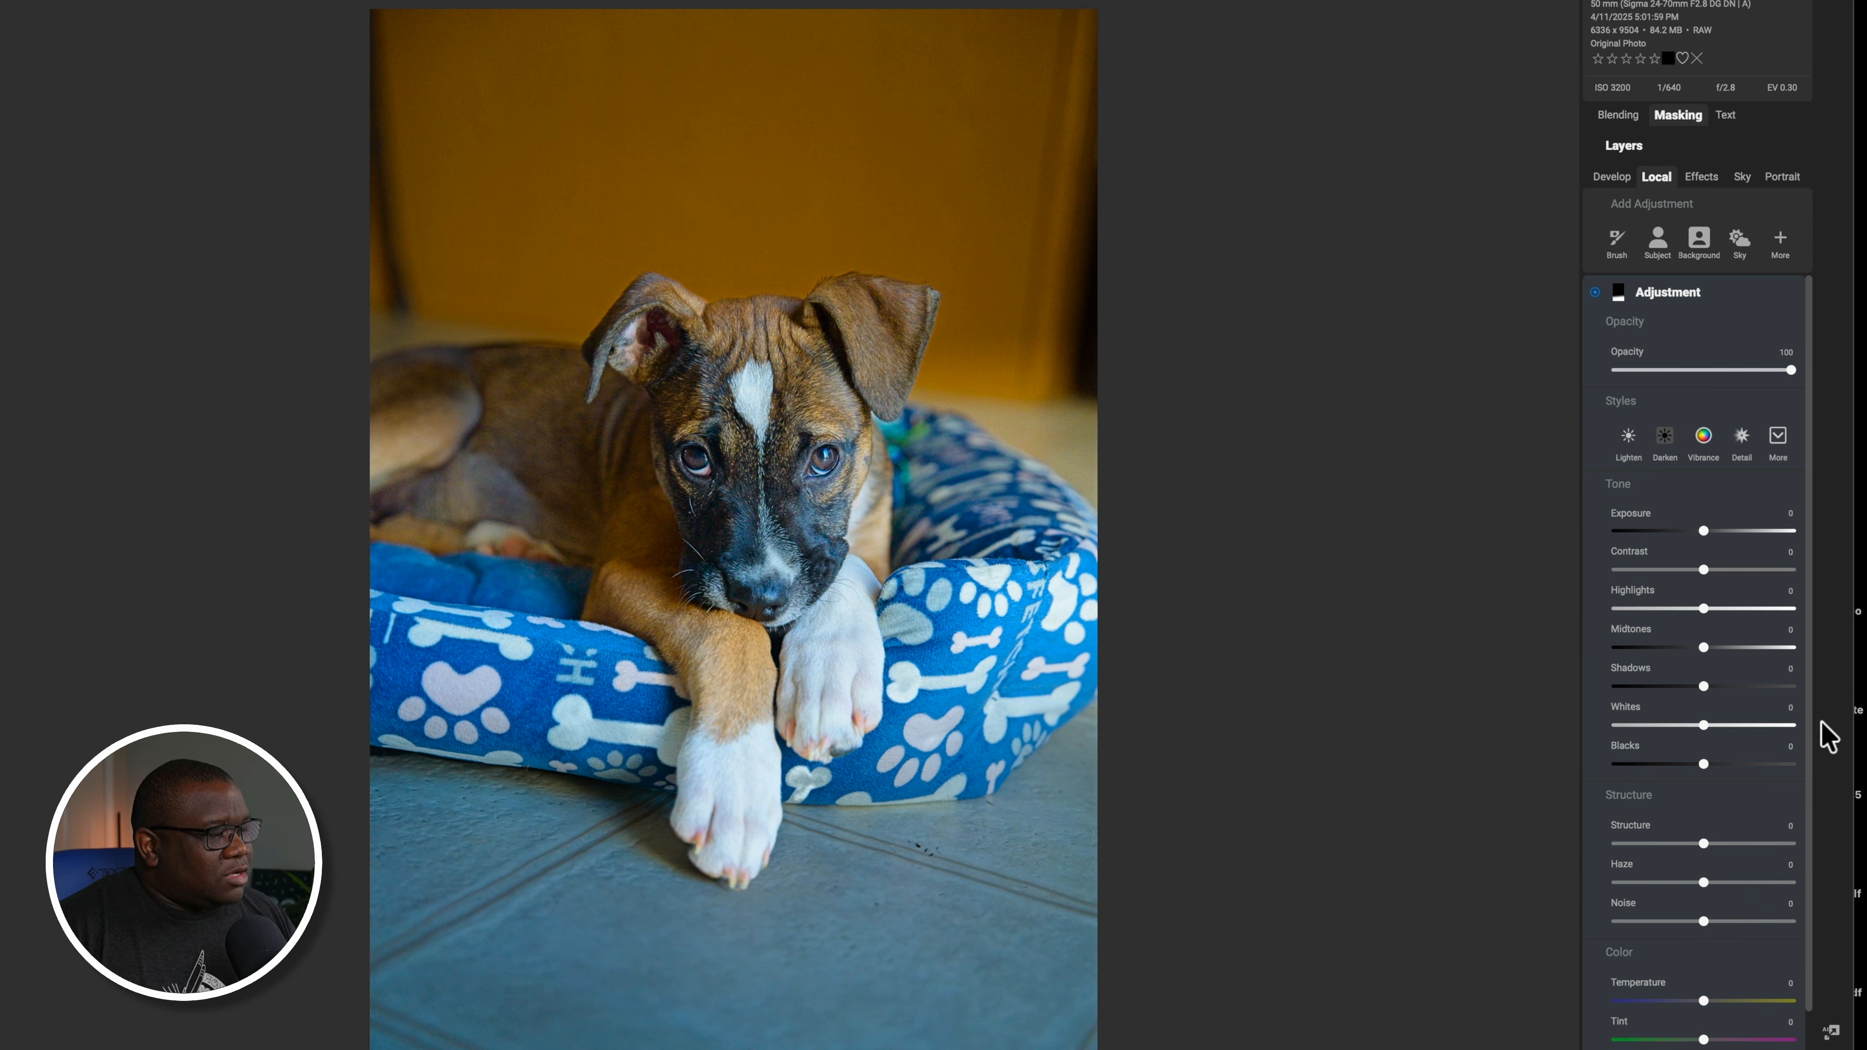
Set the new floor adjustment's saturation to -43 and exposure to -0.55, and tilt its gradient to follow the bed's edge
{"action": "left_click_drag", "start_coordinate": [1810, 728], "coordinate": [1812, 887]}
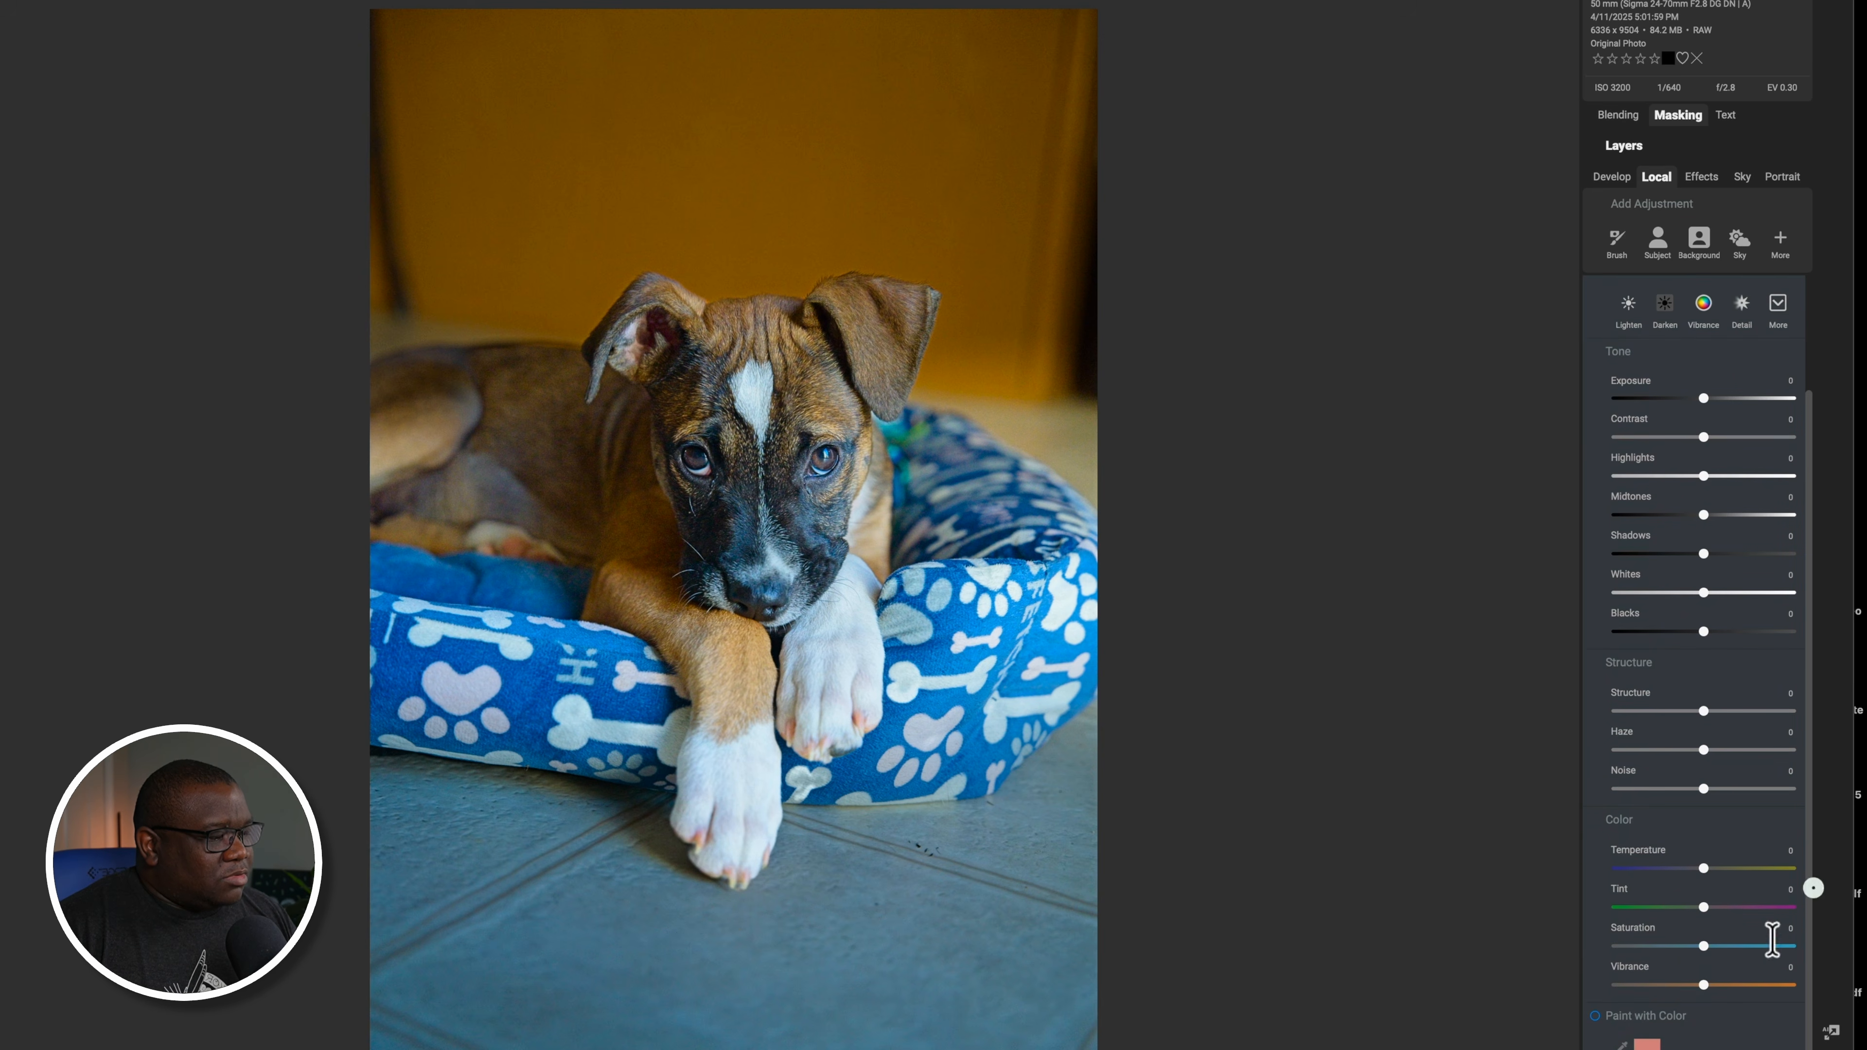
{"action": "left_click_drag", "start_coordinate": [1702, 945], "coordinate": [1666, 945]}
{"action": "mouse_move", "coordinate": [741, 840]}
{"action": "left_click_drag", "start_coordinate": [802, 830], "coordinate": [808, 791]}
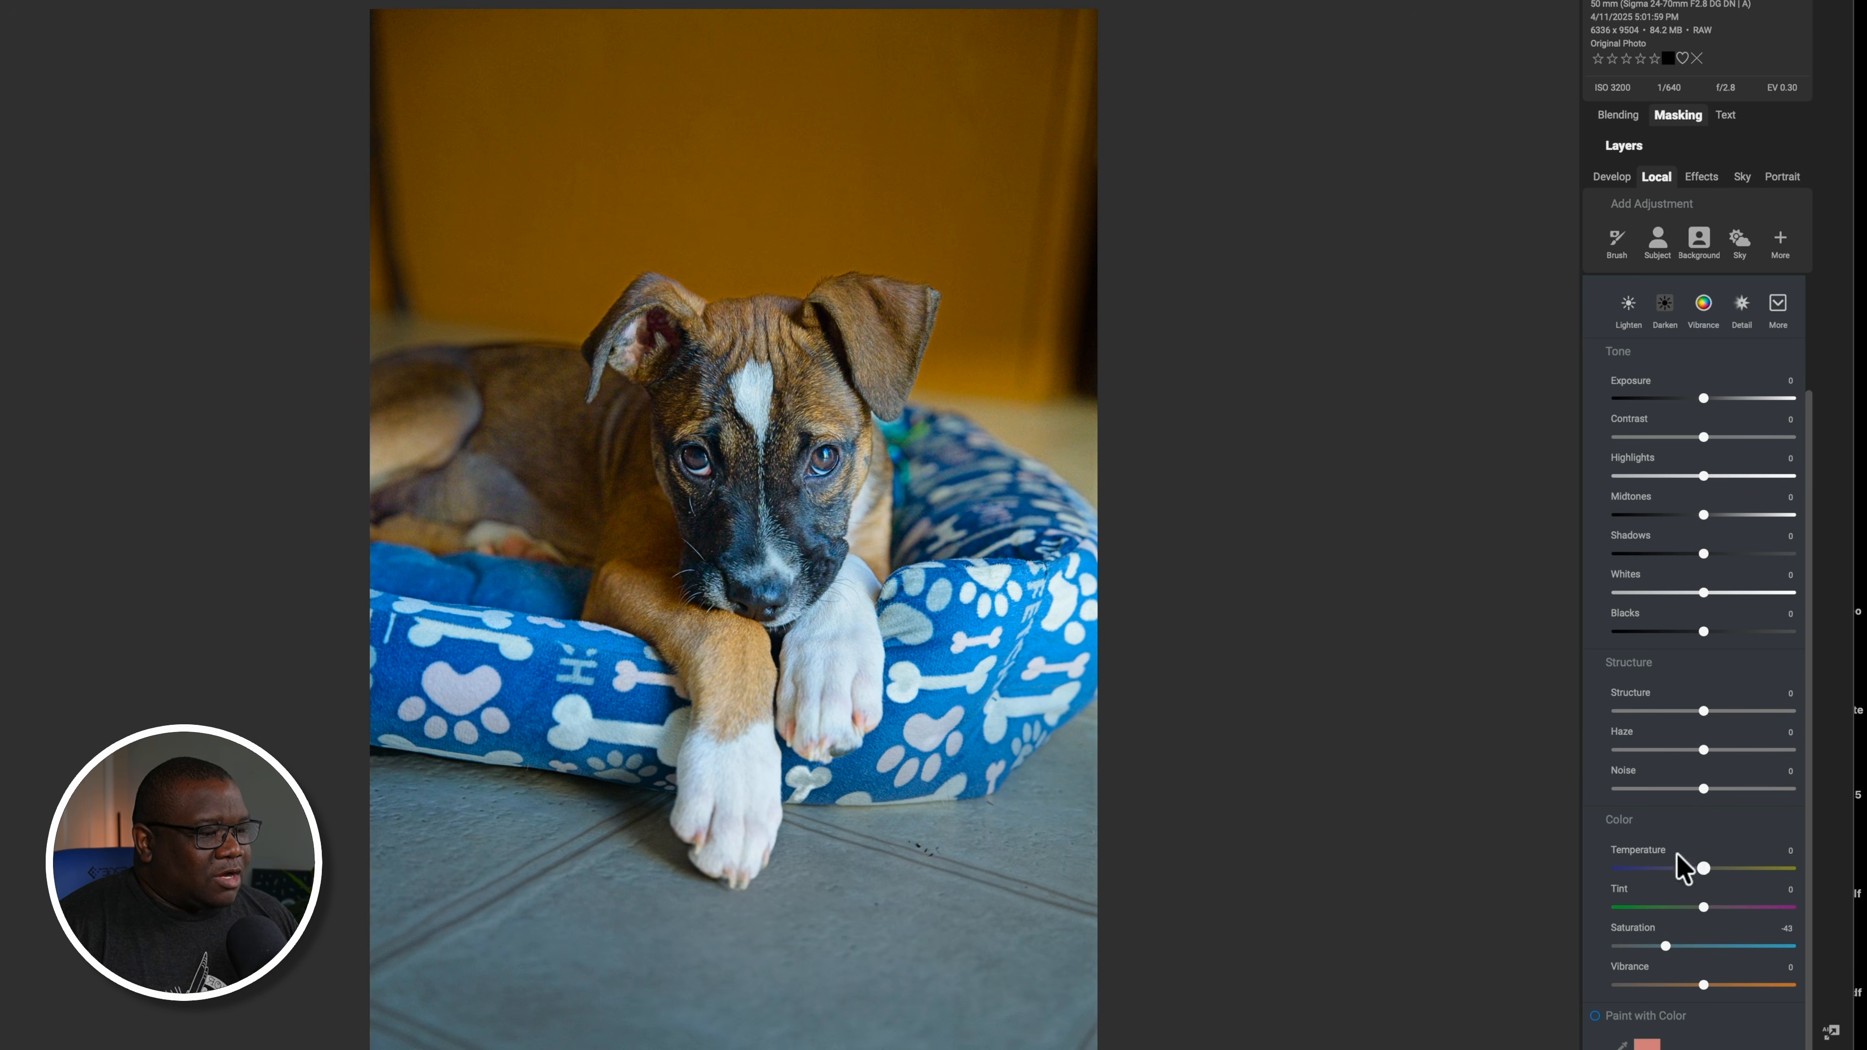
{"action": "left_click_drag", "start_coordinate": [1703, 399], "coordinate": [1695, 398]}
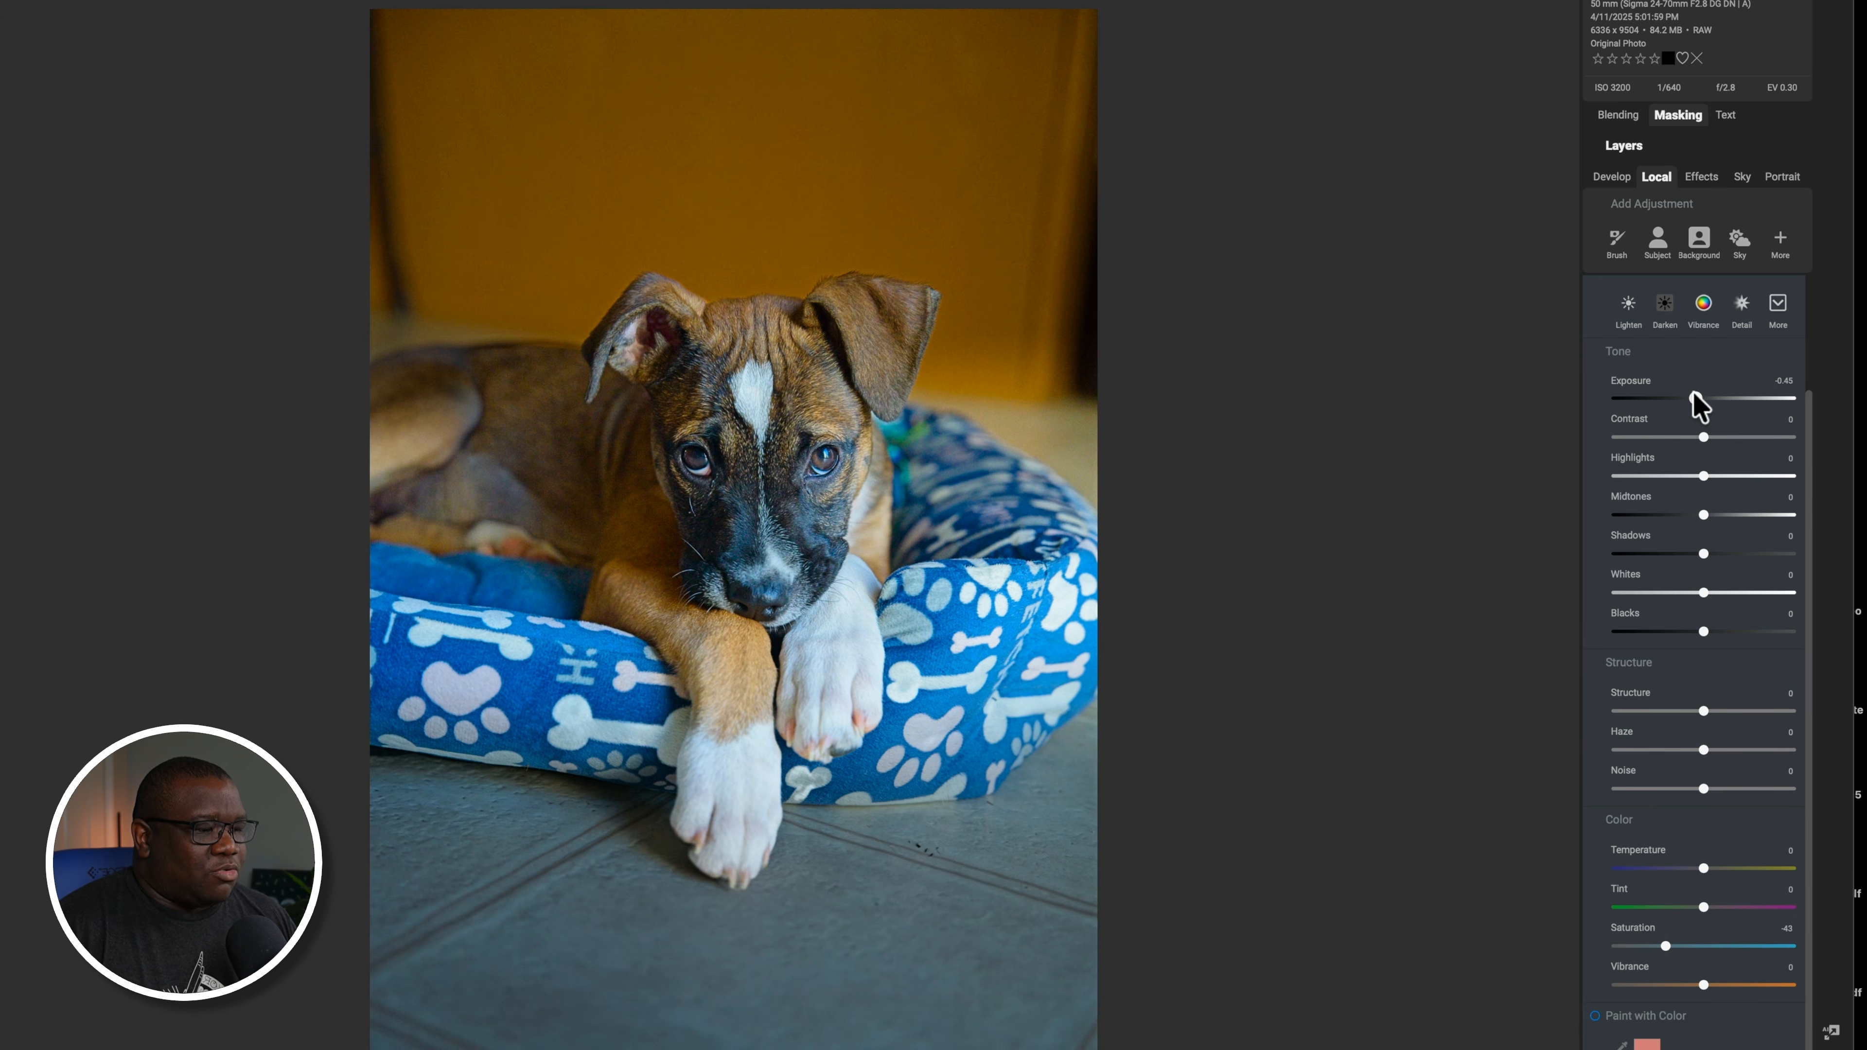
{"action": "left_click_drag", "start_coordinate": [1693, 390], "coordinate": [1692, 394]}
{"action": "left_click", "coordinate": [1652, 433]}
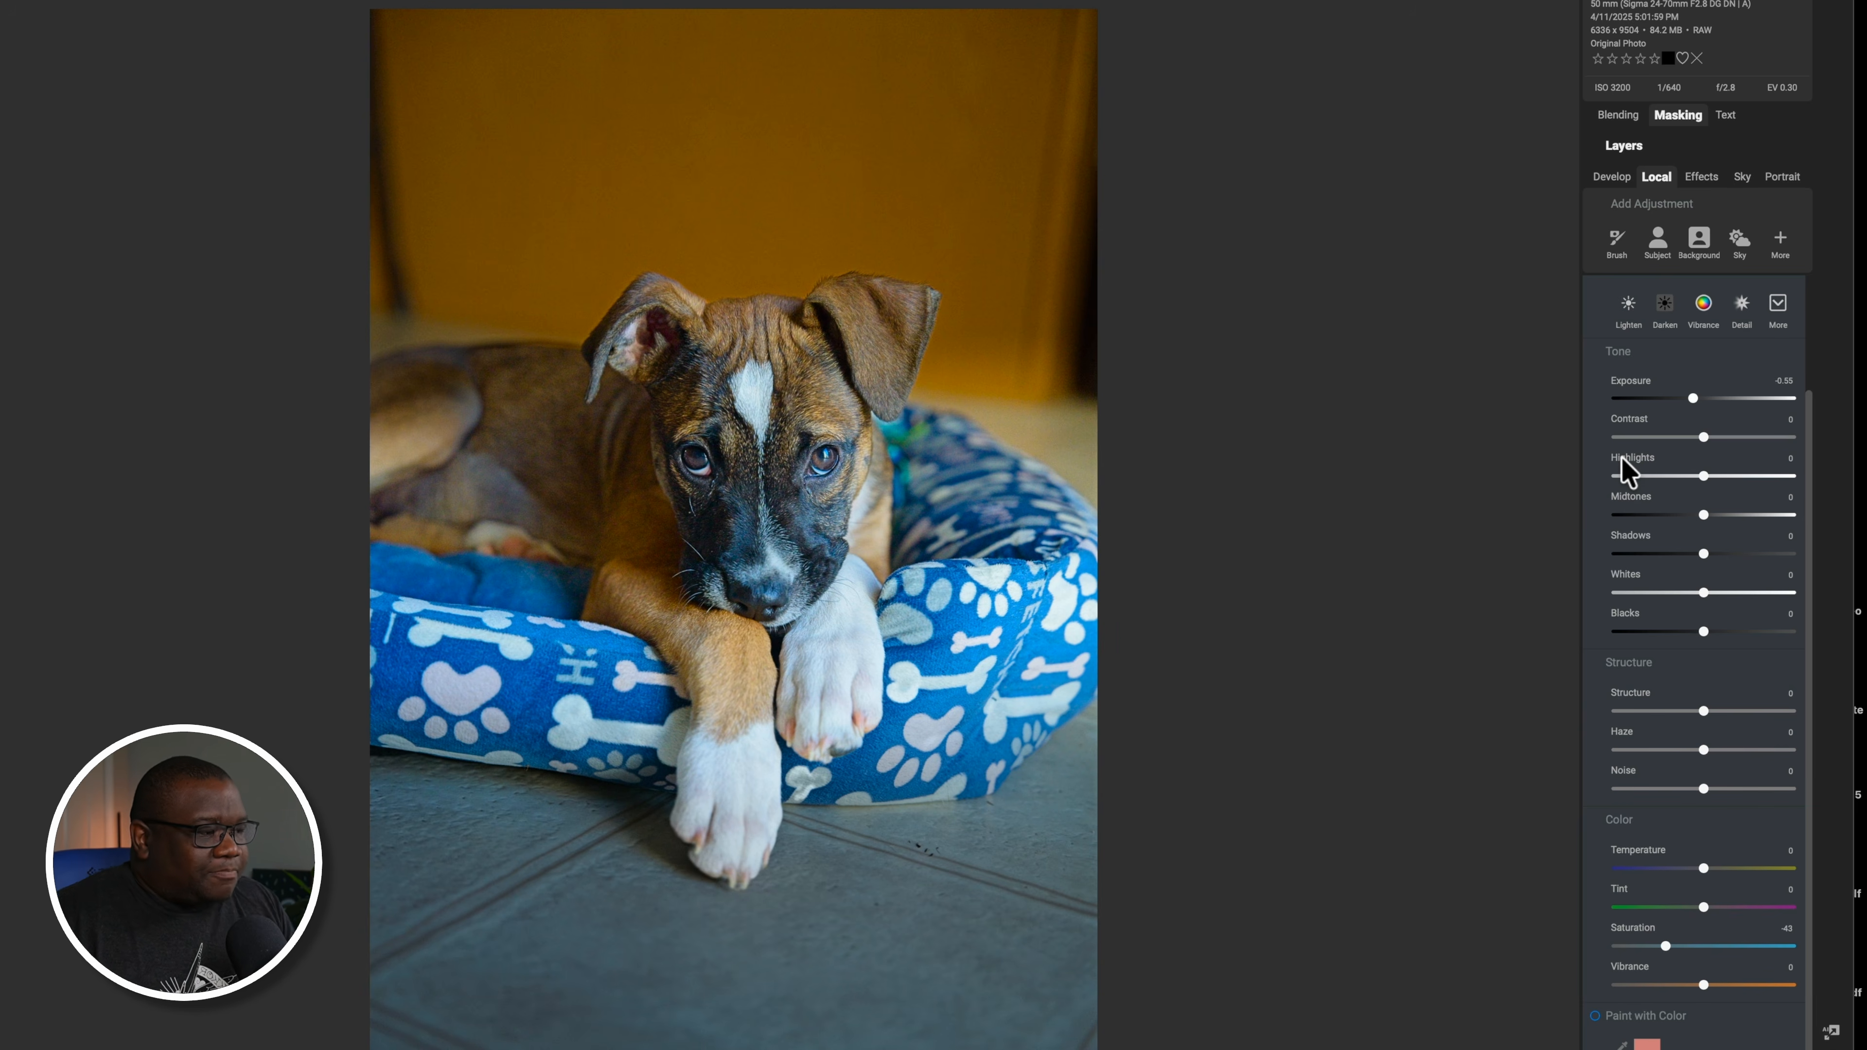
Collapse the floor adjustment's settings and compare the edited photo with the unedited one
{"action": "scroll", "coordinate": [1746, 375], "scroll_direction": "up", "scroll_amount": 3}
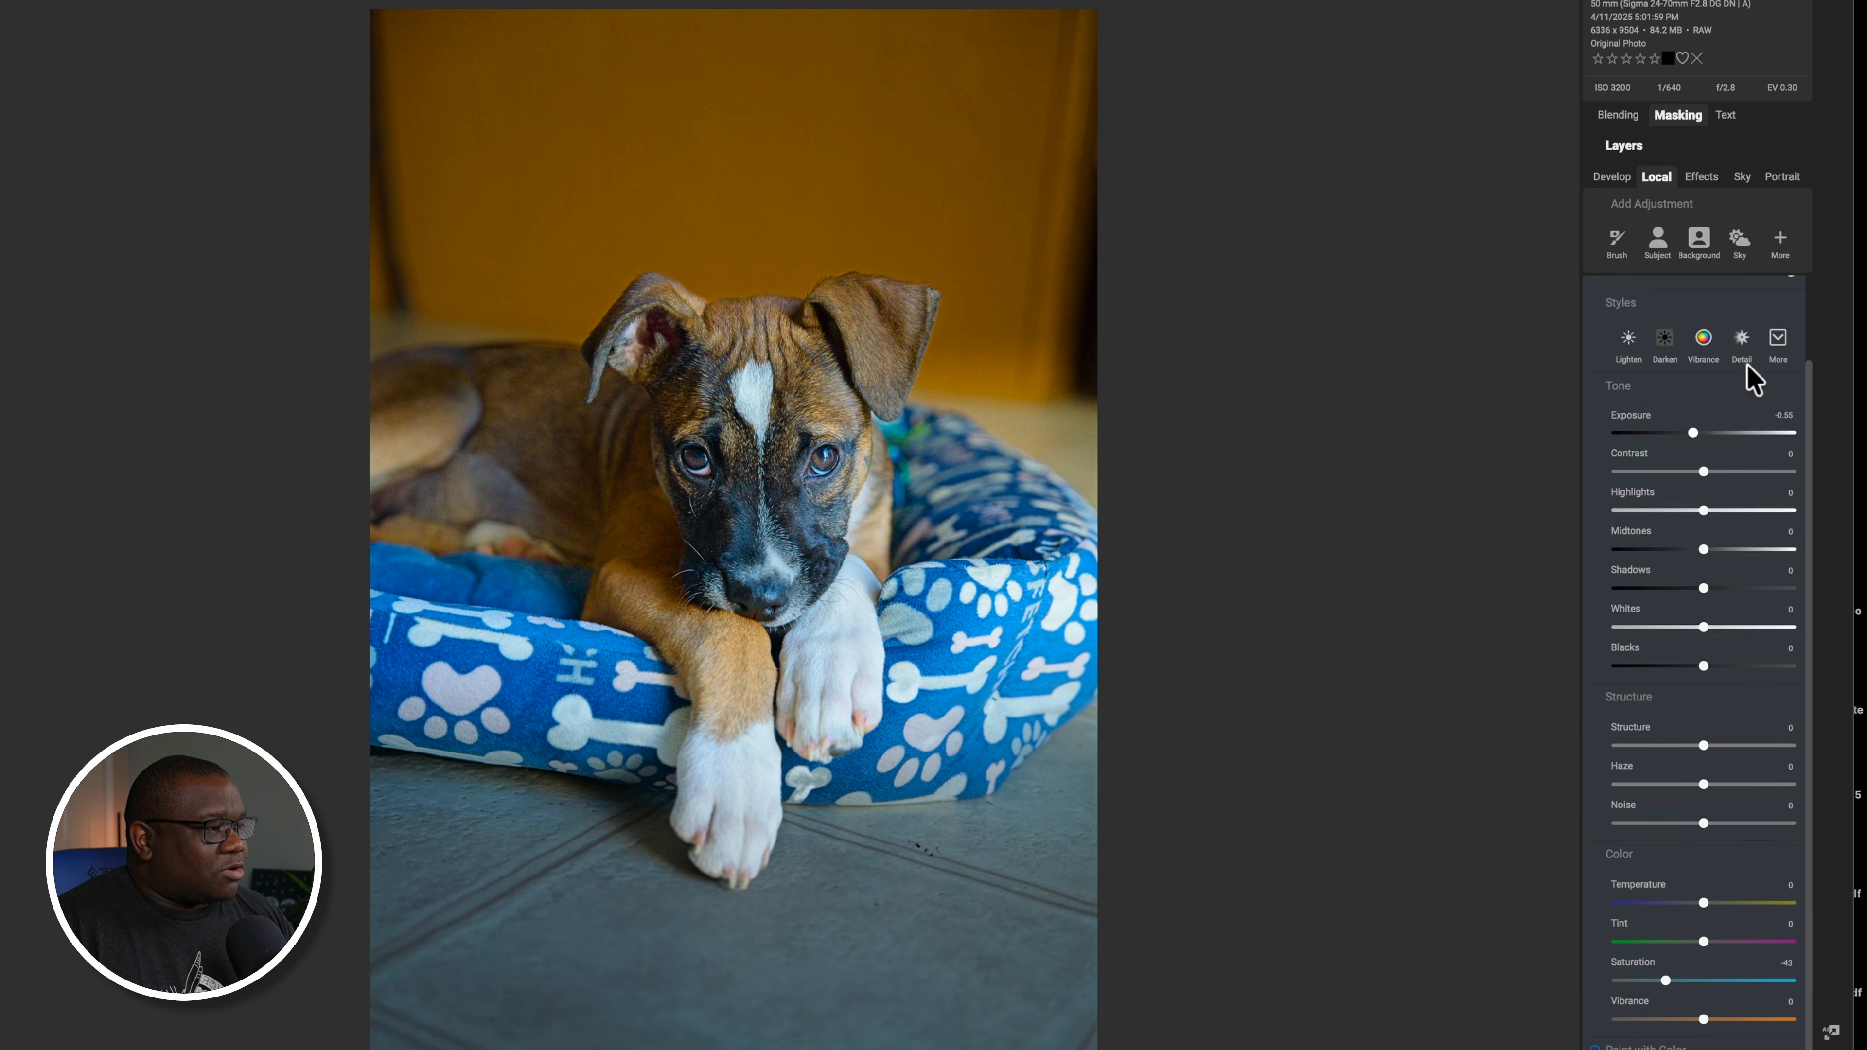
{"action": "left_click_drag", "start_coordinate": [1809, 363], "coordinate": [1808, 298]}
{"action": "left_click", "coordinate": [1724, 287]}
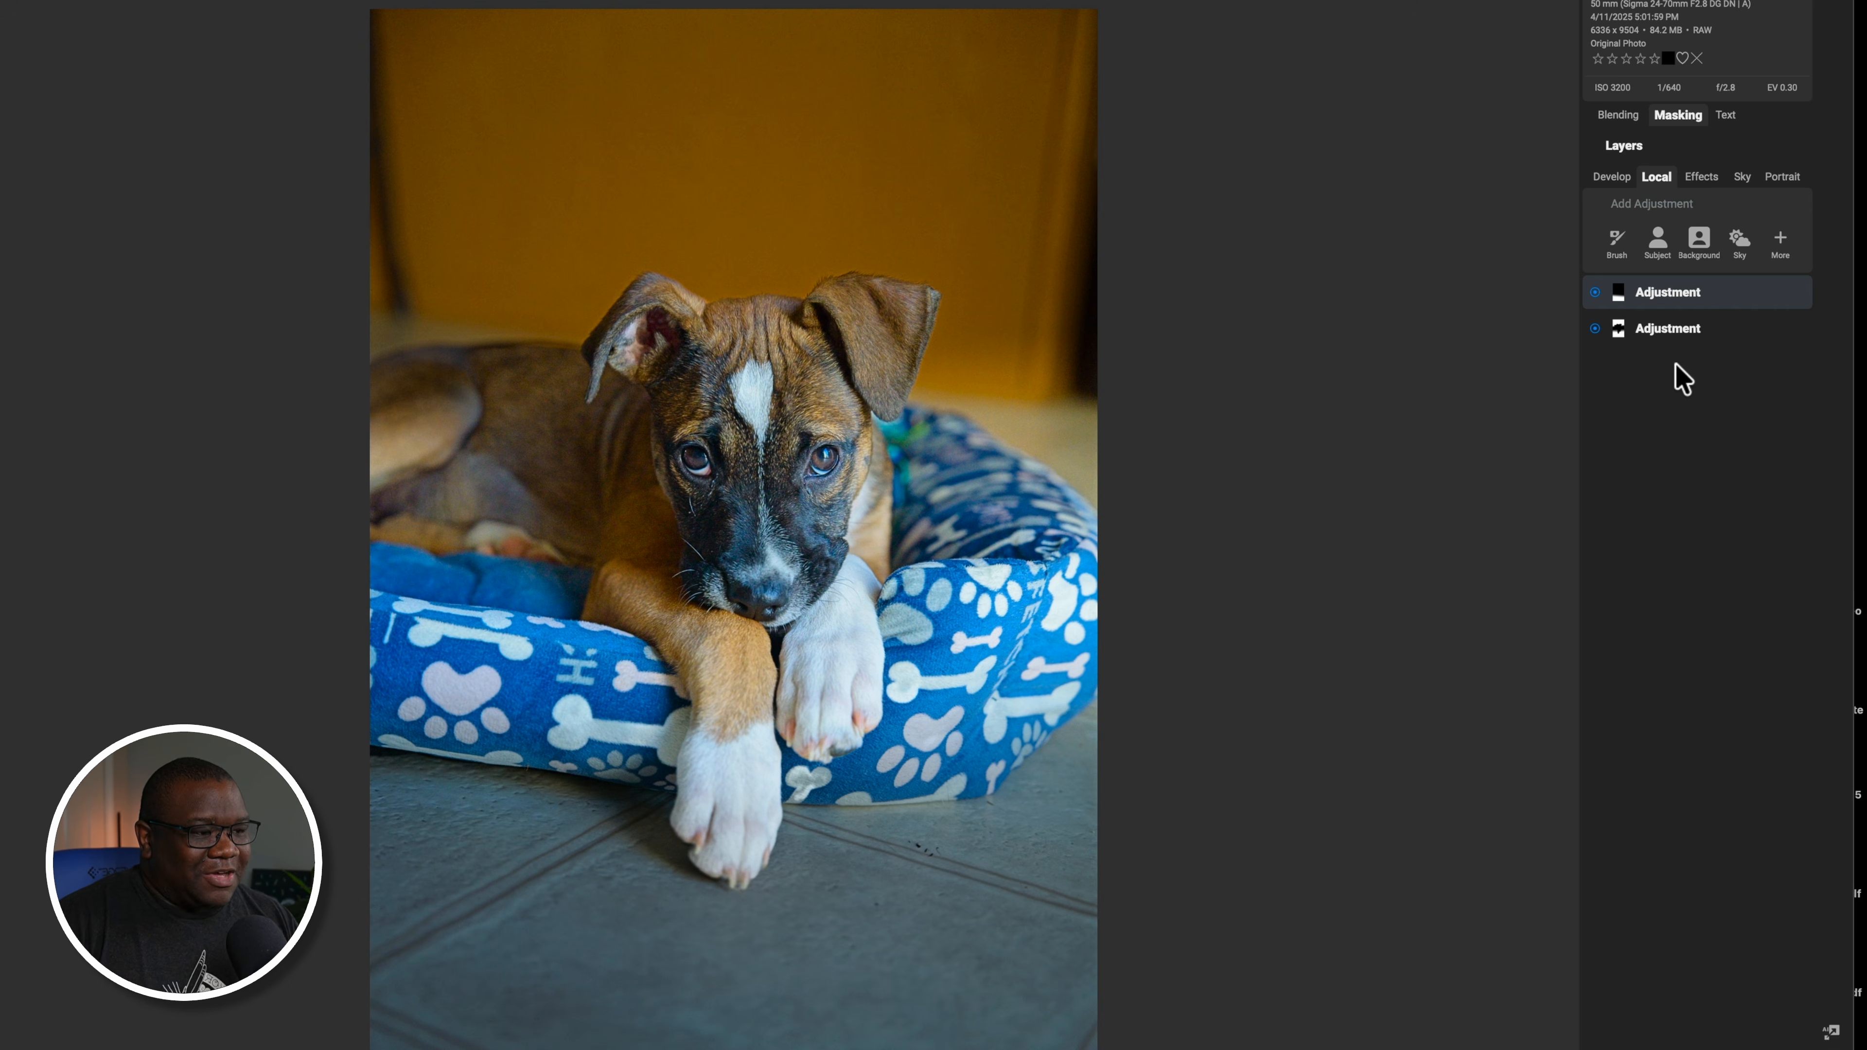
{"action": "key", "text": "backslash"}
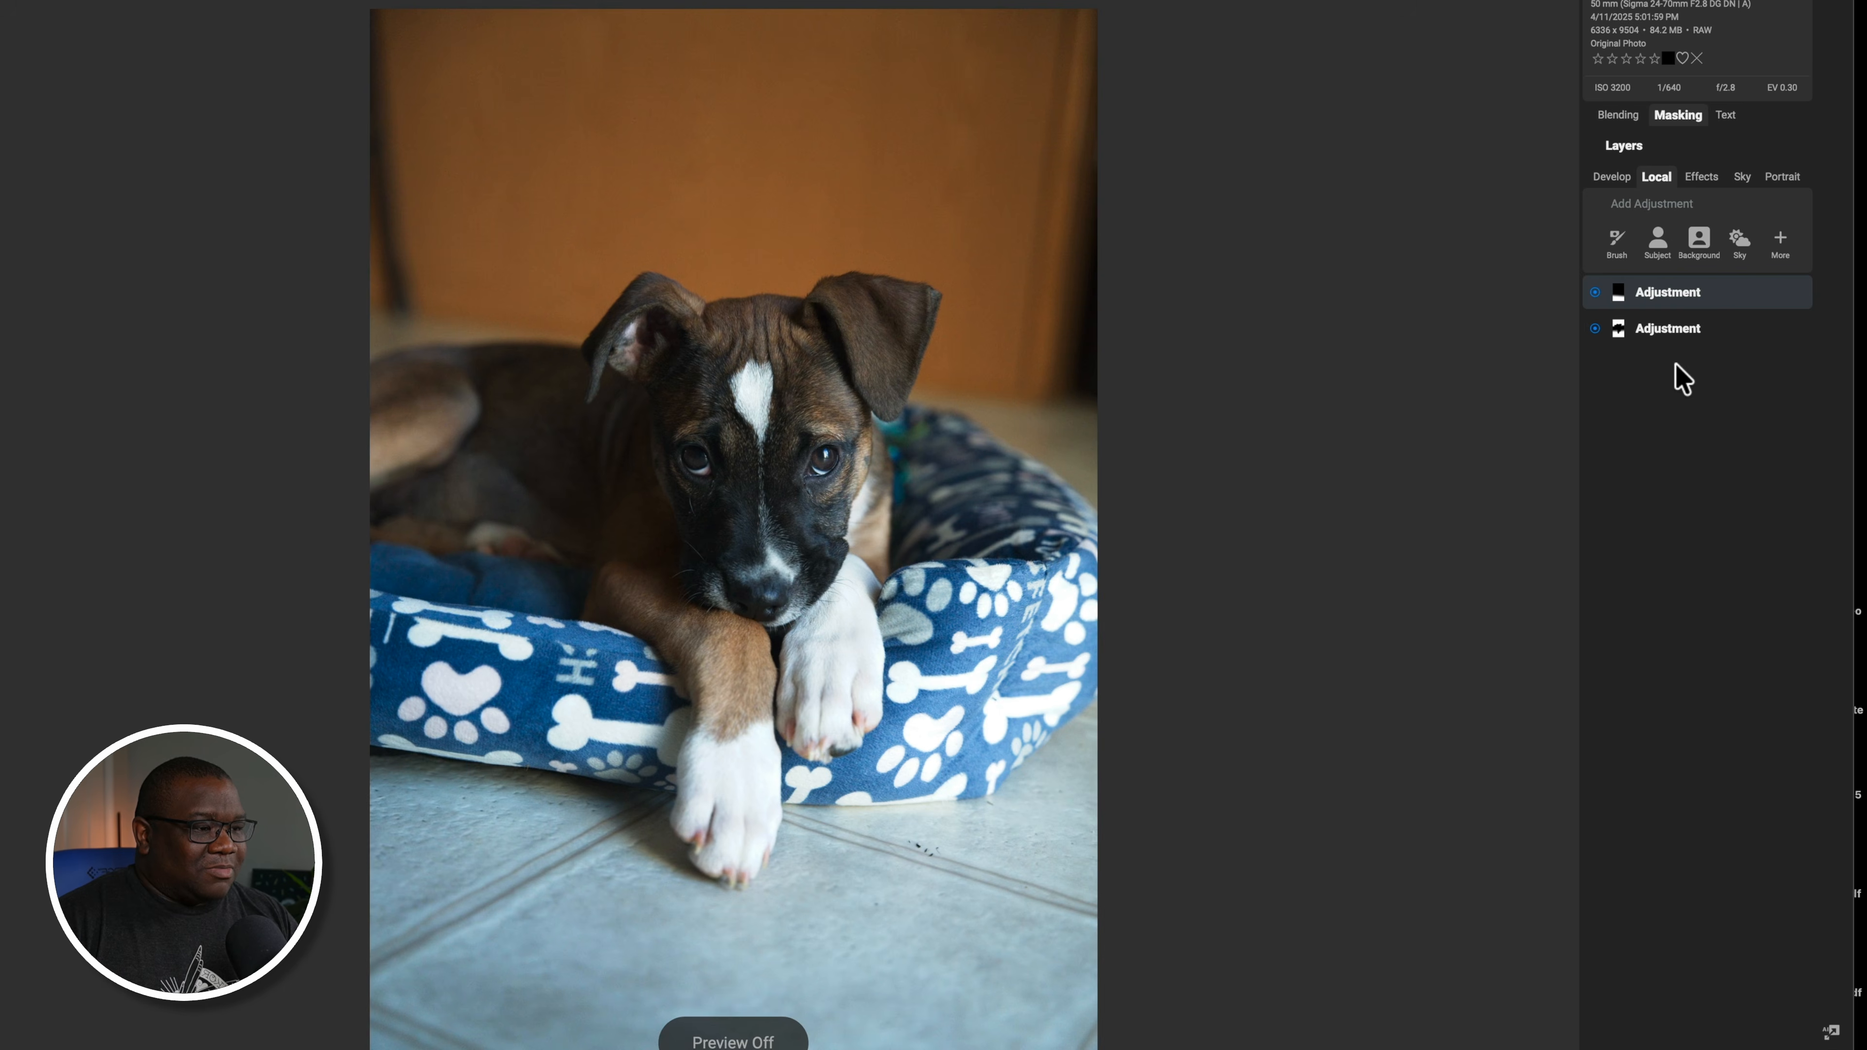
{"action": "key", "text": "backslash"}
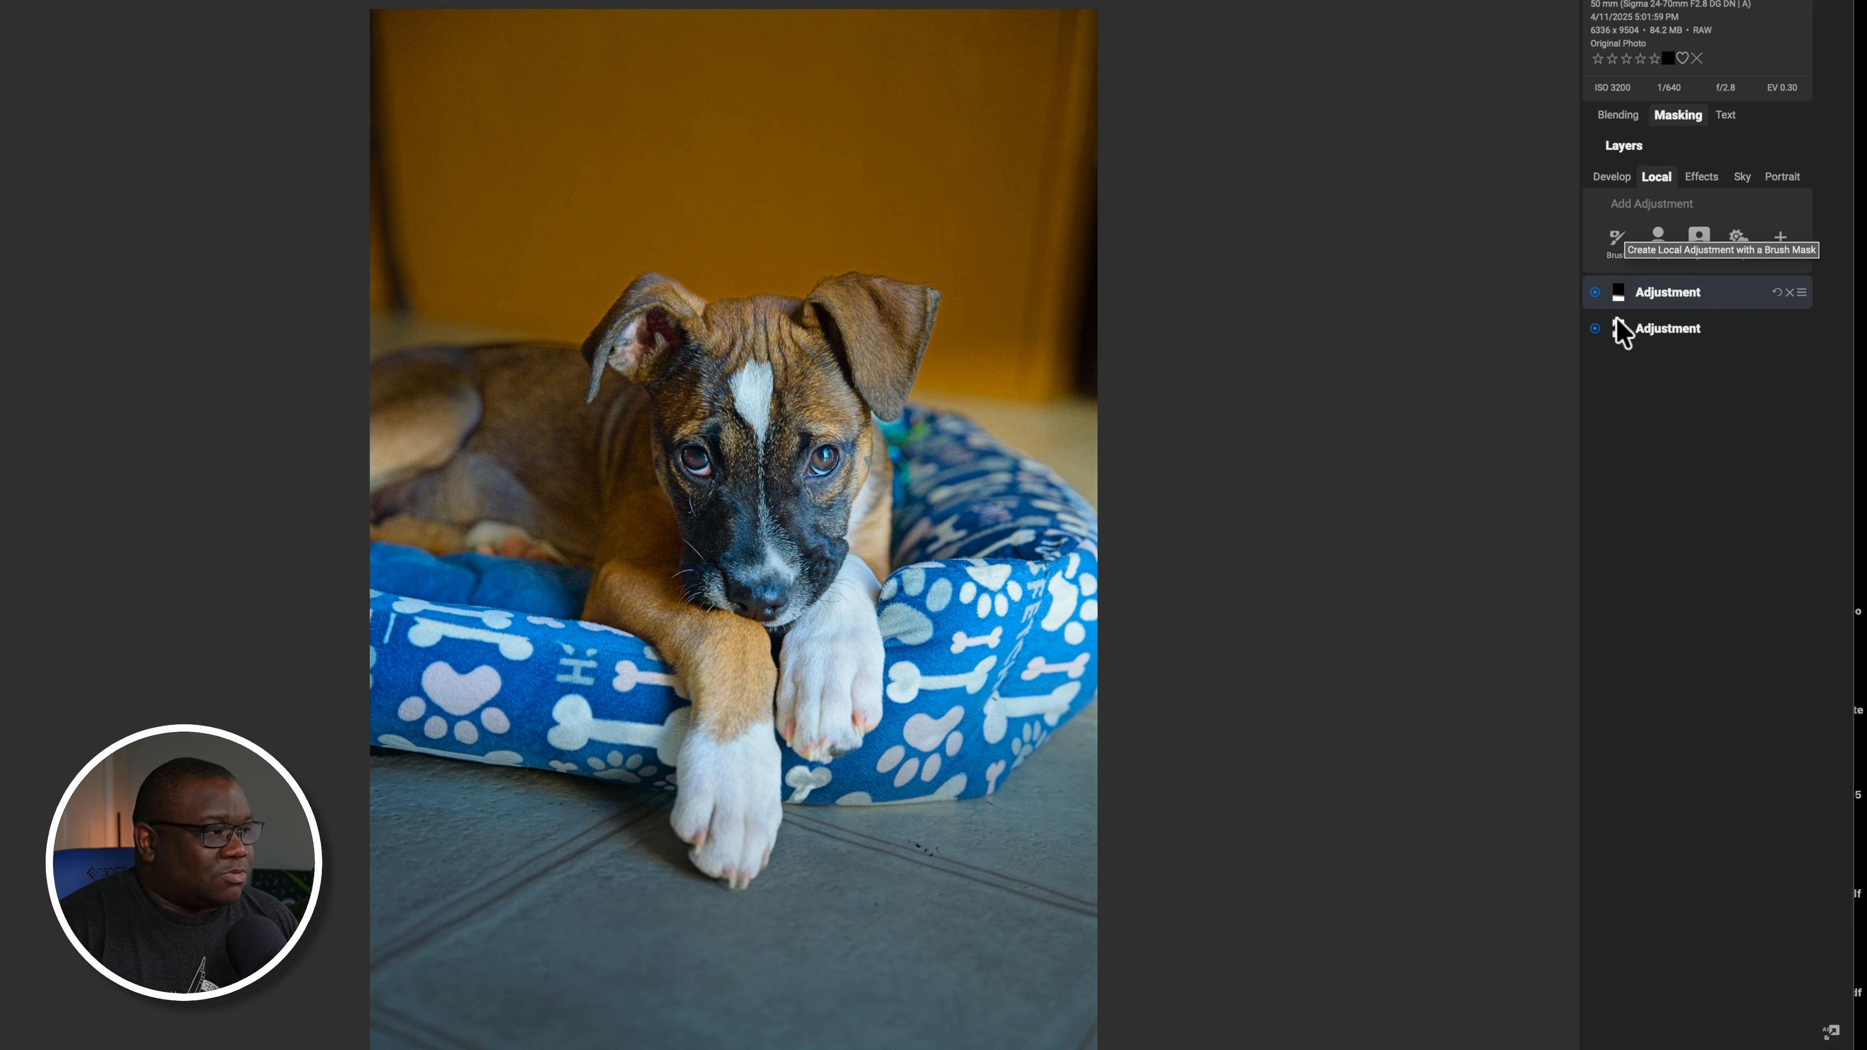
Add a brush adjustment with structure 70 and paint it over the puppy's forehead and muzzle
{"action": "left_click", "coordinate": [1614, 245]}
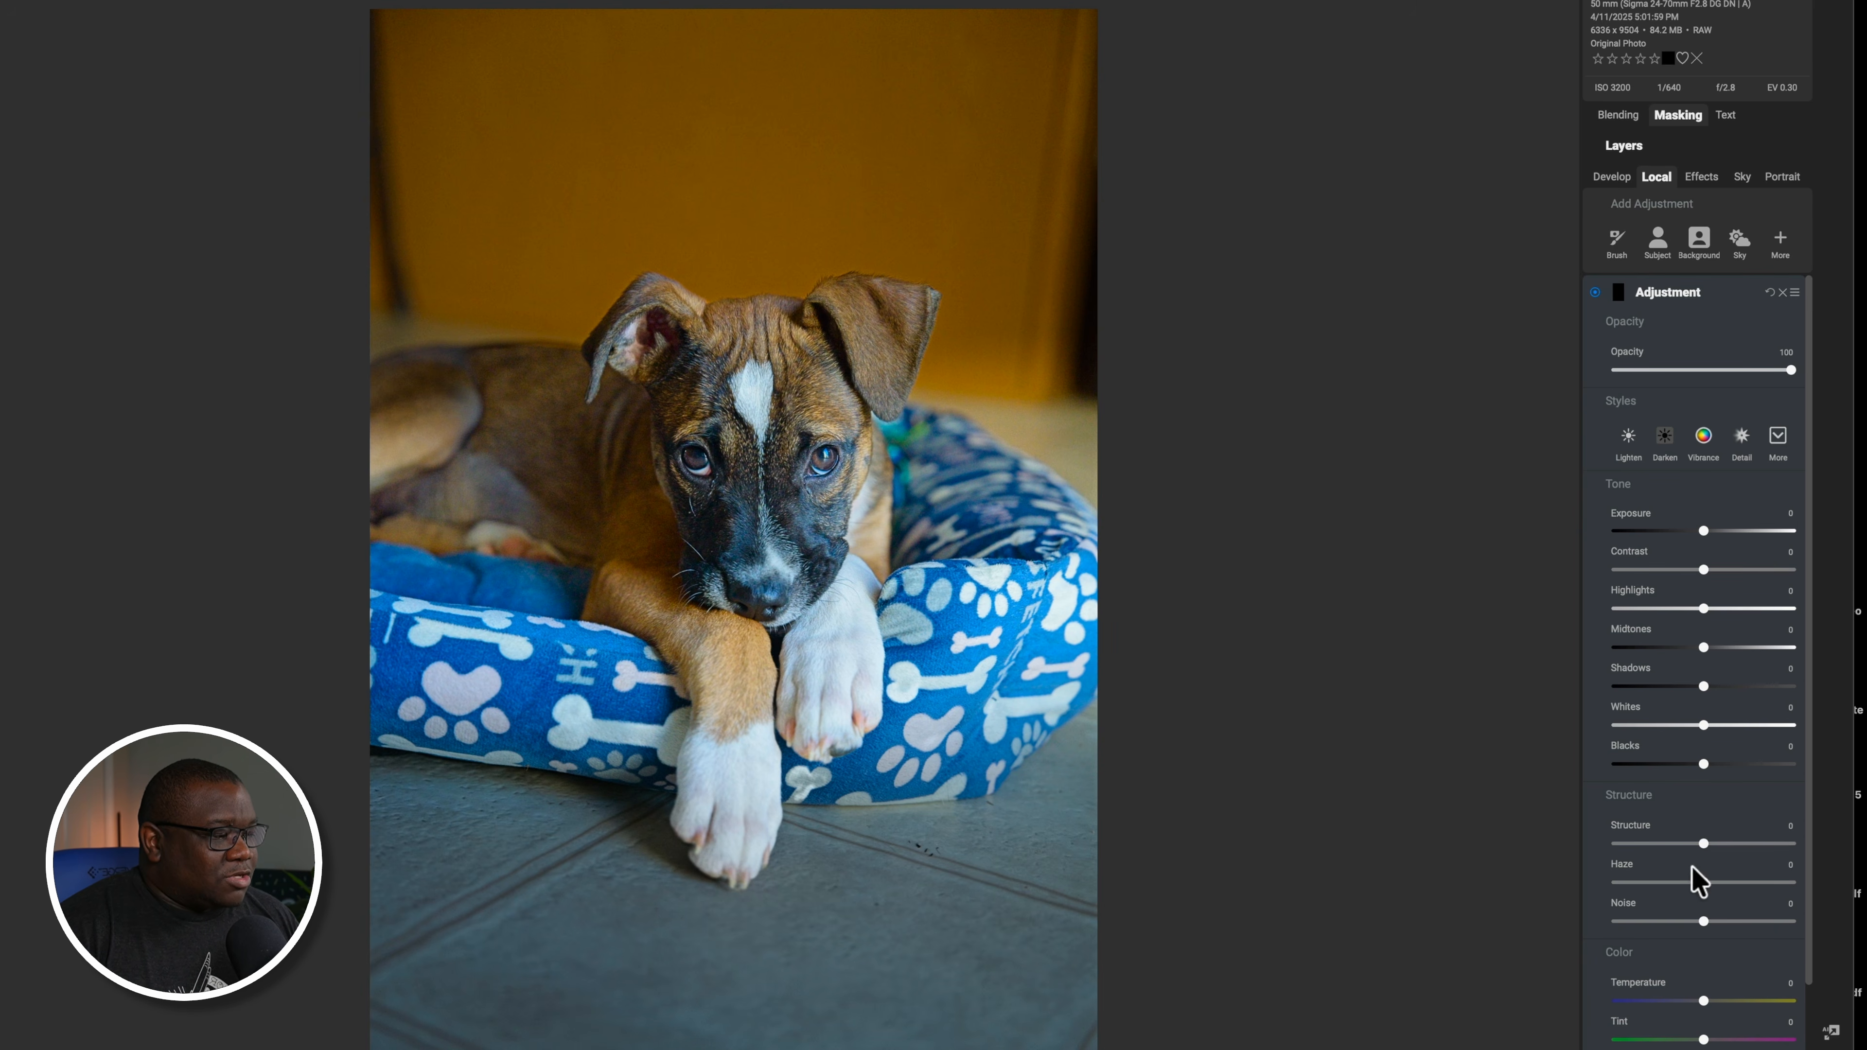
{"action": "left_click_drag", "start_coordinate": [1704, 843], "coordinate": [1765, 844]}
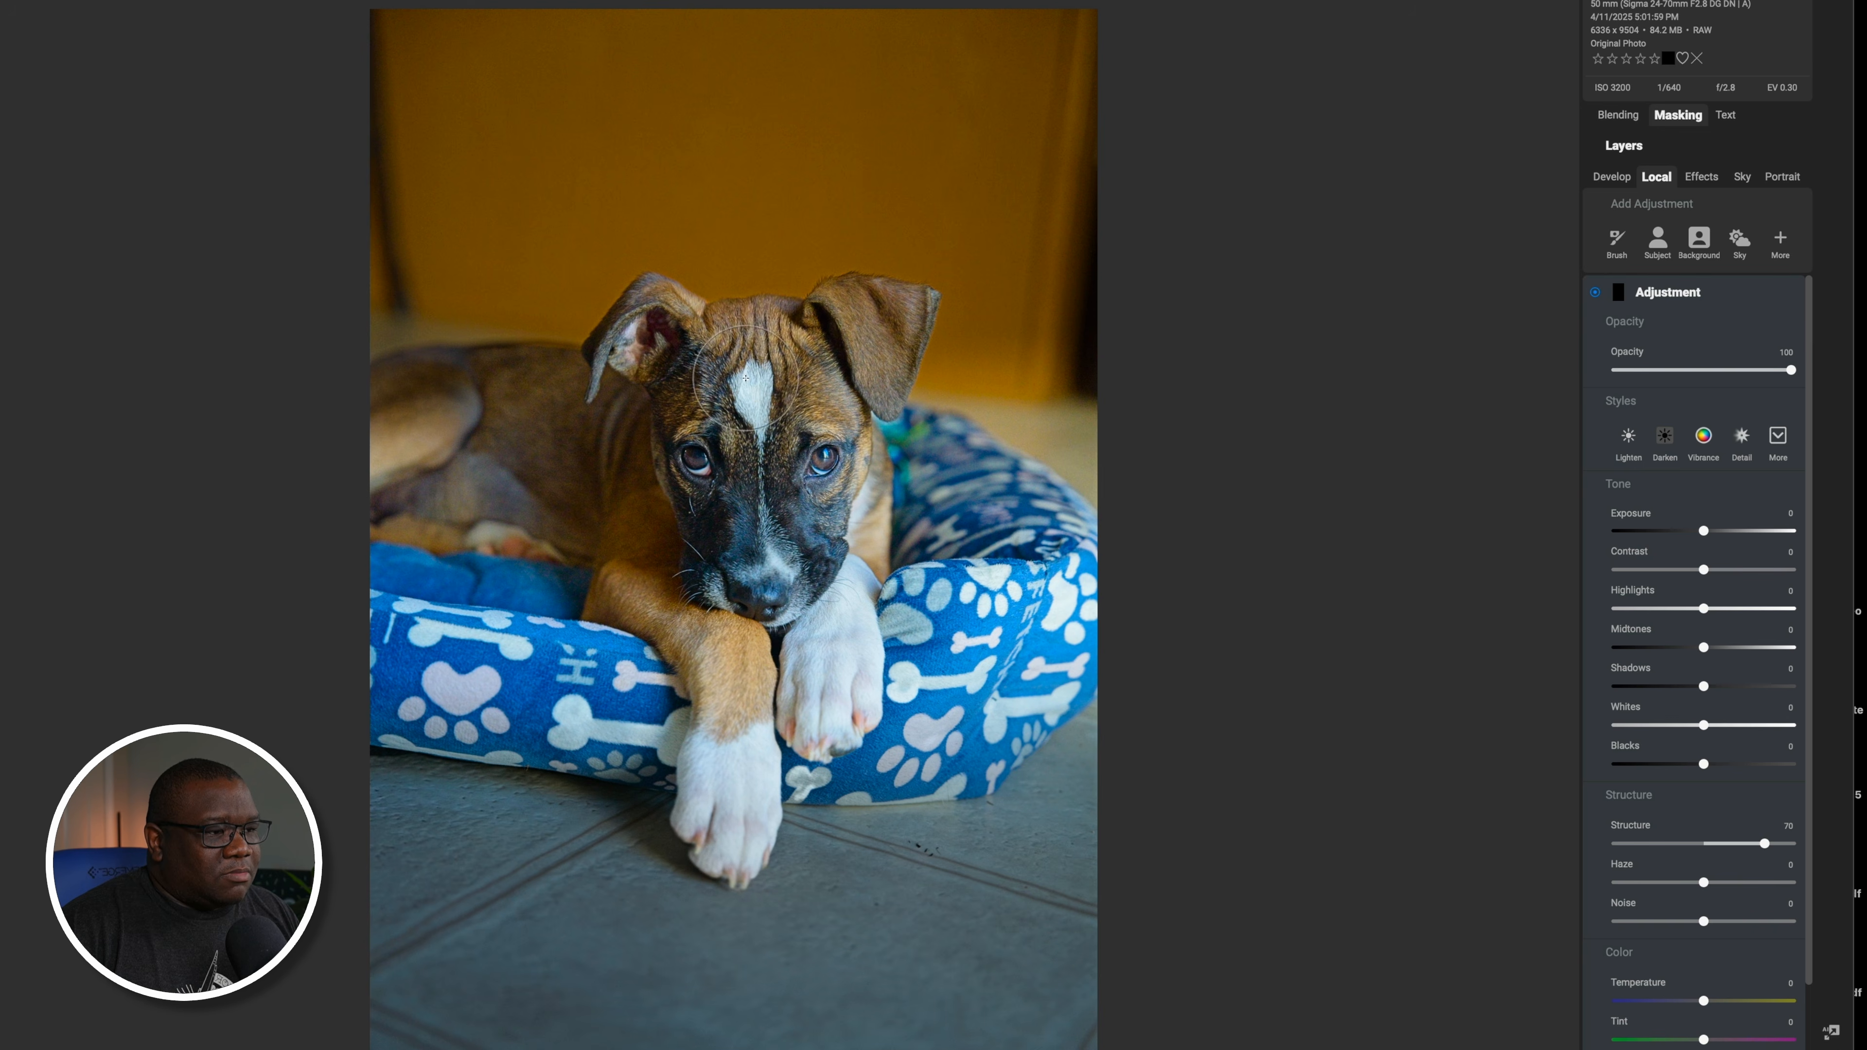
{"action": "left_click_drag", "start_coordinate": [741, 394], "coordinate": [750, 405]}
{"action": "mouse_move", "coordinate": [743, 541]}
{"action": "left_mouse_down"}
{"action": "mouse_move", "coordinate": [695, 528]}
{"action": "mouse_move", "coordinate": [769, 536]}
{"action": "mouse_move", "coordinate": [761, 471]}
{"action": "mouse_move", "coordinate": [788, 538]}
{"action": "left_mouse_up"}
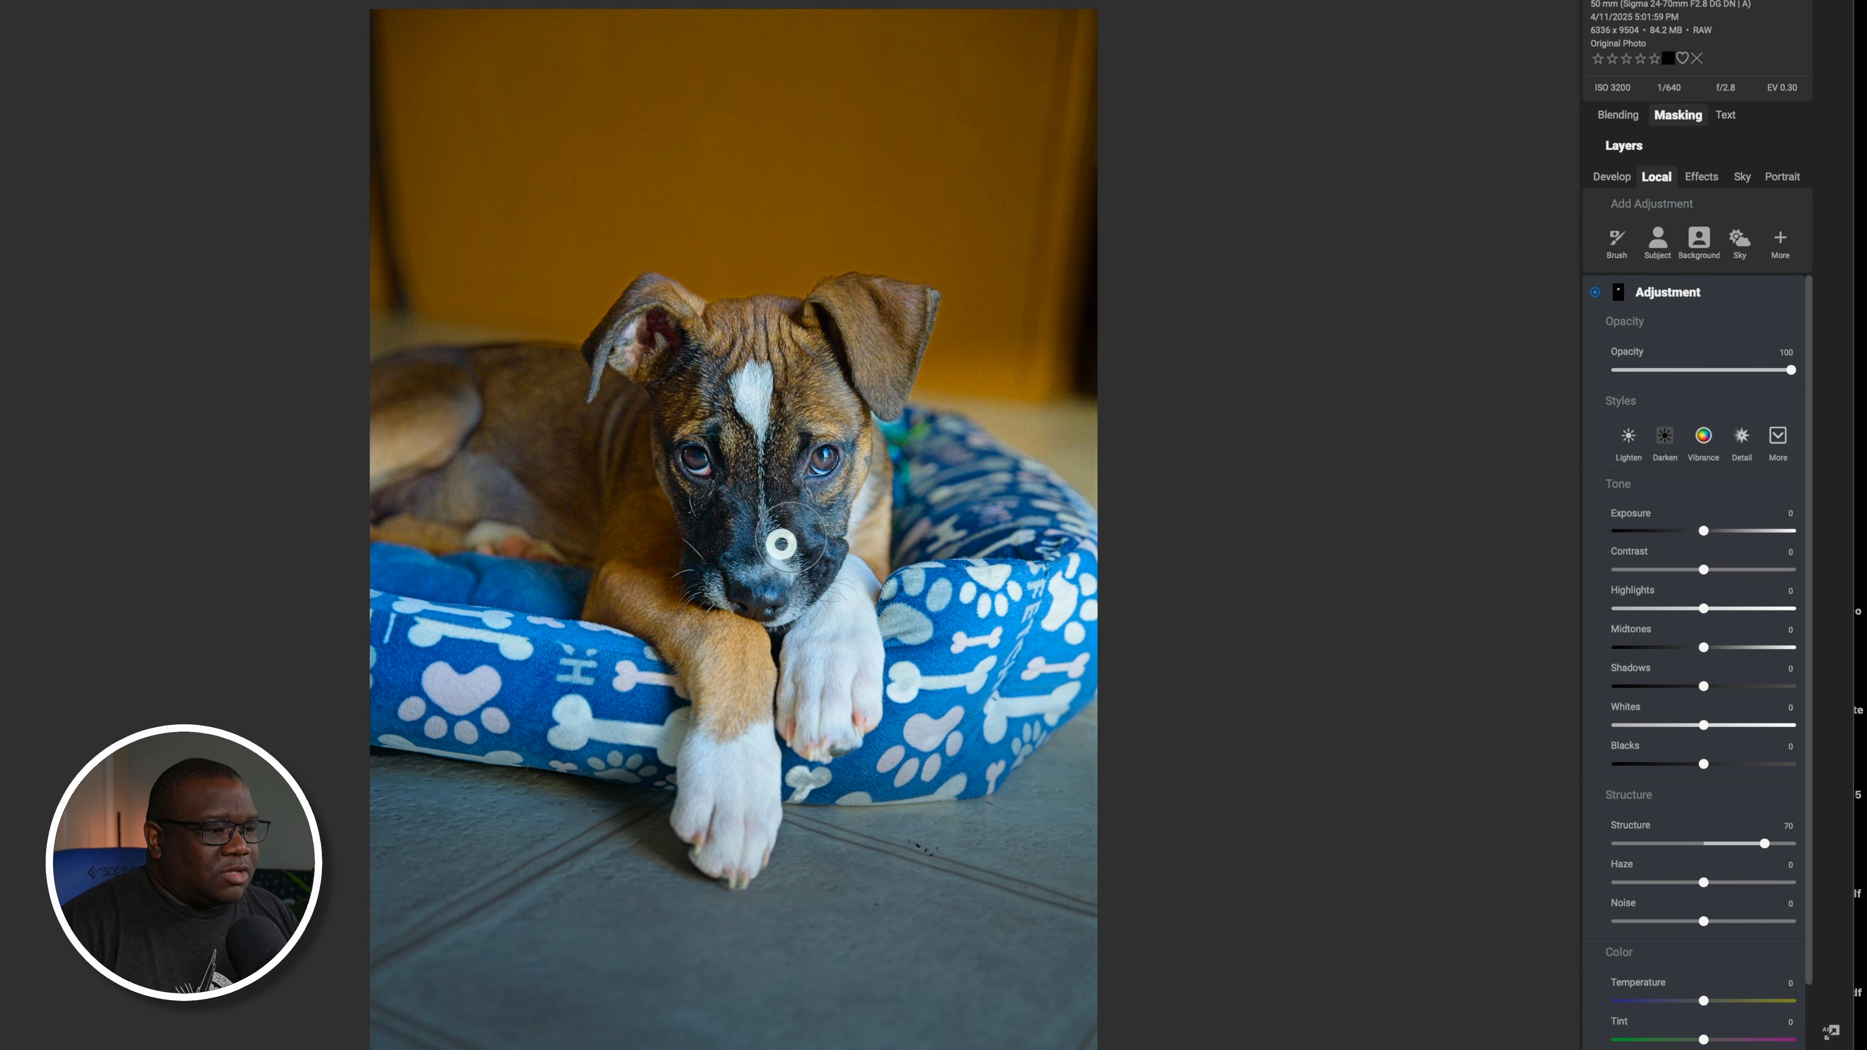
{"action": "left_click", "coordinate": [808, 537]}
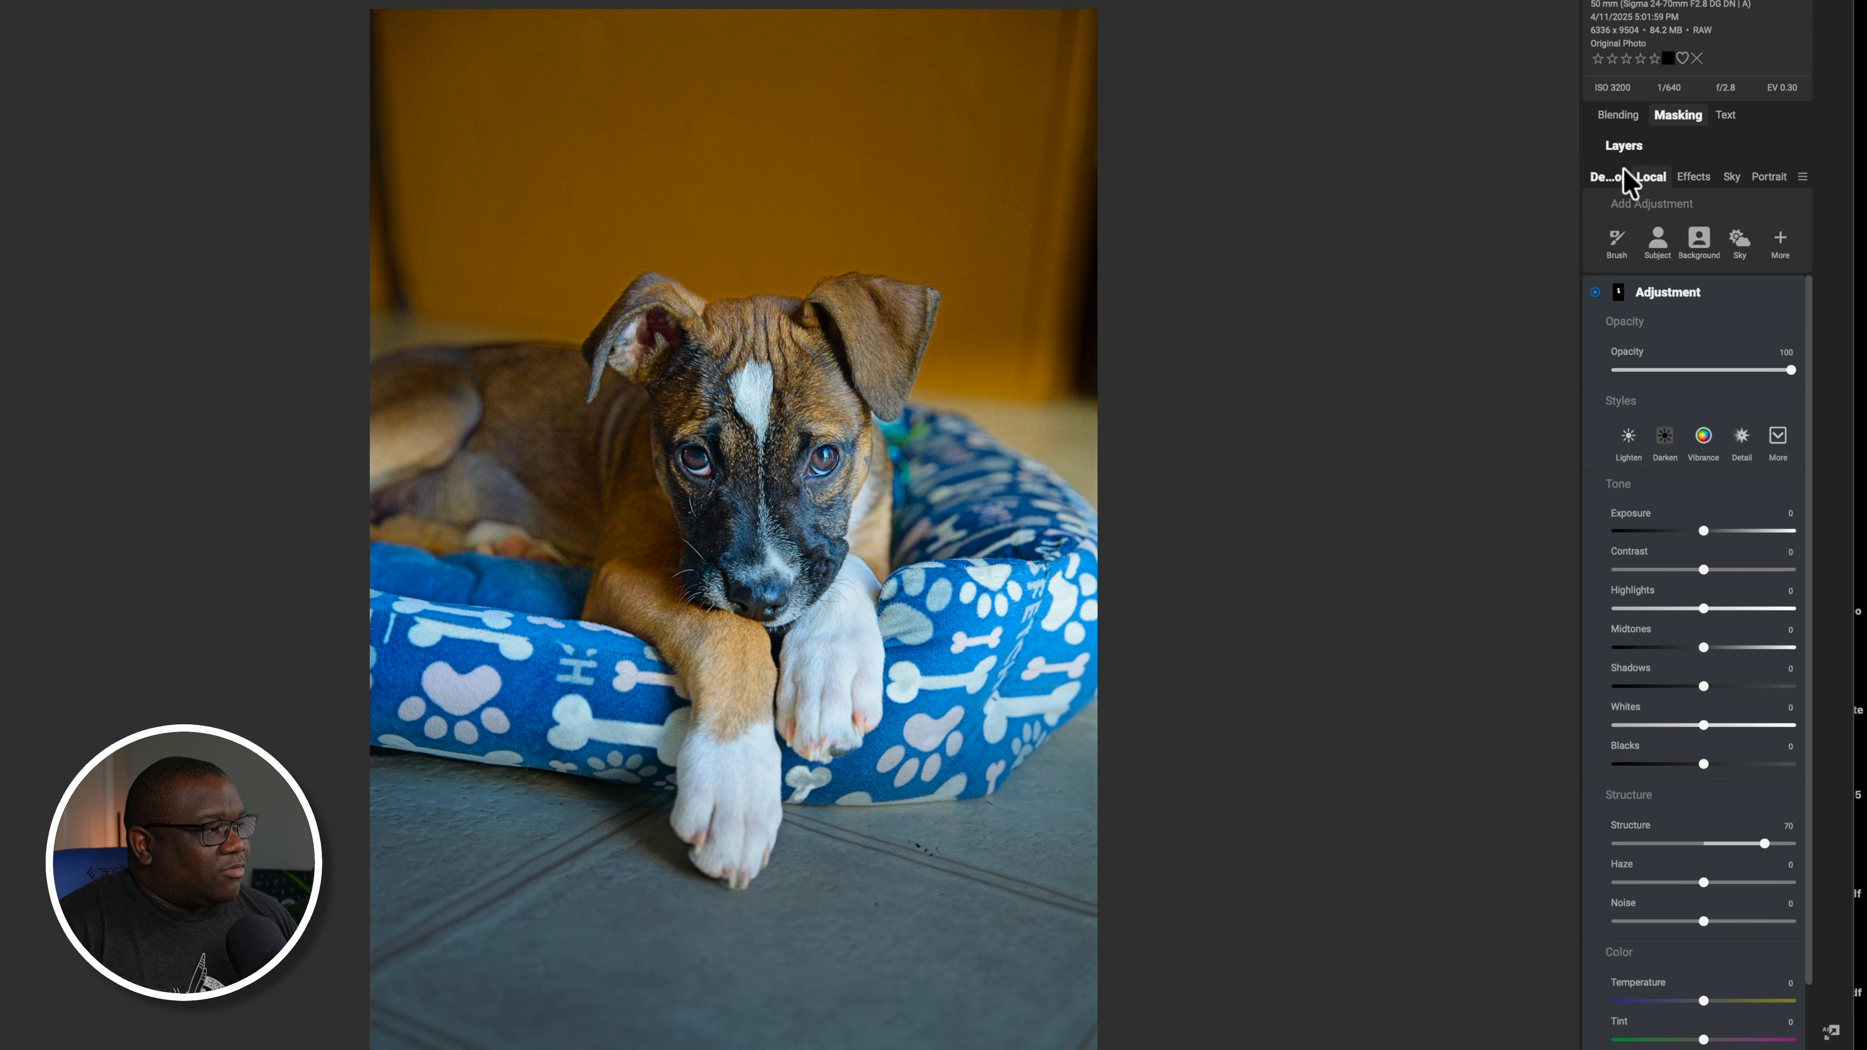
Set the mask overlay mode of the face brush adjustment to Color Overlay While Brushing
{"action": "left_click", "coordinate": [1678, 115]}
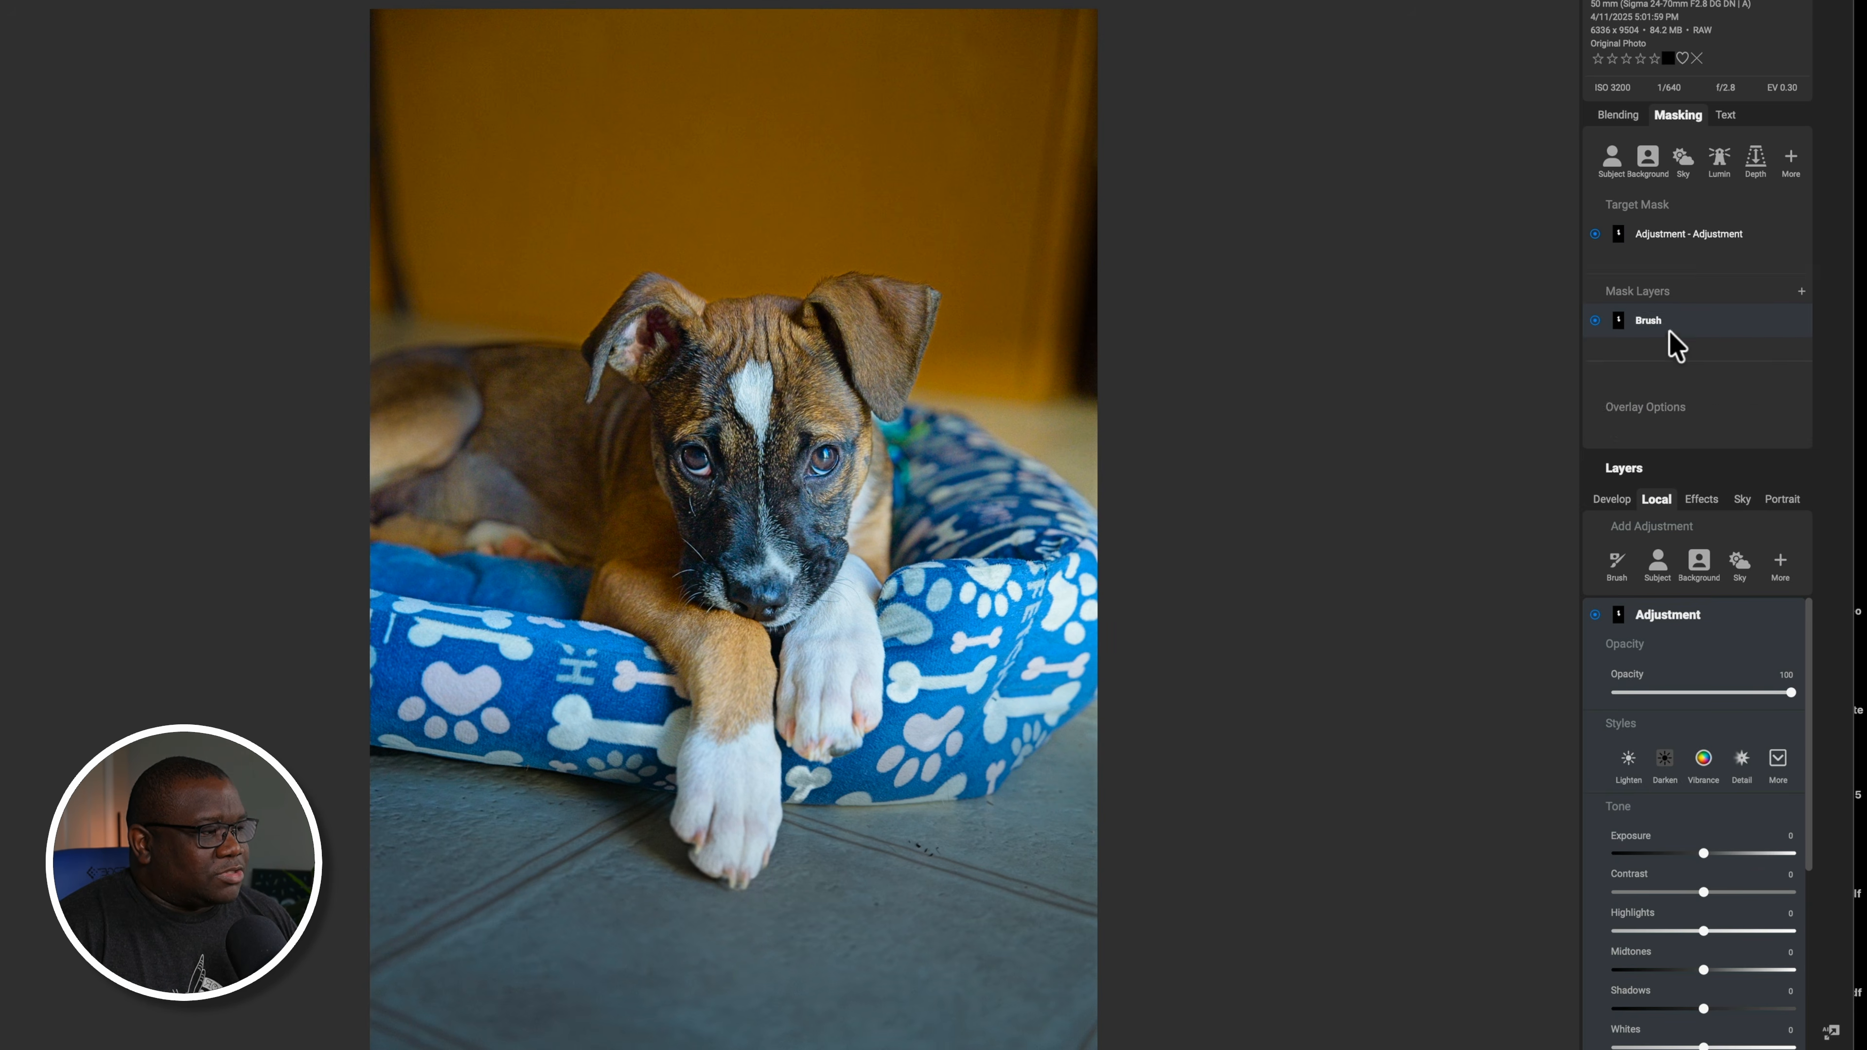
{"action": "left_click", "coordinate": [1669, 332]}
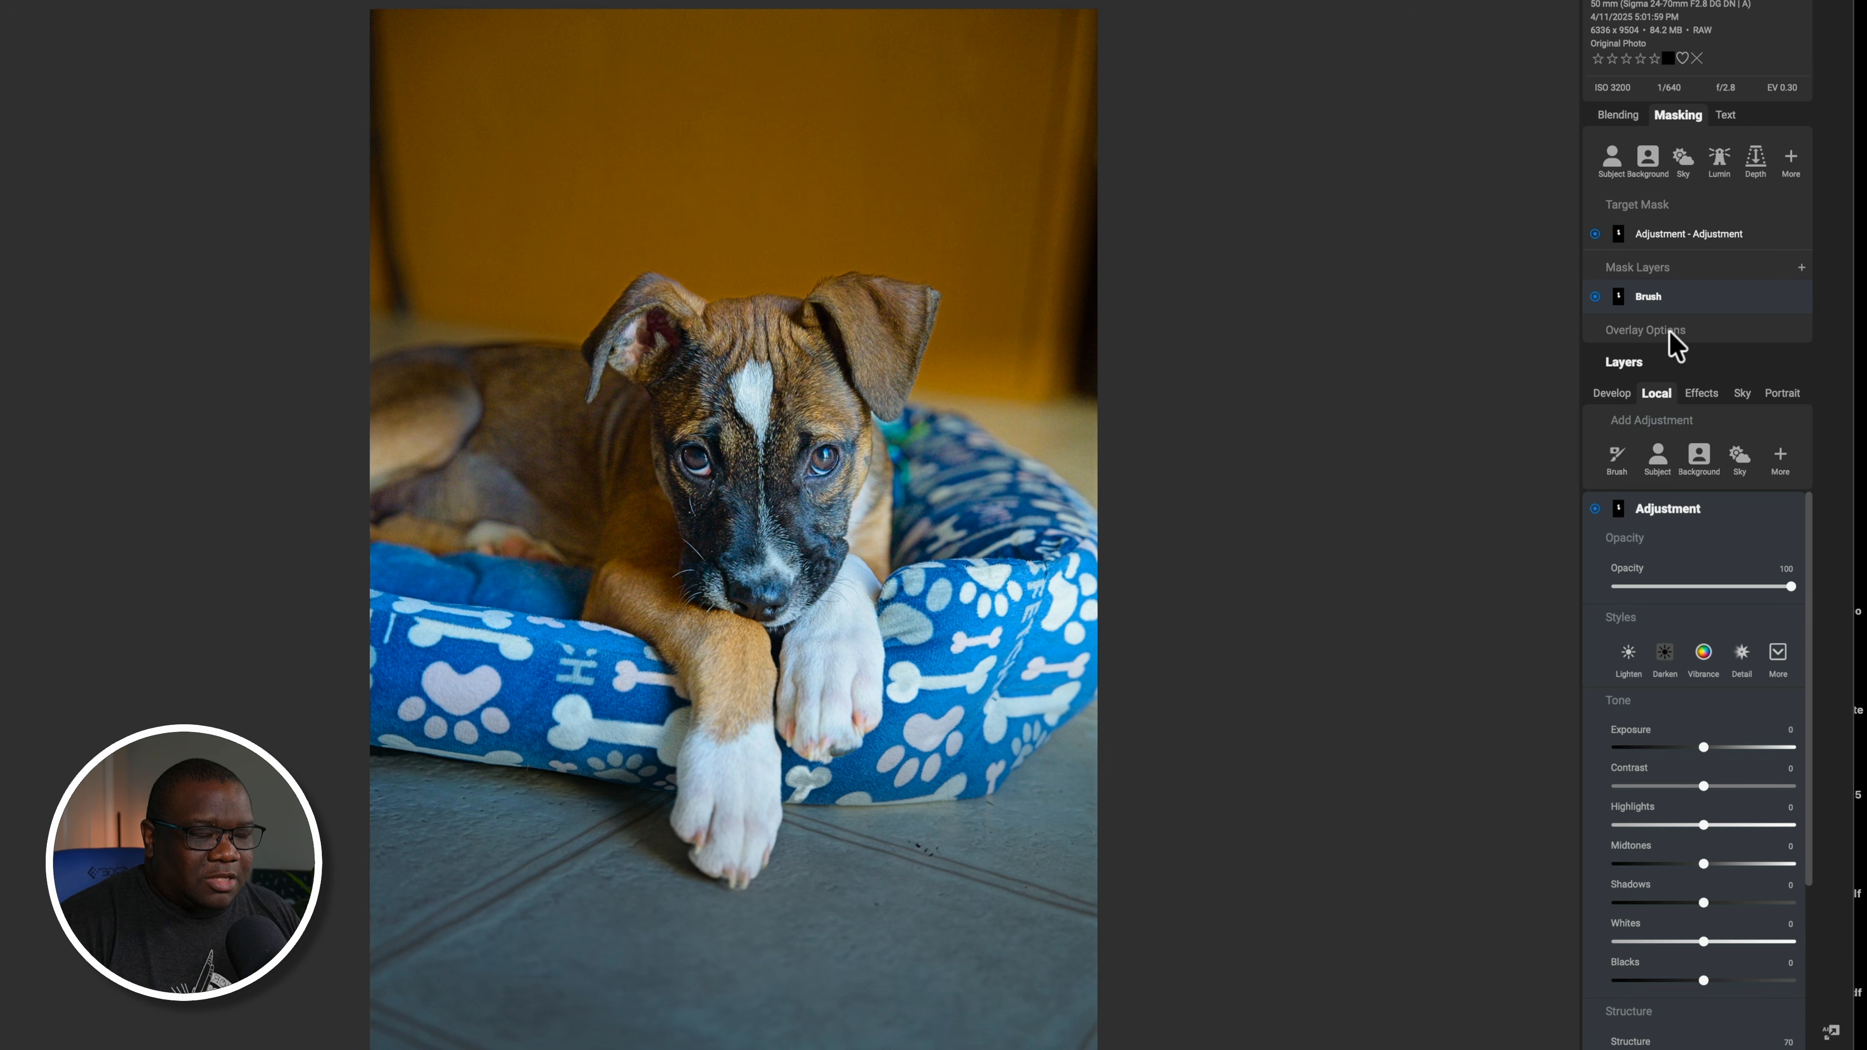
{"action": "left_click", "coordinate": [1649, 333]}
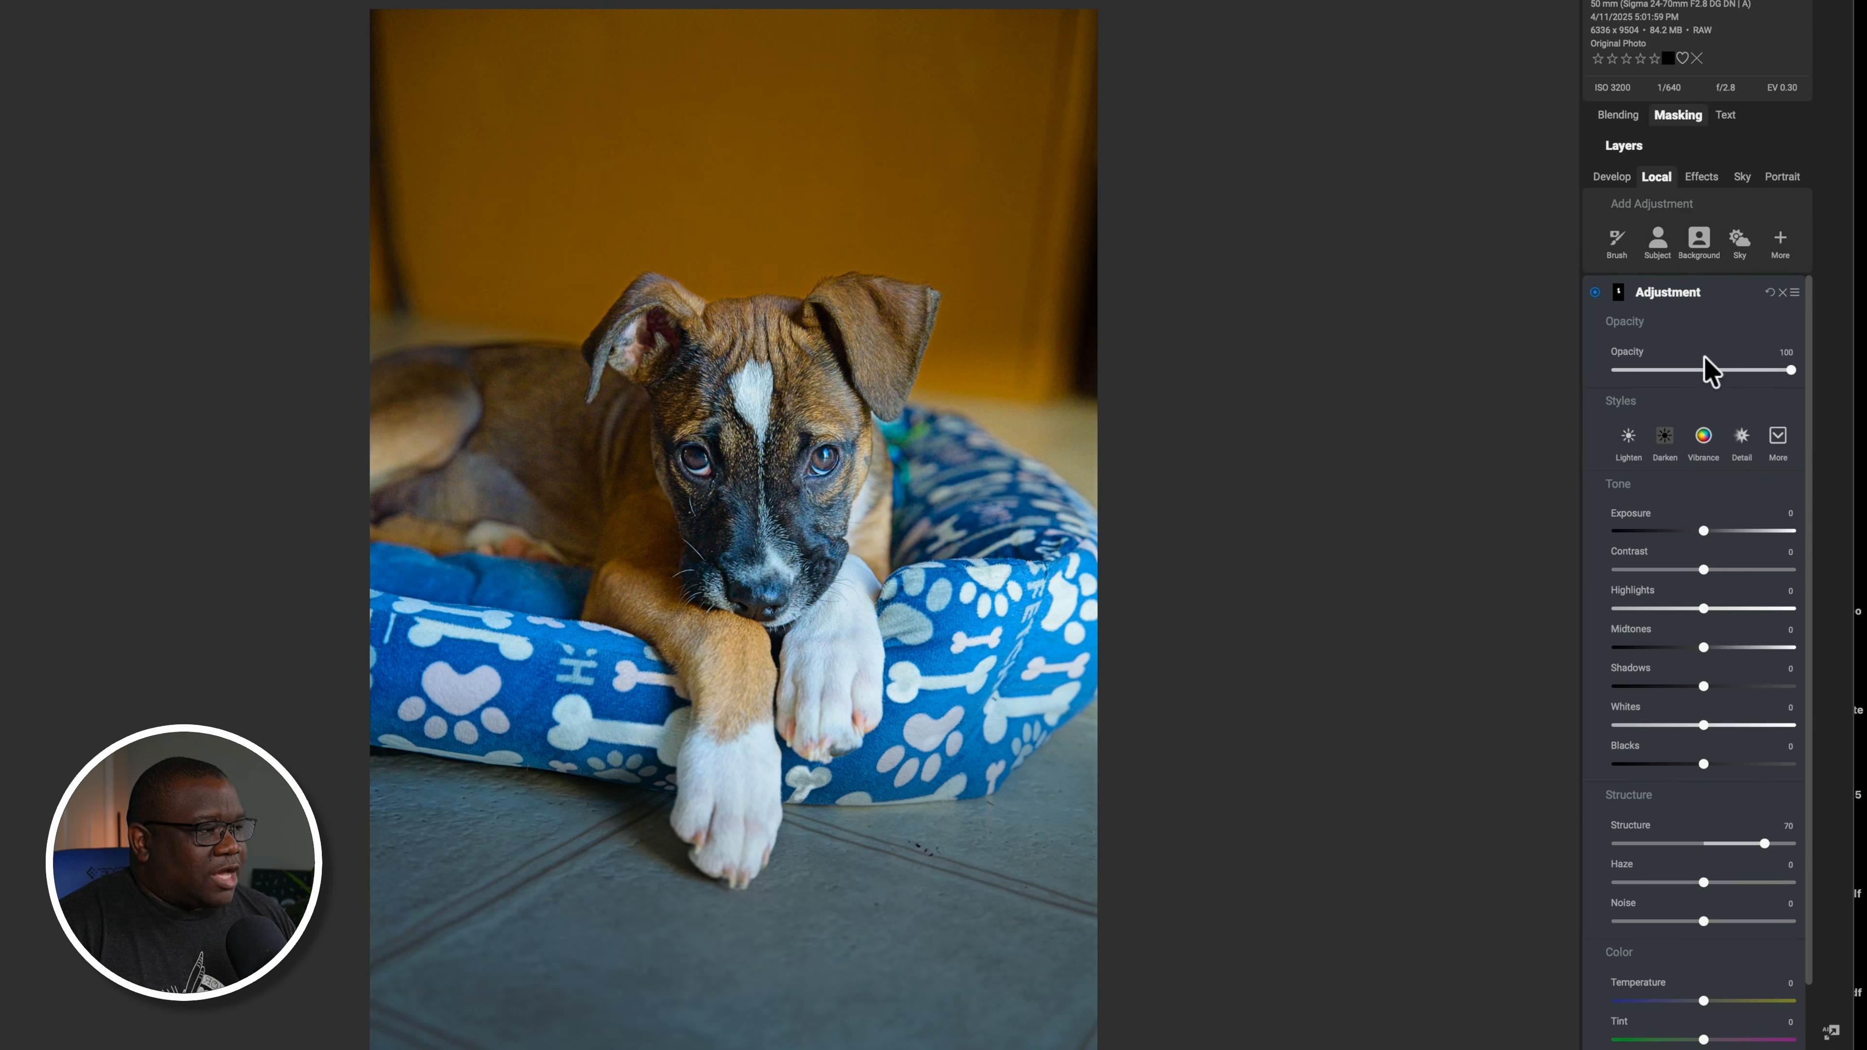
{"action": "left_click", "coordinate": [1677, 115]}
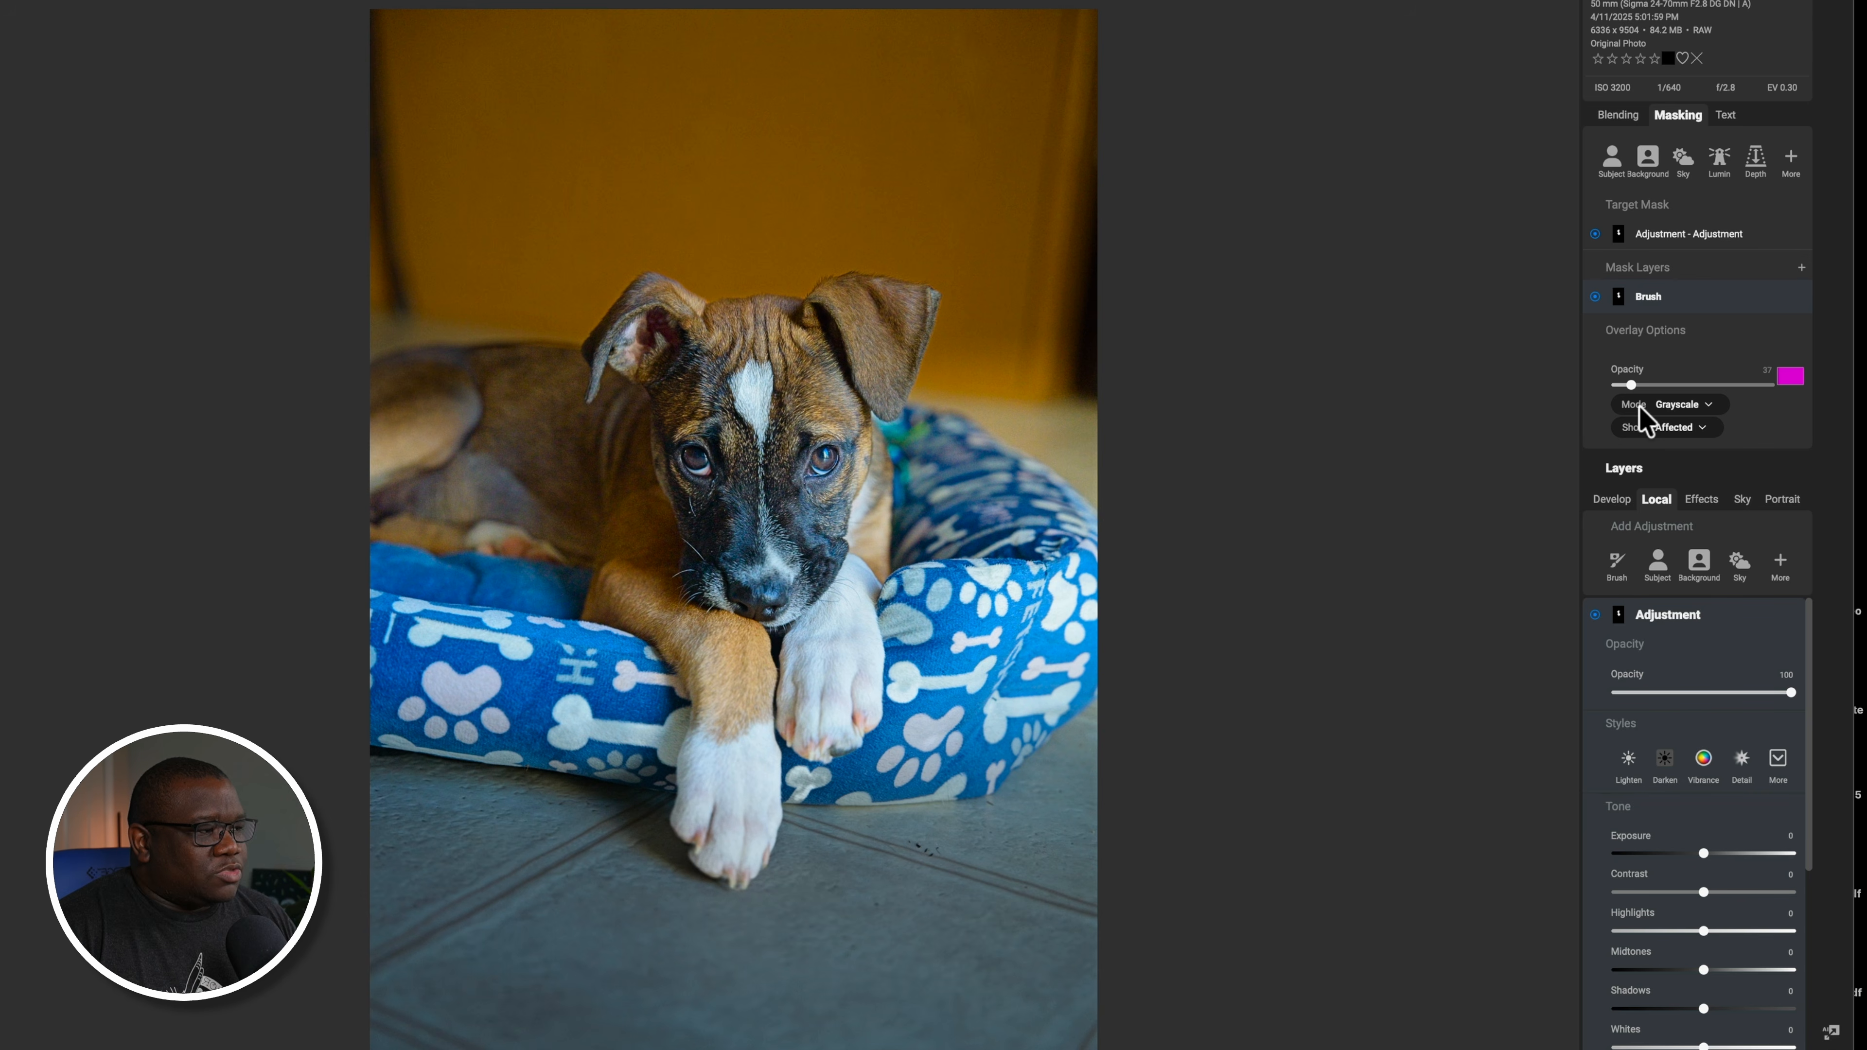
{"action": "left_click", "coordinate": [1673, 409]}
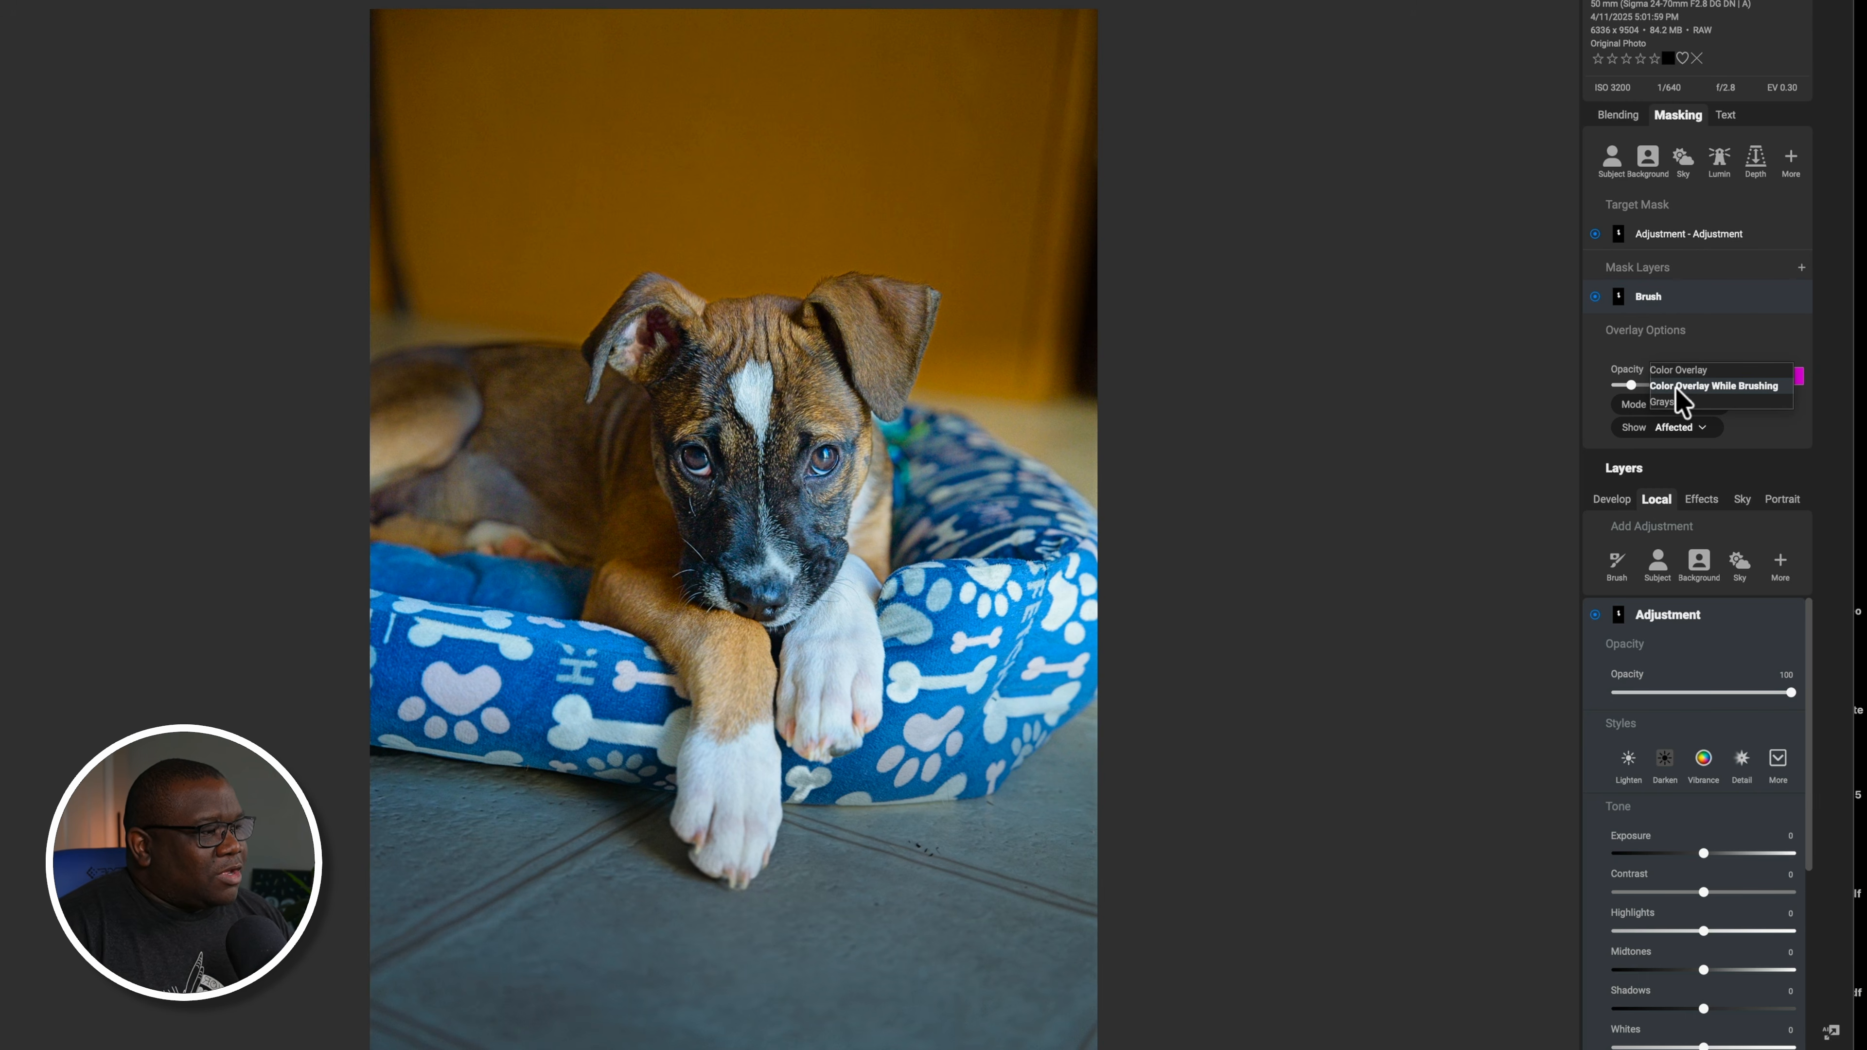
{"action": "left_click", "coordinate": [1677, 387]}
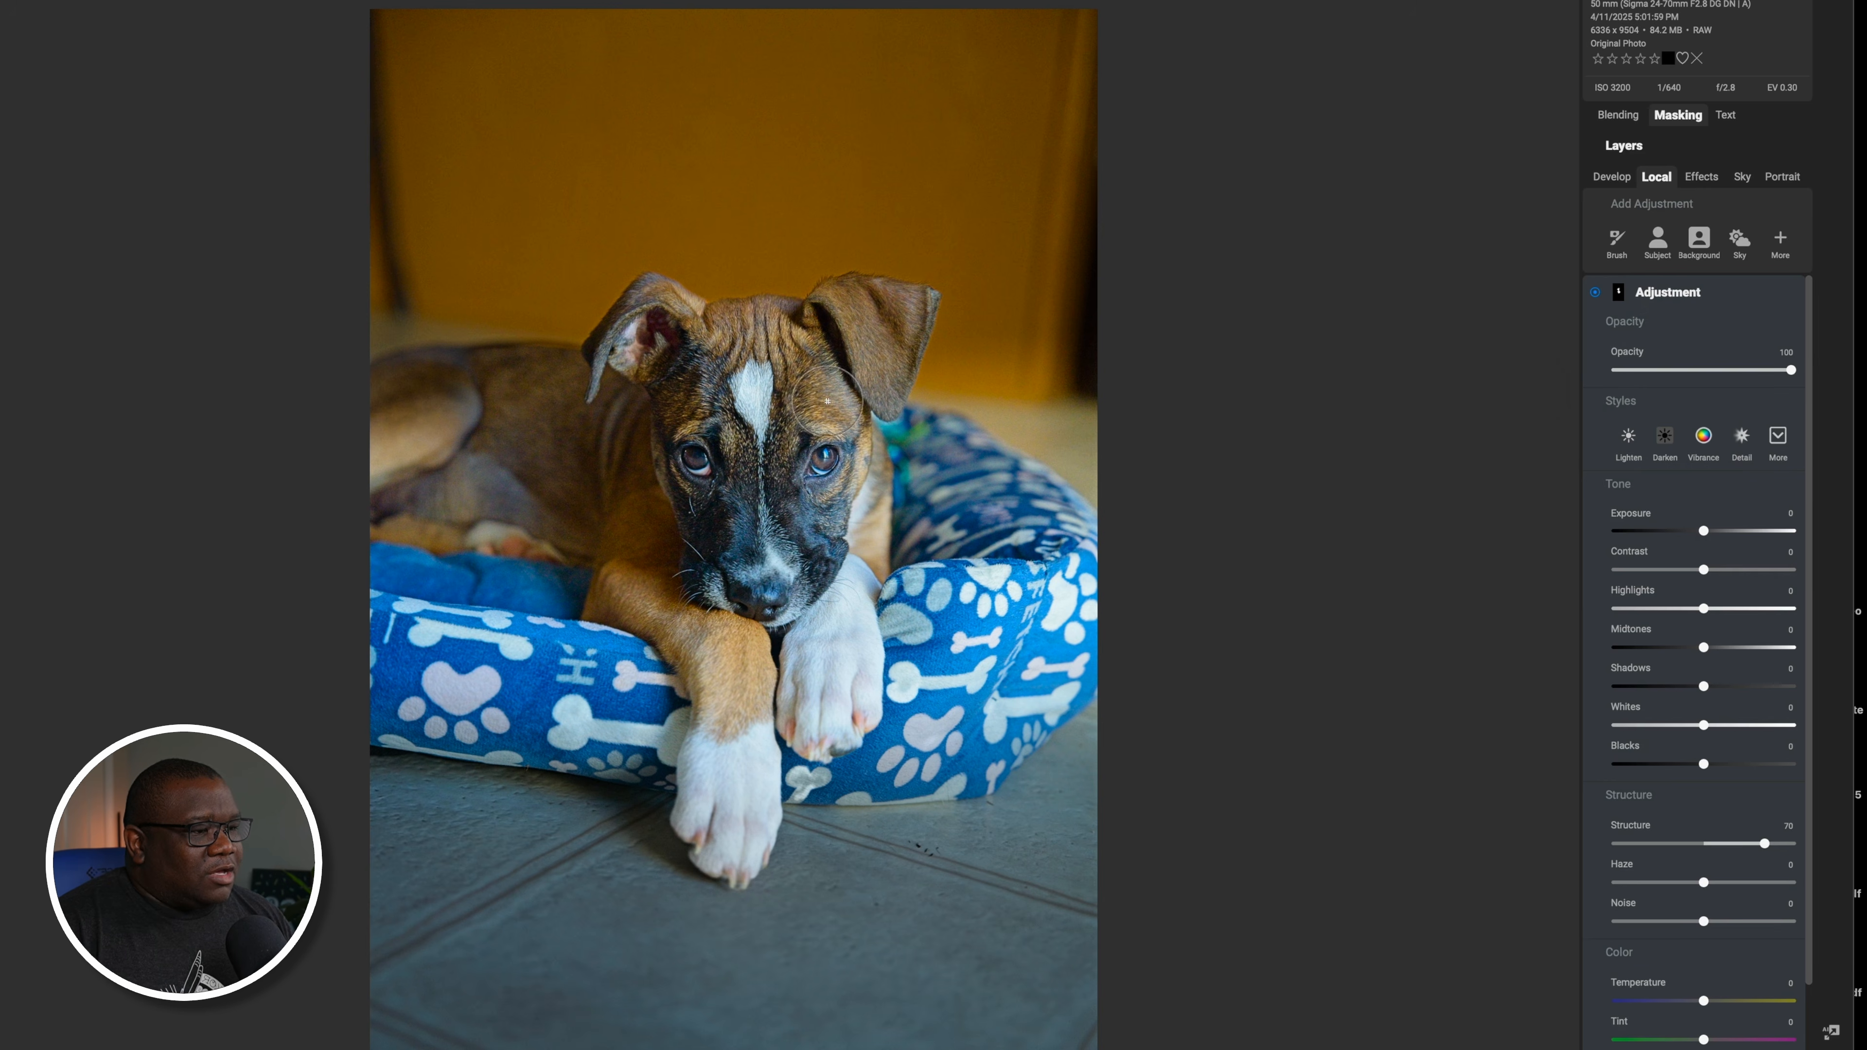
Paint the structure adjustment over the puppy's whole face and ears, using a smaller brush for the cheeks and ear edges
{"action": "mouse_move", "coordinate": [744, 366]}
{"action": "left_mouse_down"}
{"action": "mouse_move", "coordinate": [805, 371]}
{"action": "mouse_move", "coordinate": [787, 418]}
{"action": "mouse_move", "coordinate": [815, 367]}
{"action": "mouse_move", "coordinate": [844, 401]}
{"action": "mouse_move", "coordinate": [822, 327]}
{"action": "mouse_move", "coordinate": [843, 301]}
{"action": "mouse_move", "coordinate": [905, 322]}
{"action": "mouse_move", "coordinate": [873, 396]}
{"action": "mouse_move", "coordinate": [869, 327]}
{"action": "mouse_move", "coordinate": [861, 409]}
{"action": "mouse_move", "coordinate": [773, 427]}
{"action": "mouse_move", "coordinate": [758, 354]}
{"action": "mouse_move", "coordinate": [661, 314]}
{"action": "mouse_move", "coordinate": [622, 334]}
{"action": "mouse_move", "coordinate": [619, 354]}
{"action": "mouse_move", "coordinate": [649, 359]}
{"action": "mouse_move", "coordinate": [650, 302]}
{"action": "mouse_move", "coordinate": [678, 378]}
{"action": "mouse_move", "coordinate": [715, 359]}
{"action": "mouse_move", "coordinate": [769, 389]}
{"action": "mouse_move", "coordinate": [767, 438]}
{"action": "mouse_move", "coordinate": [711, 401]}
{"action": "mouse_move", "coordinate": [667, 413]}
{"action": "mouse_move", "coordinate": [727, 401]}
{"action": "mouse_move", "coordinate": [757, 507]}
{"action": "mouse_move", "coordinate": [741, 611]}
{"action": "mouse_move", "coordinate": [694, 558]}
{"action": "mouse_move", "coordinate": [821, 531]}
{"action": "left_mouse_up"}
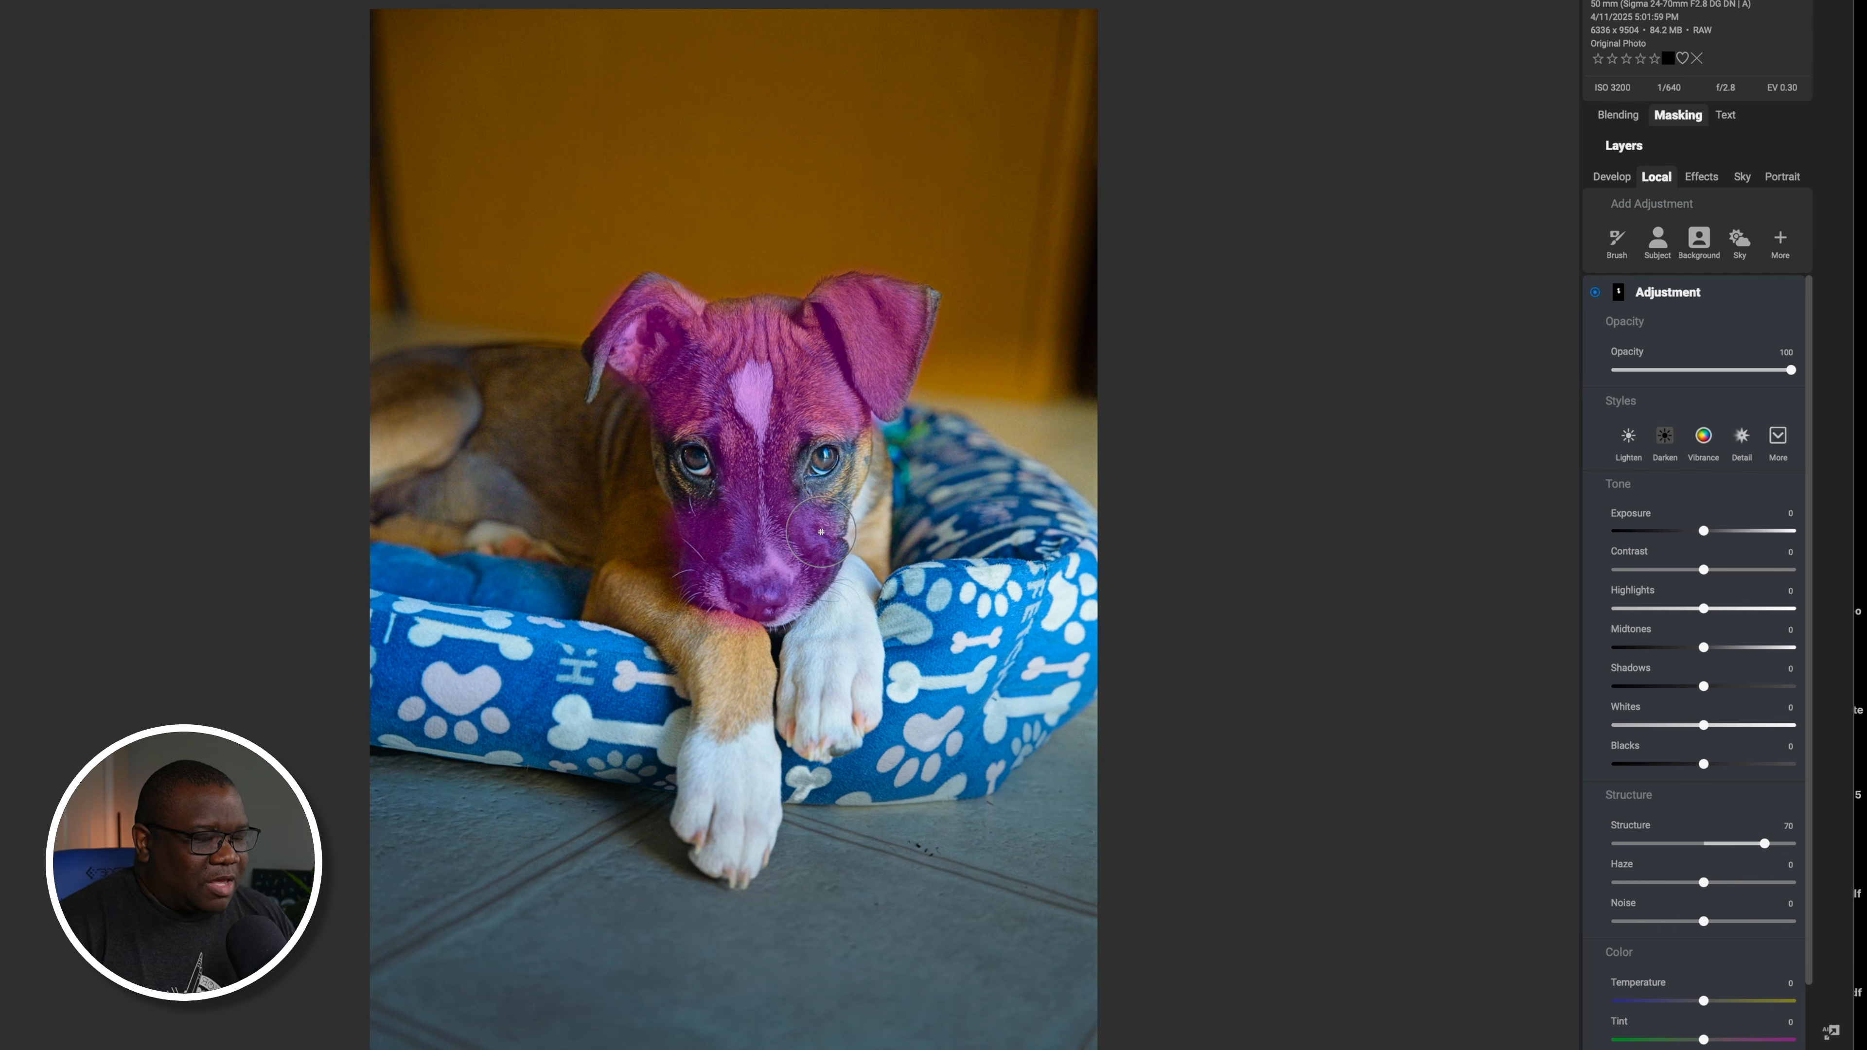
{"action": "key", "text": "bracketleft"}
{"action": "key", "text": "bracketleft"}
{"action": "key", "text": "bracketleft"}
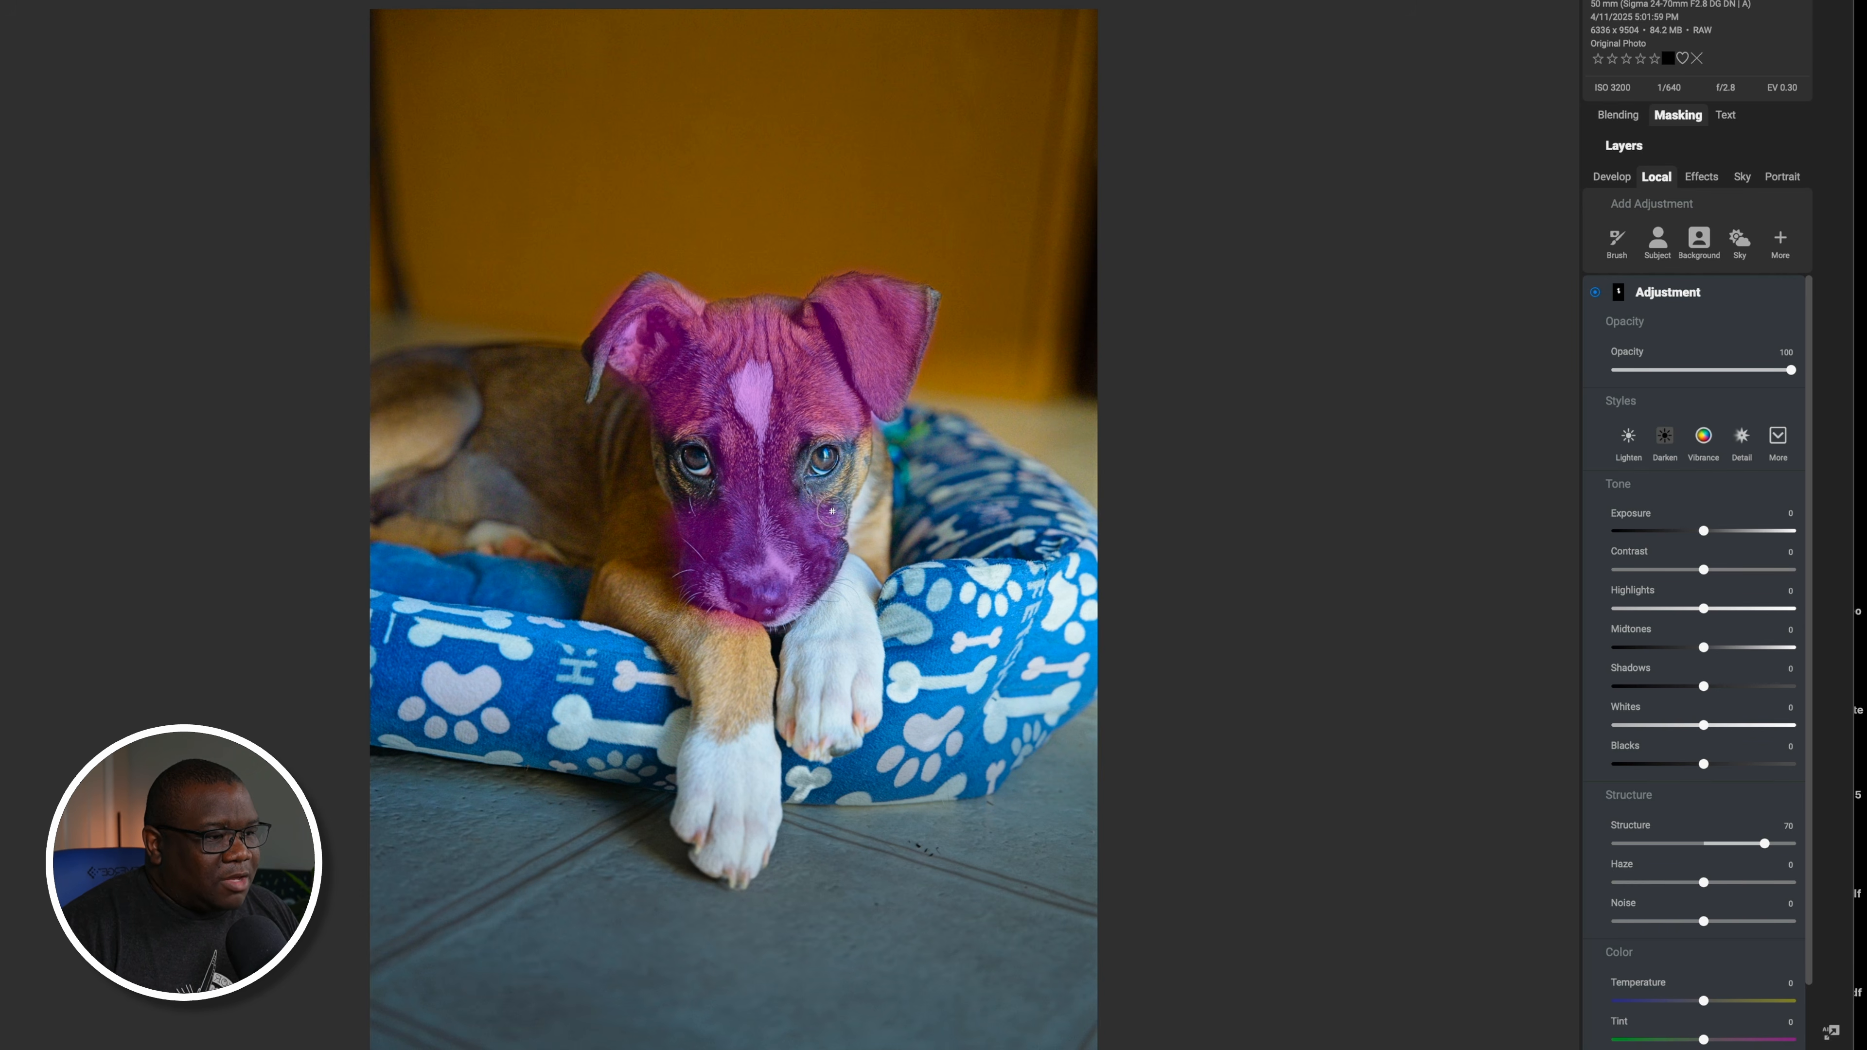
{"action": "mouse_move", "coordinate": [829, 540]}
{"action": "left_mouse_down"}
{"action": "mouse_move", "coordinate": [820, 562]}
{"action": "mouse_move", "coordinate": [859, 423]}
{"action": "mouse_move", "coordinate": [834, 505]}
{"action": "left_mouse_up"}
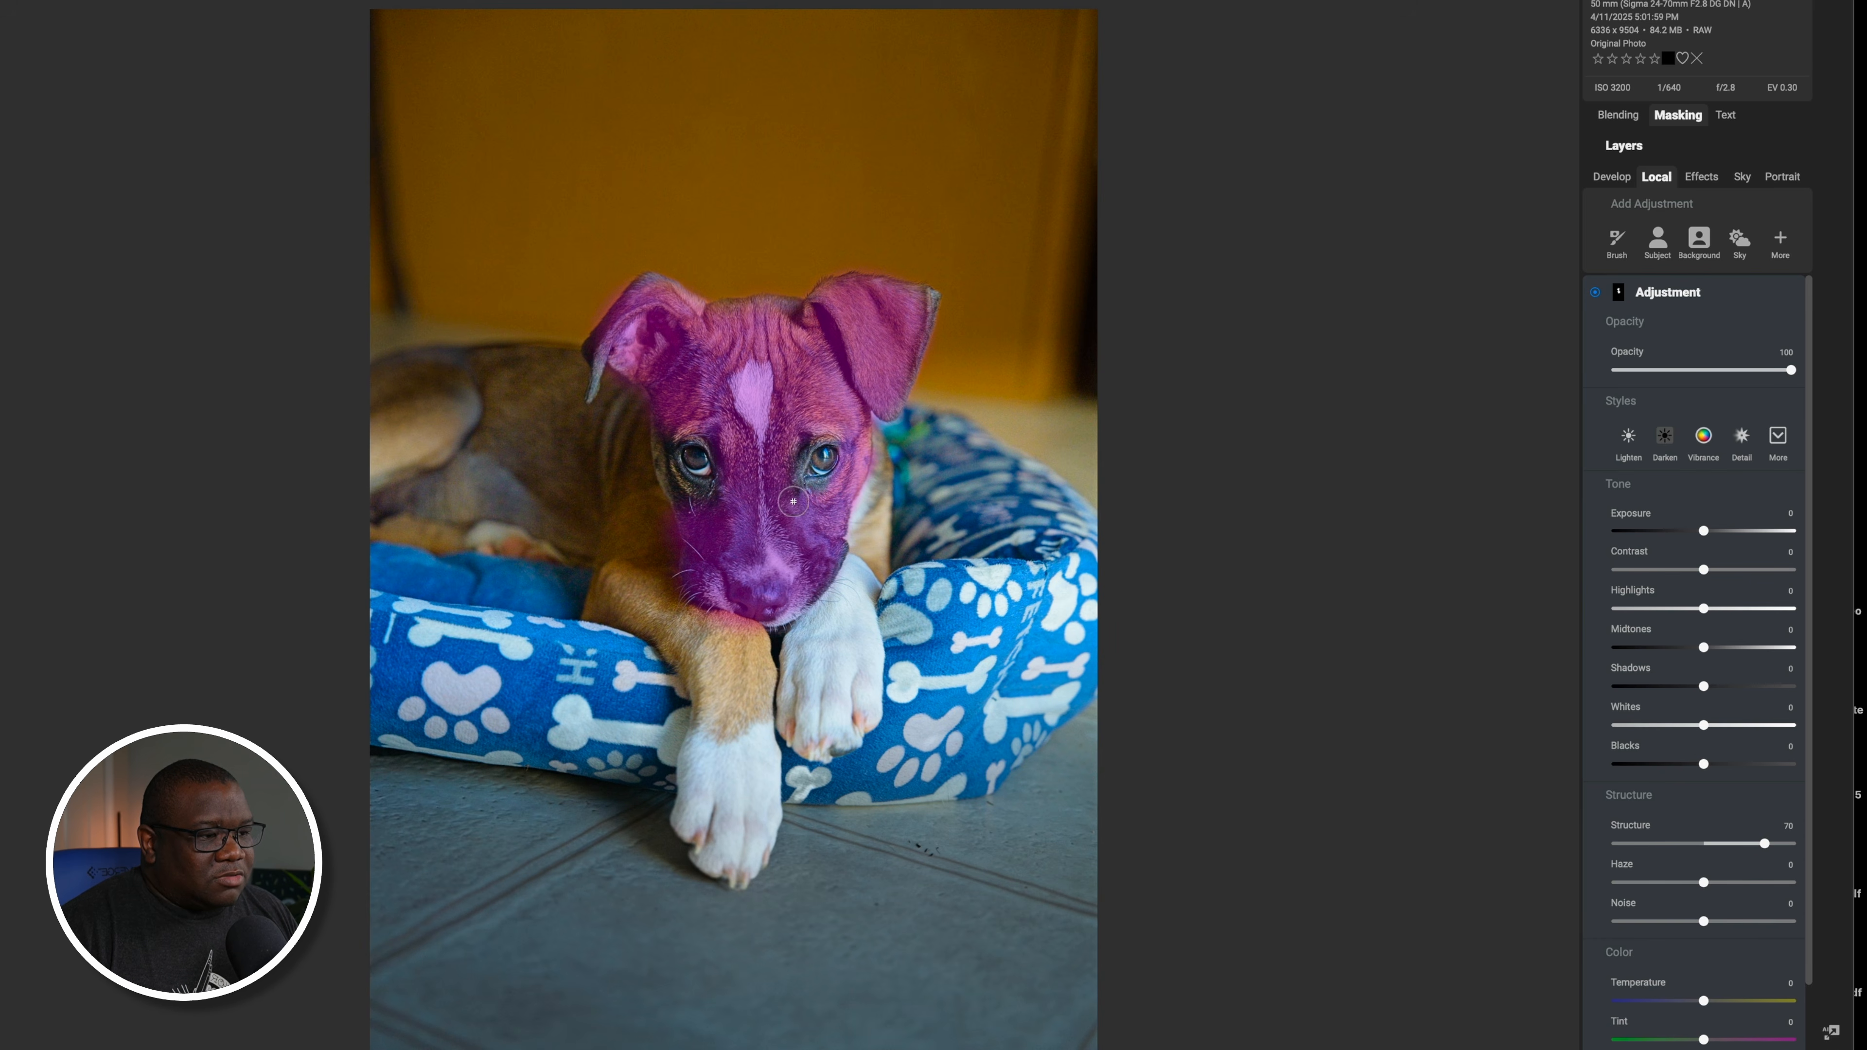
{"action": "mouse_move", "coordinate": [709, 512]}
{"action": "left_mouse_down"}
{"action": "mouse_move", "coordinate": [662, 470]}
{"action": "mouse_move", "coordinate": [659, 372]}
{"action": "mouse_move", "coordinate": [612, 352]}
{"action": "left_mouse_up"}
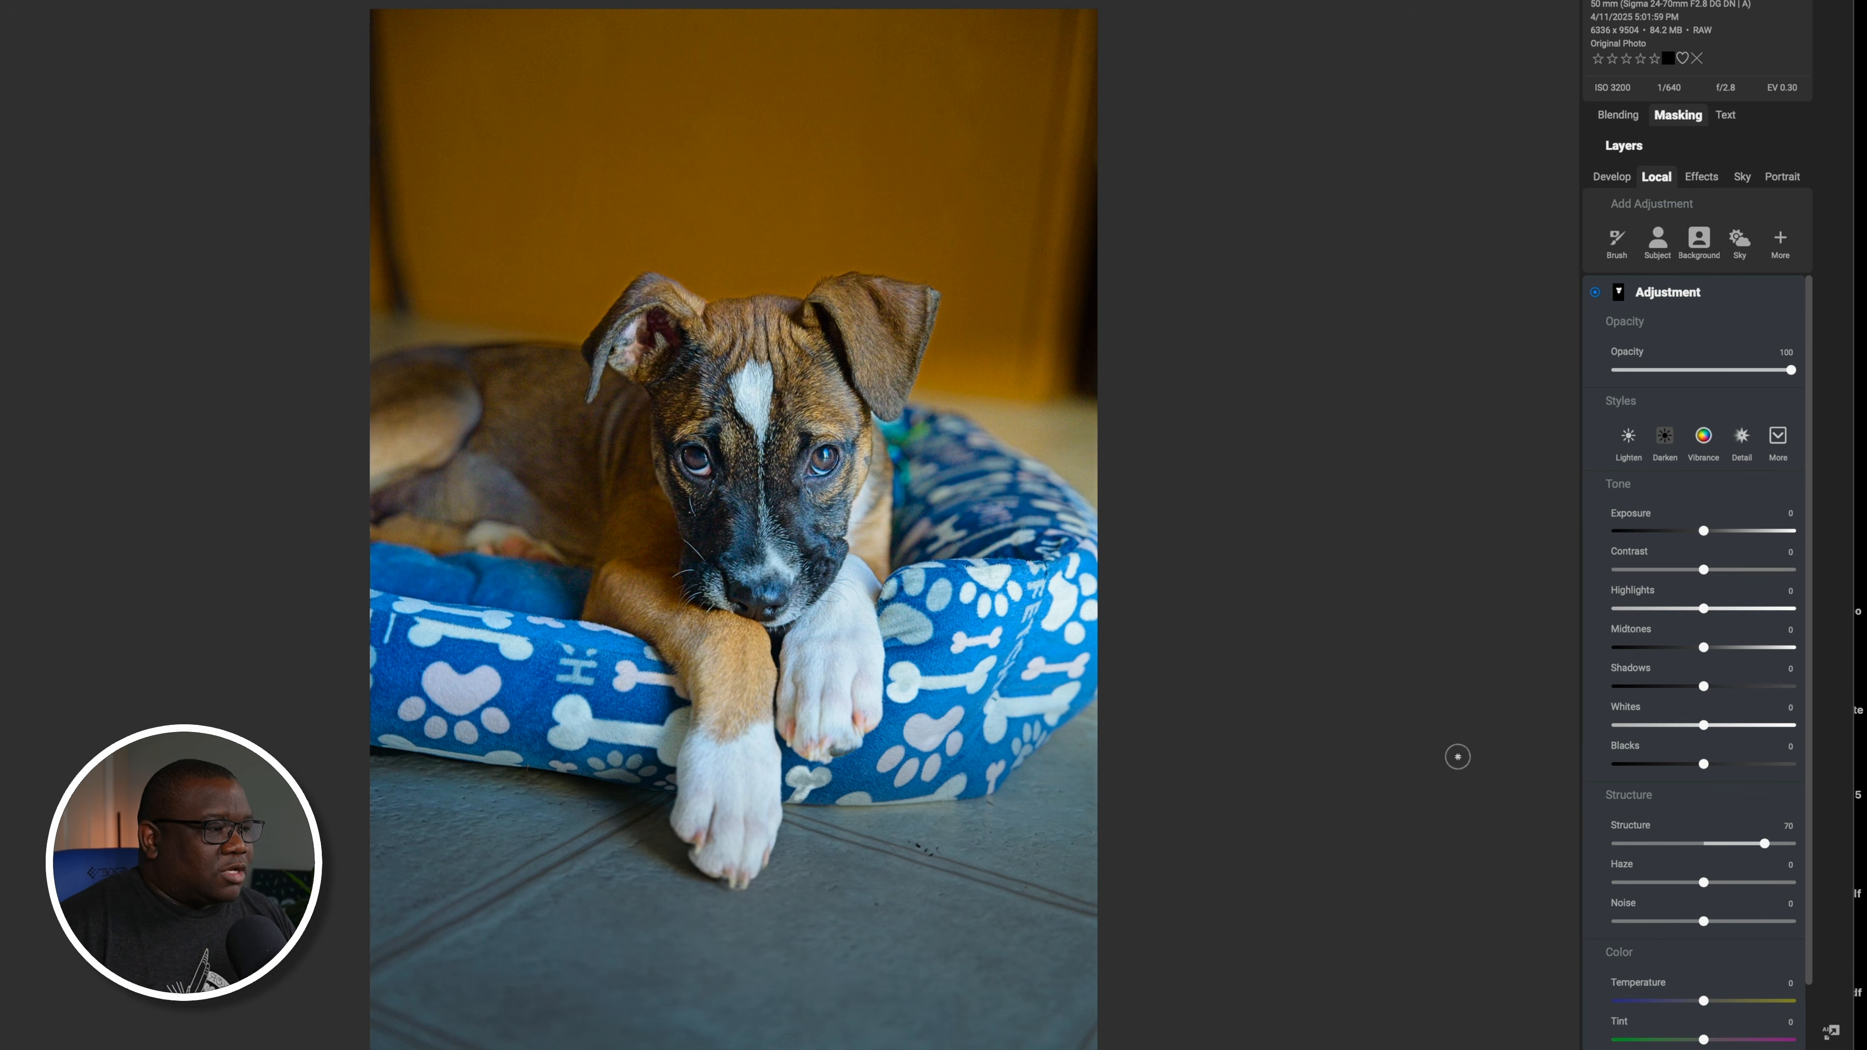
Compare the photo with and without the face adjustment, set its contrast to 14 and collapse its settings
{"action": "left_click", "coordinate": [1595, 293]}
{"action": "left_click", "coordinate": [1596, 293]}
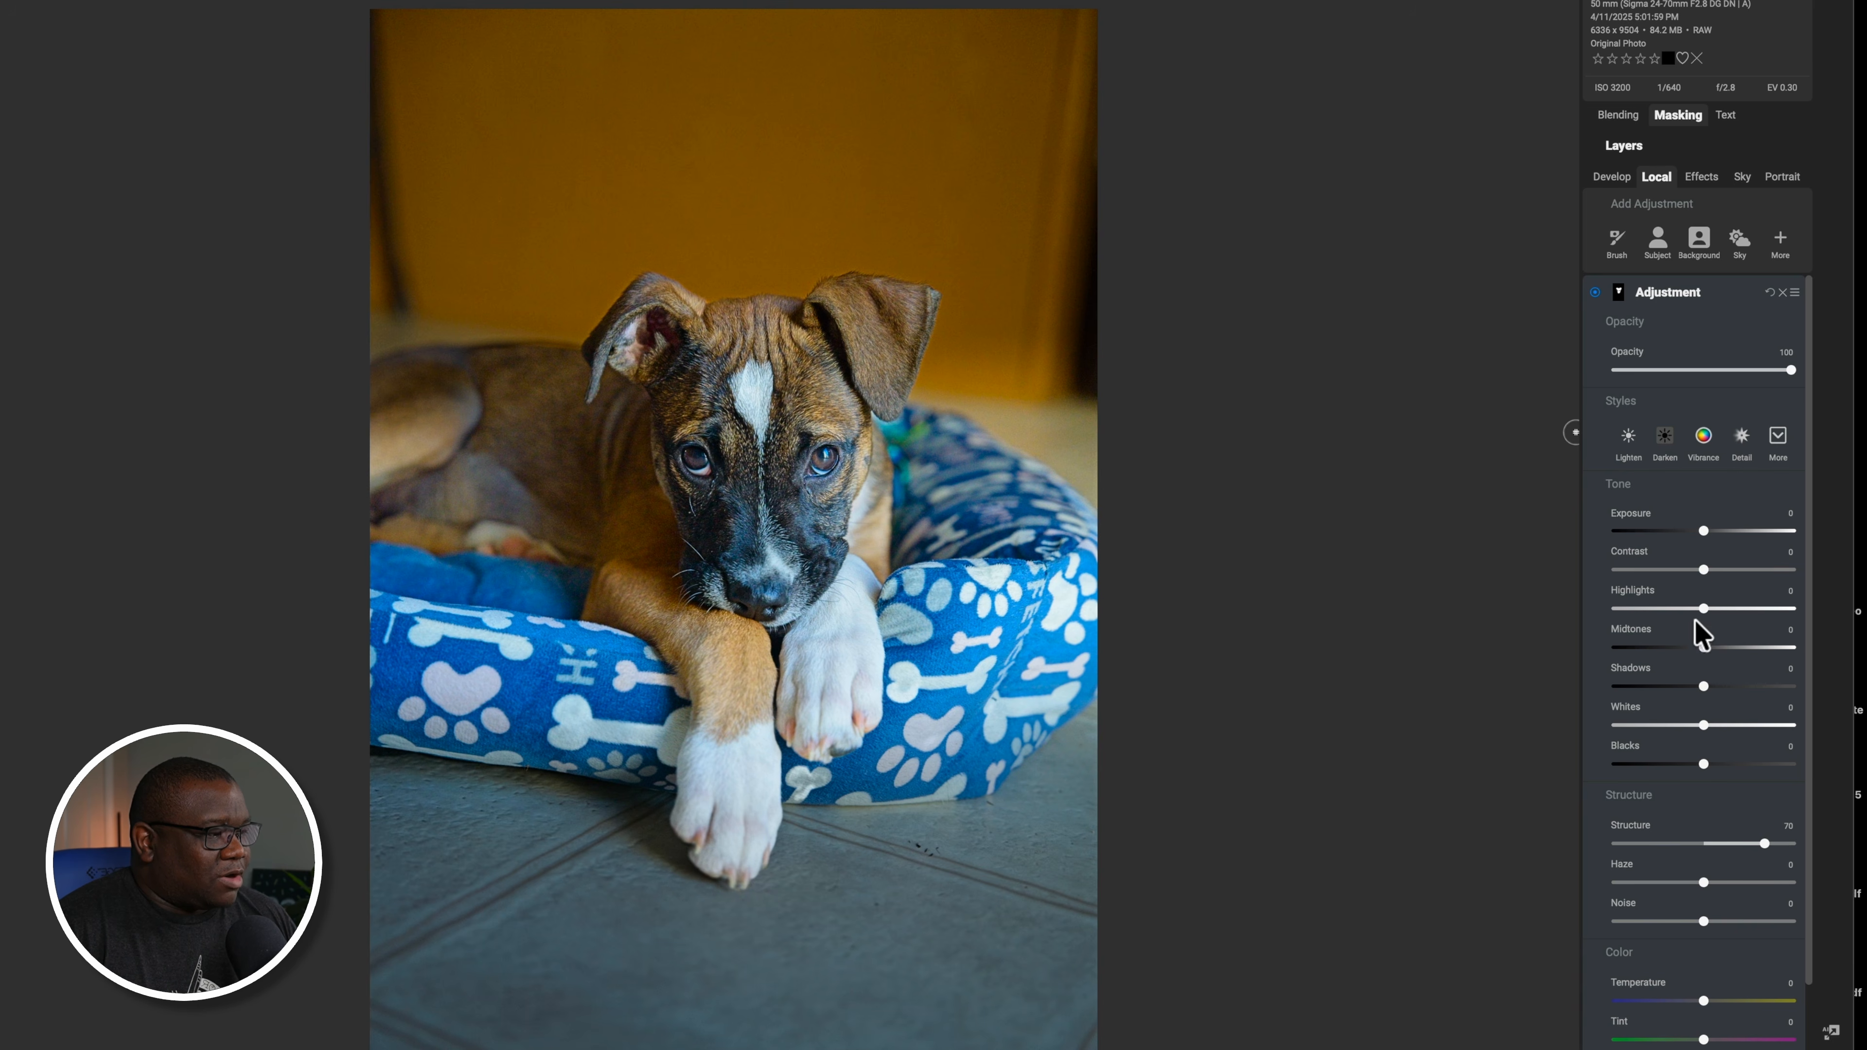
{"action": "left_click_drag", "start_coordinate": [1708, 567], "coordinate": [1716, 569]}
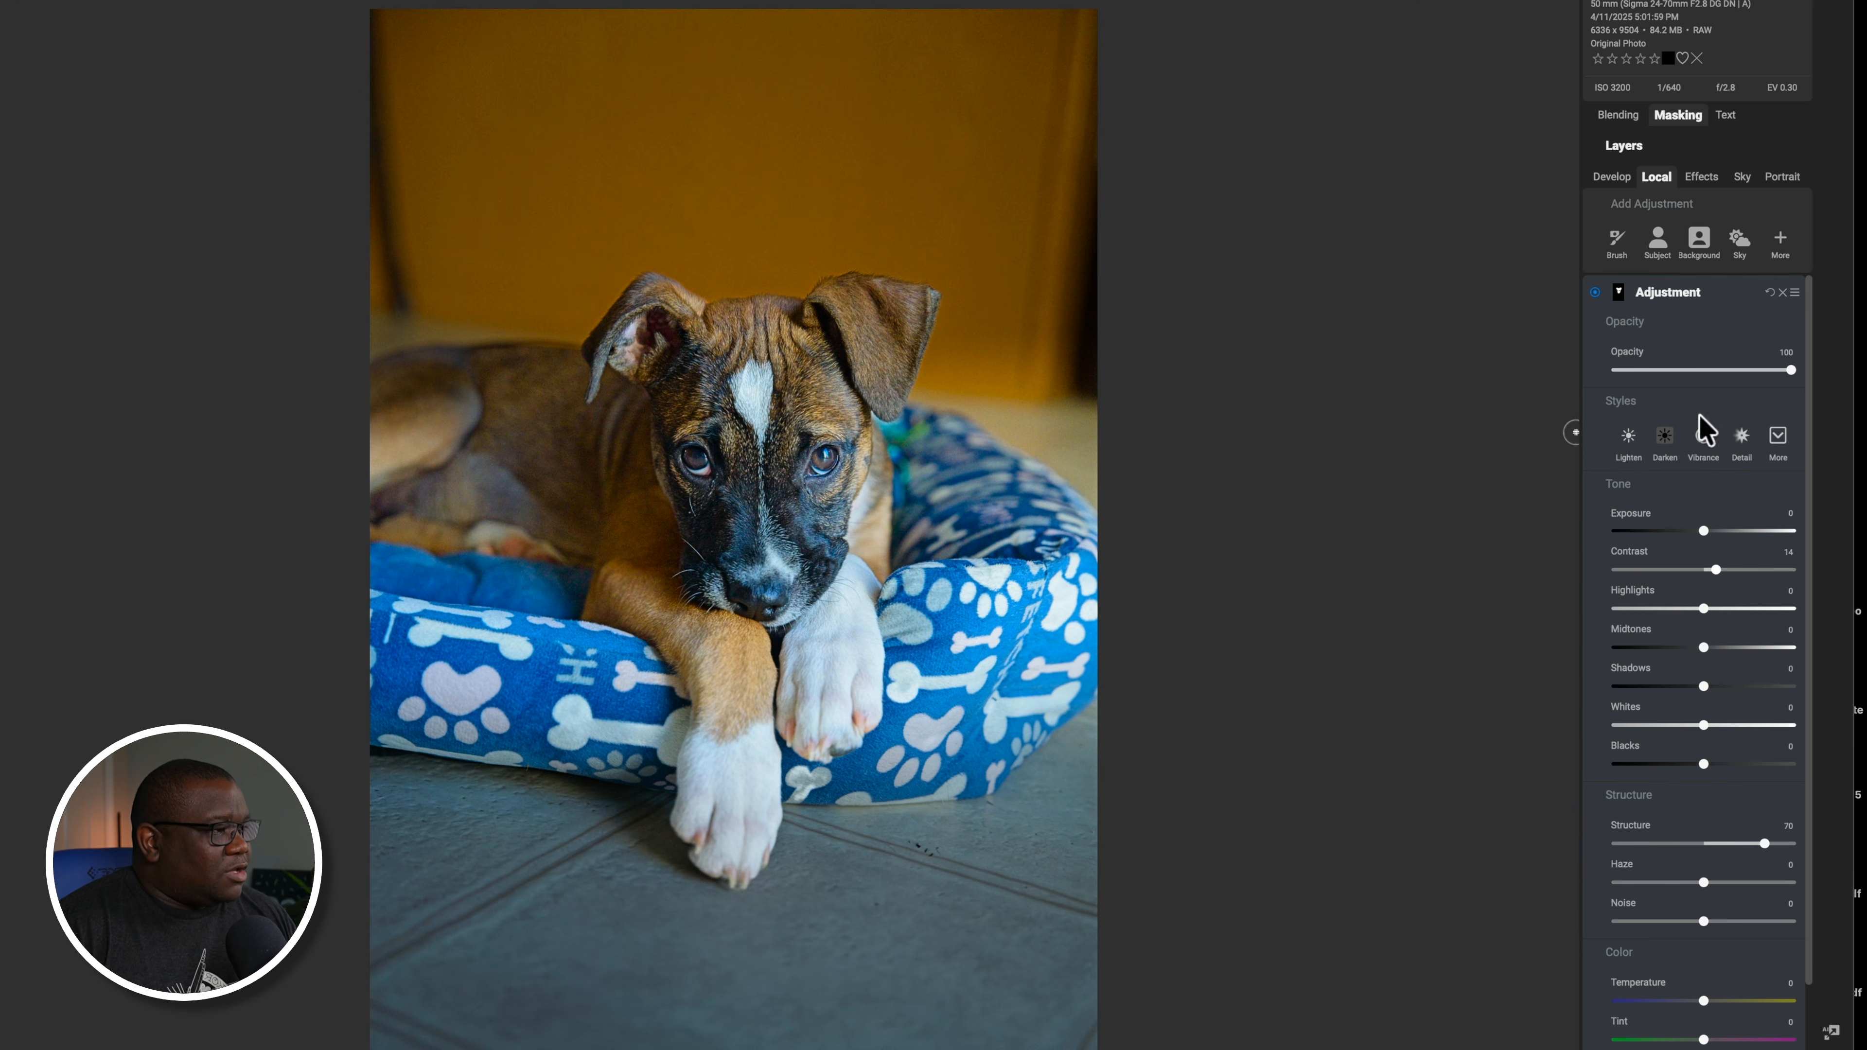
{"action": "left_click", "coordinate": [1709, 296]}
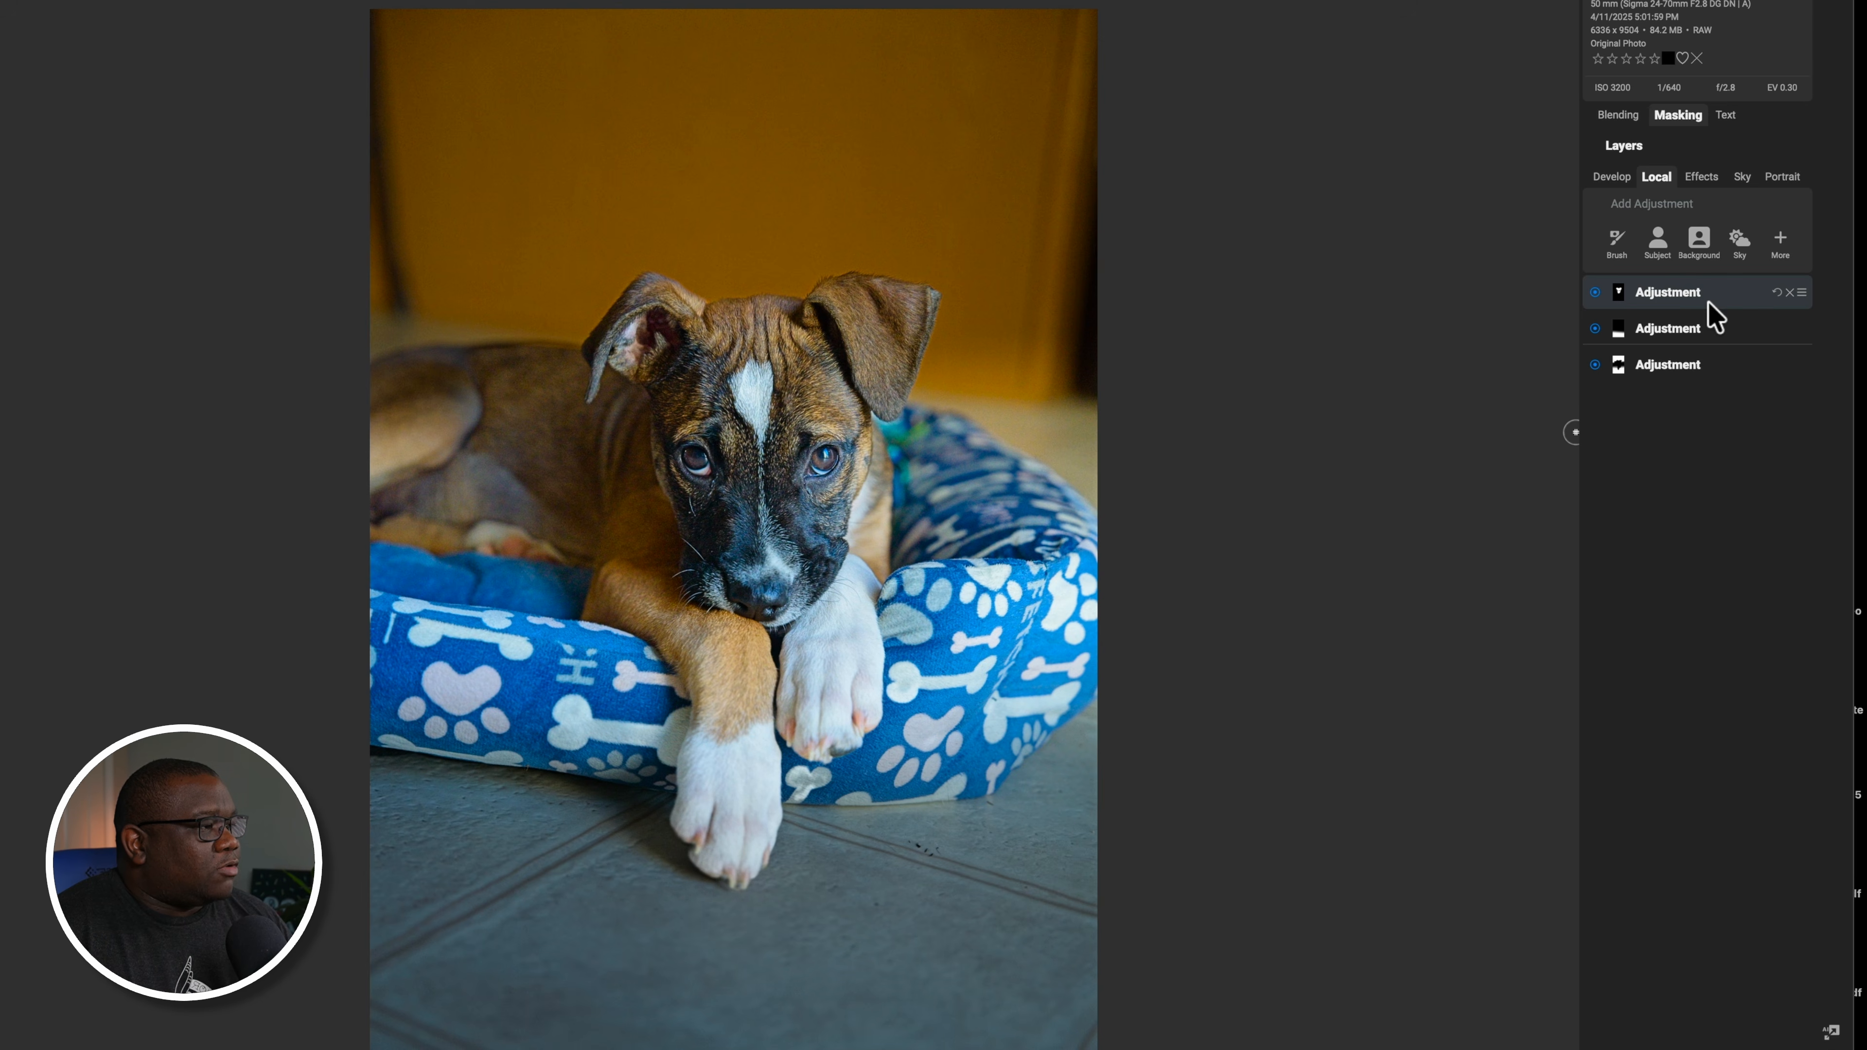
Add a new brush adjustment and apply the FWP - Animal Eye Brush style to it
{"action": "left_click", "coordinate": [1617, 243]}
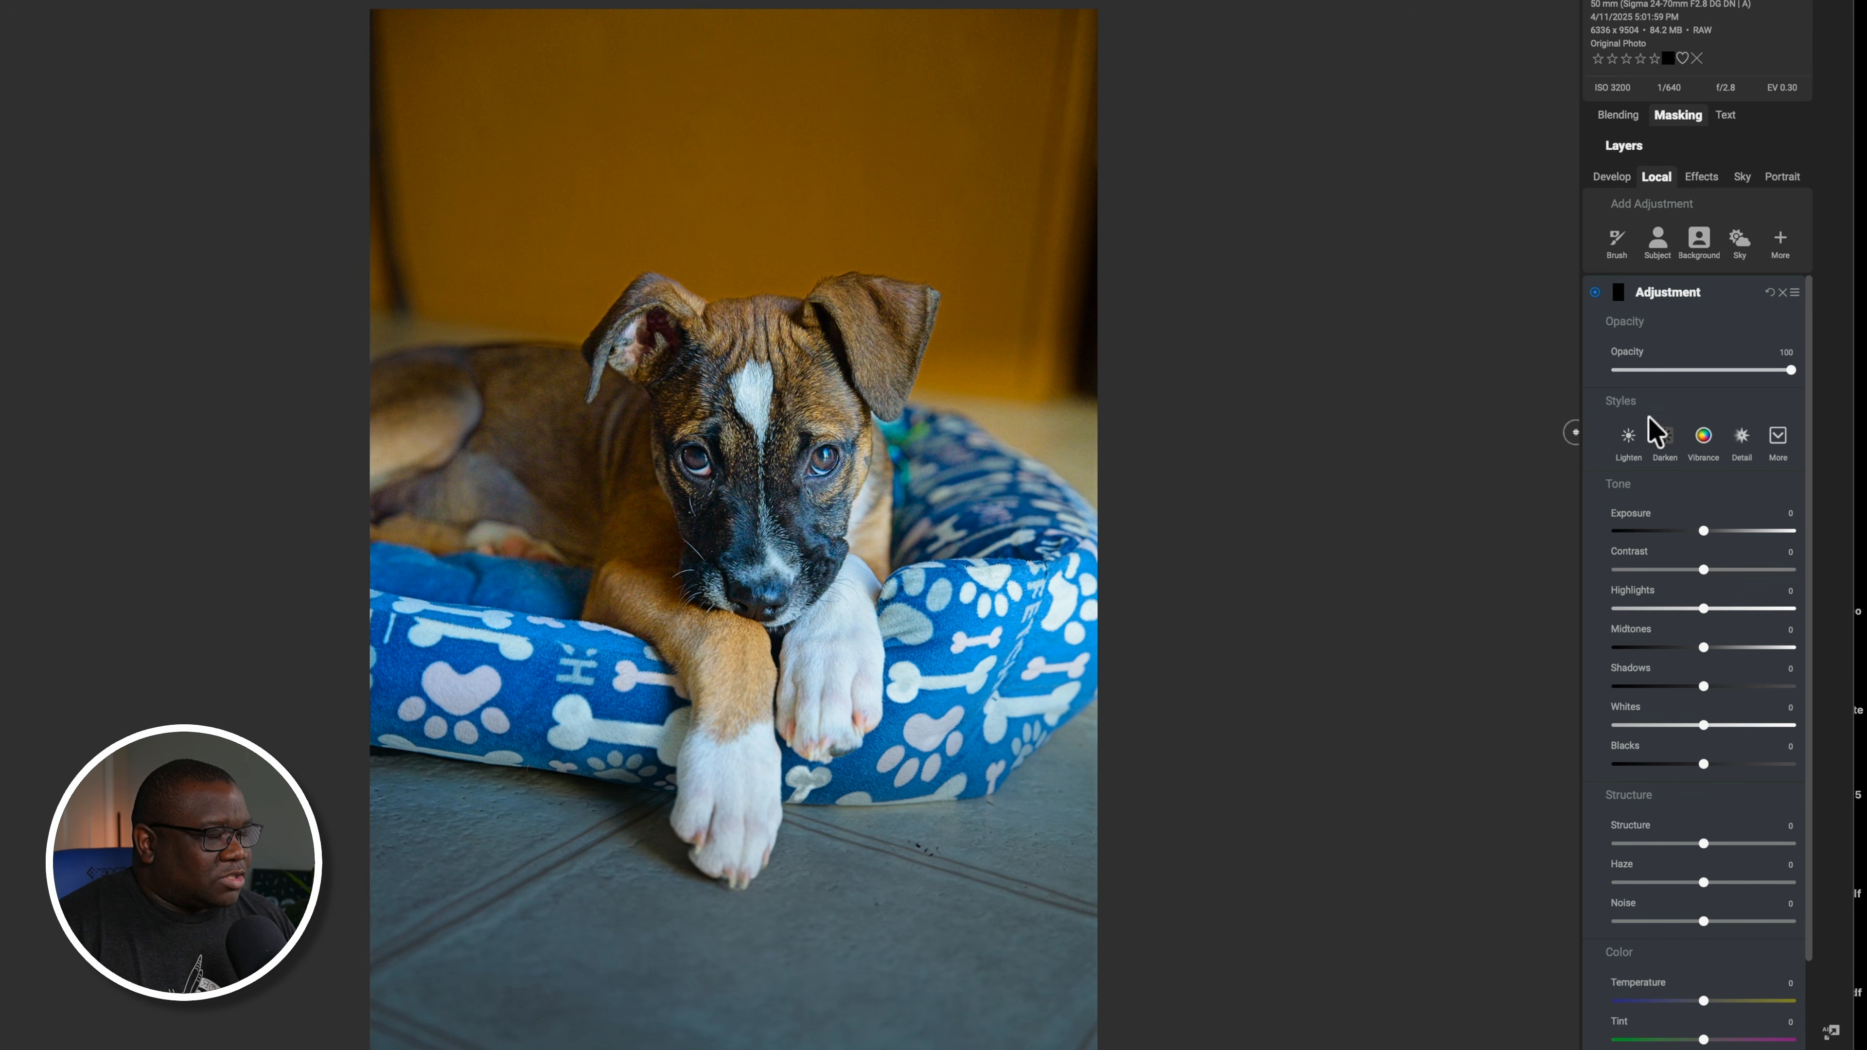
{"action": "left_click", "coordinate": [1778, 436]}
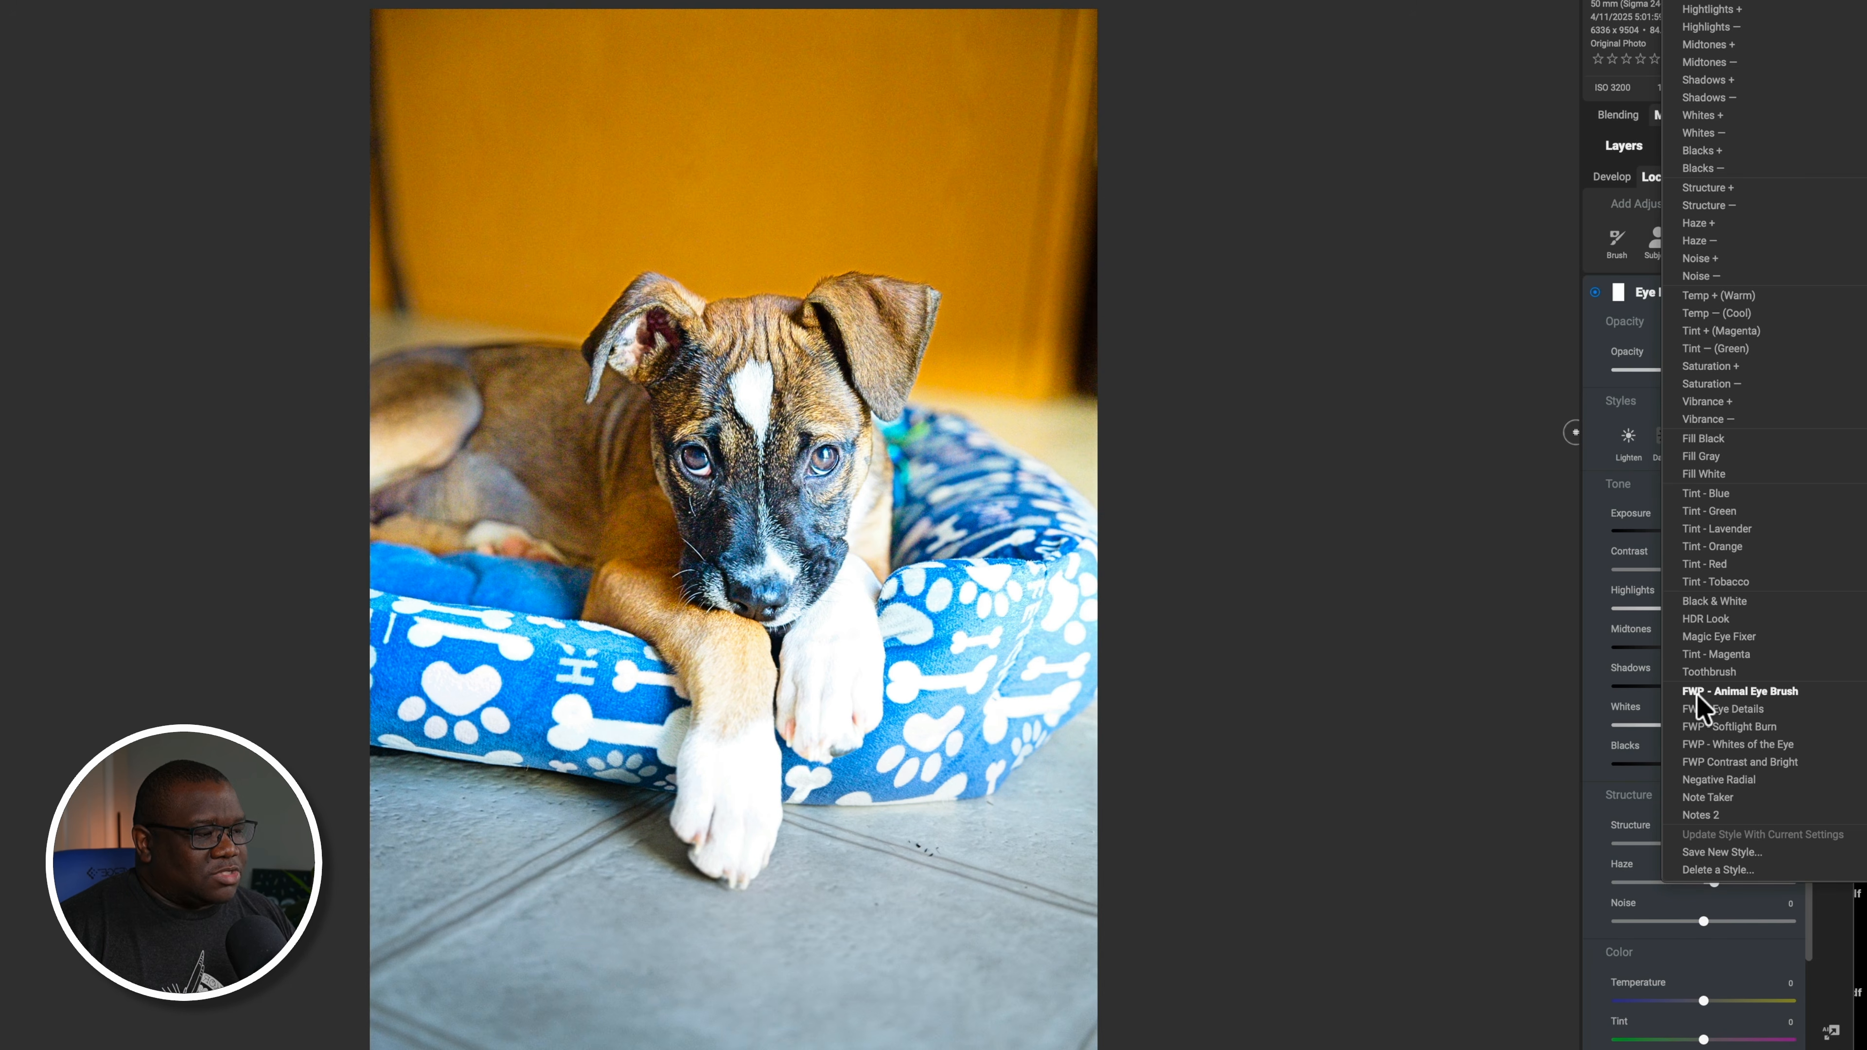
{"action": "left_click", "coordinate": [1781, 693]}
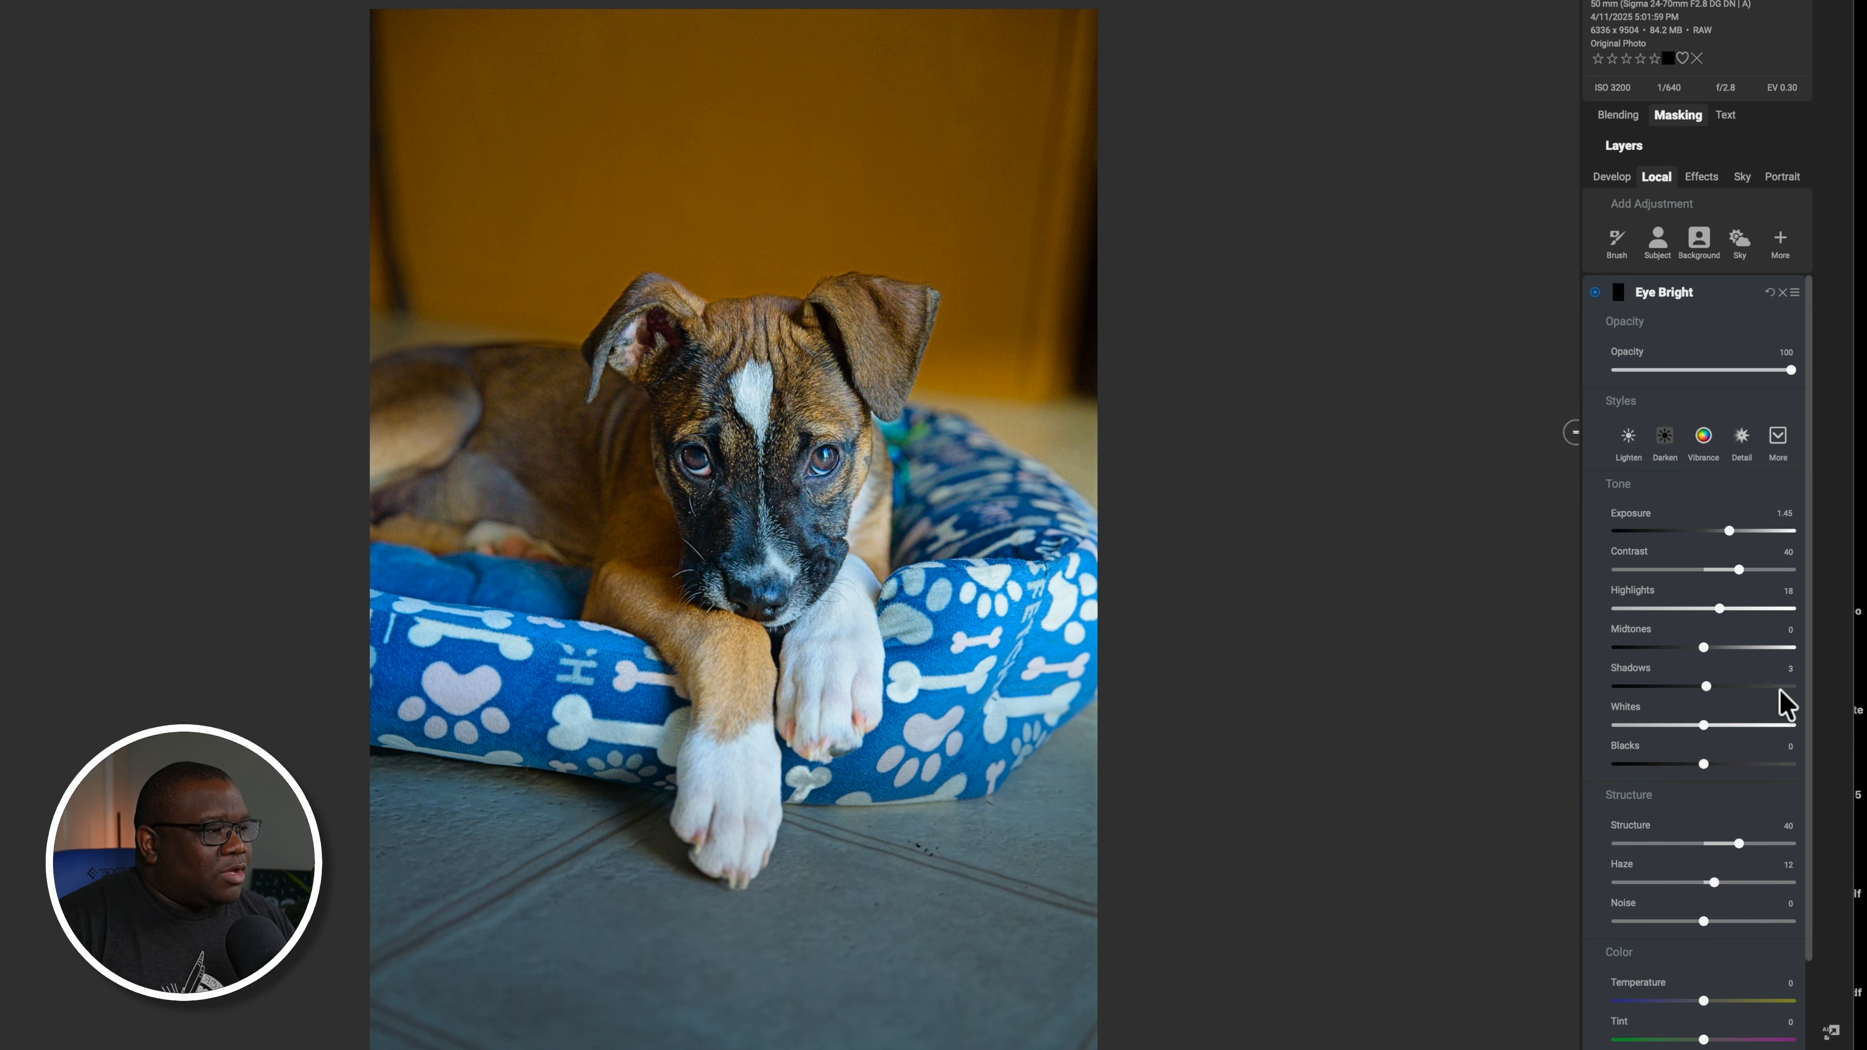
{"action": "scroll", "coordinate": [1673, 511], "scroll_direction": "down", "scroll_amount": 2}
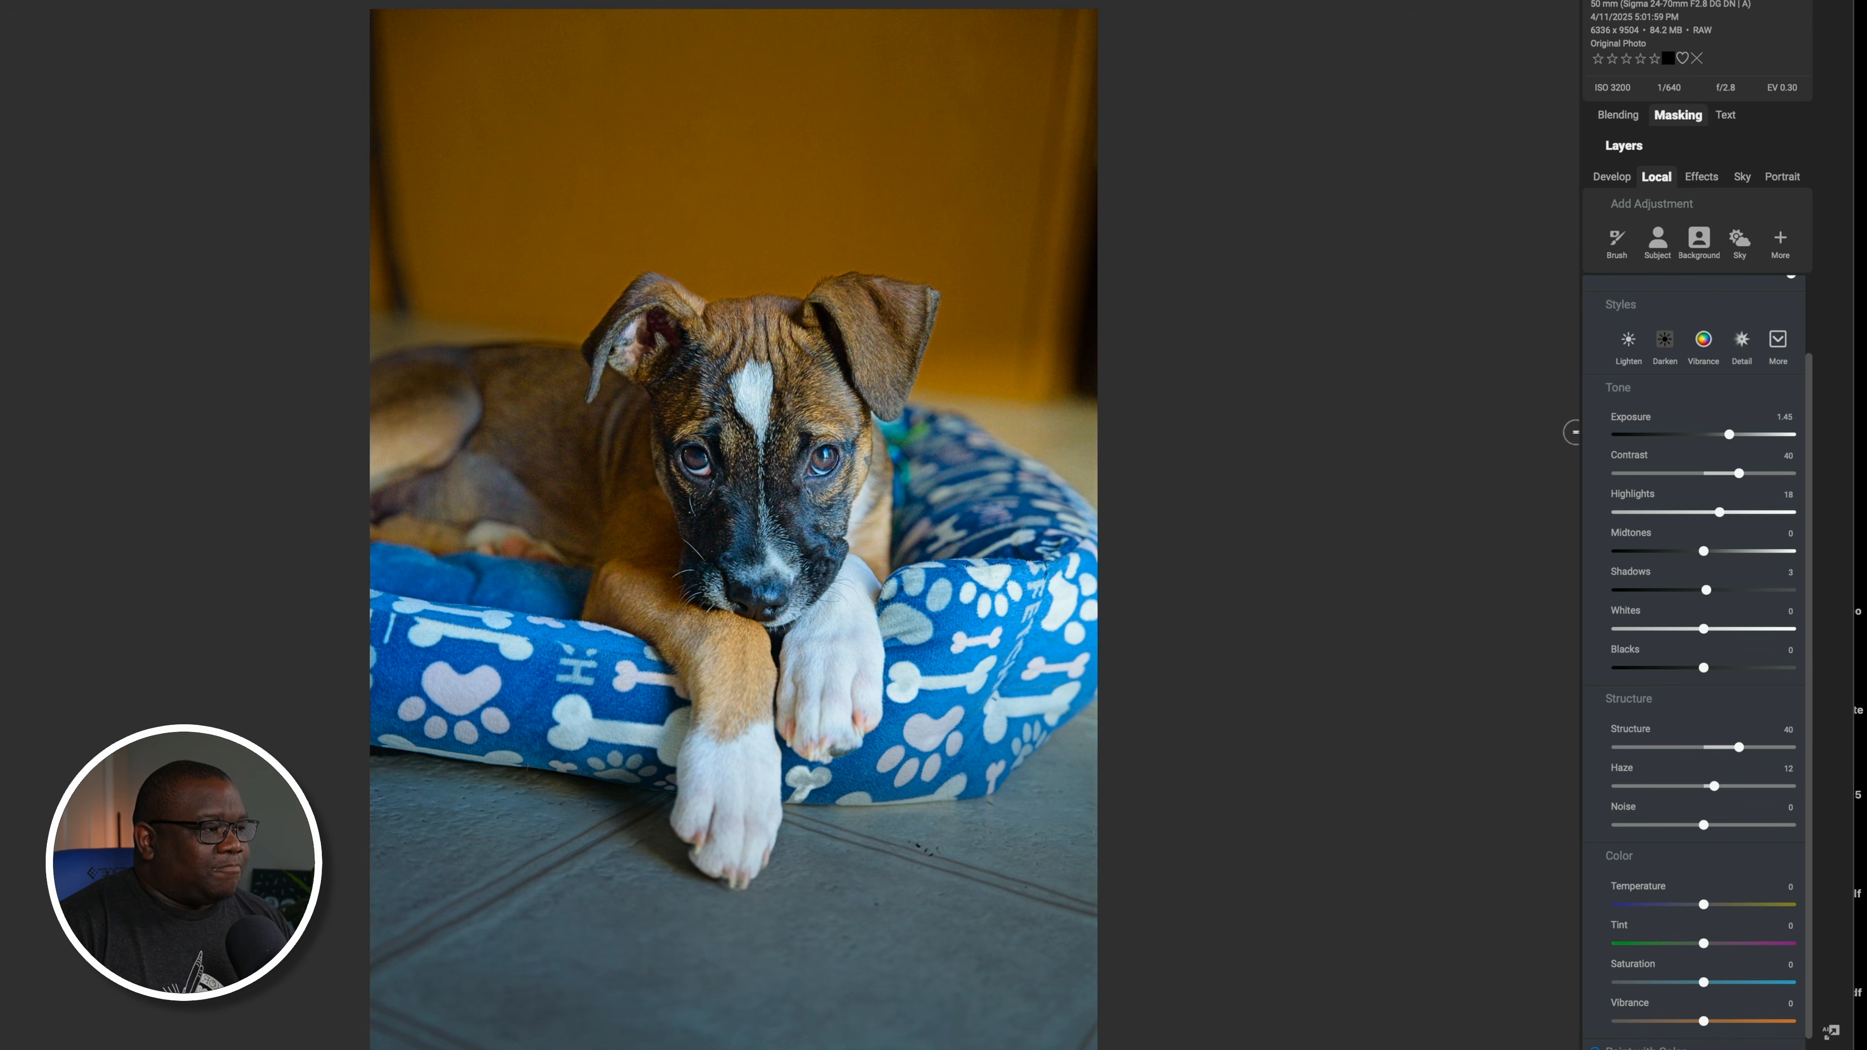
{"action": "left_click", "coordinate": [1650, 112]}
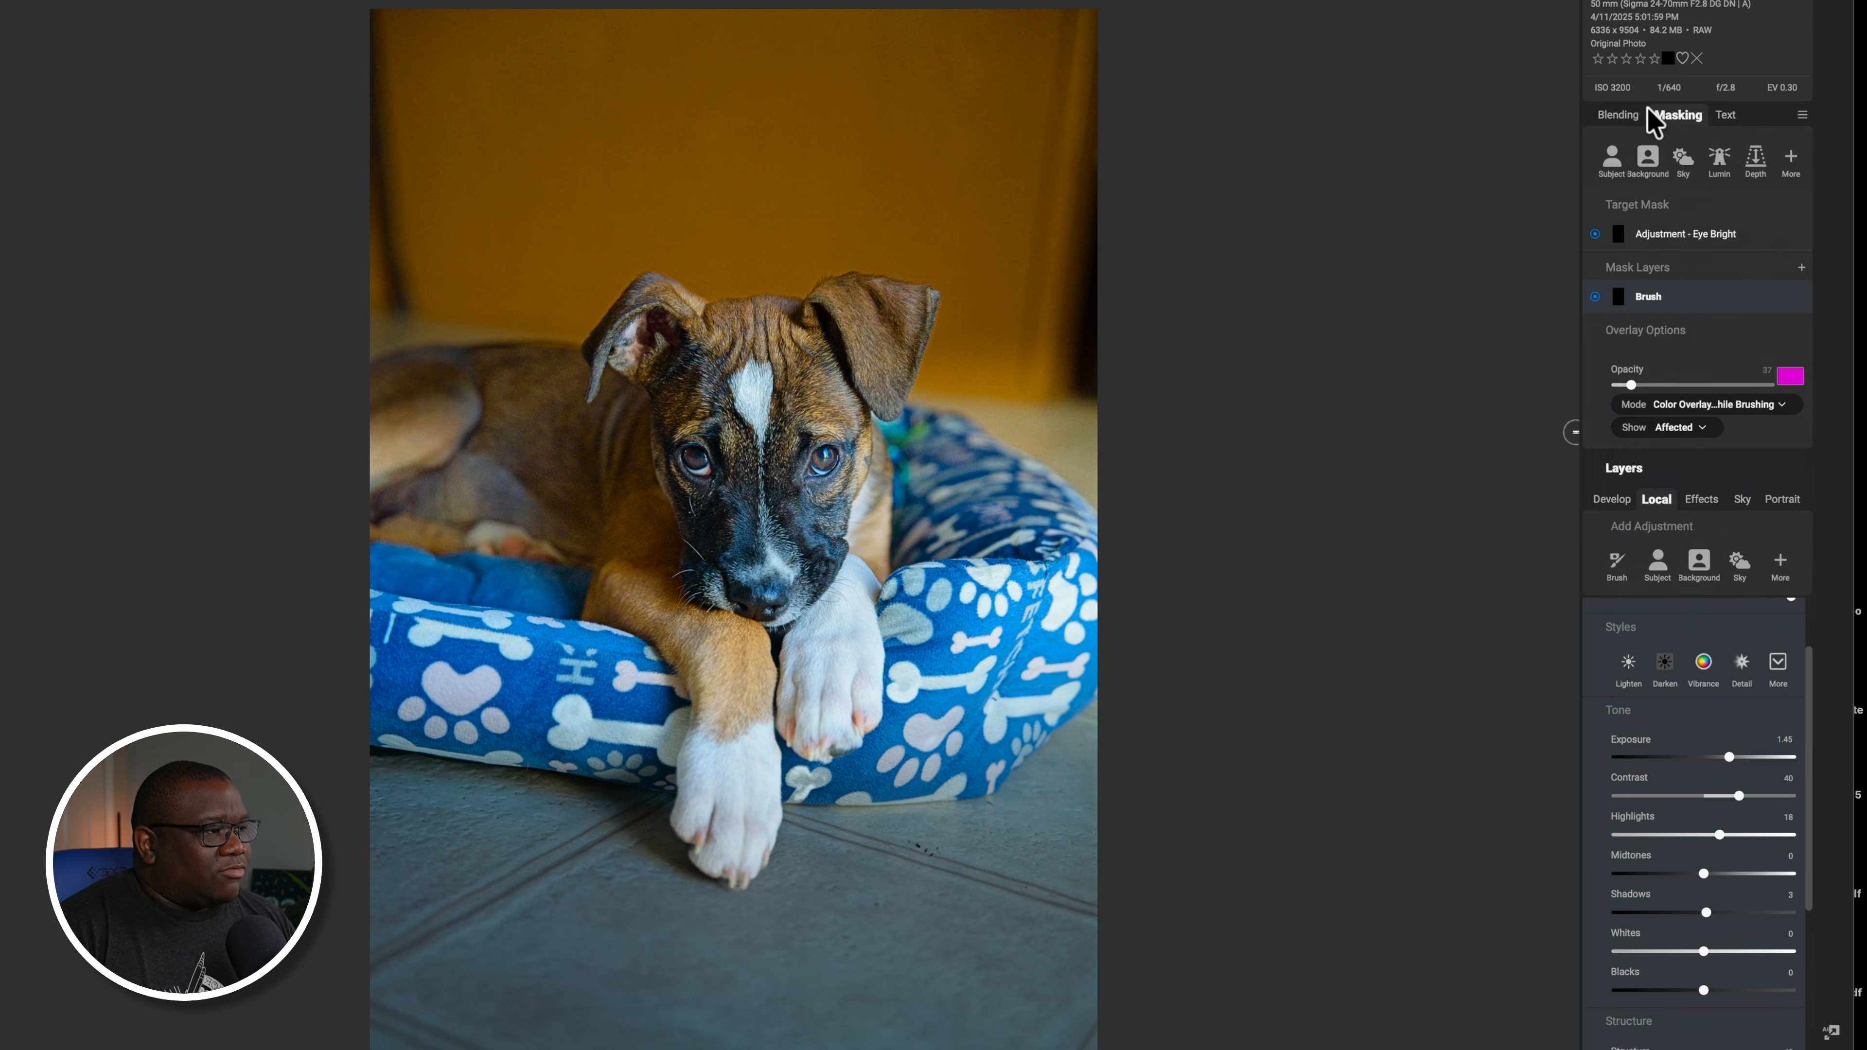
{"action": "left_click", "coordinate": [1628, 114]}
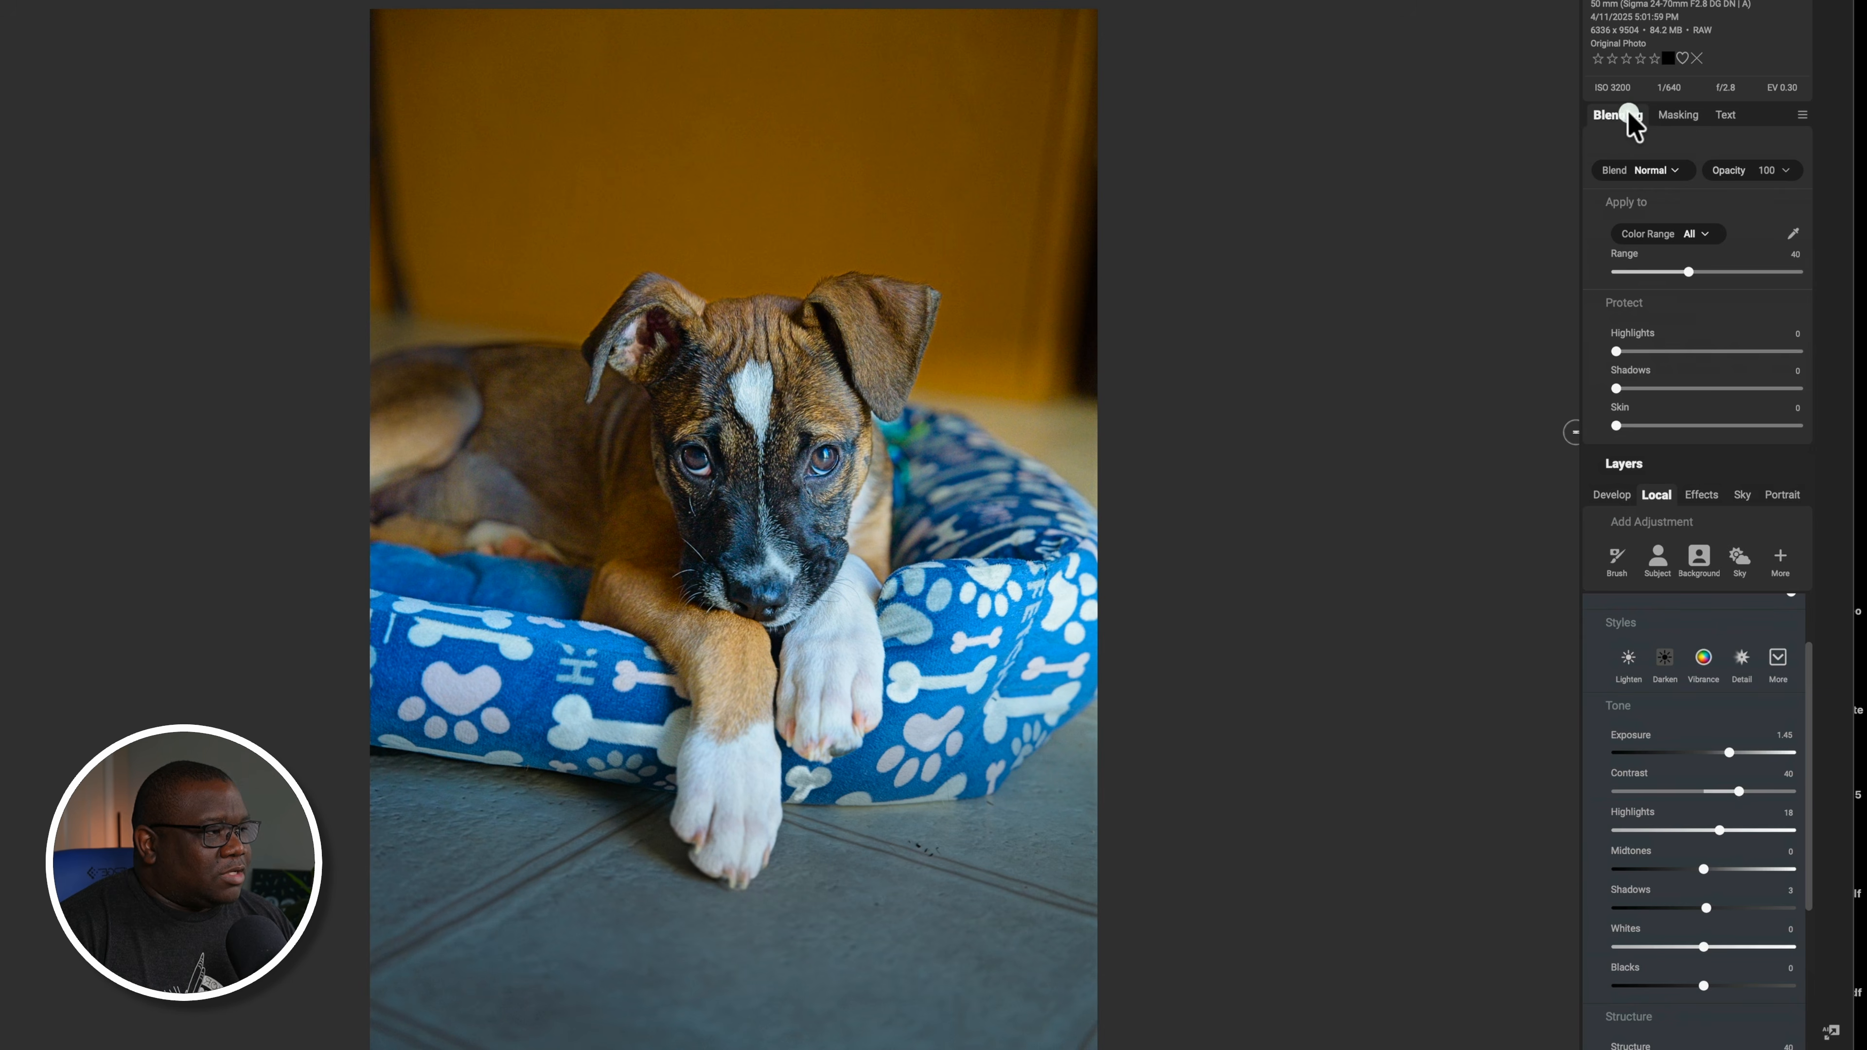
{"action": "left_click", "coordinate": [1663, 119]}
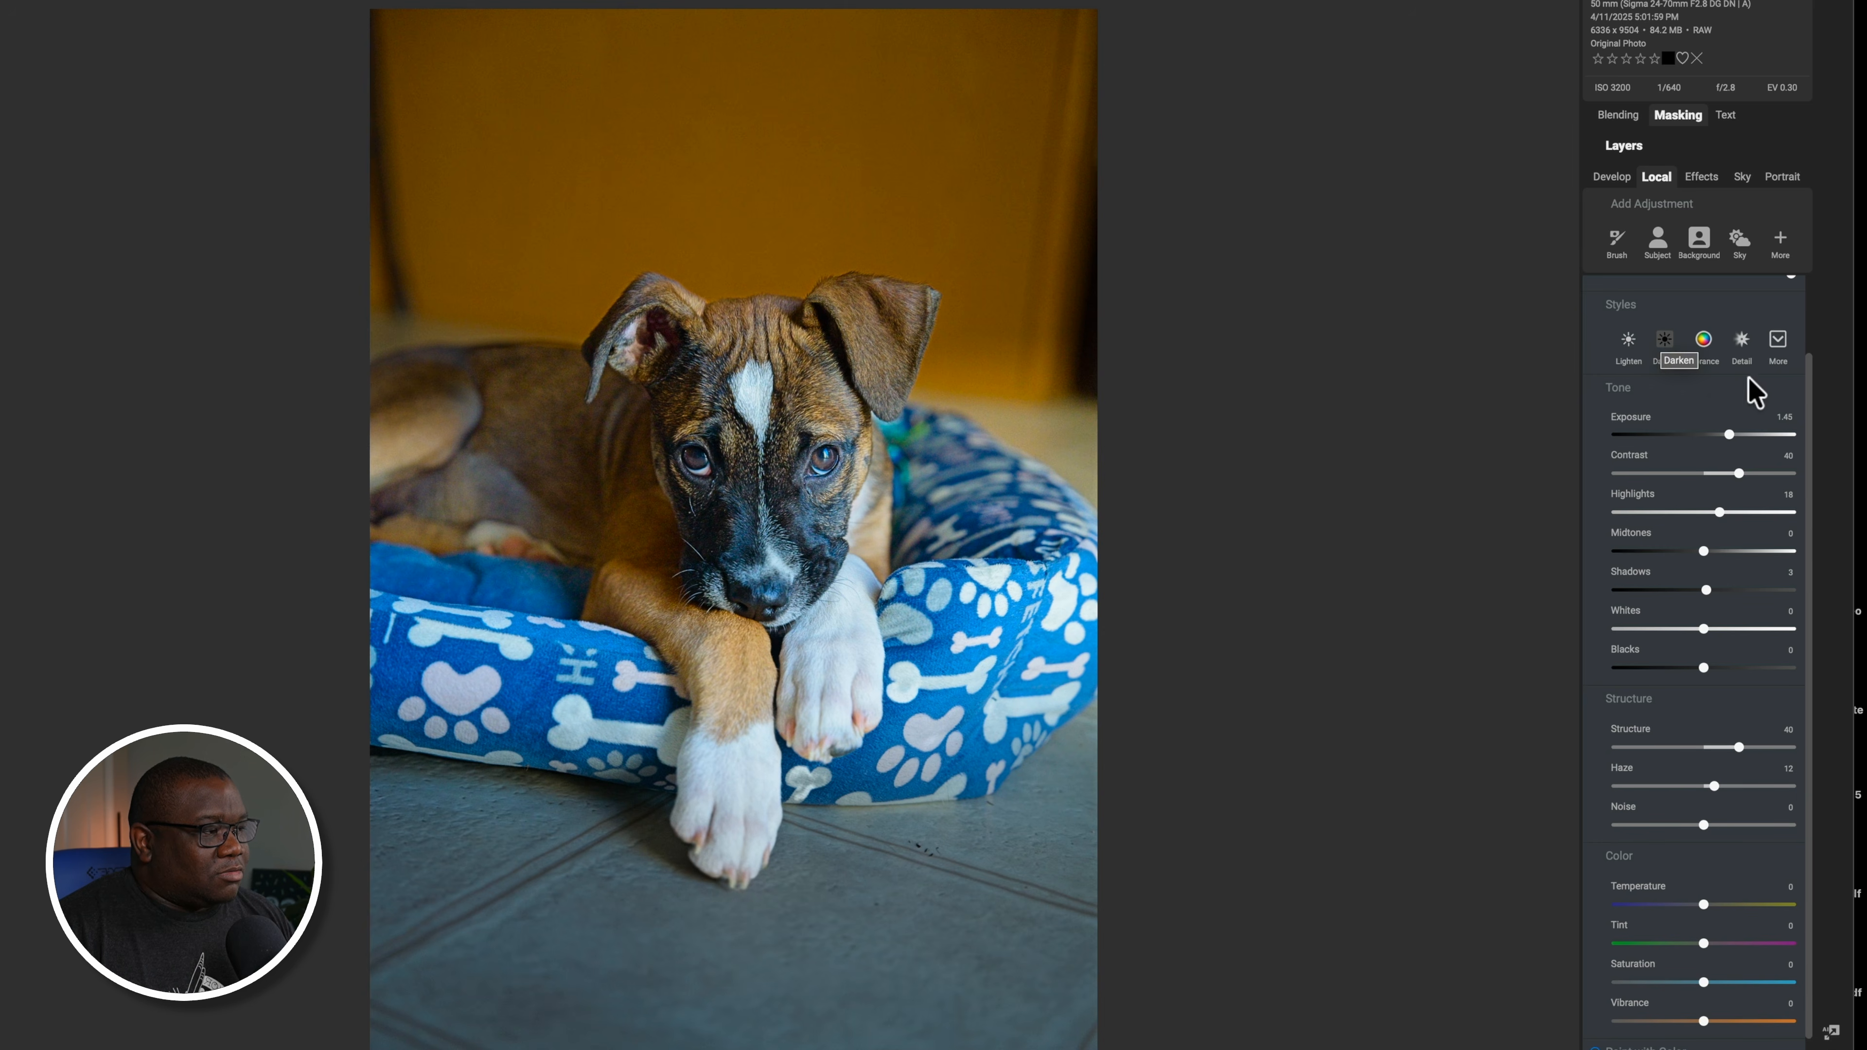
{"action": "left_click", "coordinate": [1778, 345]}
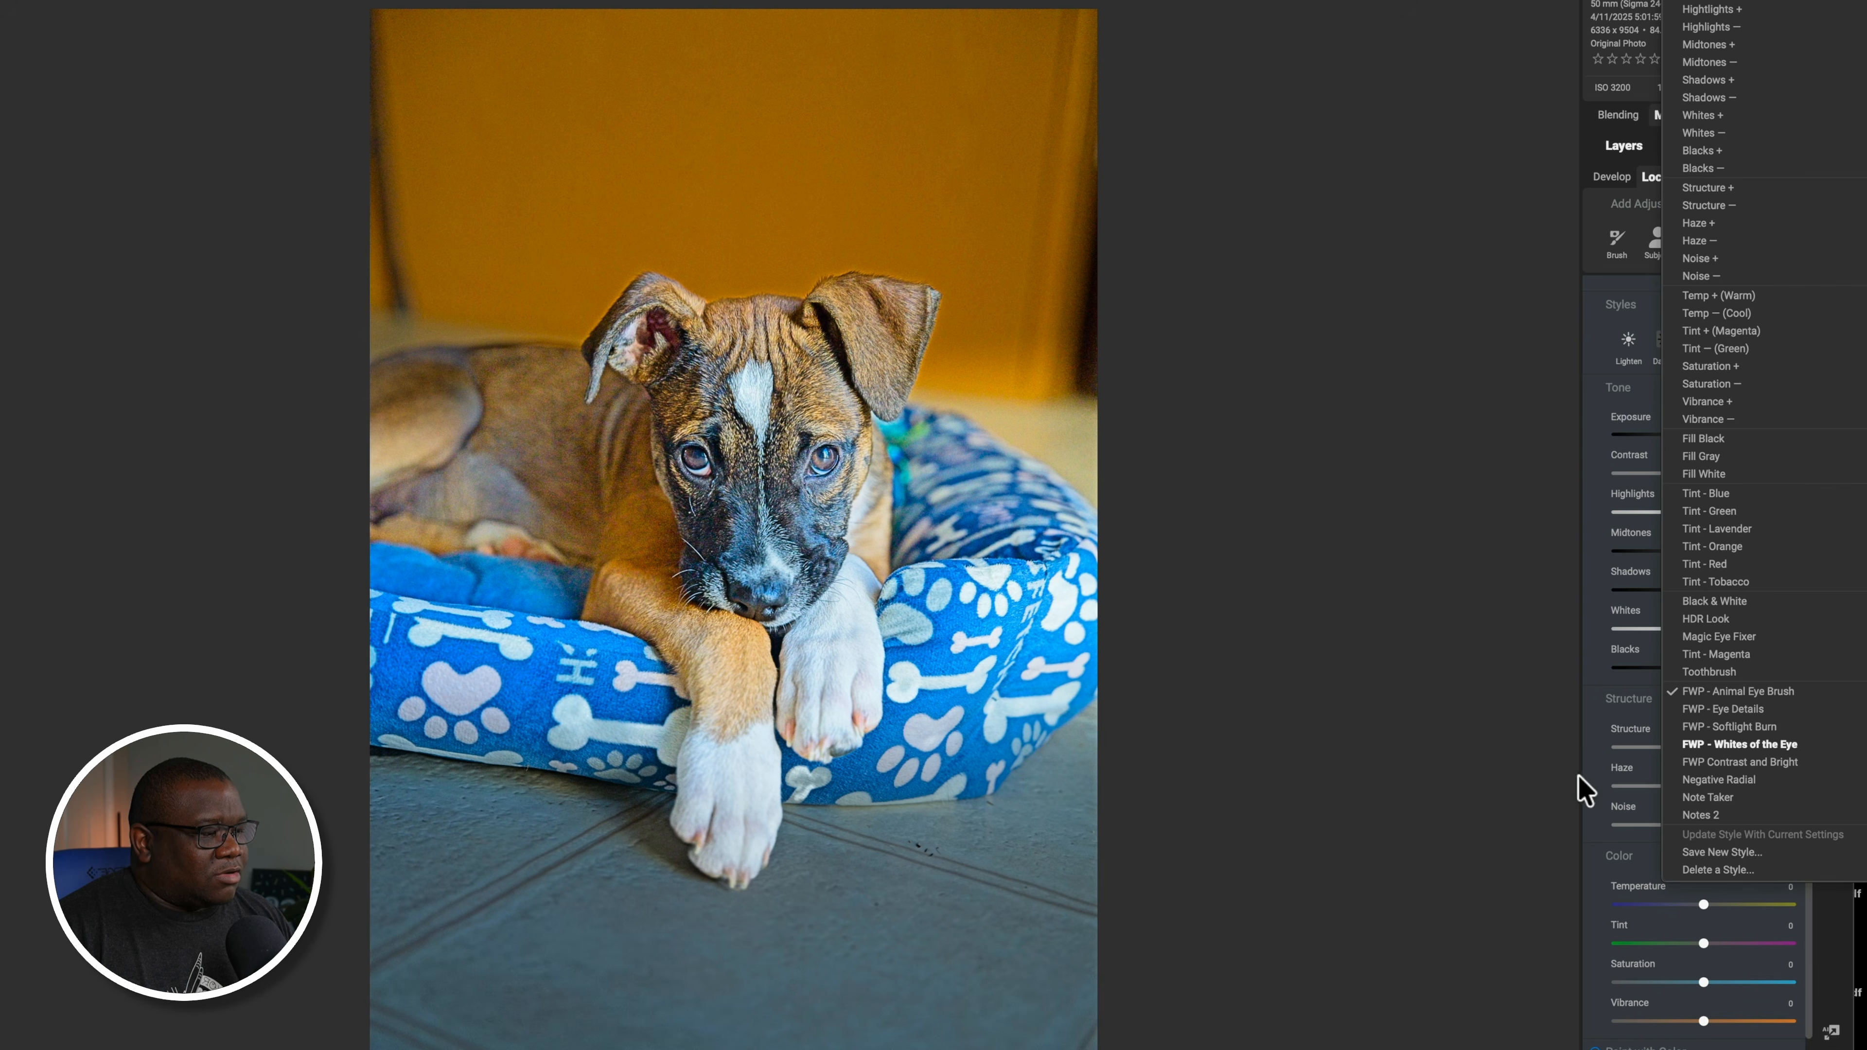
{"action": "left_click", "coordinate": [1525, 769]}
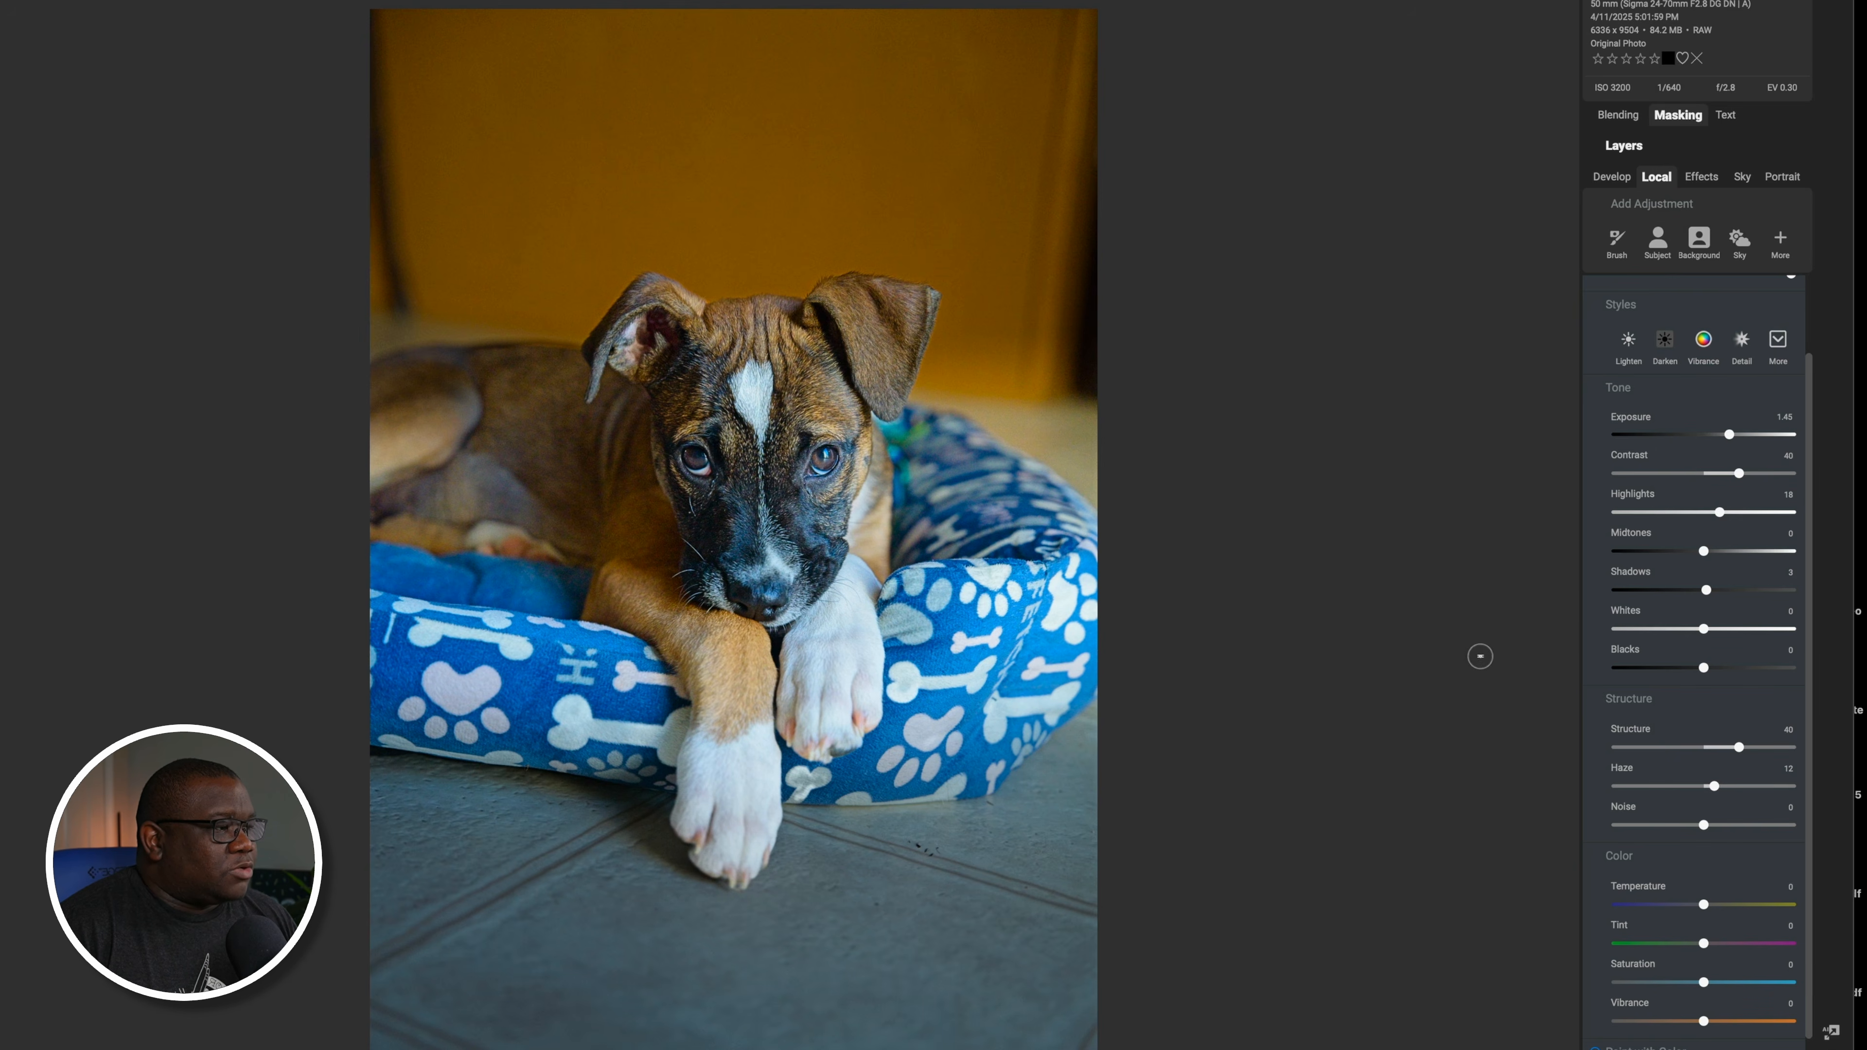
{"action": "left_click_drag", "start_coordinate": [1809, 471], "coordinate": [1809, 321]}
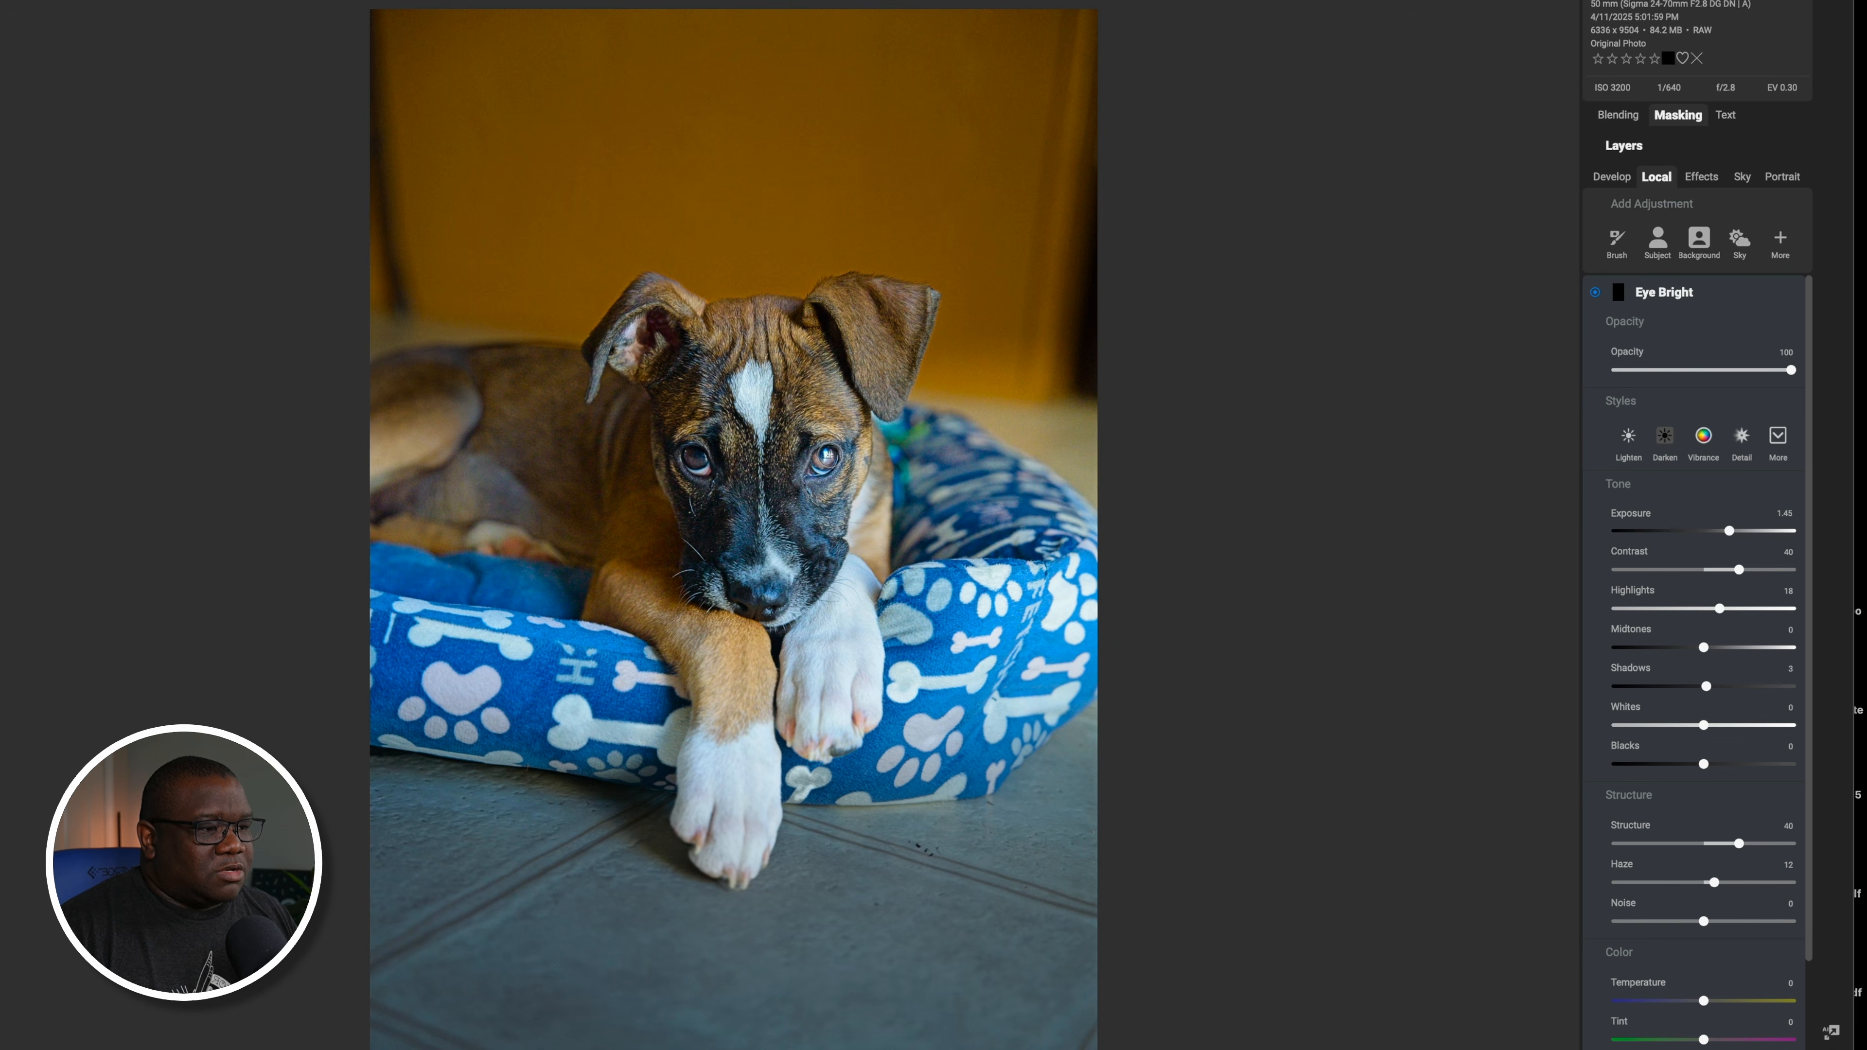
Brush the eye-brightening adjustment onto both of the puppy's eyes and set its opacity to 29 and structure to 58
{"action": "left_click", "coordinate": [827, 458]}
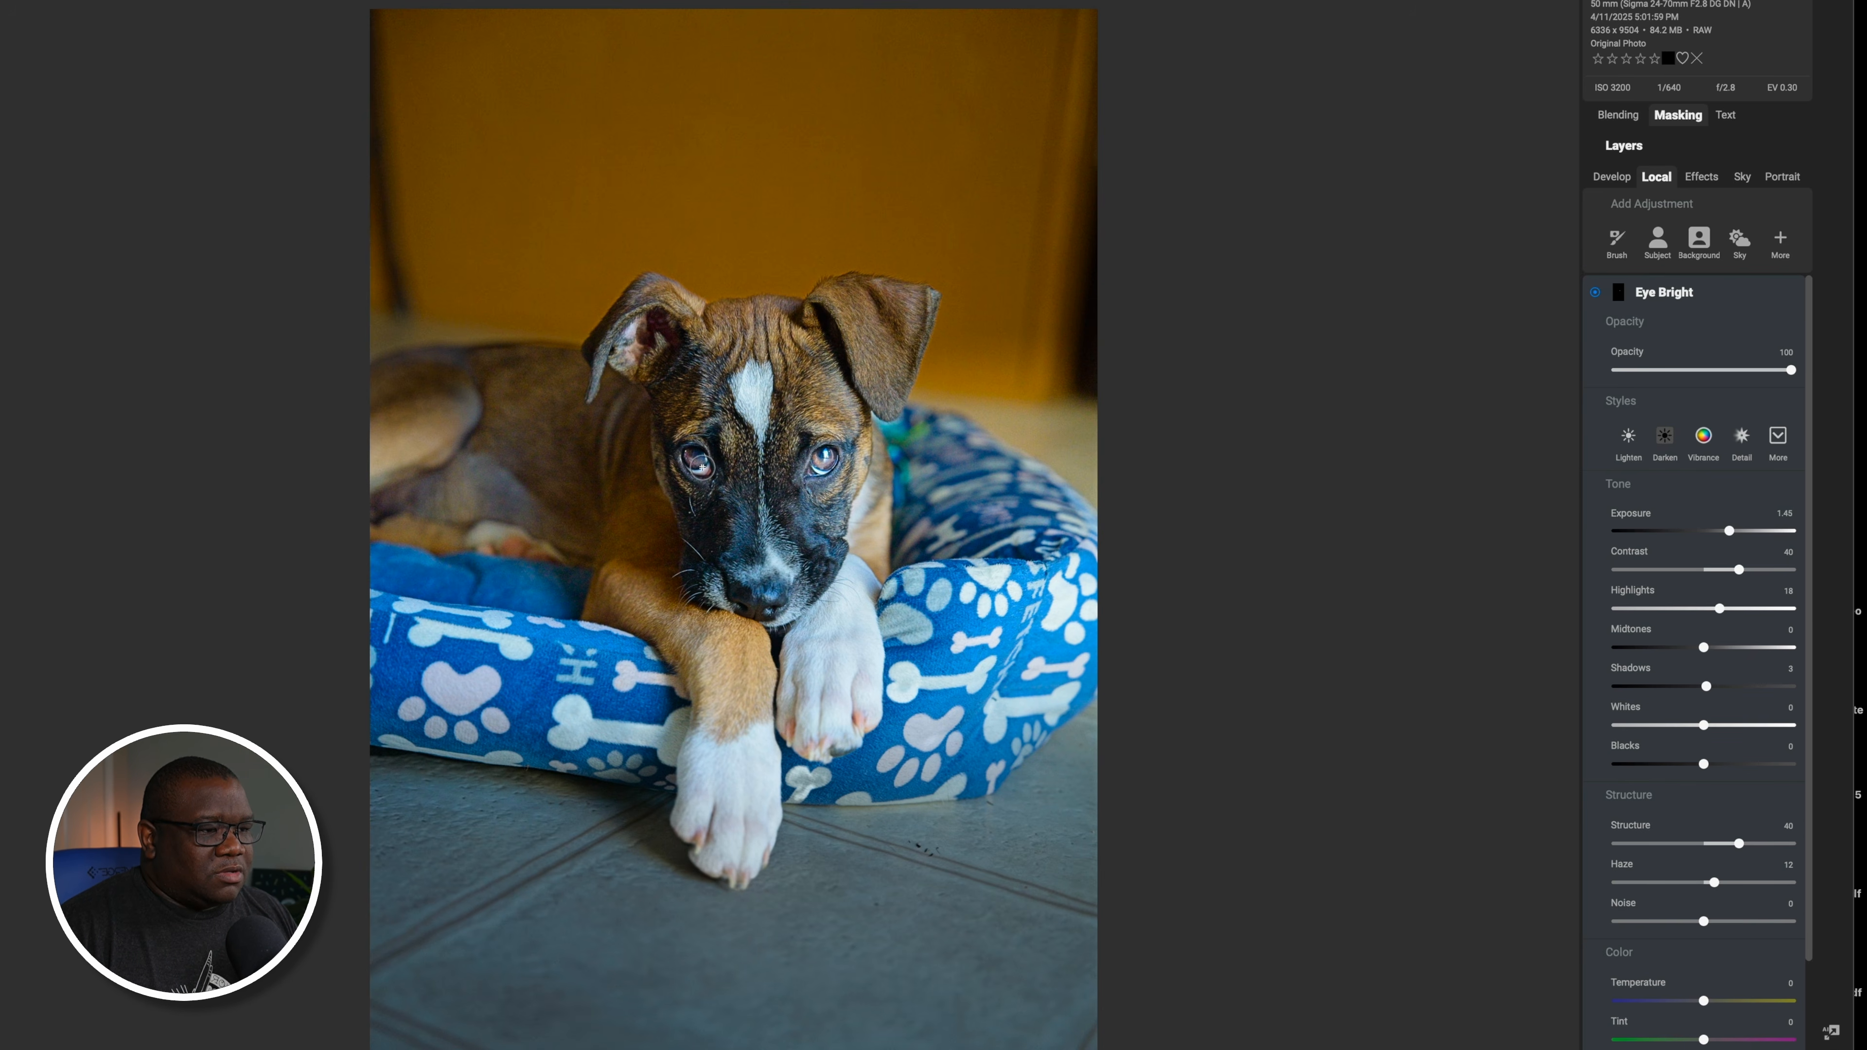
{"action": "left_click", "coordinate": [691, 455]}
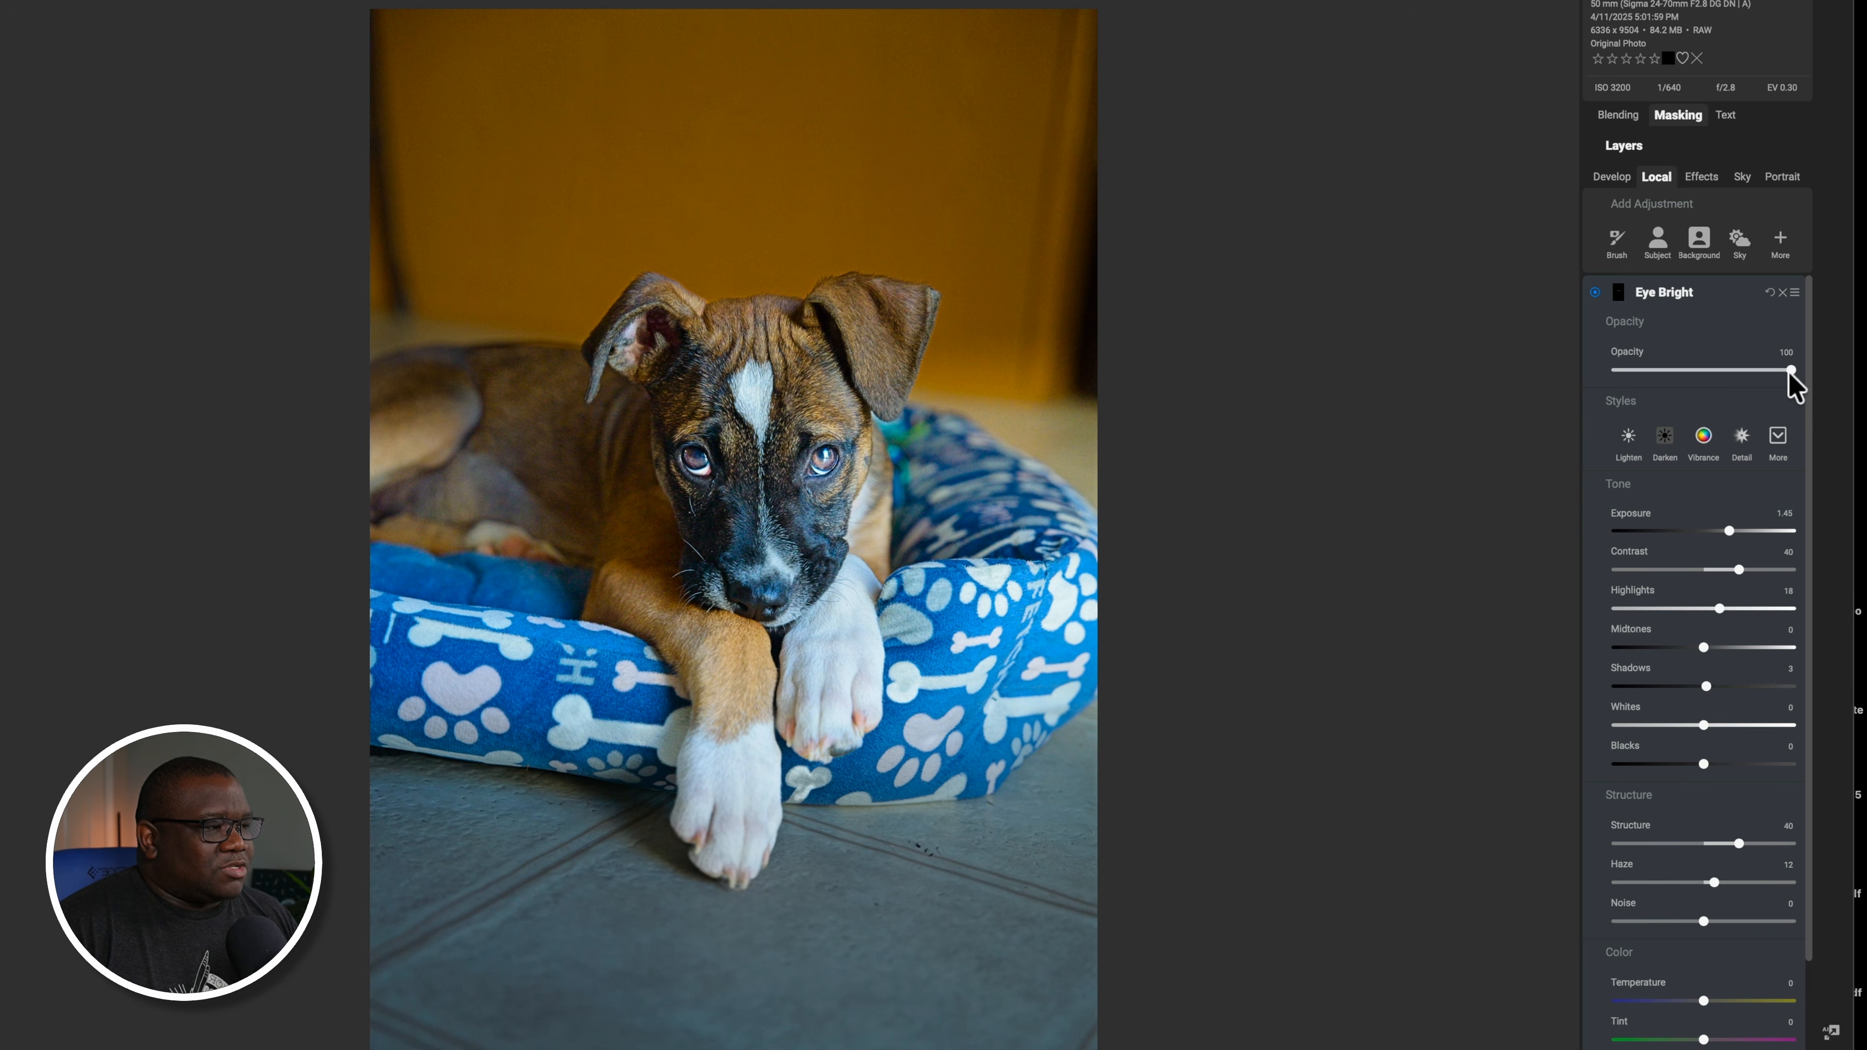
{"action": "left_click_drag", "start_coordinate": [1791, 371], "coordinate": [1666, 373]}
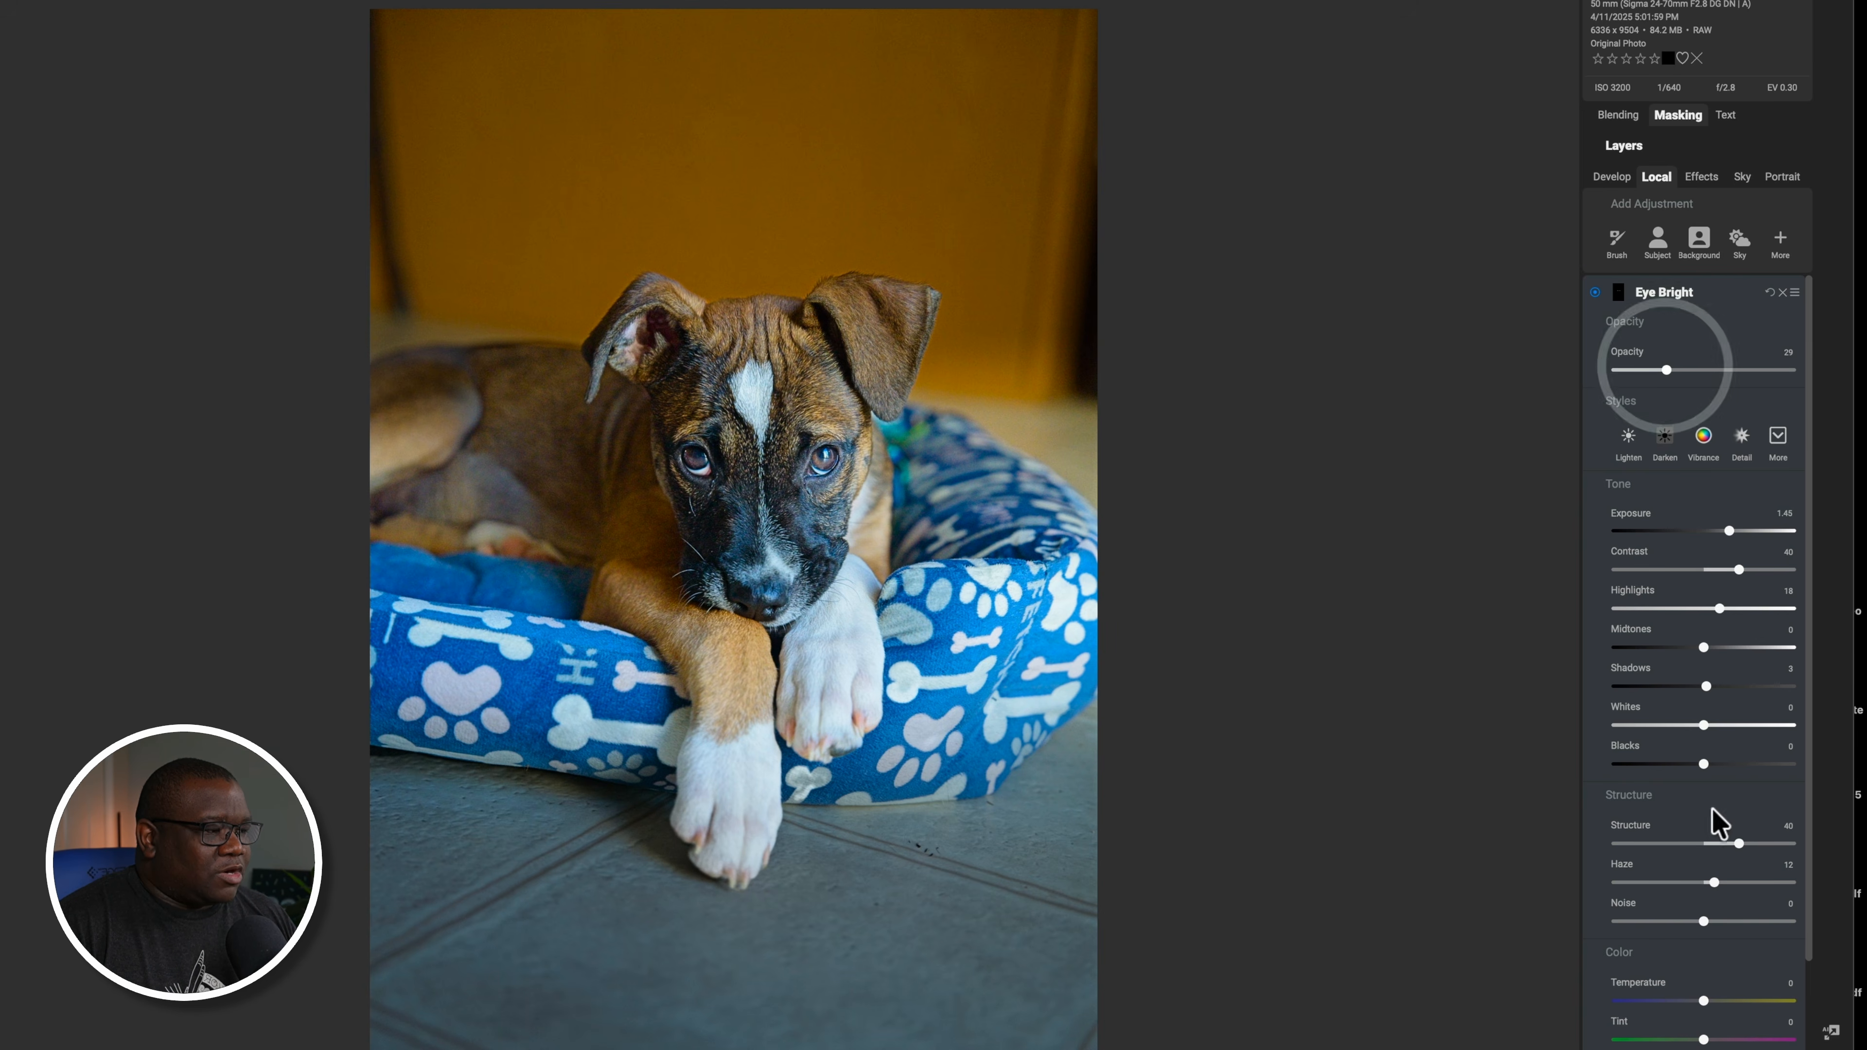
{"action": "left_click_drag", "start_coordinate": [1738, 844], "coordinate": [1753, 844]}
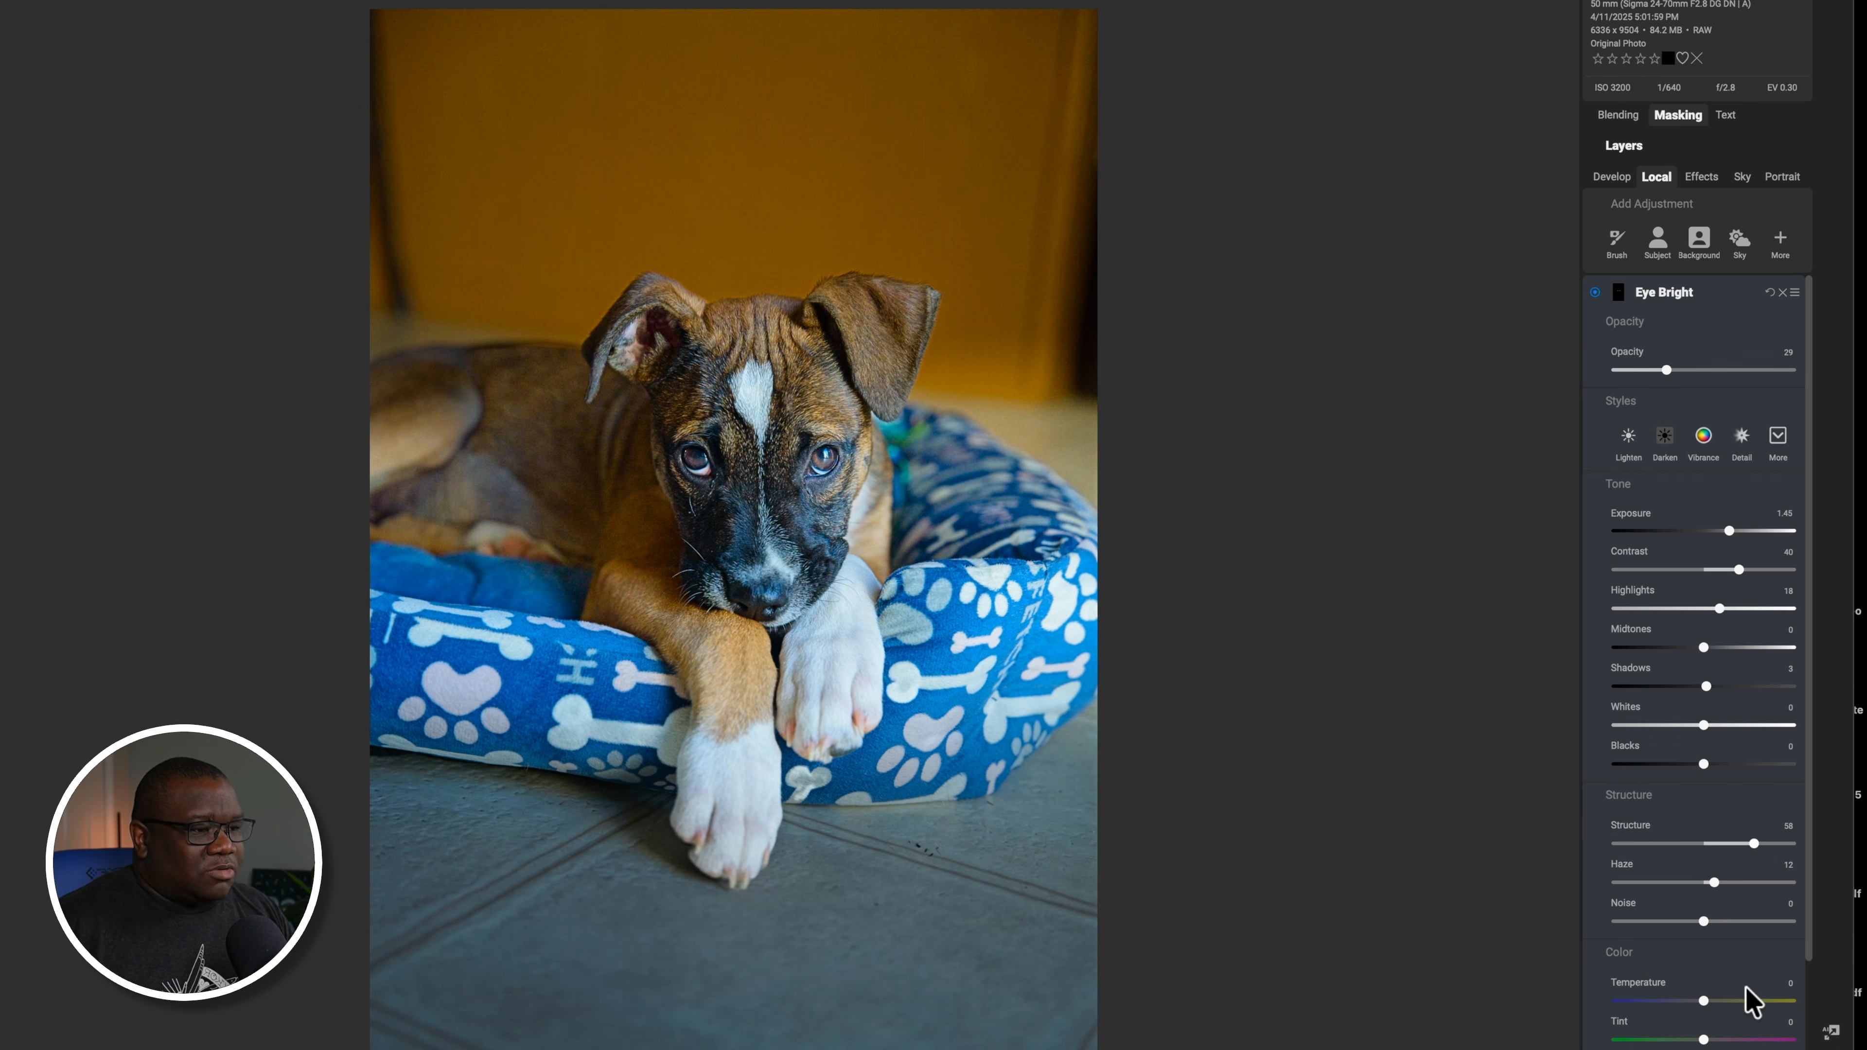
{"action": "left_click", "coordinate": [1709, 298]}
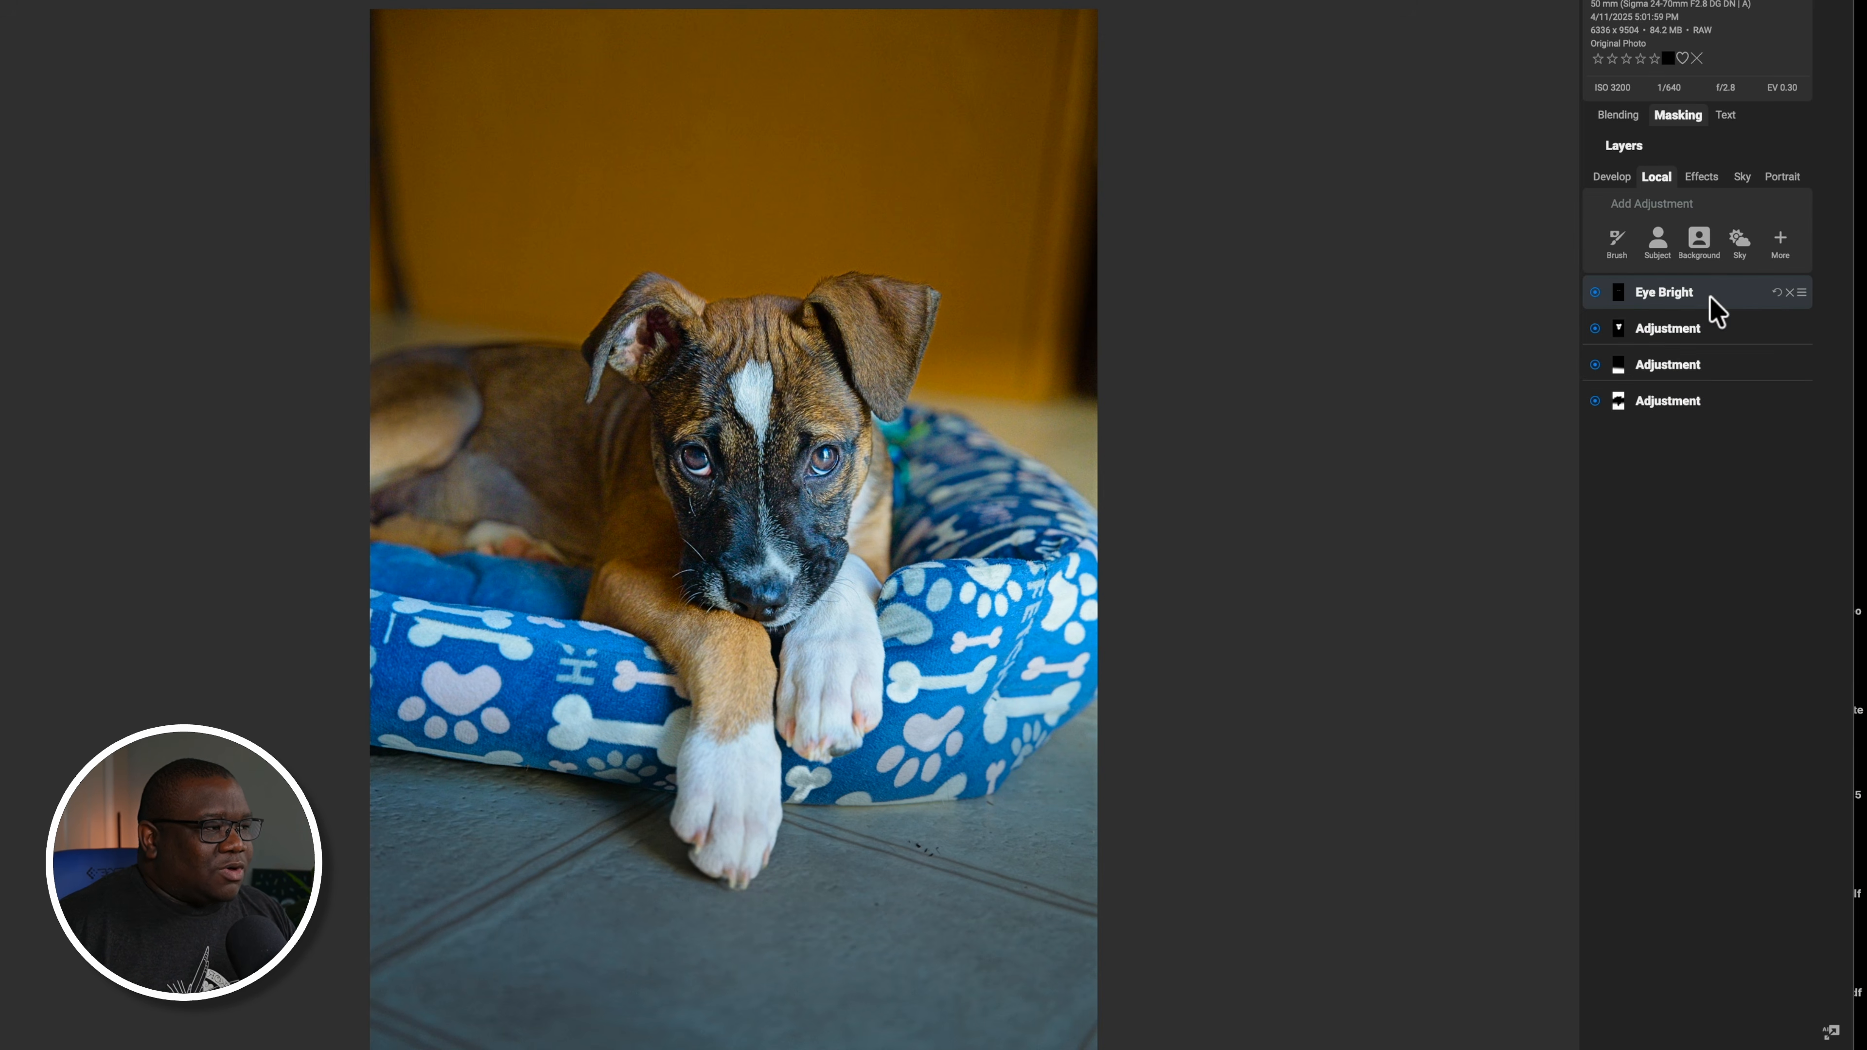
Add a new local adjustment with a Color Range mask and set its exposure to -0.9
{"action": "left_click", "coordinate": [1782, 241]}
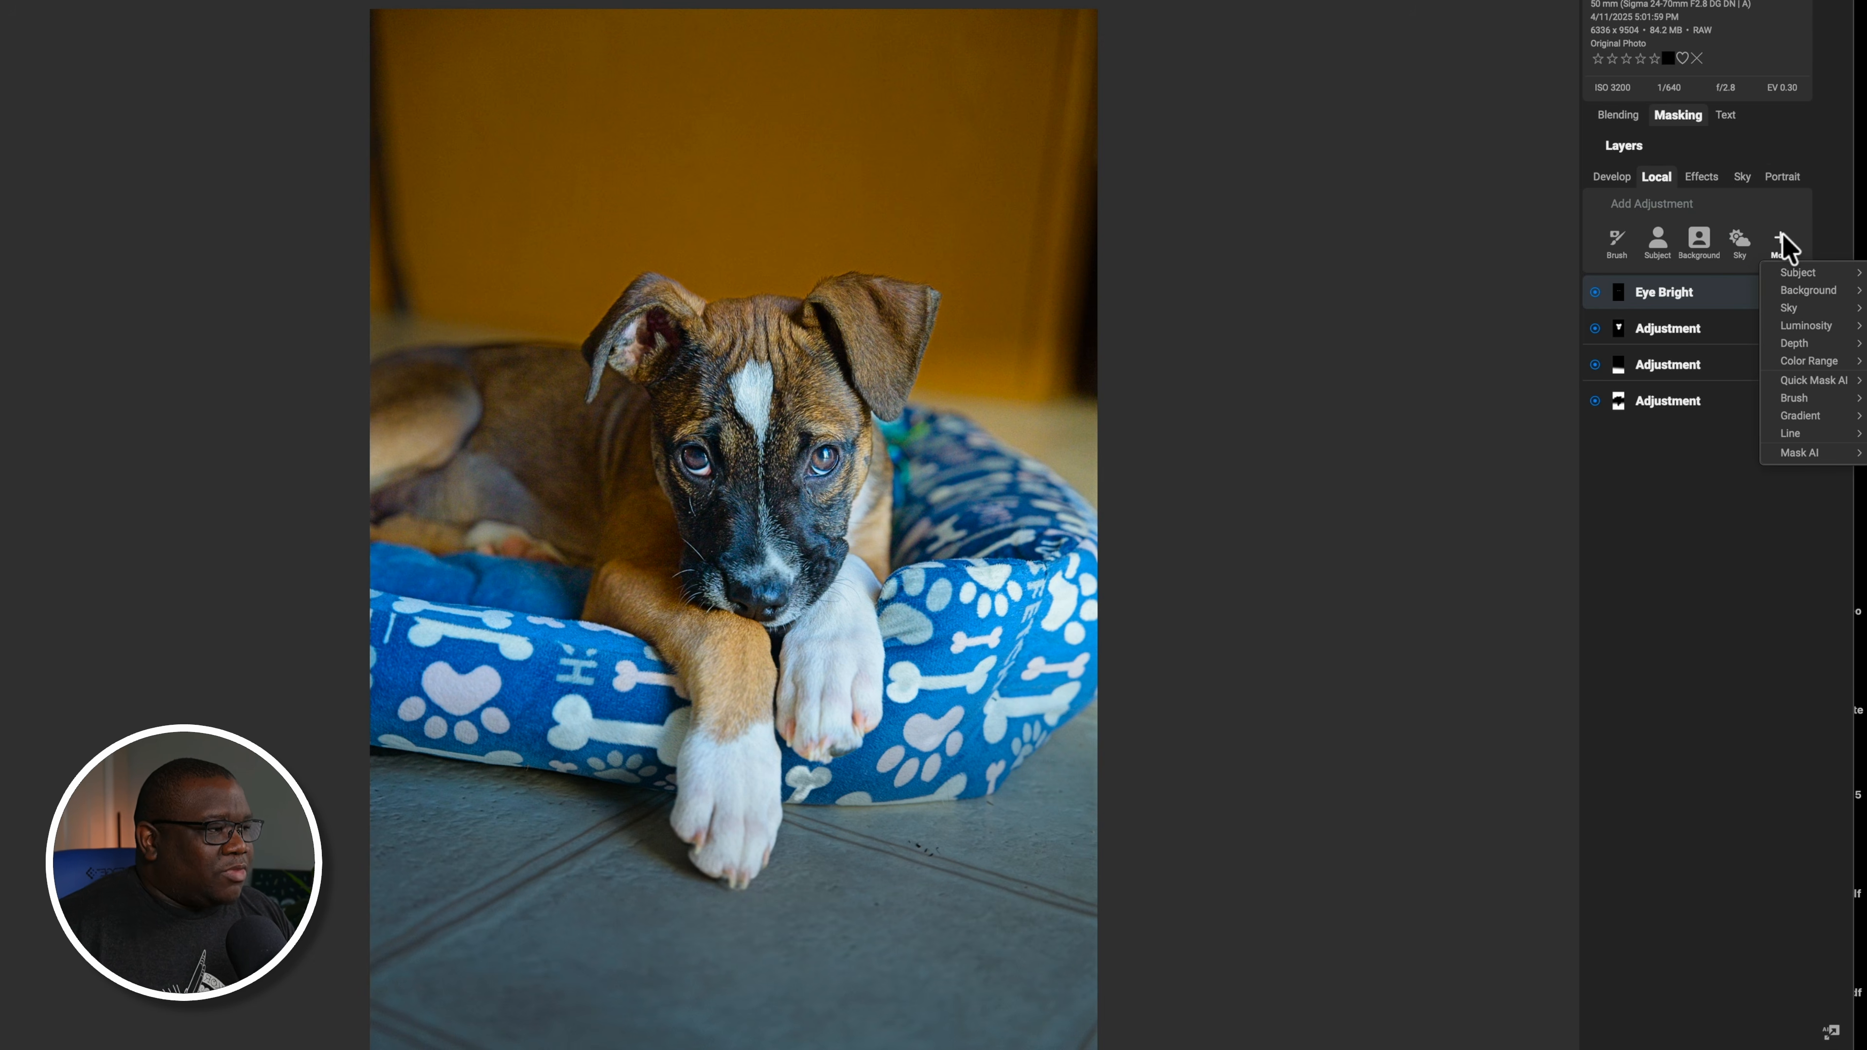
{"action": "mouse_move", "coordinate": [1793, 366]}
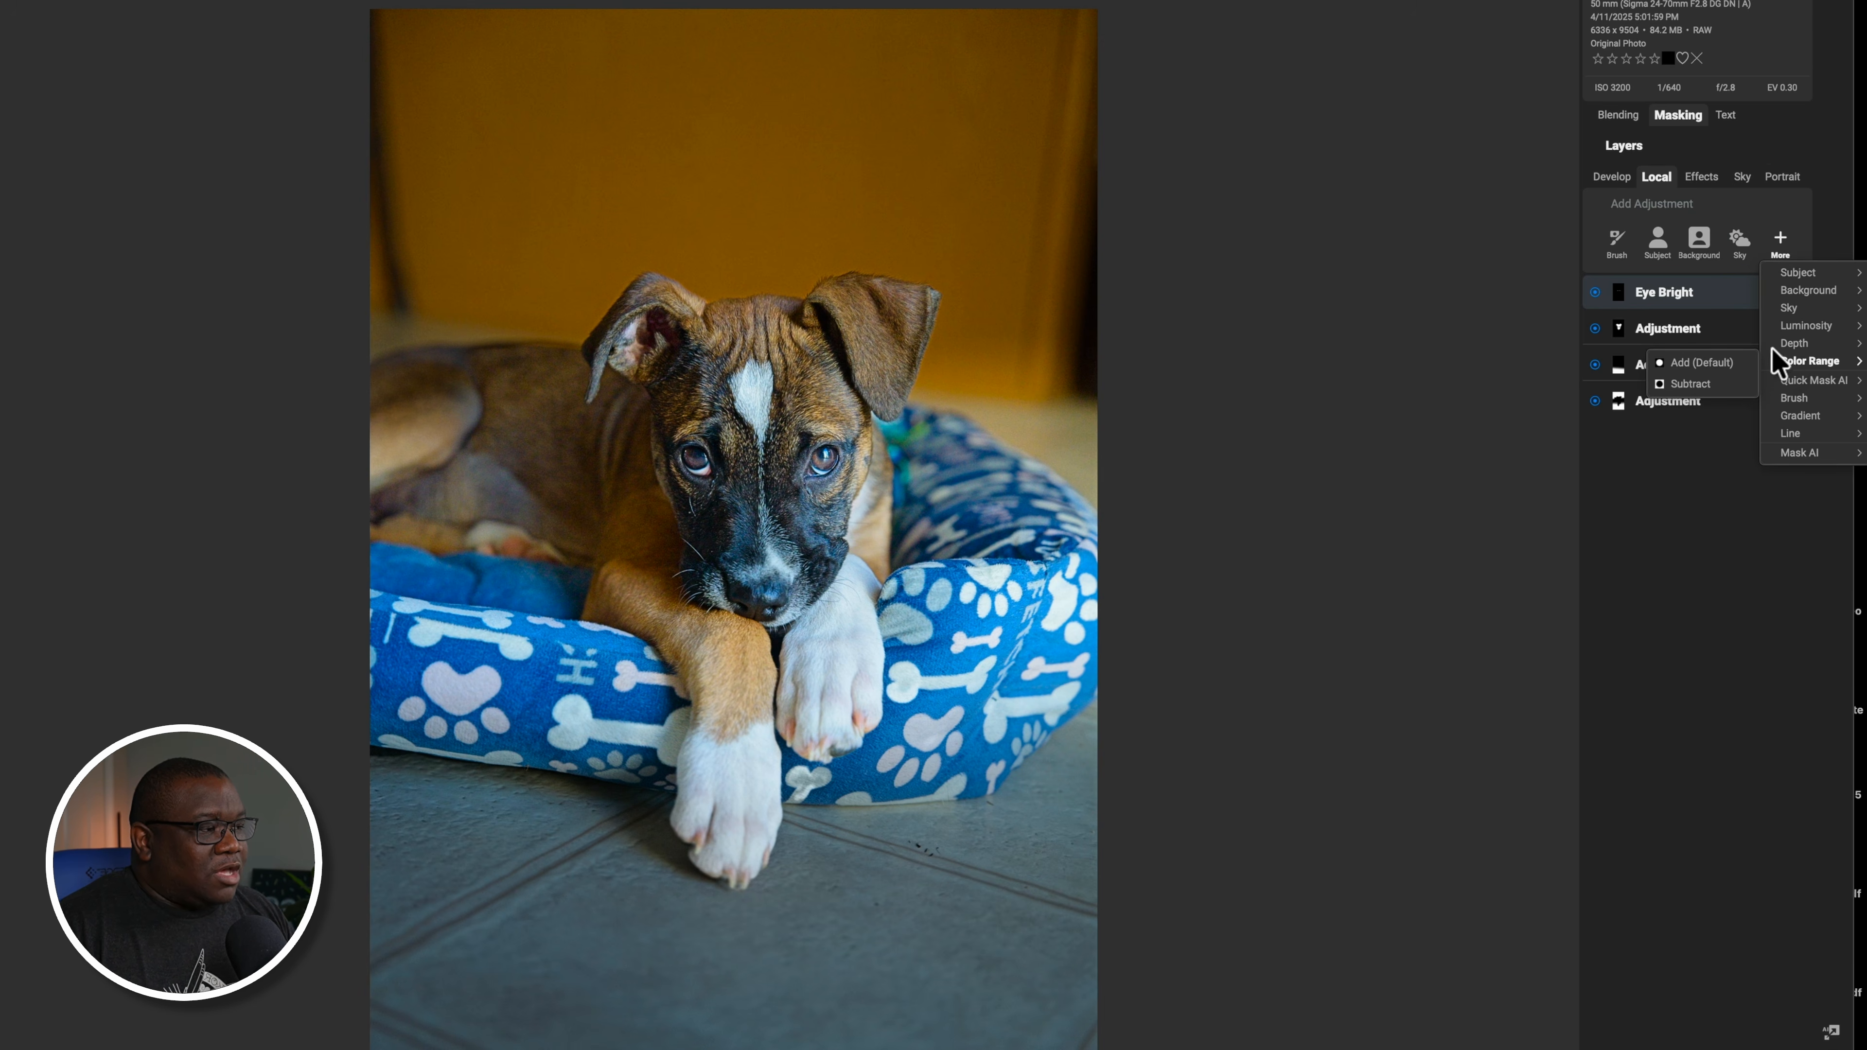
{"action": "left_click", "coordinate": [1724, 366]}
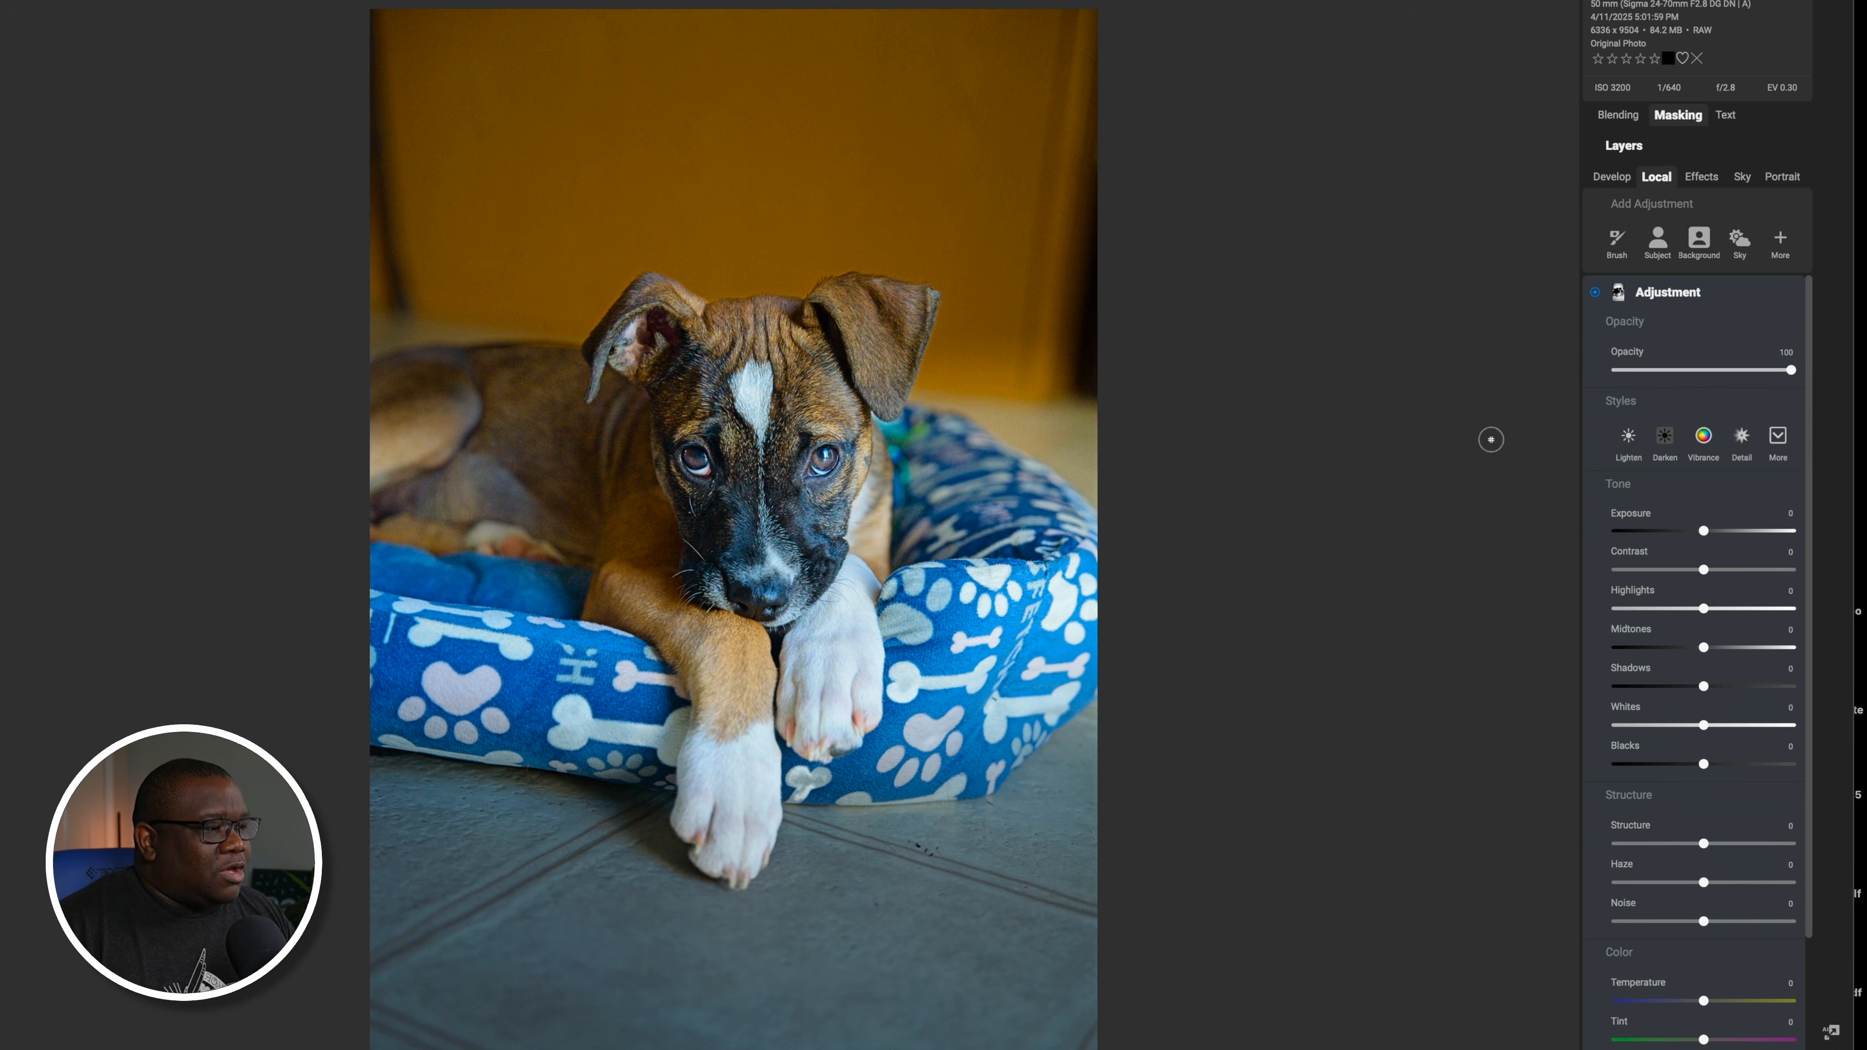
{"action": "left_click_drag", "start_coordinate": [1701, 530], "coordinate": [1687, 531]}
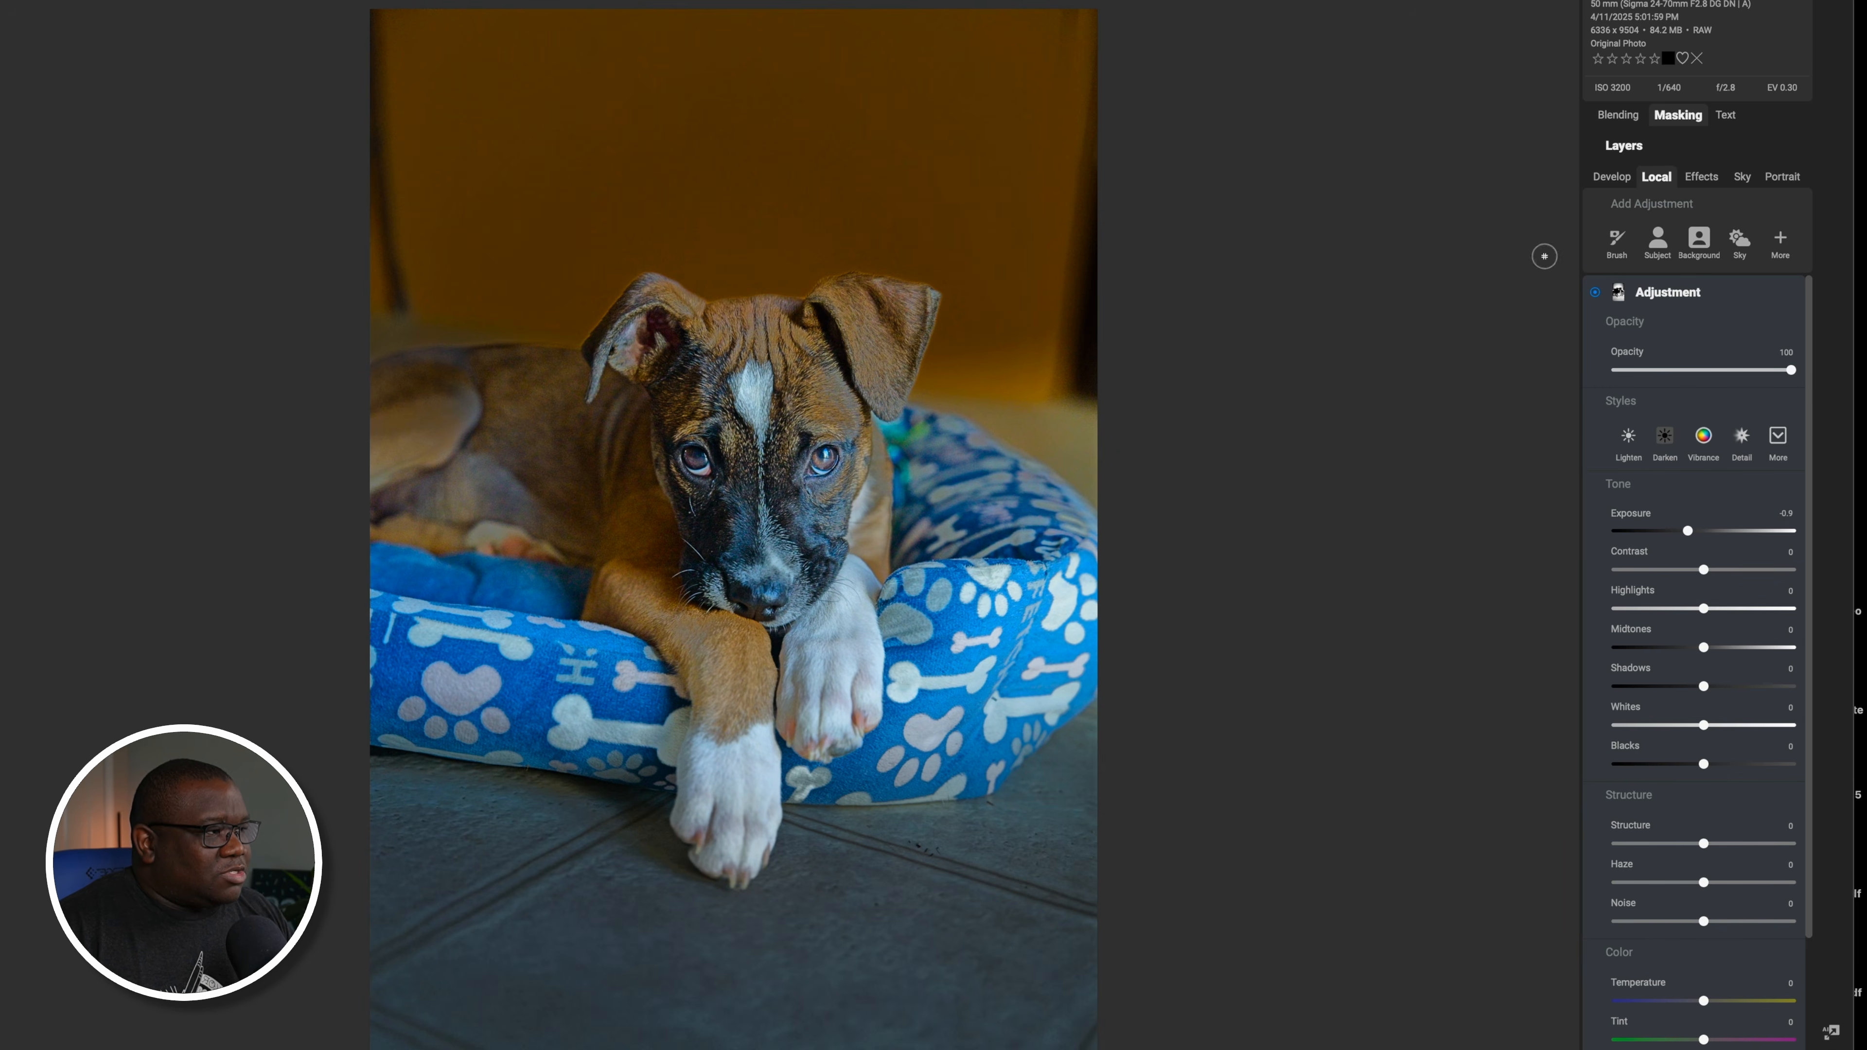
Sample the blue fabric of the dog bed as the target color of the Color Range mask
{"action": "left_click", "coordinate": [1677, 118]}
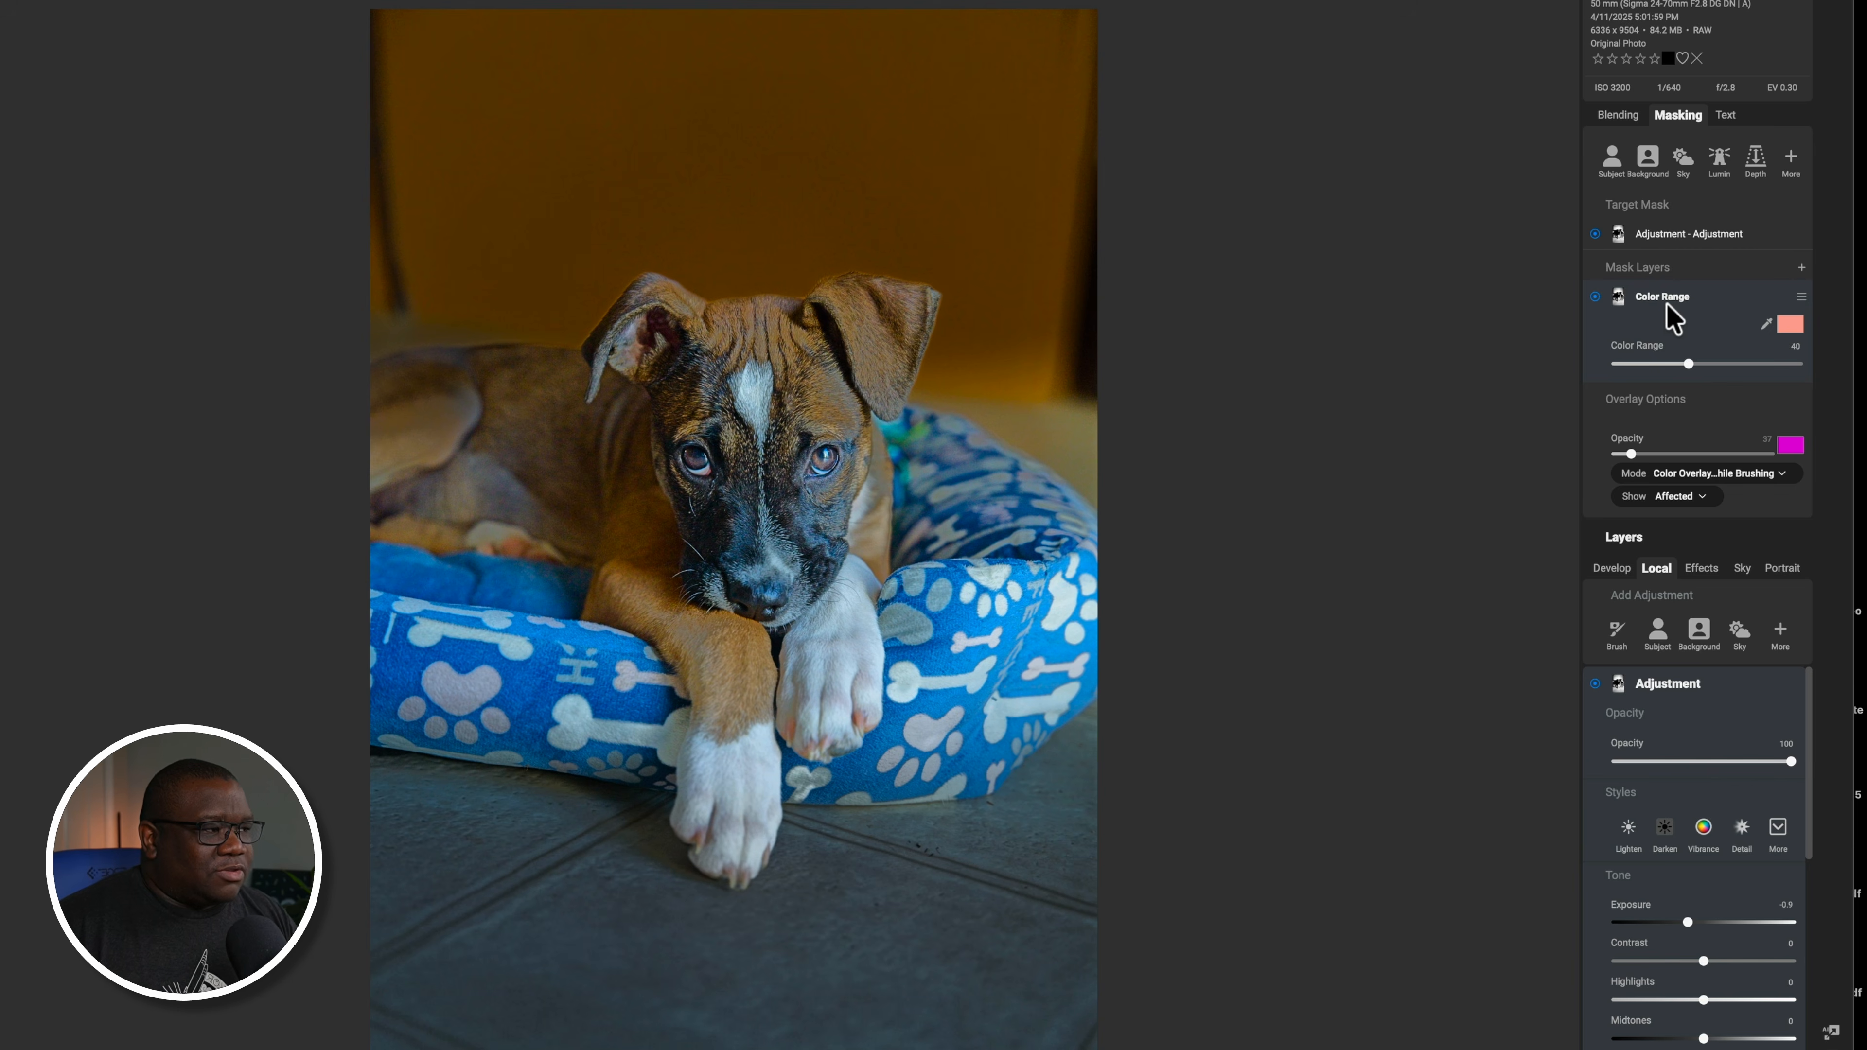
{"action": "left_click", "coordinate": [1767, 325]}
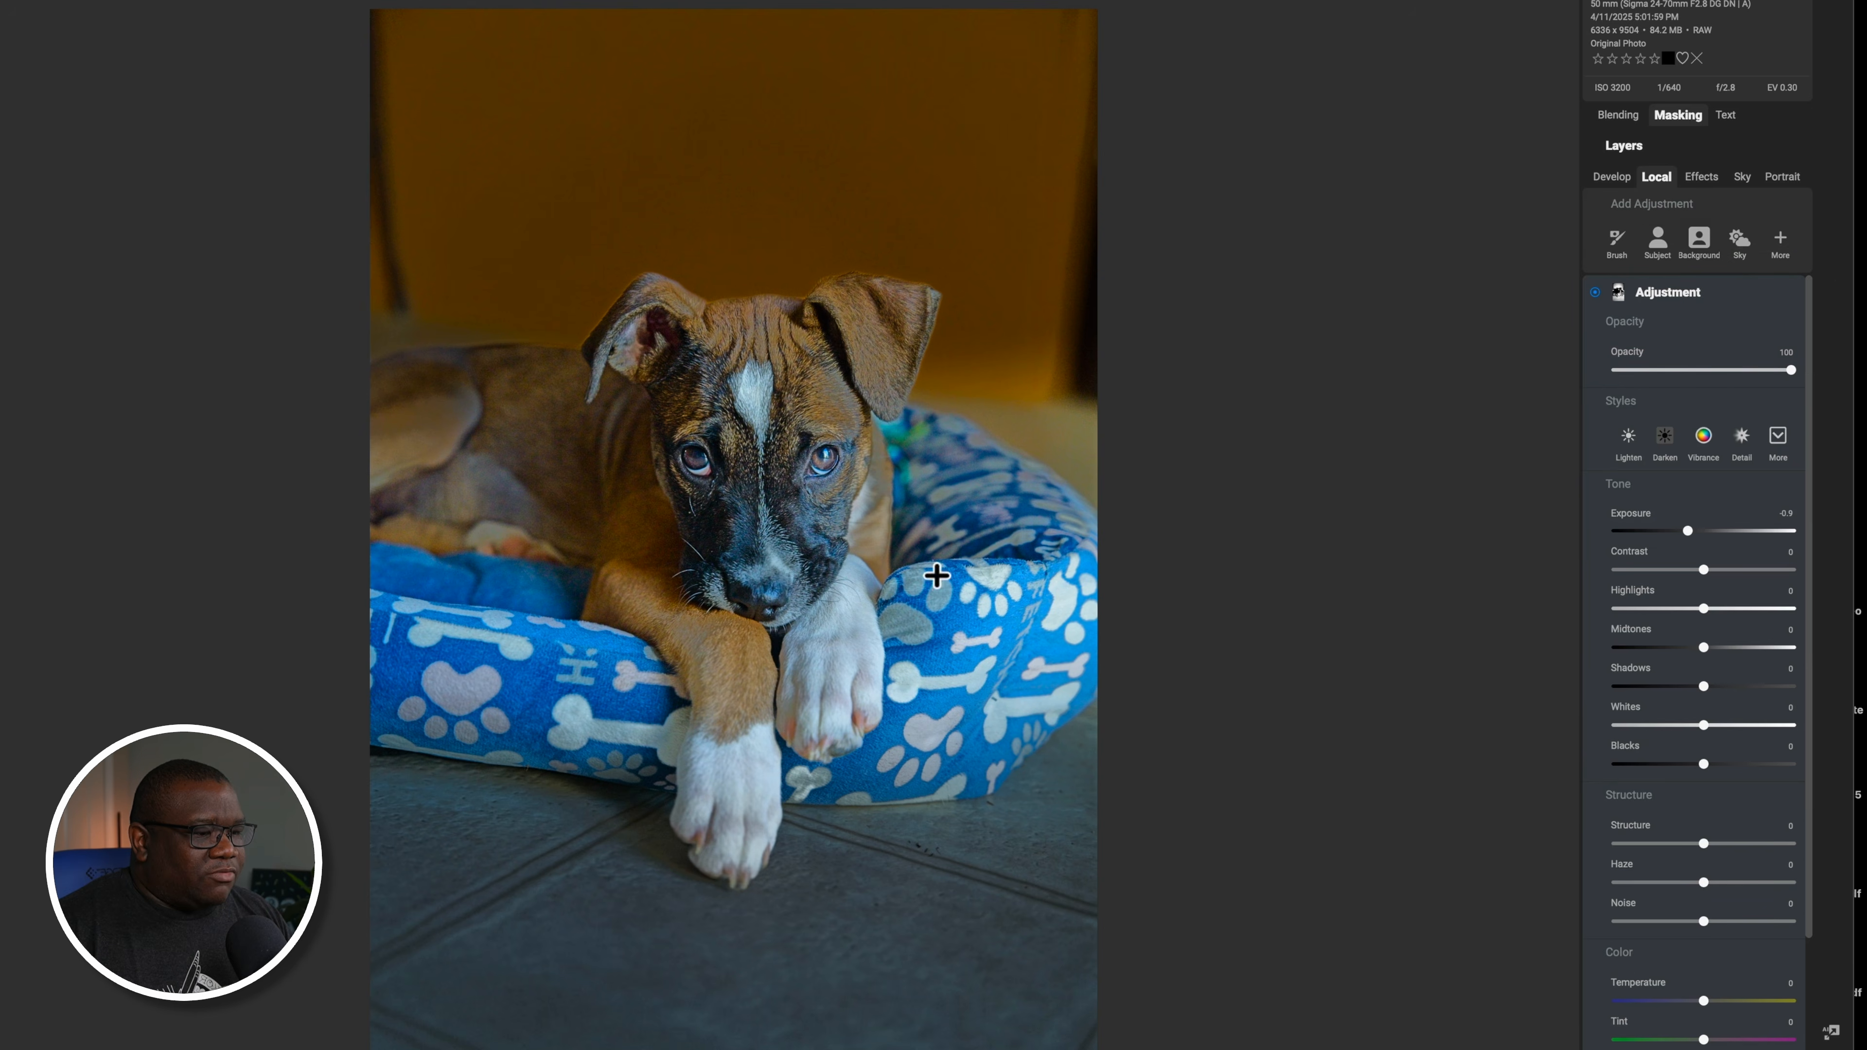
{"action": "left_click", "coordinate": [601, 692]}
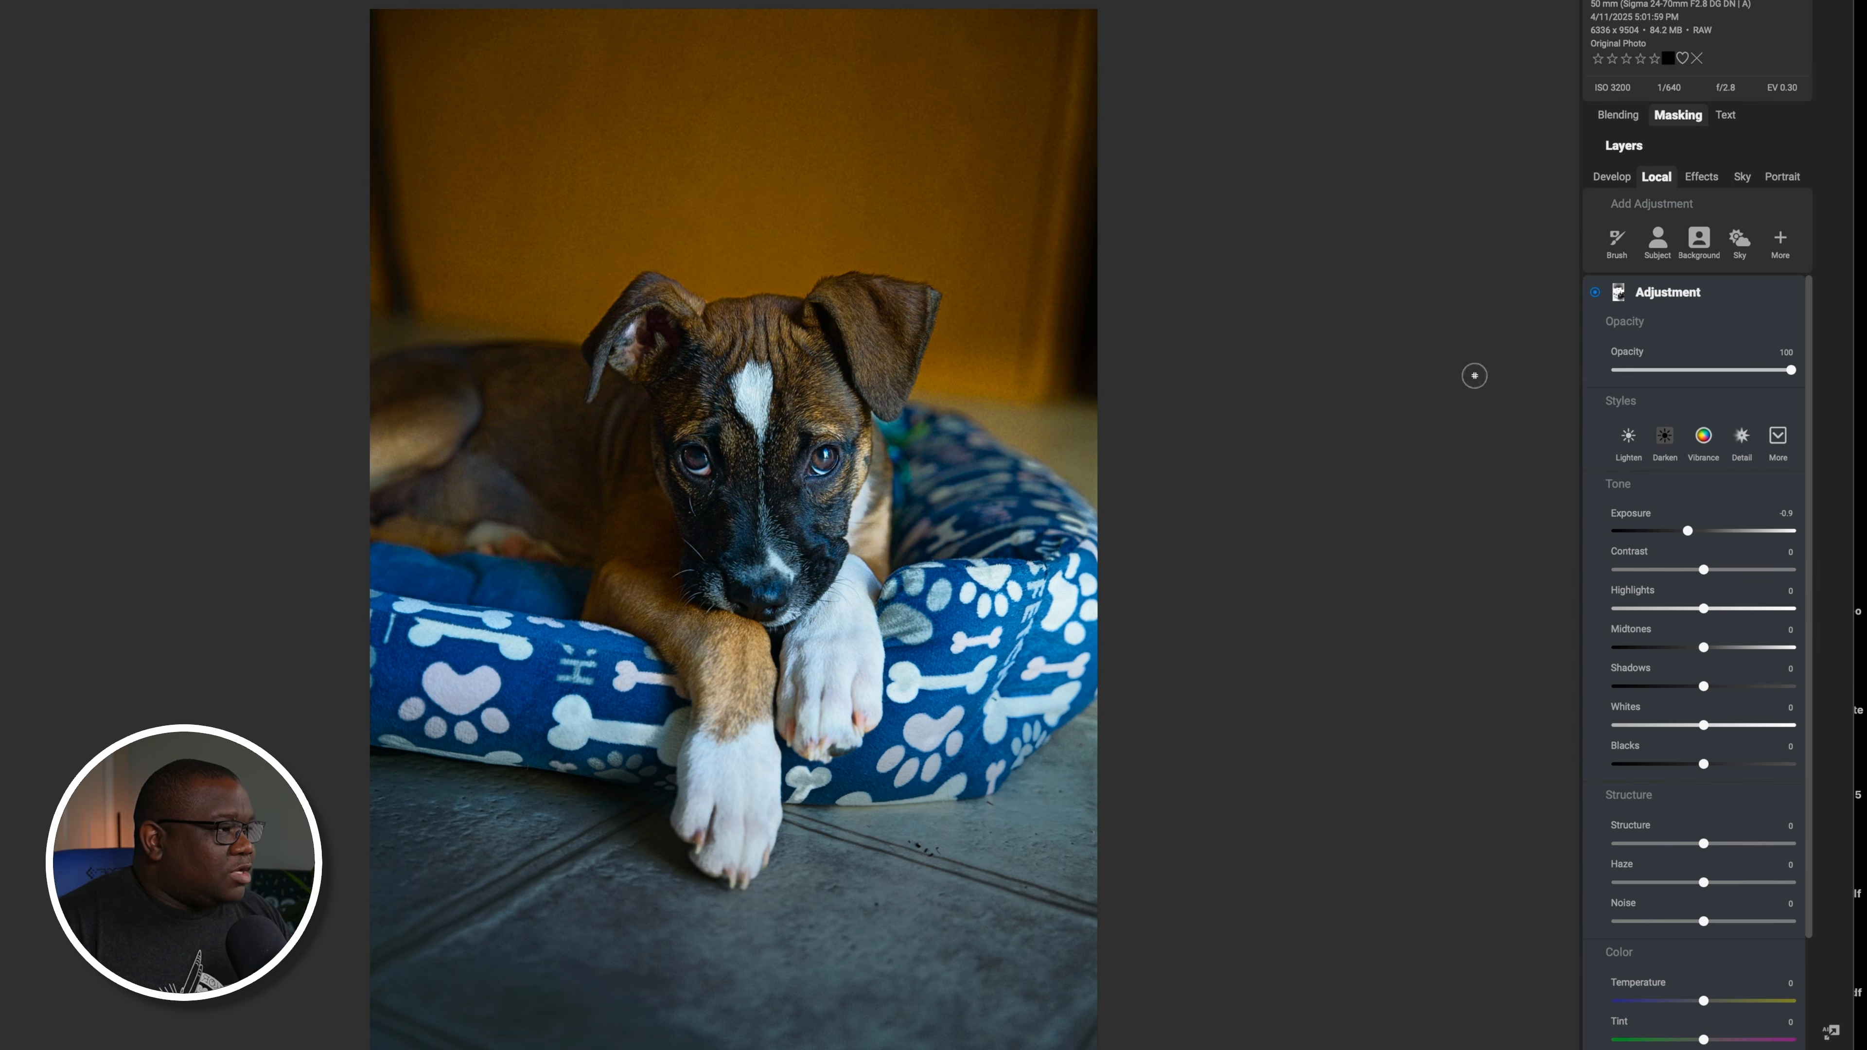
Switch the mask overlay mode of the bed's Color Range adjustment to Grayscale
{"action": "left_click", "coordinate": [1664, 115]}
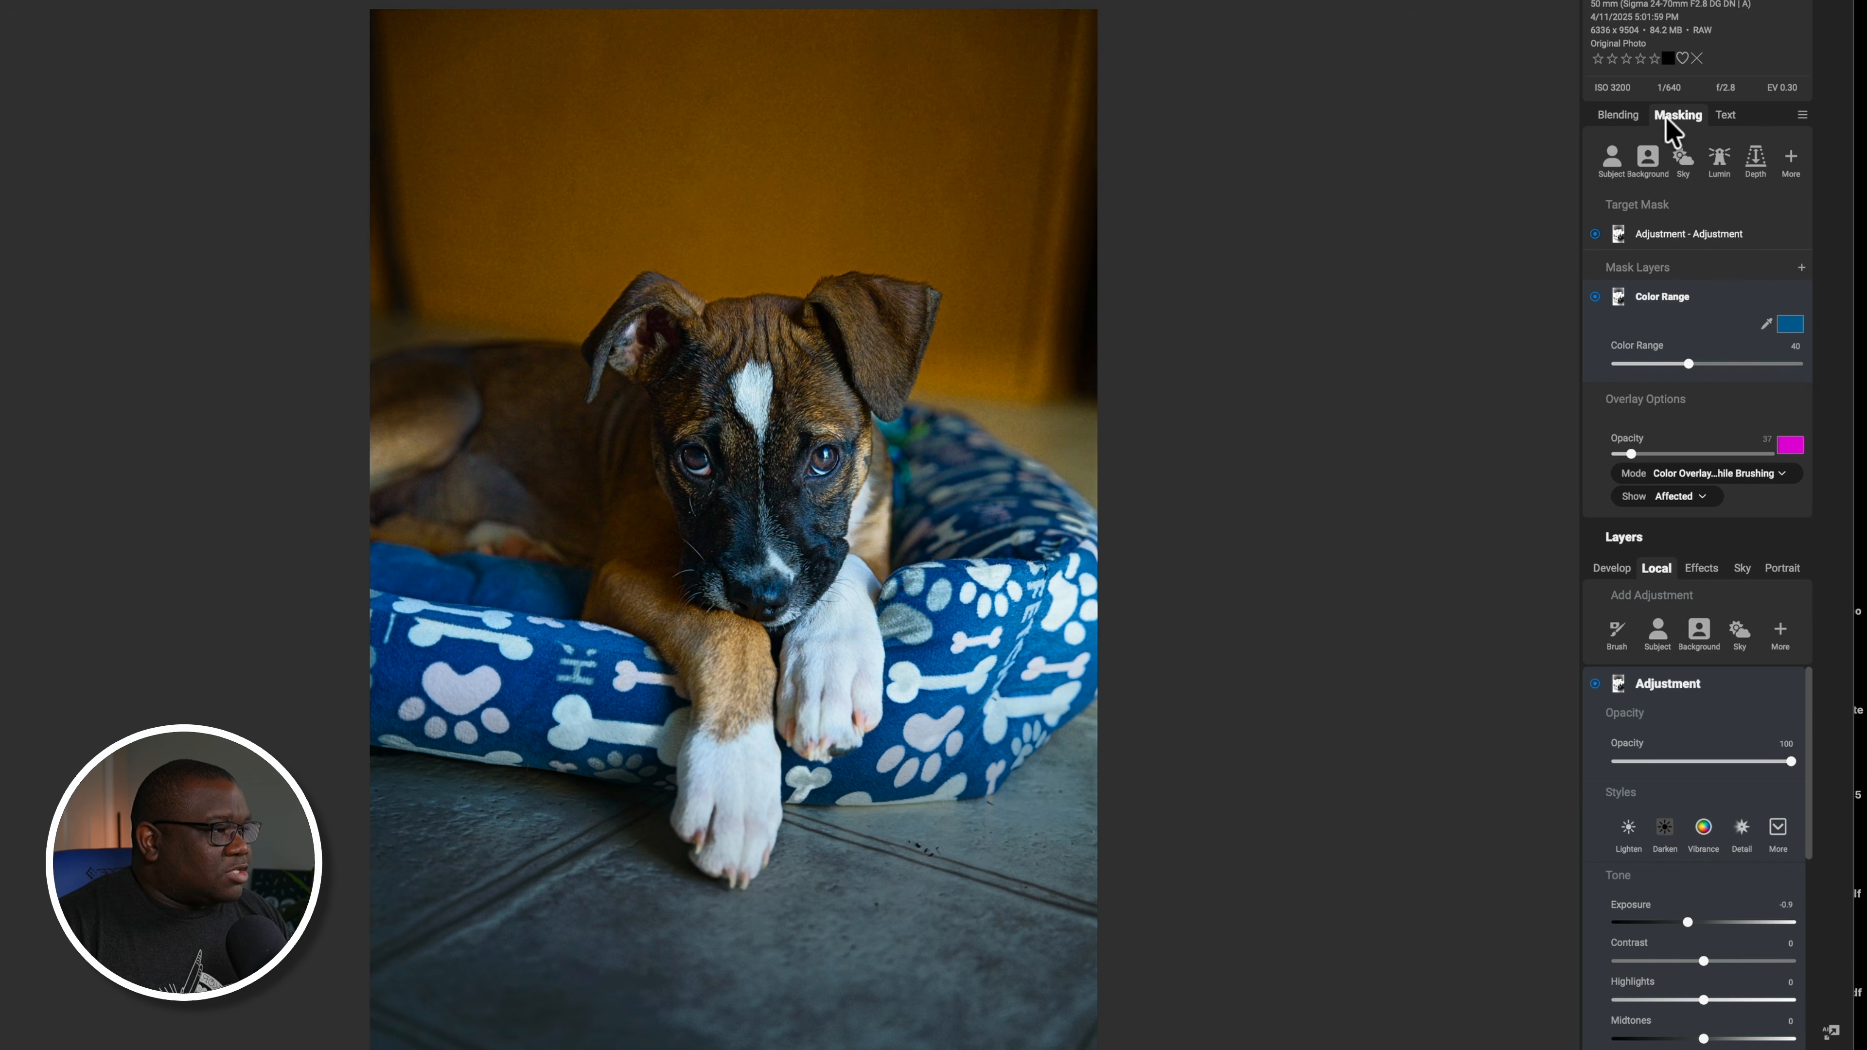
{"action": "left_click", "coordinate": [1664, 471]}
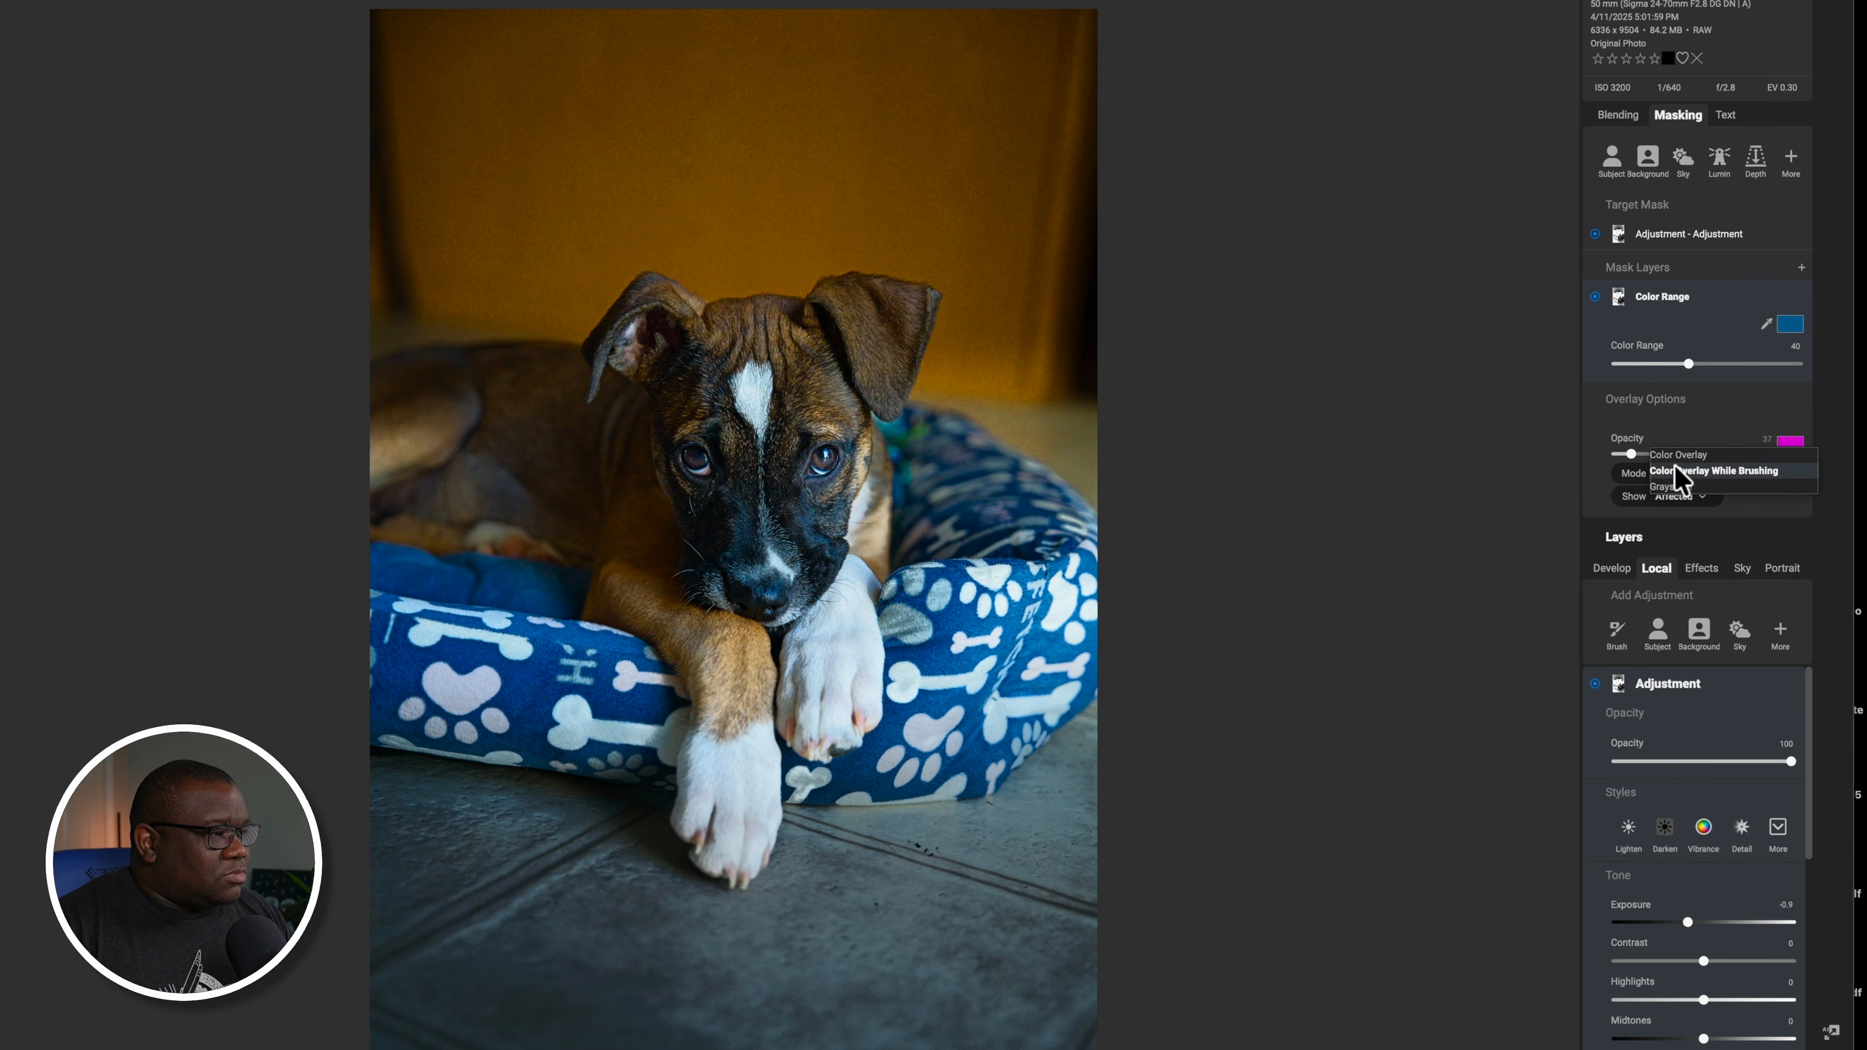
{"action": "left_click", "coordinate": [1673, 487]}
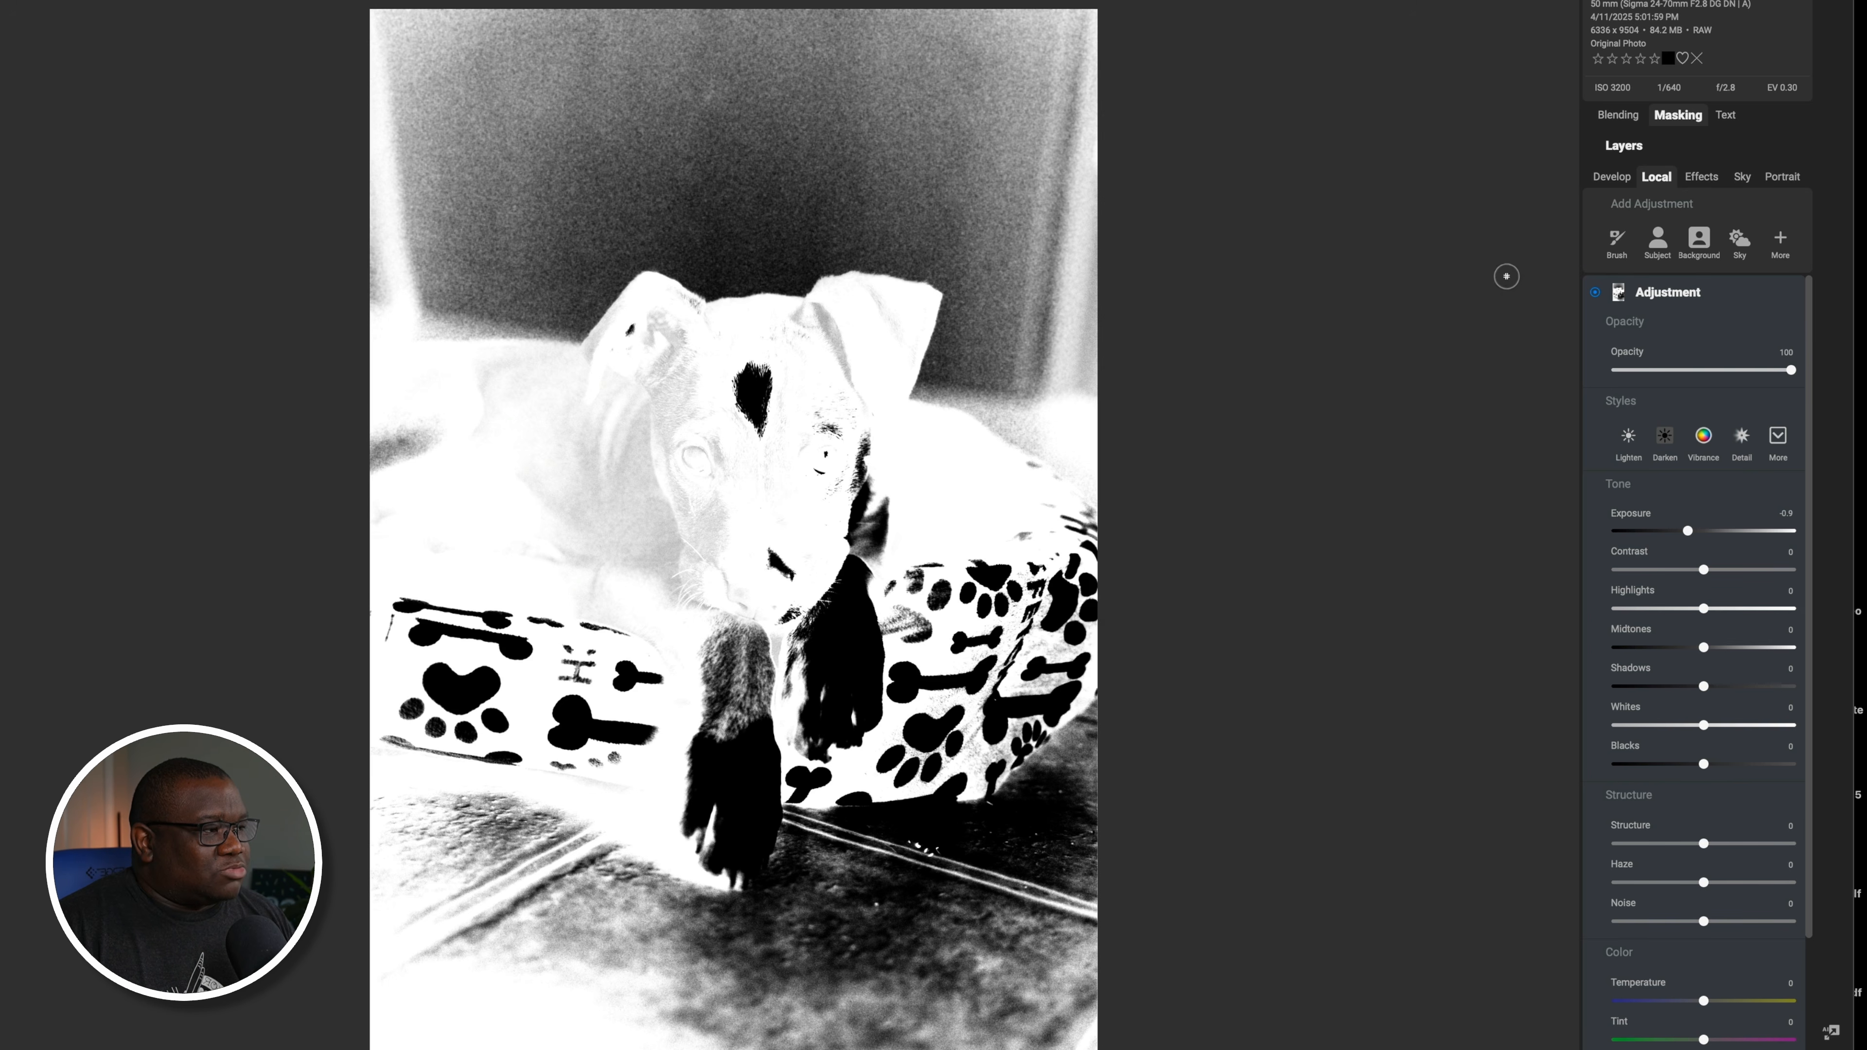
Subtract a Subject mask layer from the adjustment mask to exclude the puppy
{"action": "left_click", "coordinate": [1678, 118]}
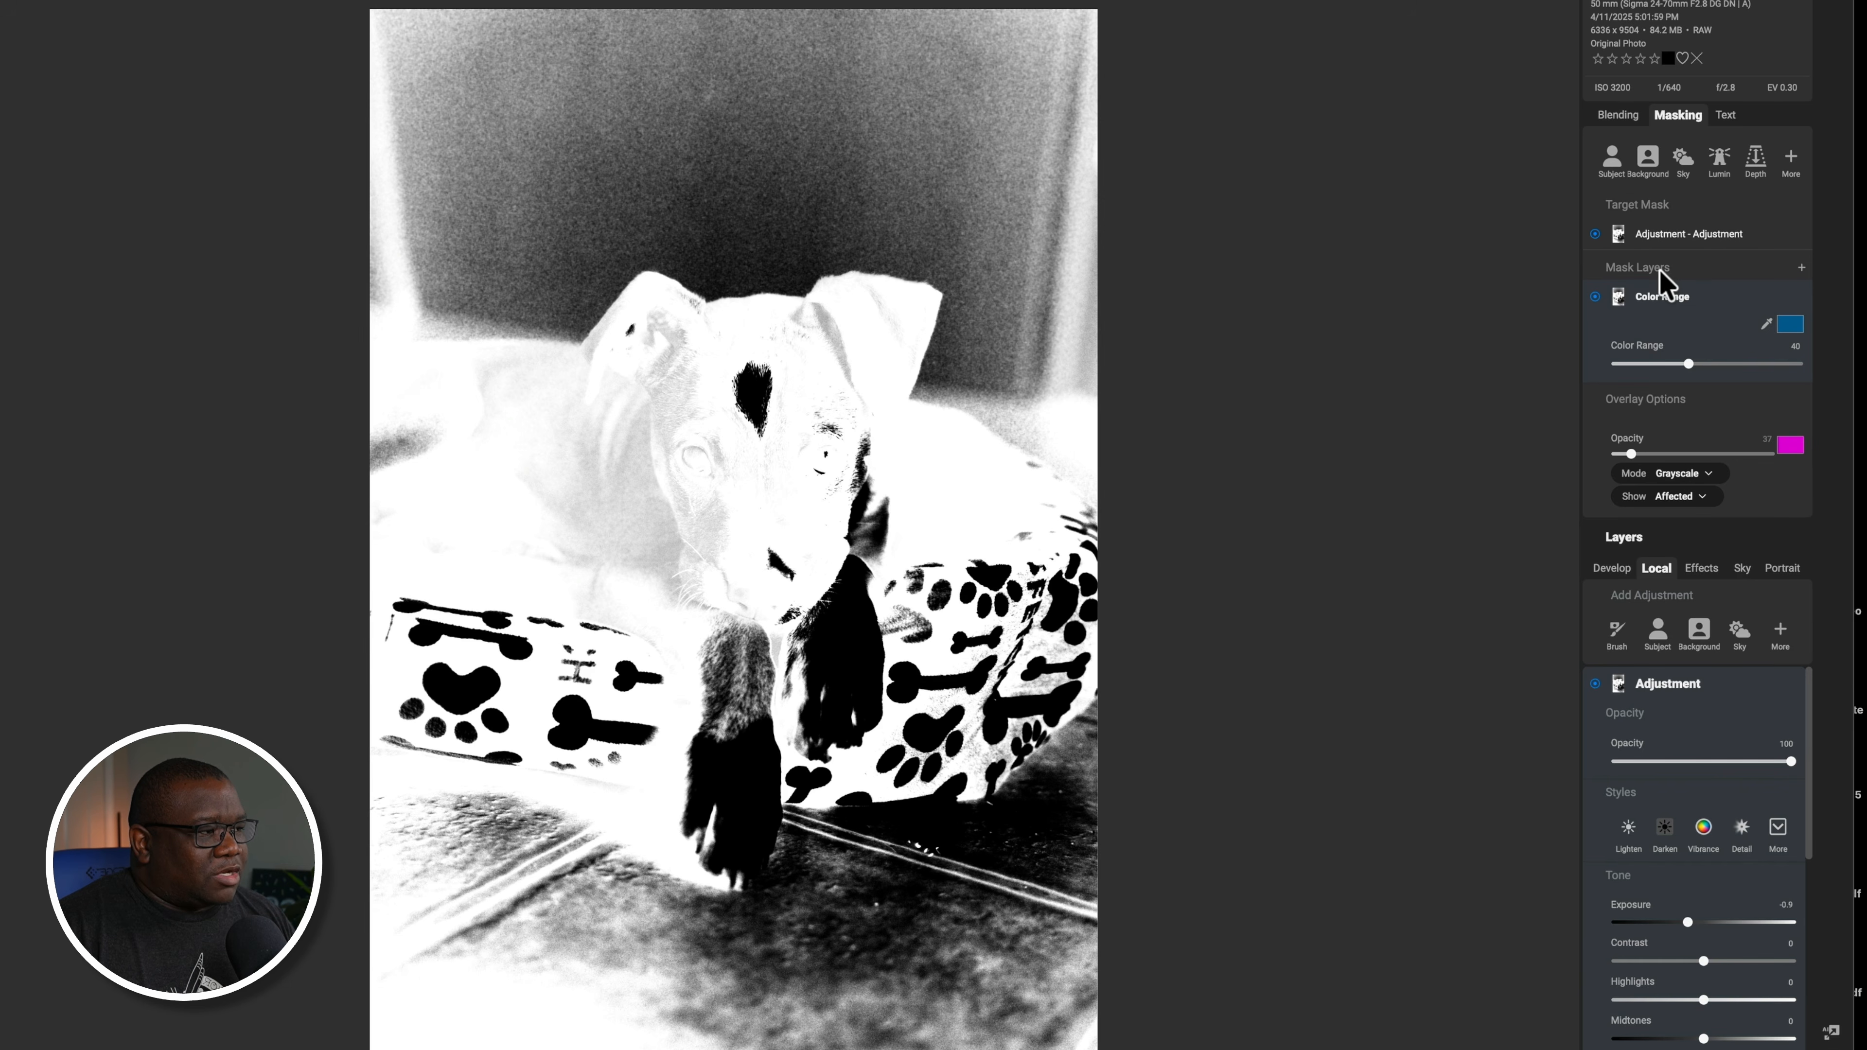
{"action": "left_click", "coordinate": [1801, 268]}
{"action": "mouse_move", "coordinate": [1806, 285]}
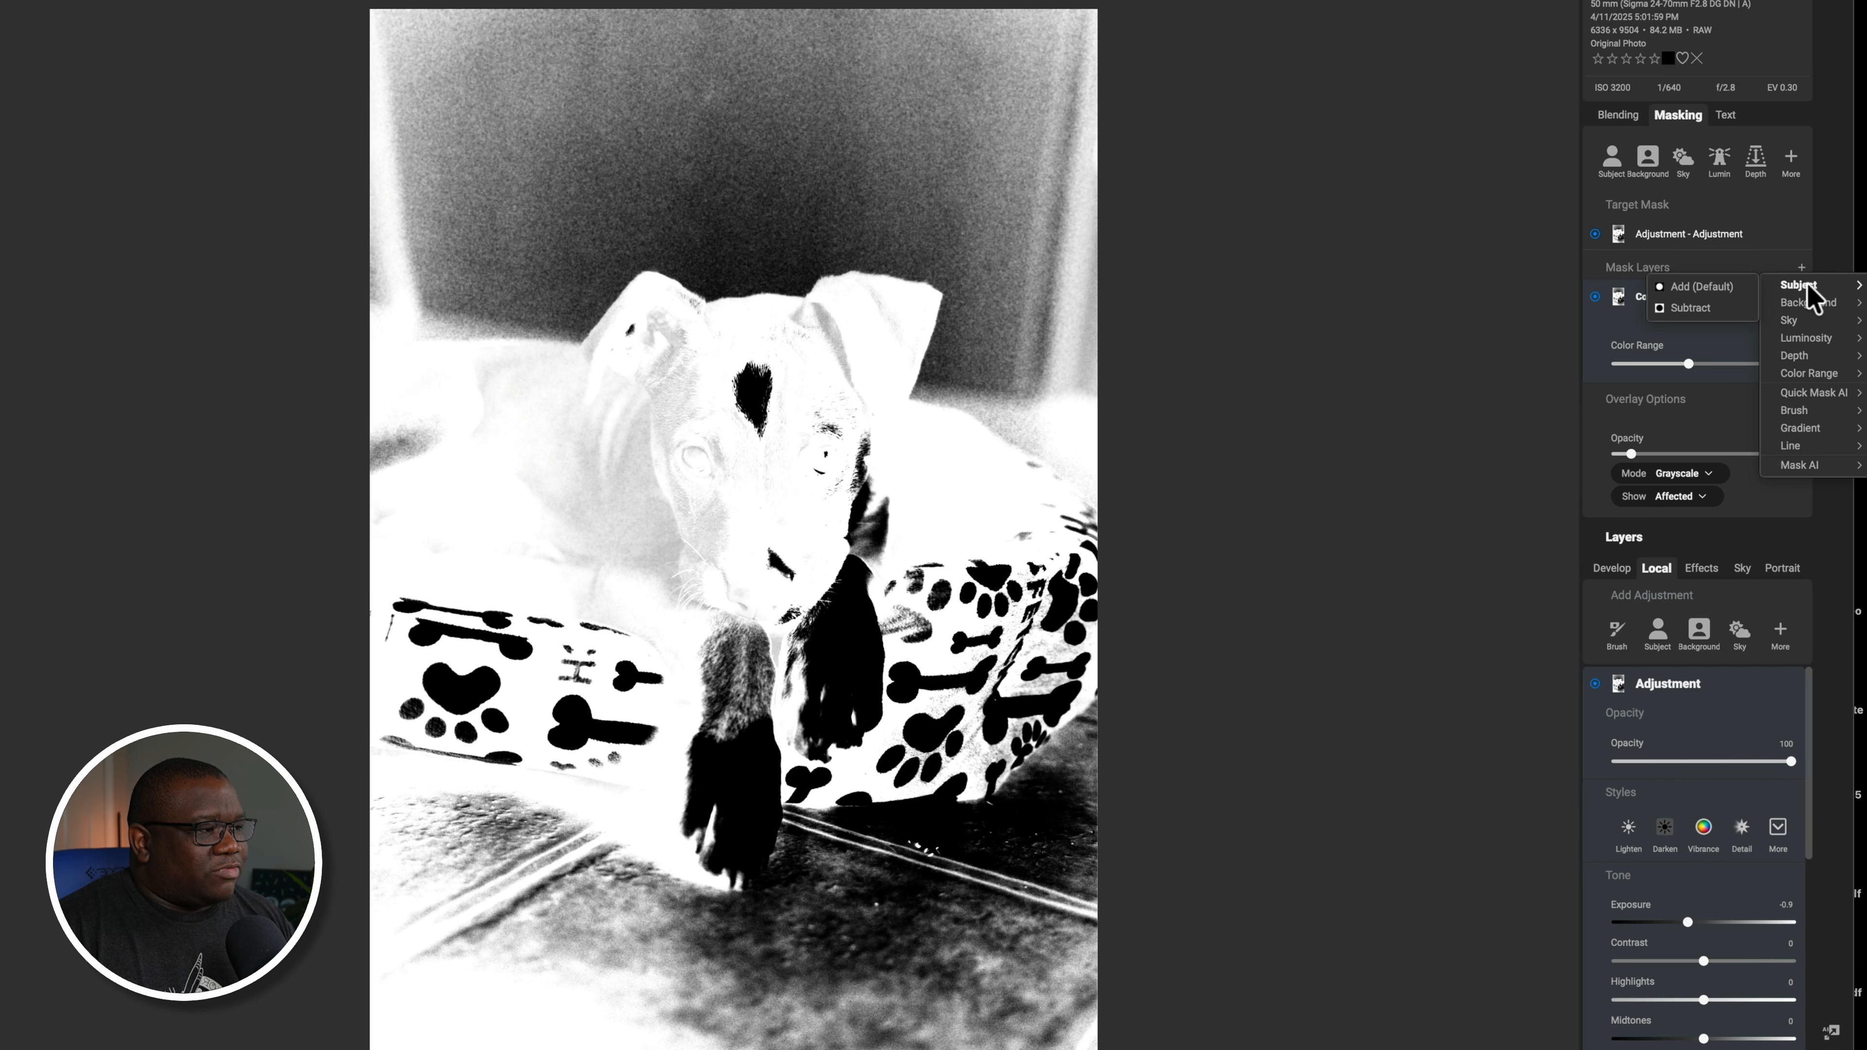
{"action": "left_click", "coordinate": [1690, 308]}
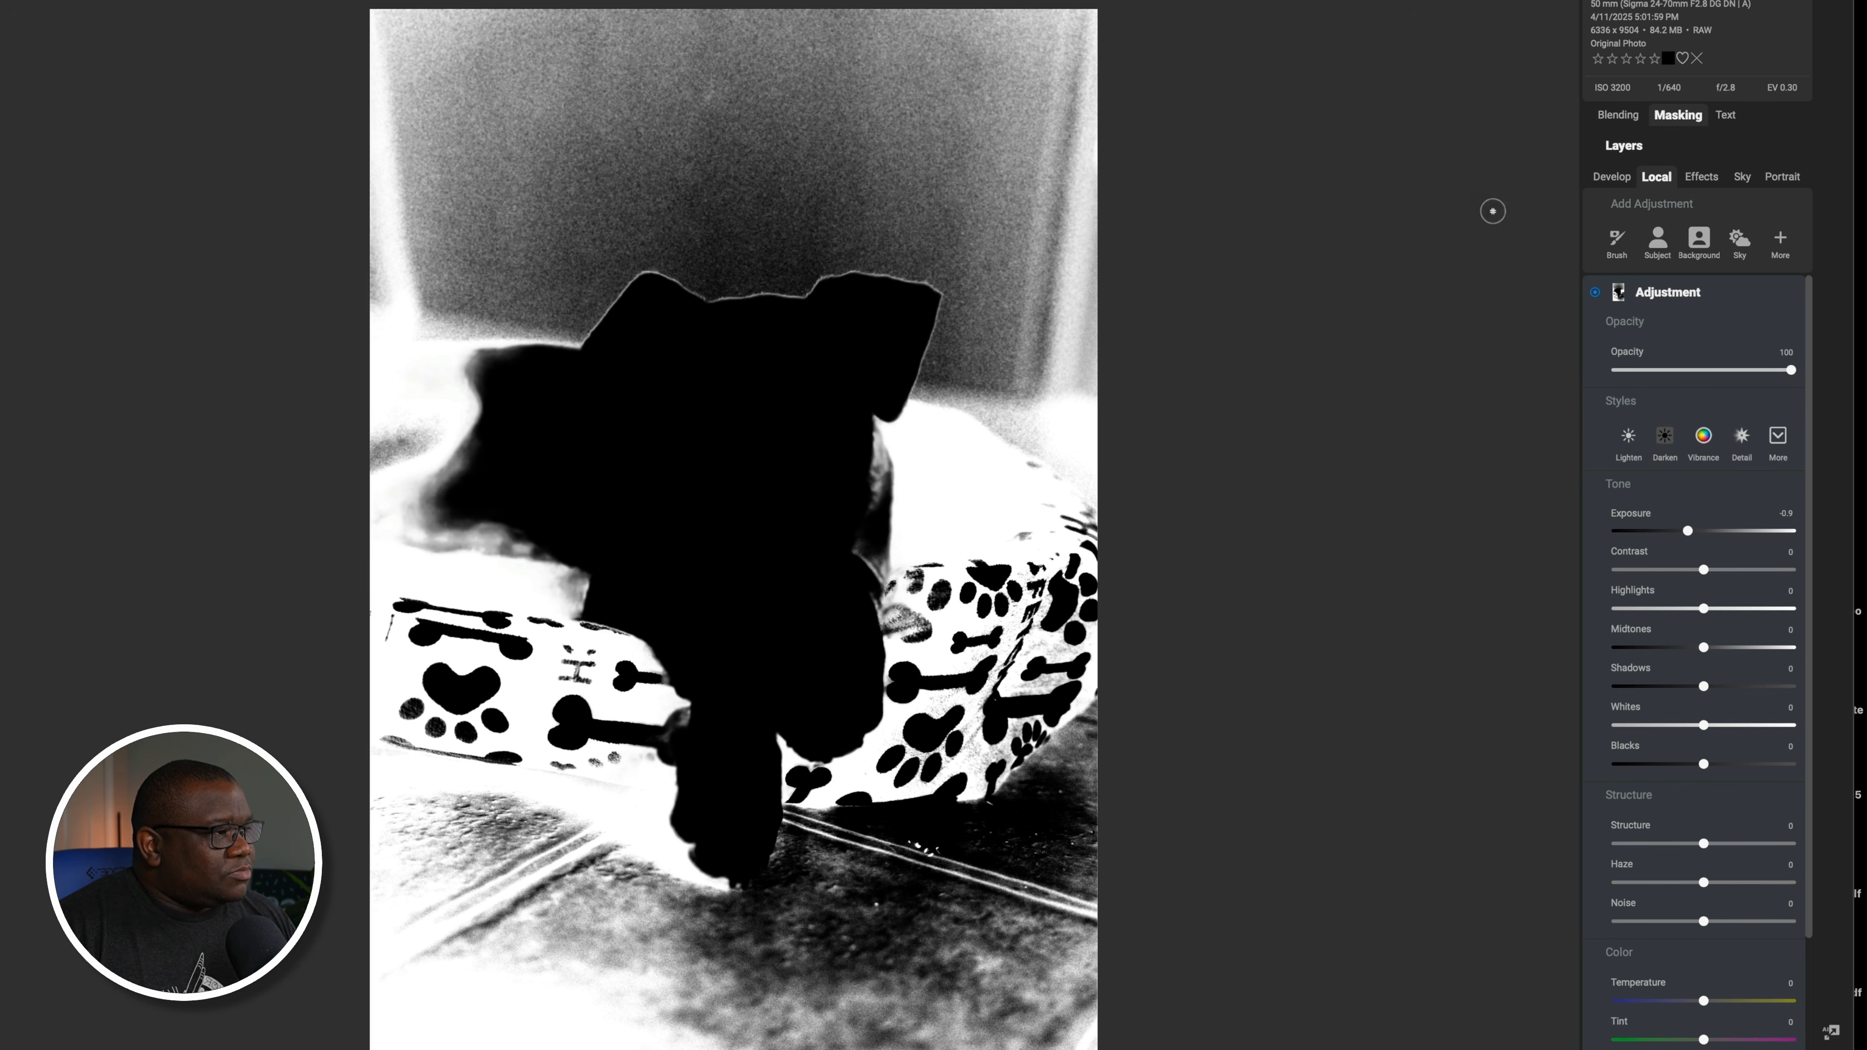
Subtract a Gradient mask layer and move it up to the puppy's forehead to exclude the wall behind
{"action": "left_click", "coordinate": [1682, 116]}
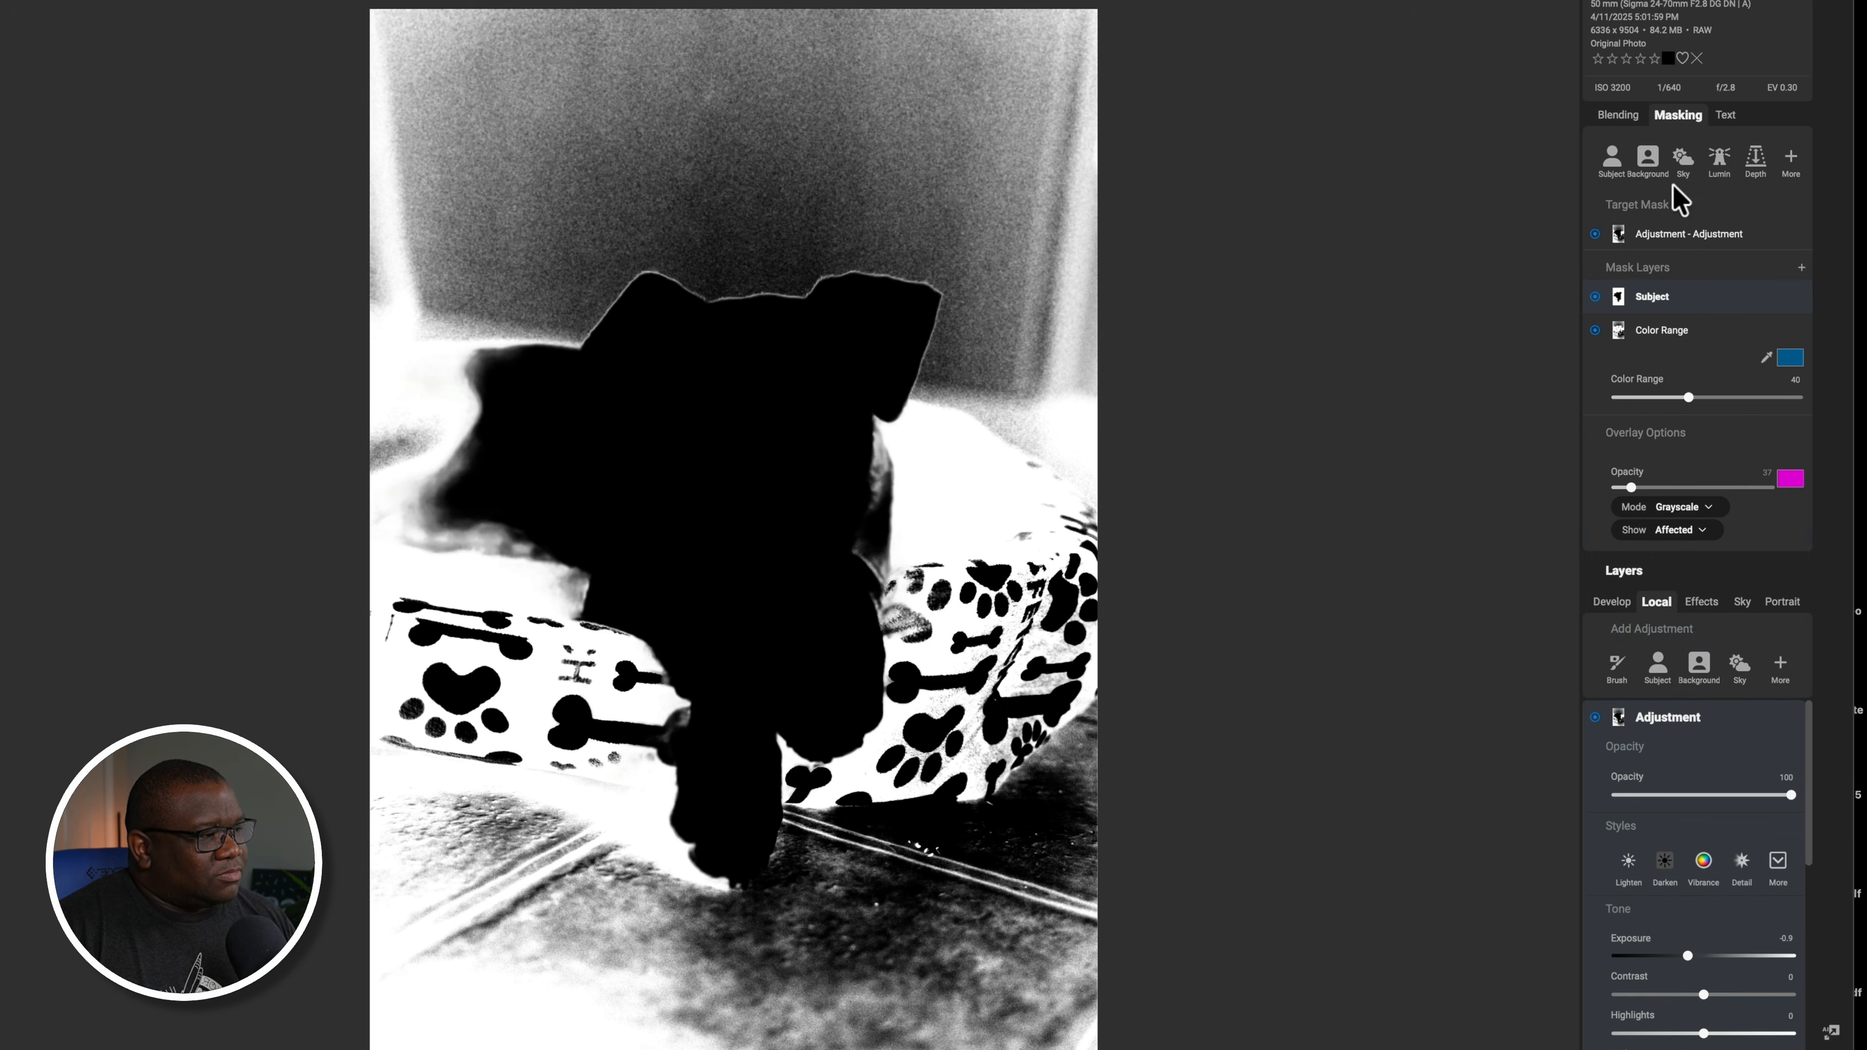
{"action": "left_click", "coordinate": [1799, 268]}
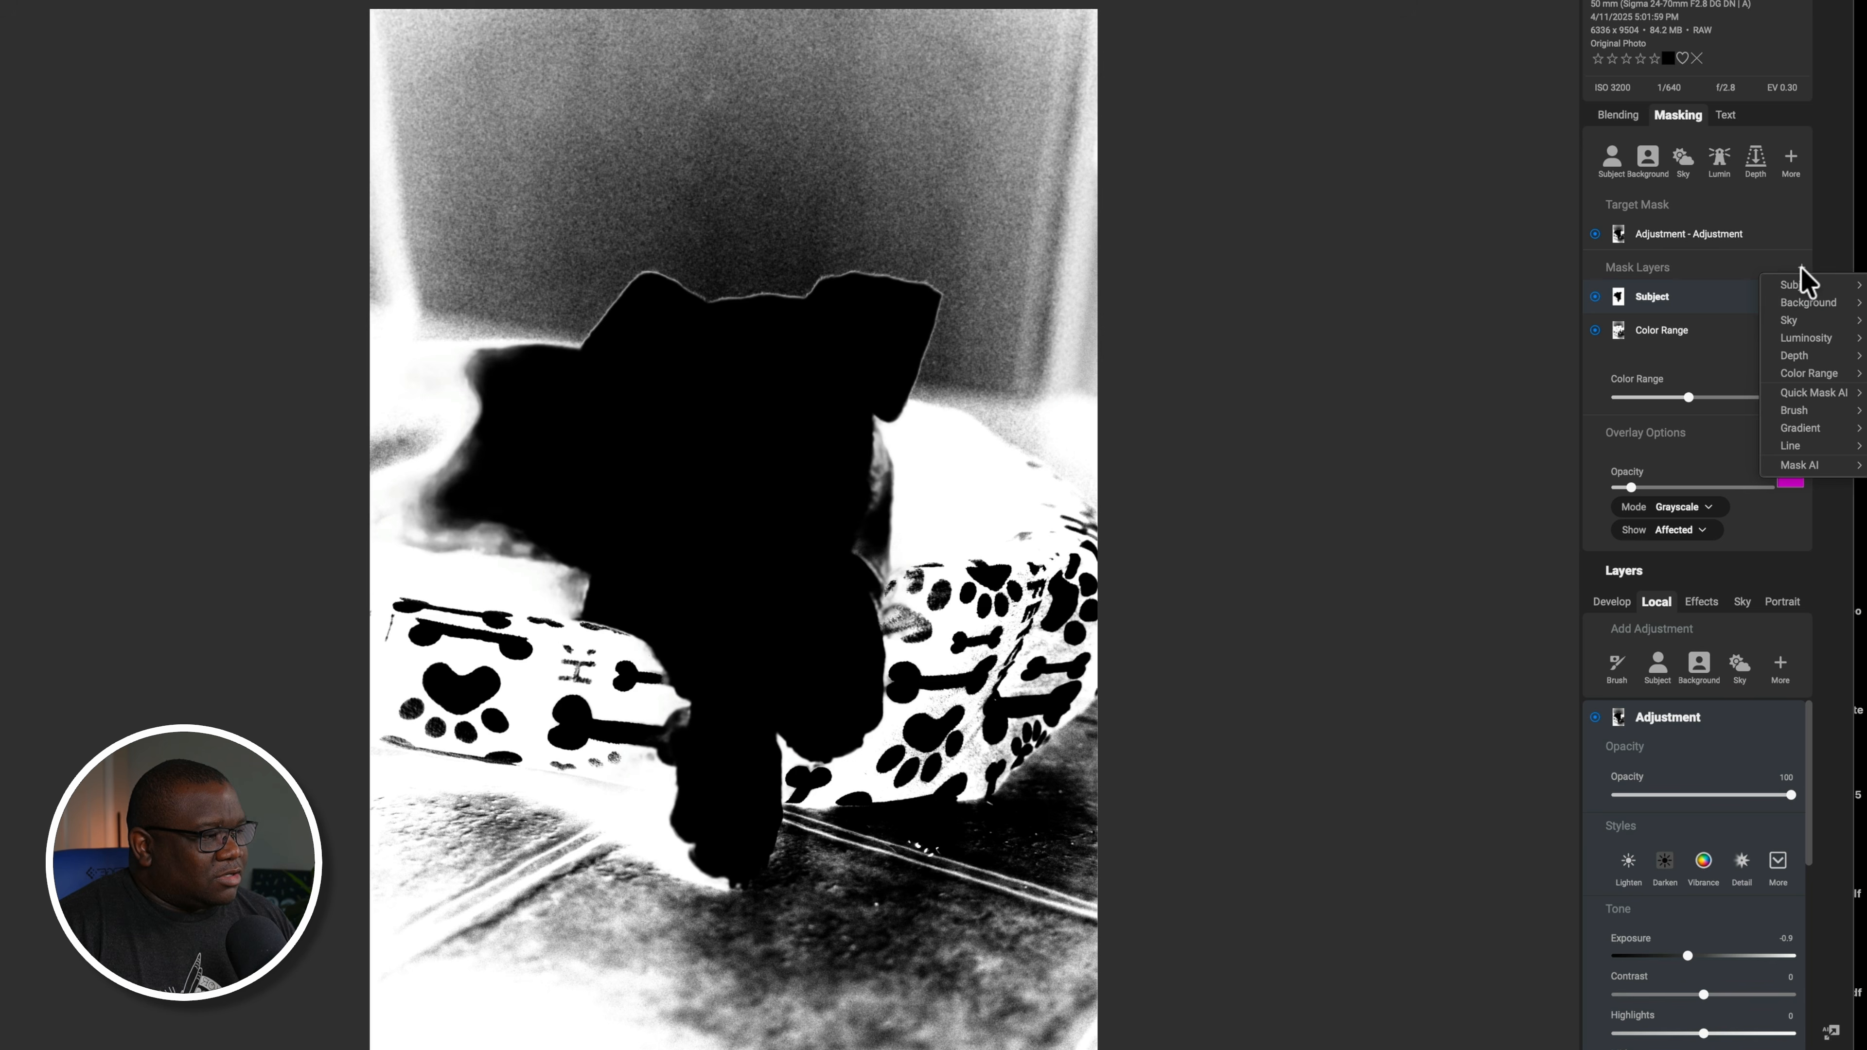
{"action": "mouse_move", "coordinate": [1820, 439]}
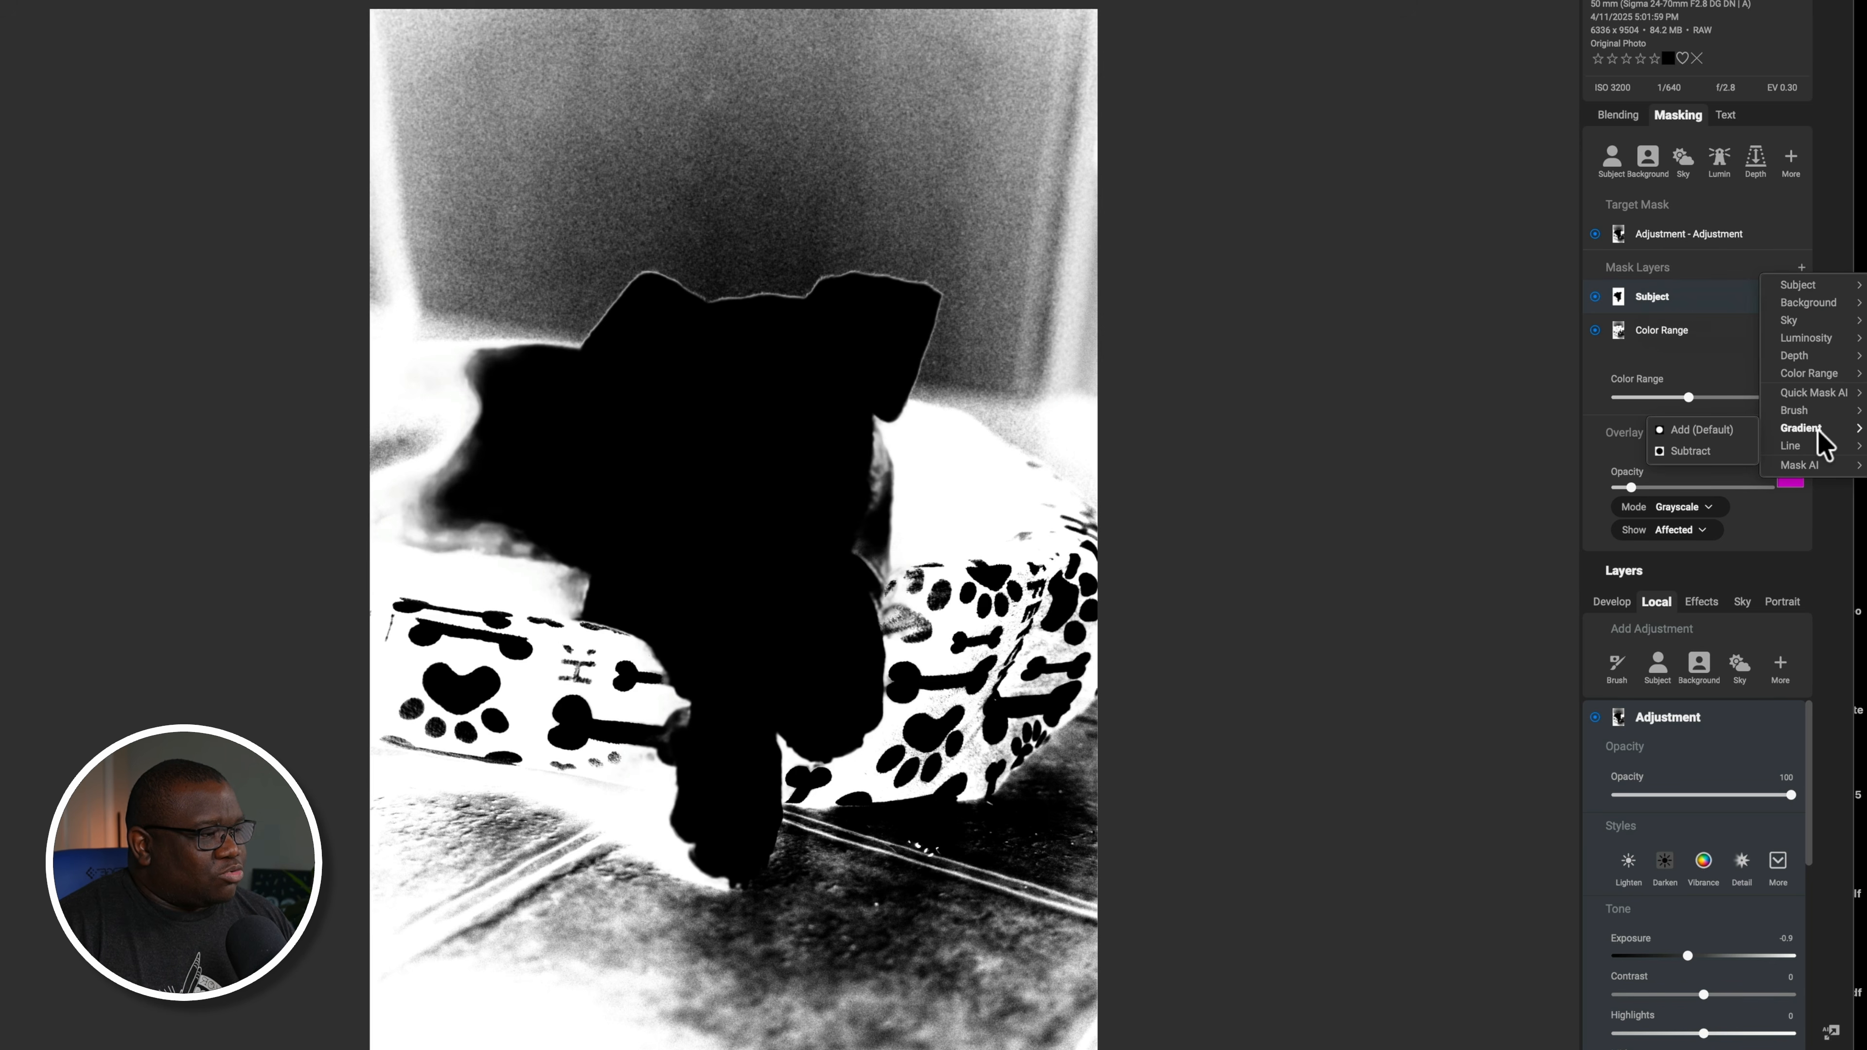
{"action": "left_click", "coordinate": [1711, 451]}
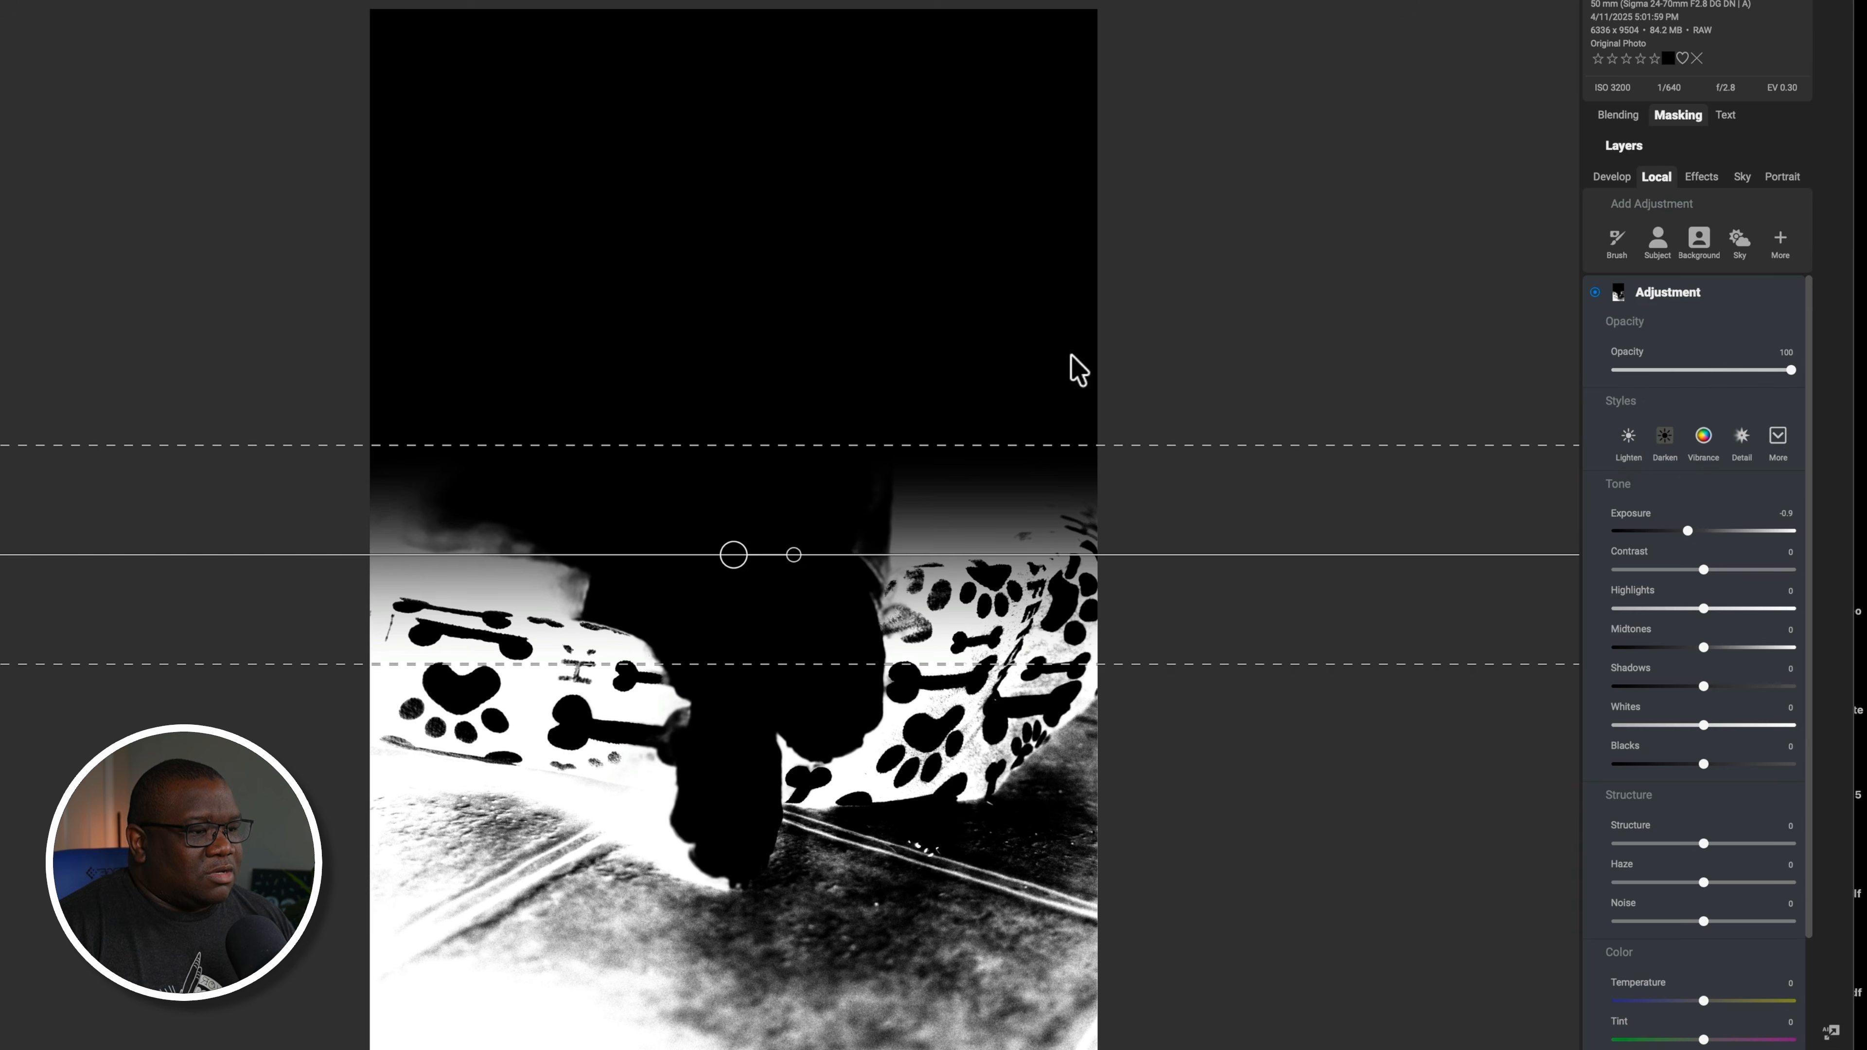
{"action": "left_click_drag", "start_coordinate": [735, 557], "coordinate": [734, 379]}
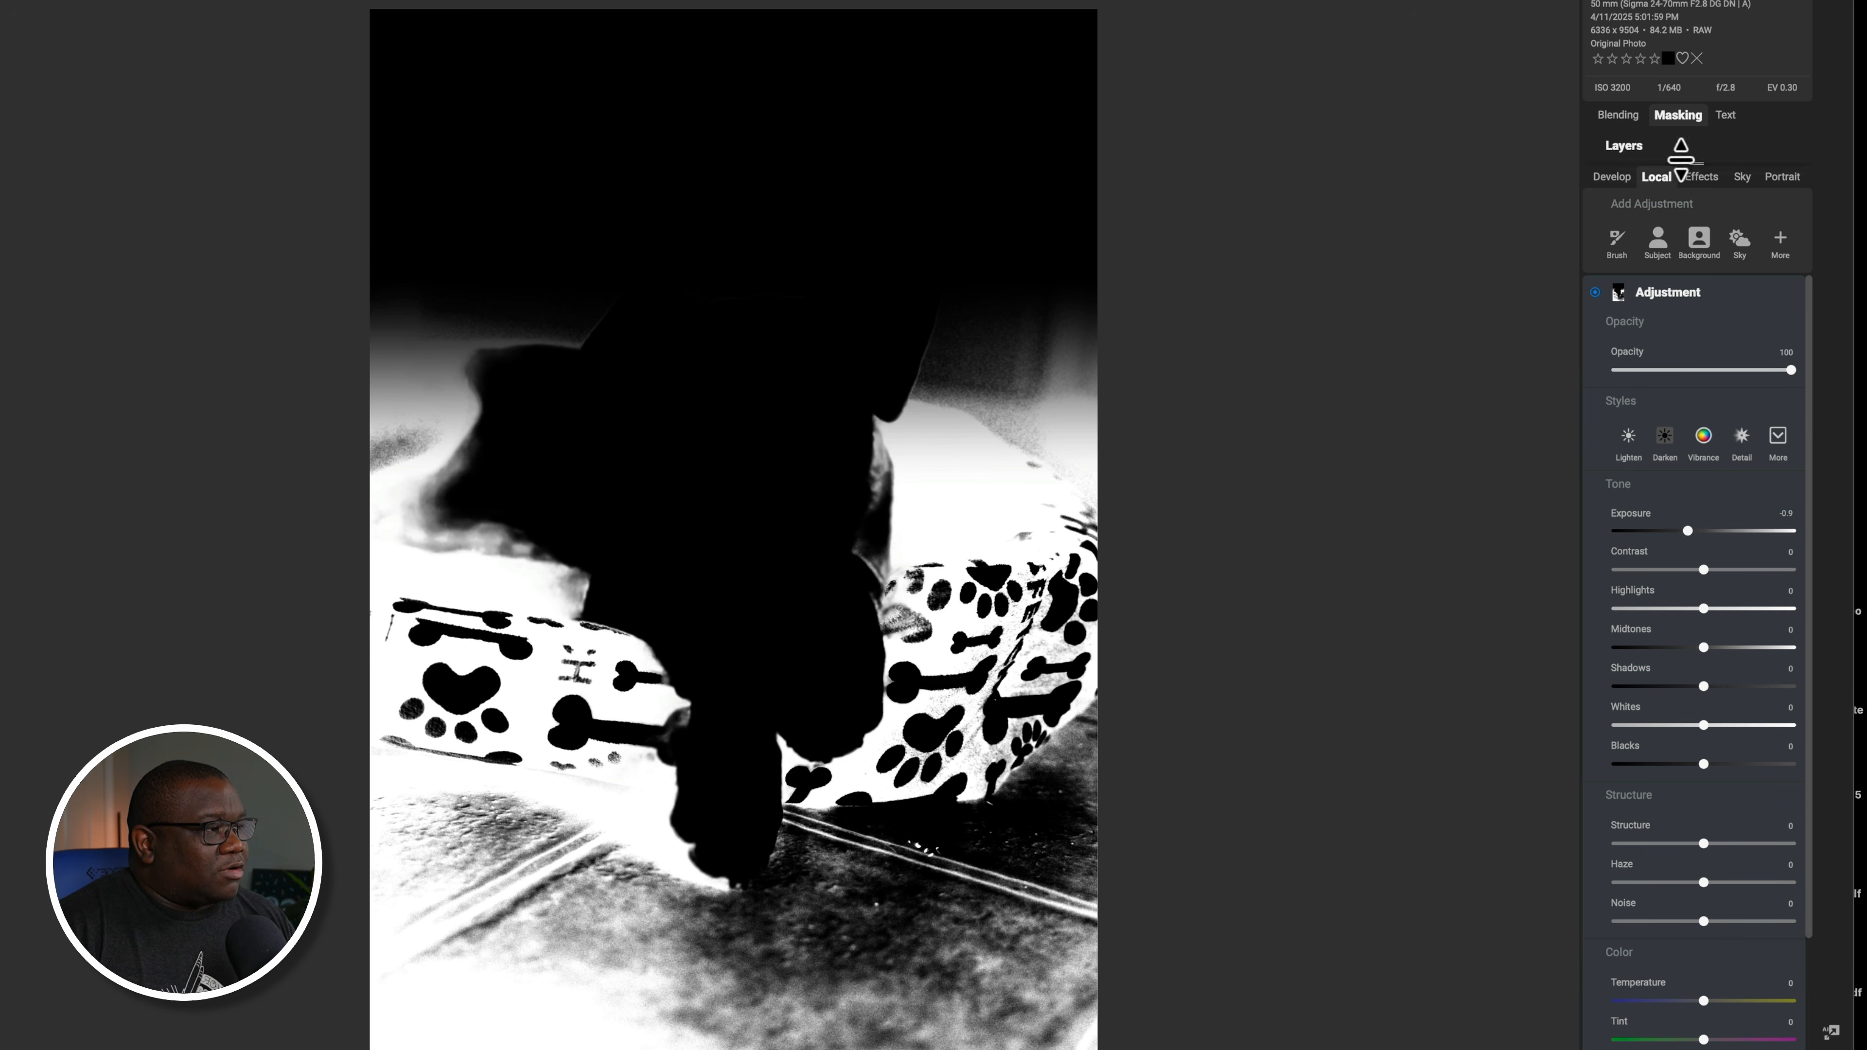
Subtract a second Gradient mask layer, flipped and tilted along the bed's lower edge, to exclude the floor
{"action": "left_click", "coordinate": [1677, 118]}
{"action": "left_click", "coordinate": [1801, 268]}
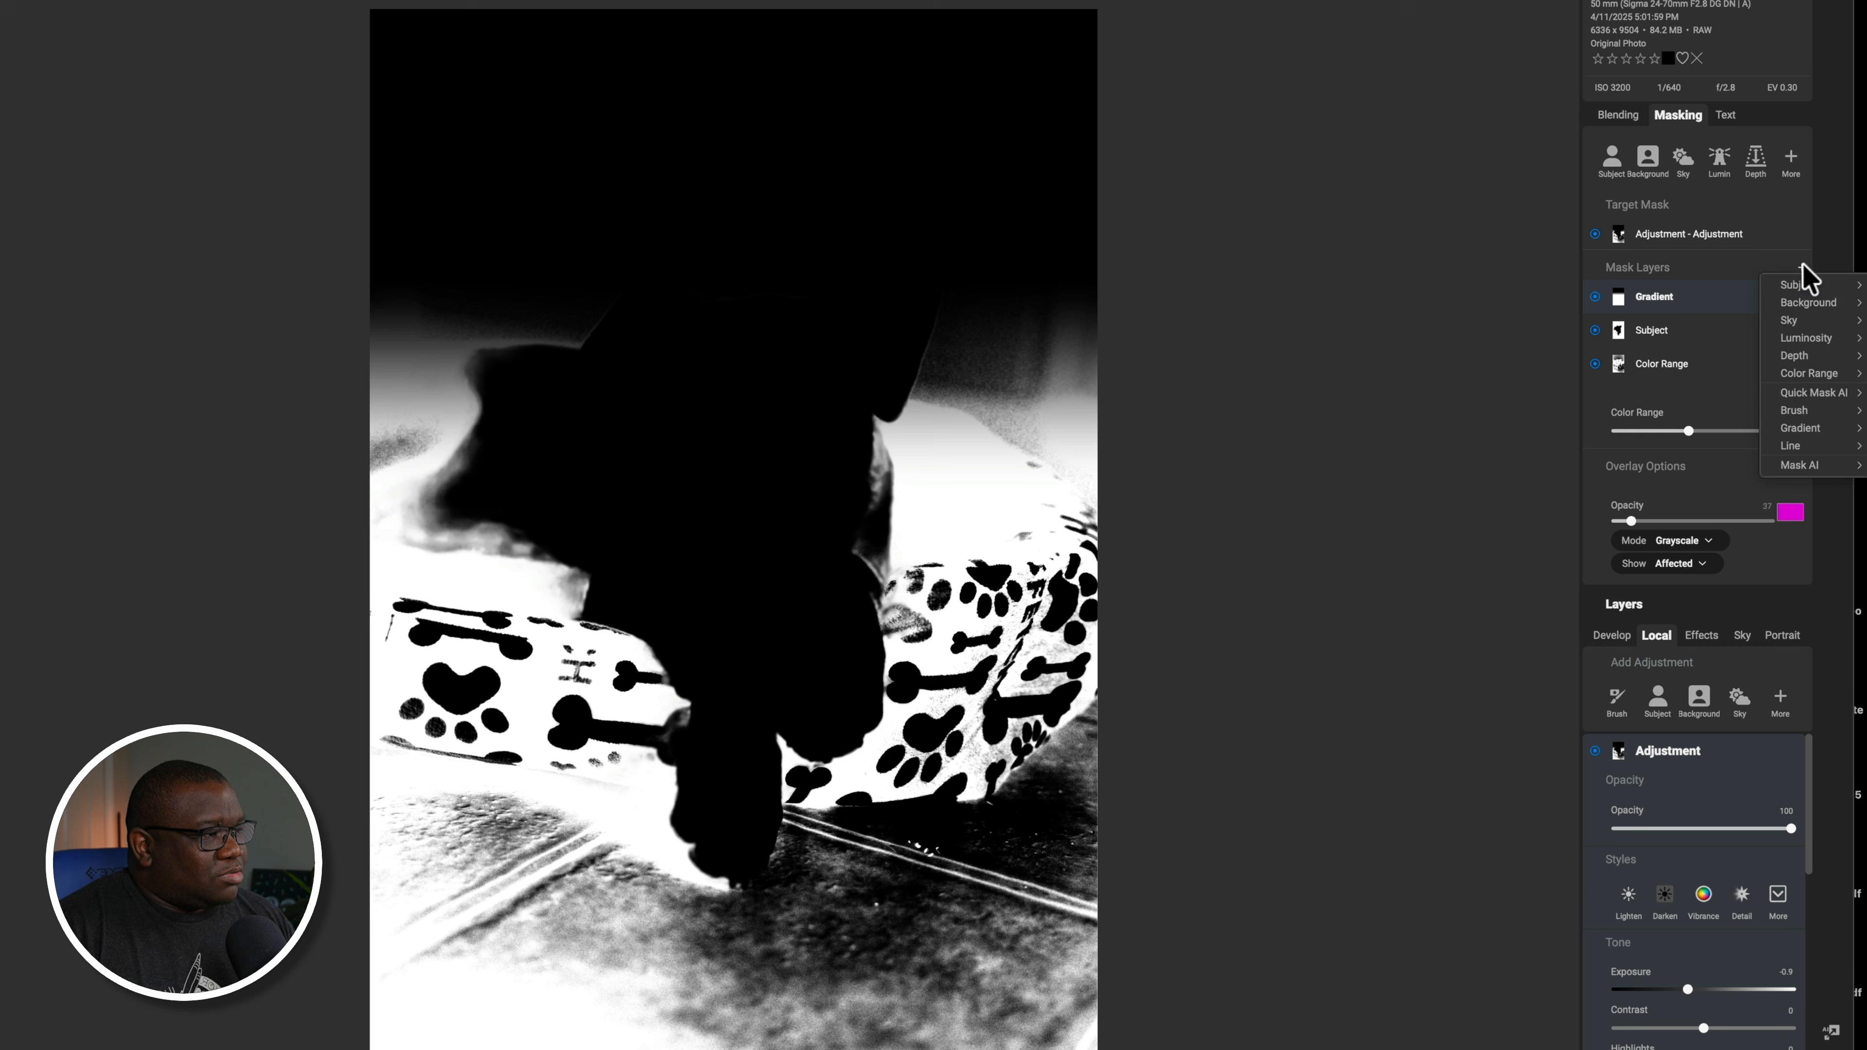
{"action": "mouse_move", "coordinate": [1833, 431]}
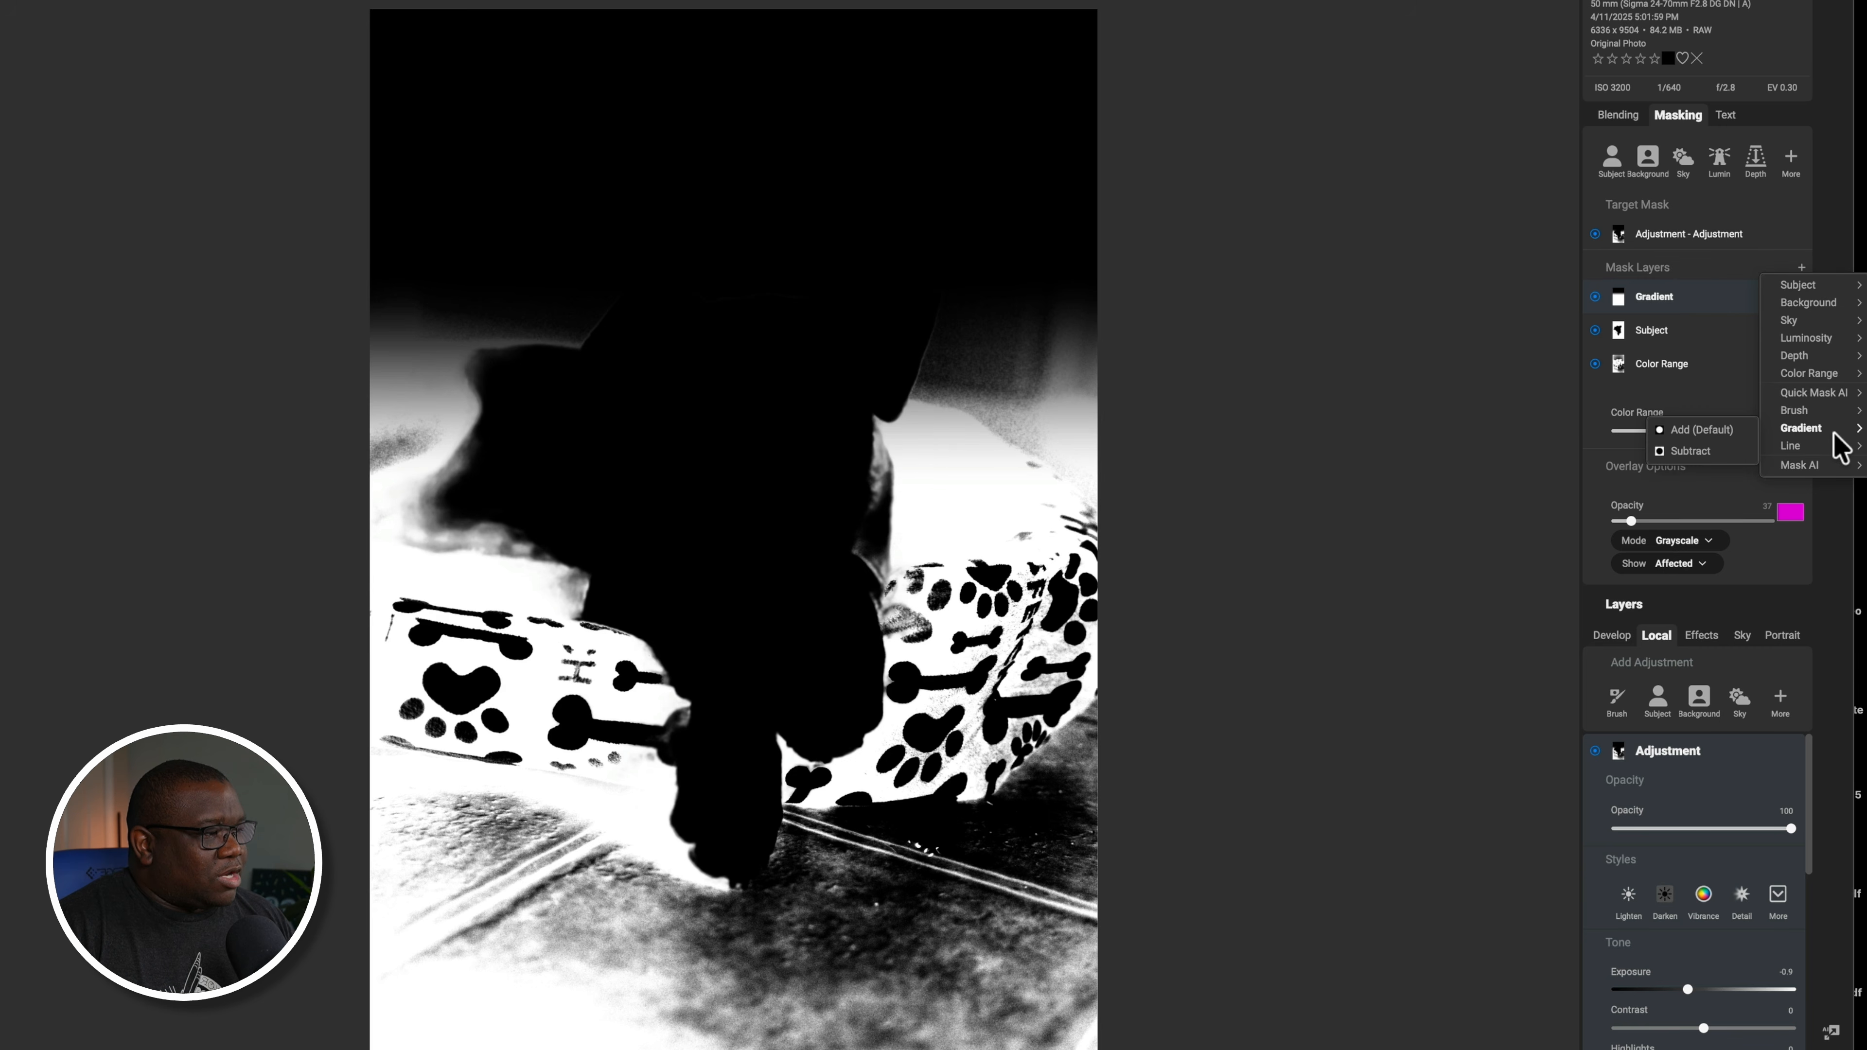
{"action": "left_click", "coordinate": [1695, 452]}
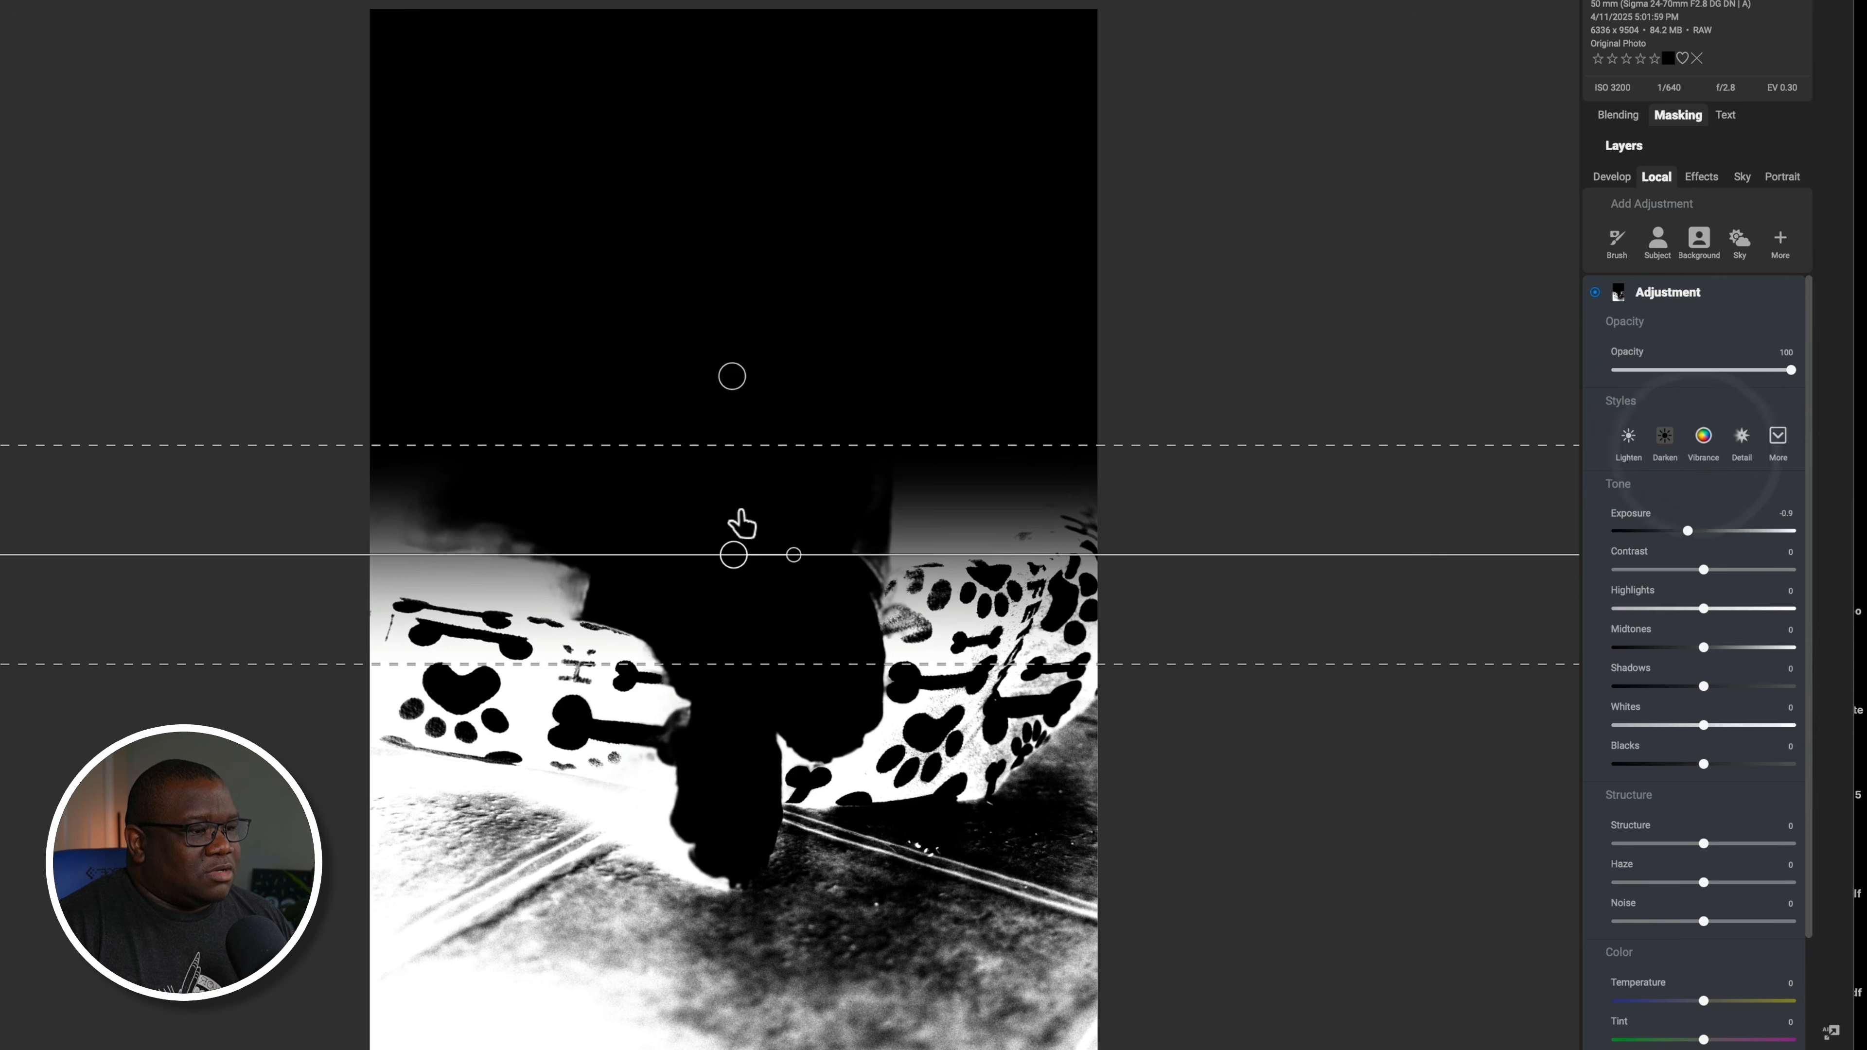
{"action": "left_click_drag", "start_coordinate": [790, 551], "coordinate": [616, 559]}
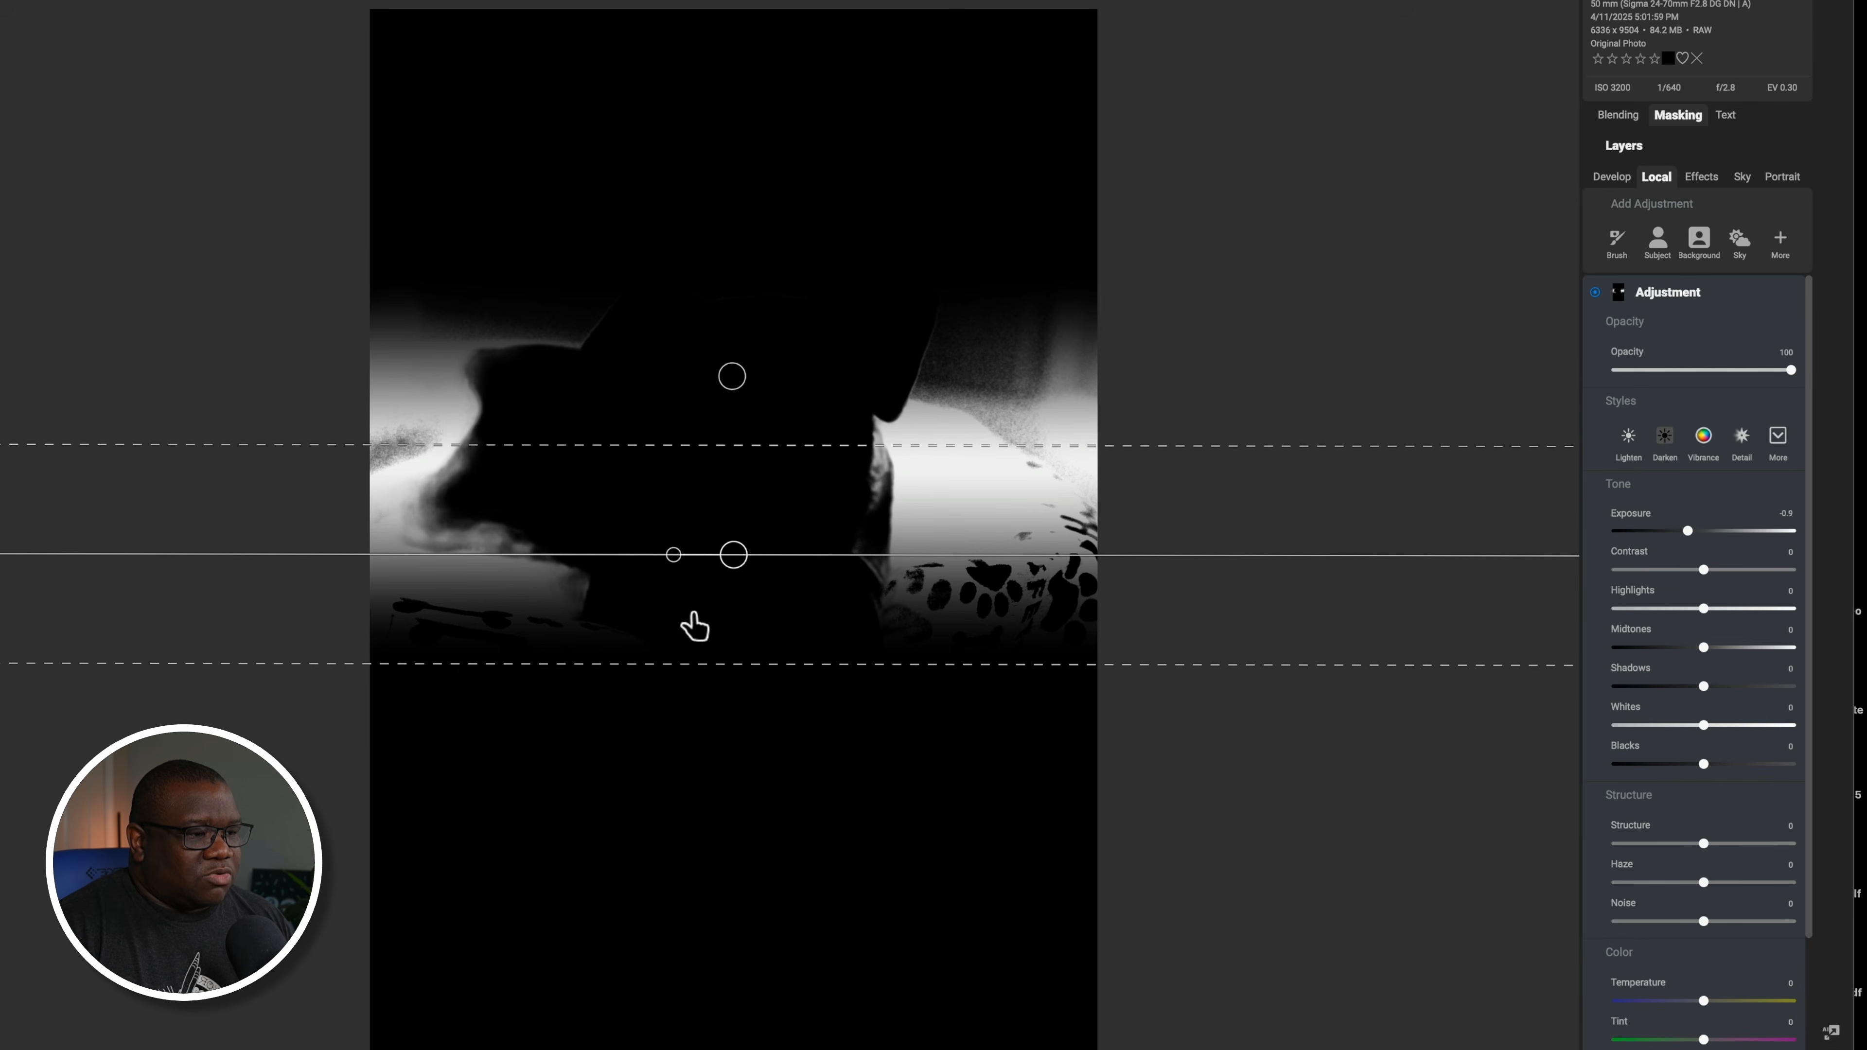
{"action": "left_click_drag", "start_coordinate": [730, 559], "coordinate": [754, 798]}
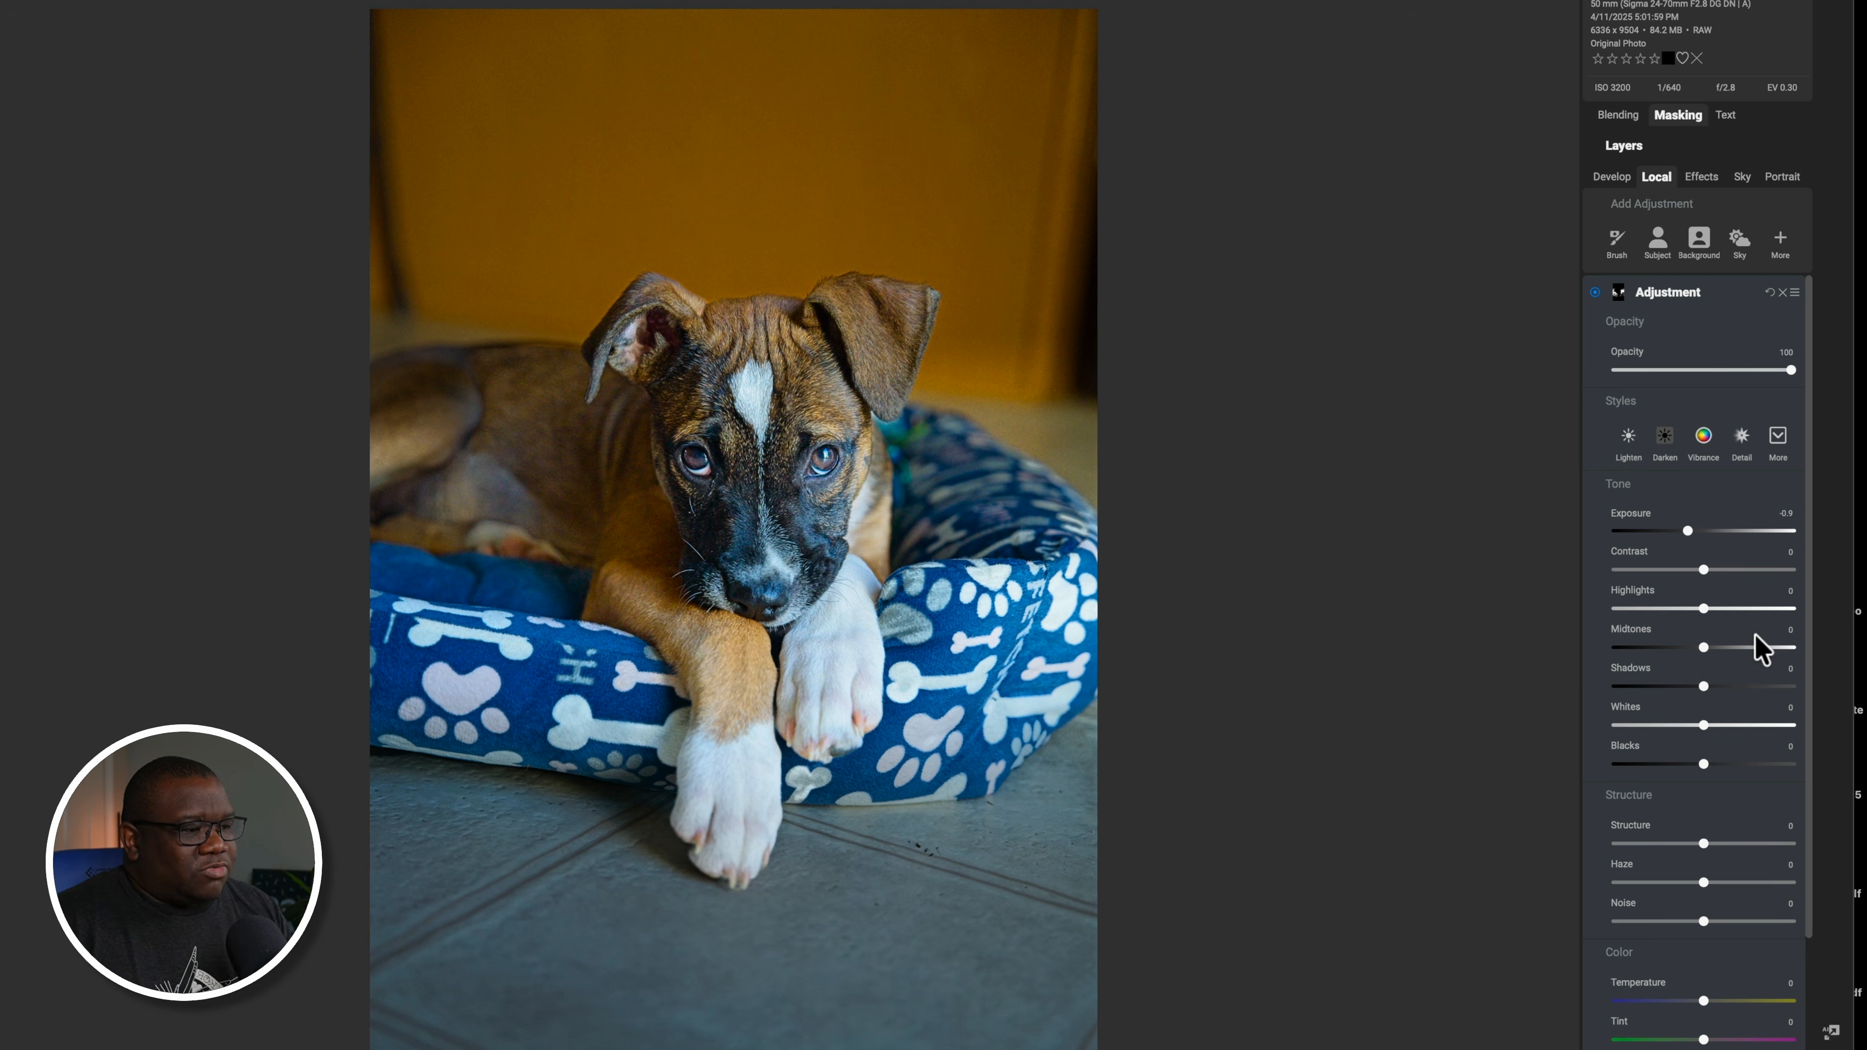
Compare the photo with and without the bed adjustment and inspect its grayscale mask
{"action": "left_click", "coordinate": [1595, 293]}
{"action": "left_click", "coordinate": [1595, 292]}
{"action": "left_click", "coordinate": [1595, 292]}
{"action": "left_click", "coordinate": [1595, 292]}
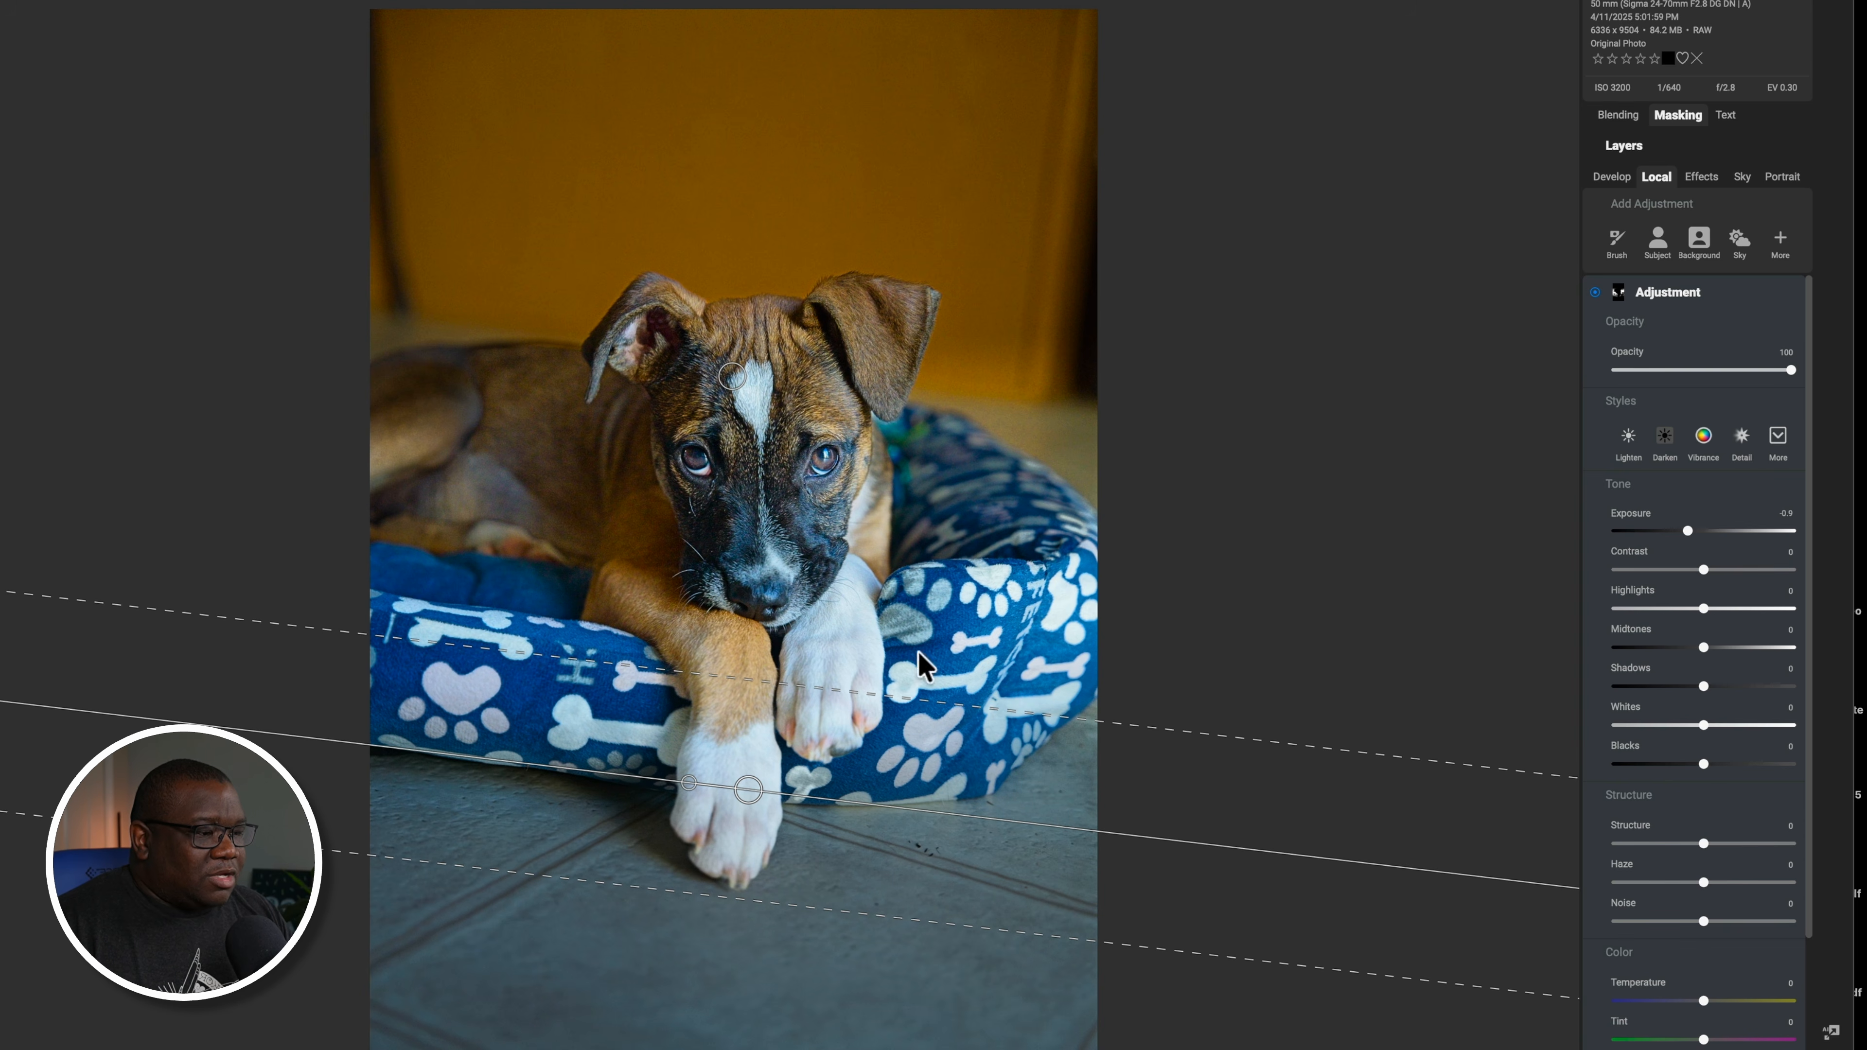
{"action": "key", "text": "o"}
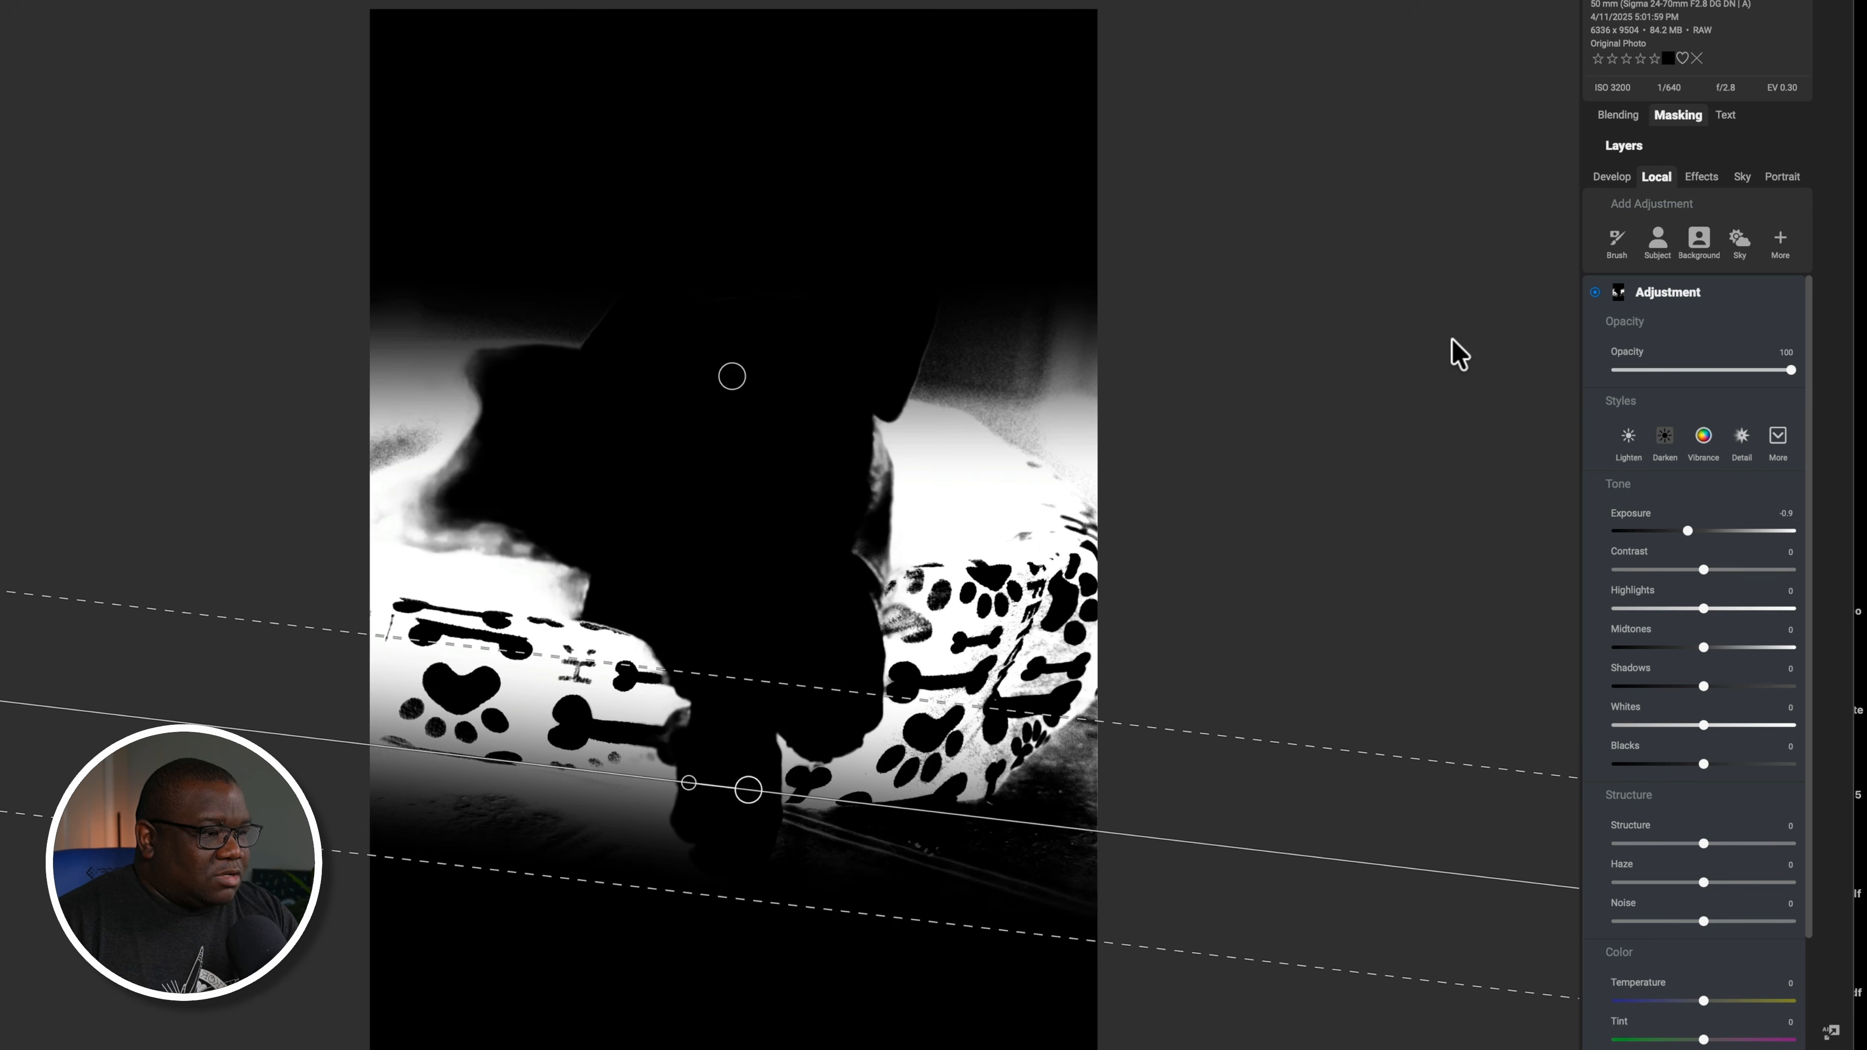
{"action": "key", "text": "o"}
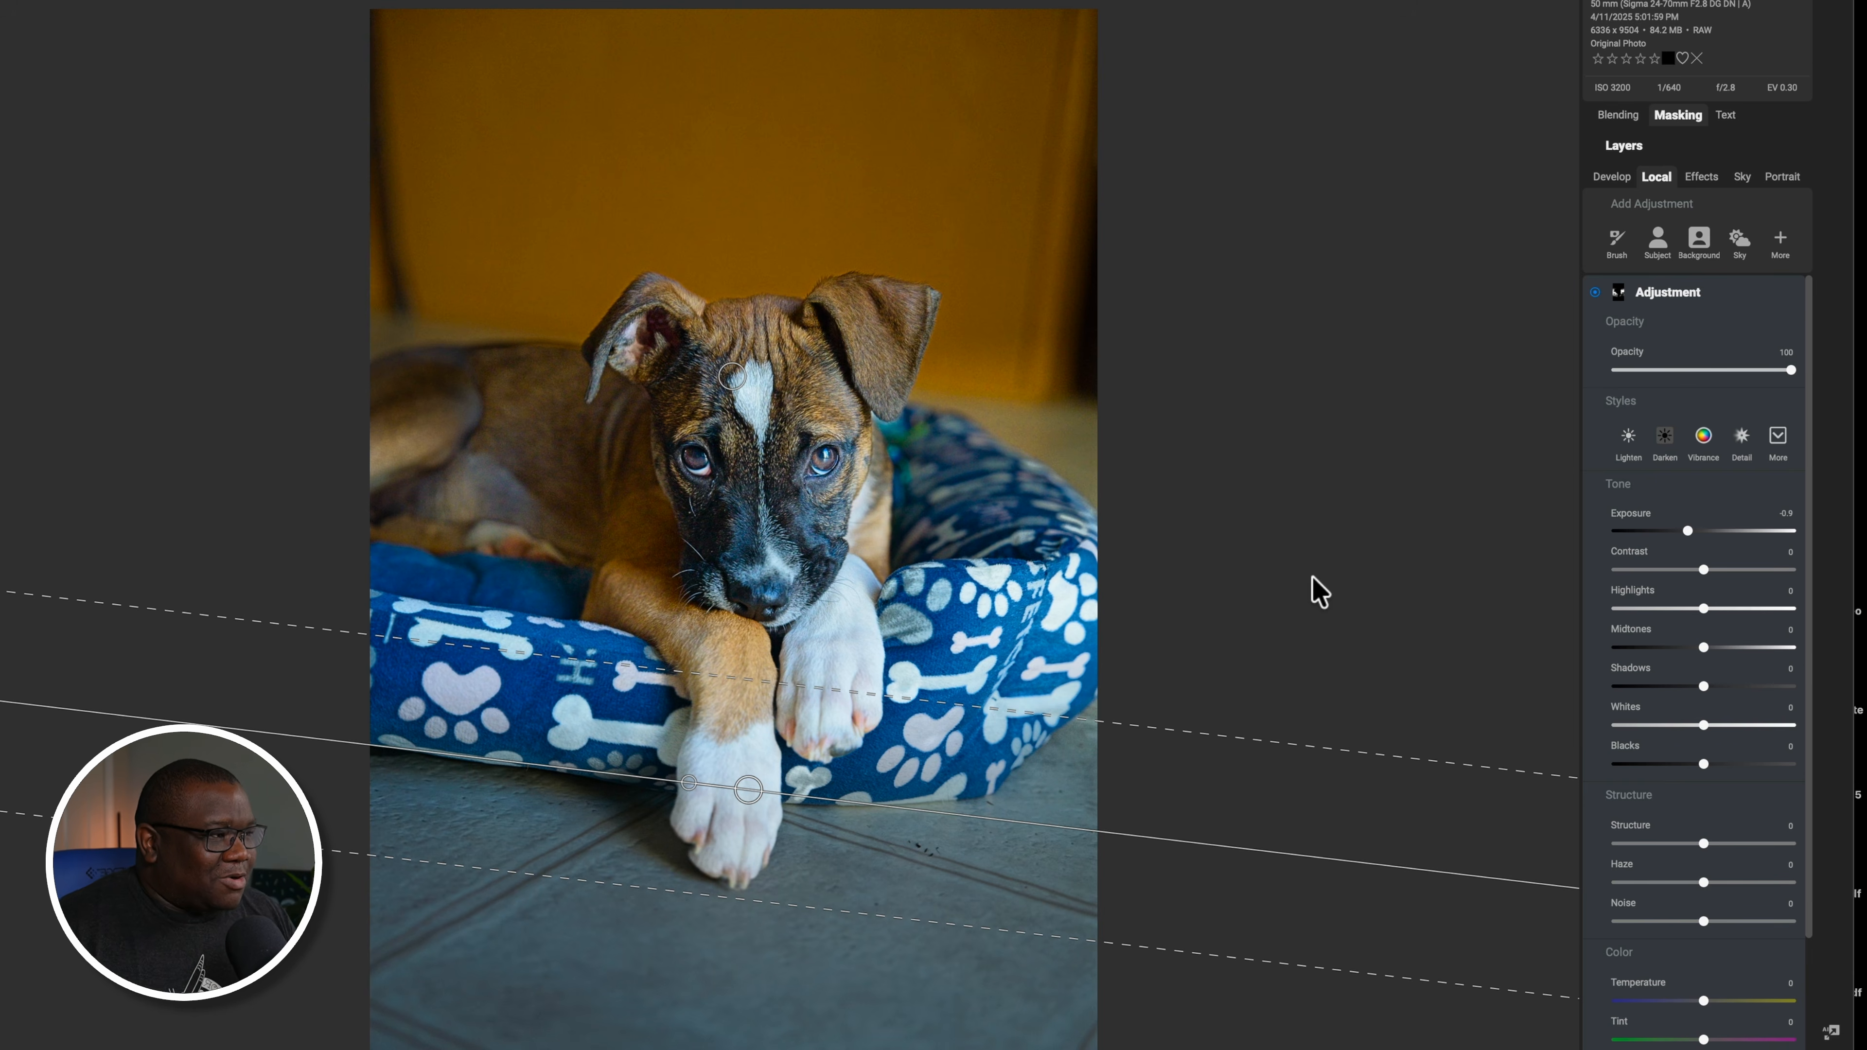
Subtract a Color Range mask layer and sample the light paw-and-bone pattern on the bed as its color
{"action": "left_click", "coordinate": [1677, 116]}
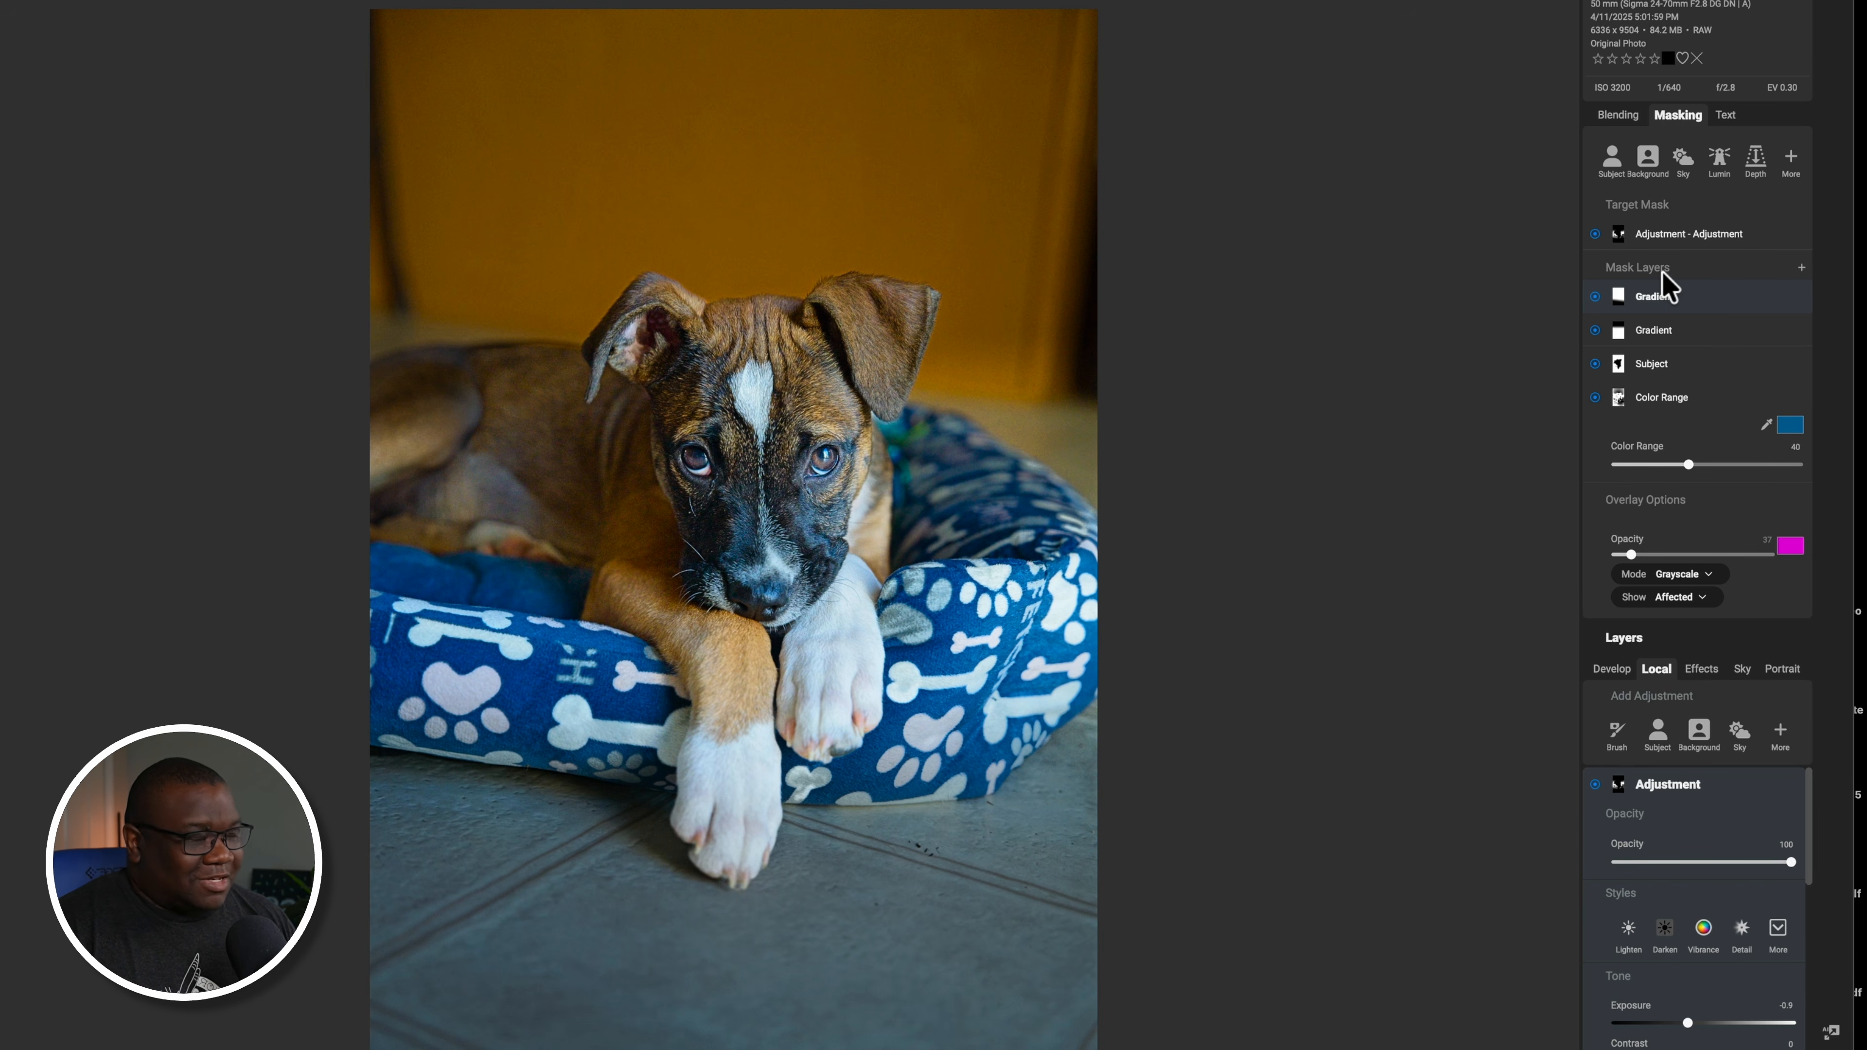
{"action": "left_click", "coordinate": [1801, 267]}
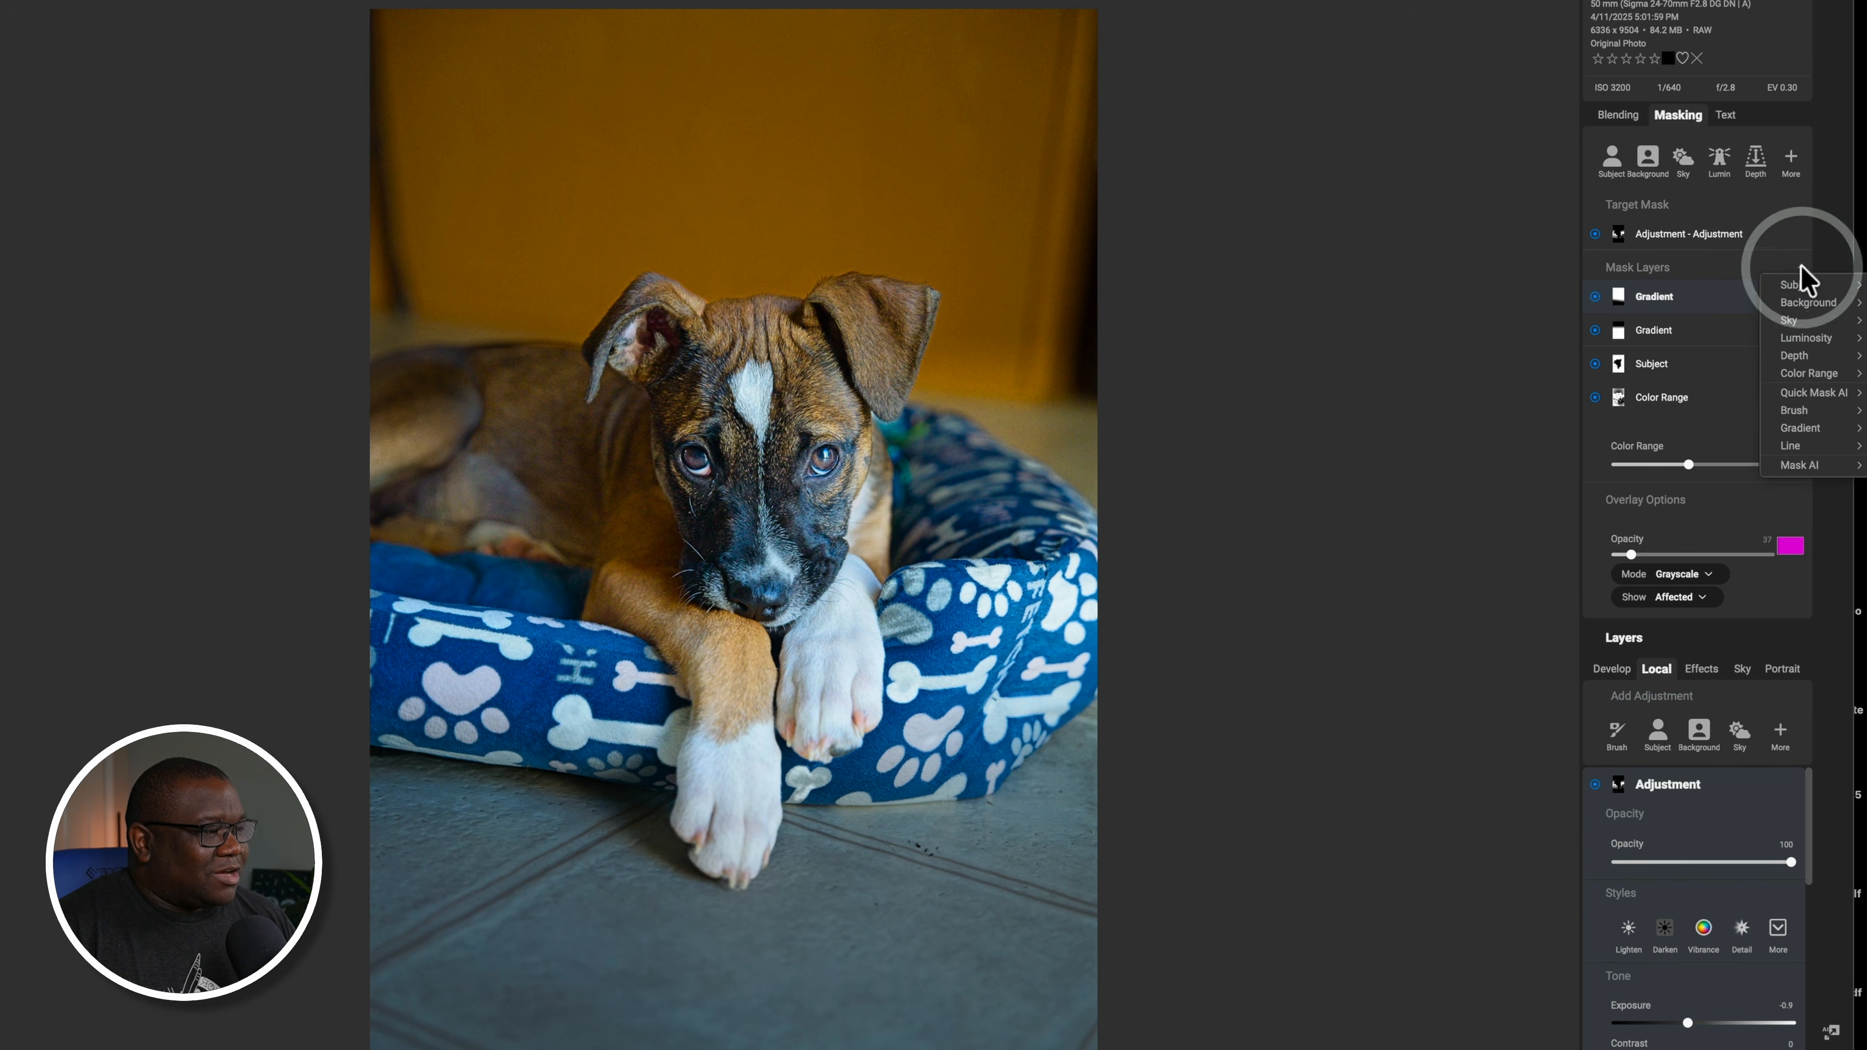
{"action": "mouse_move", "coordinate": [1834, 374]}
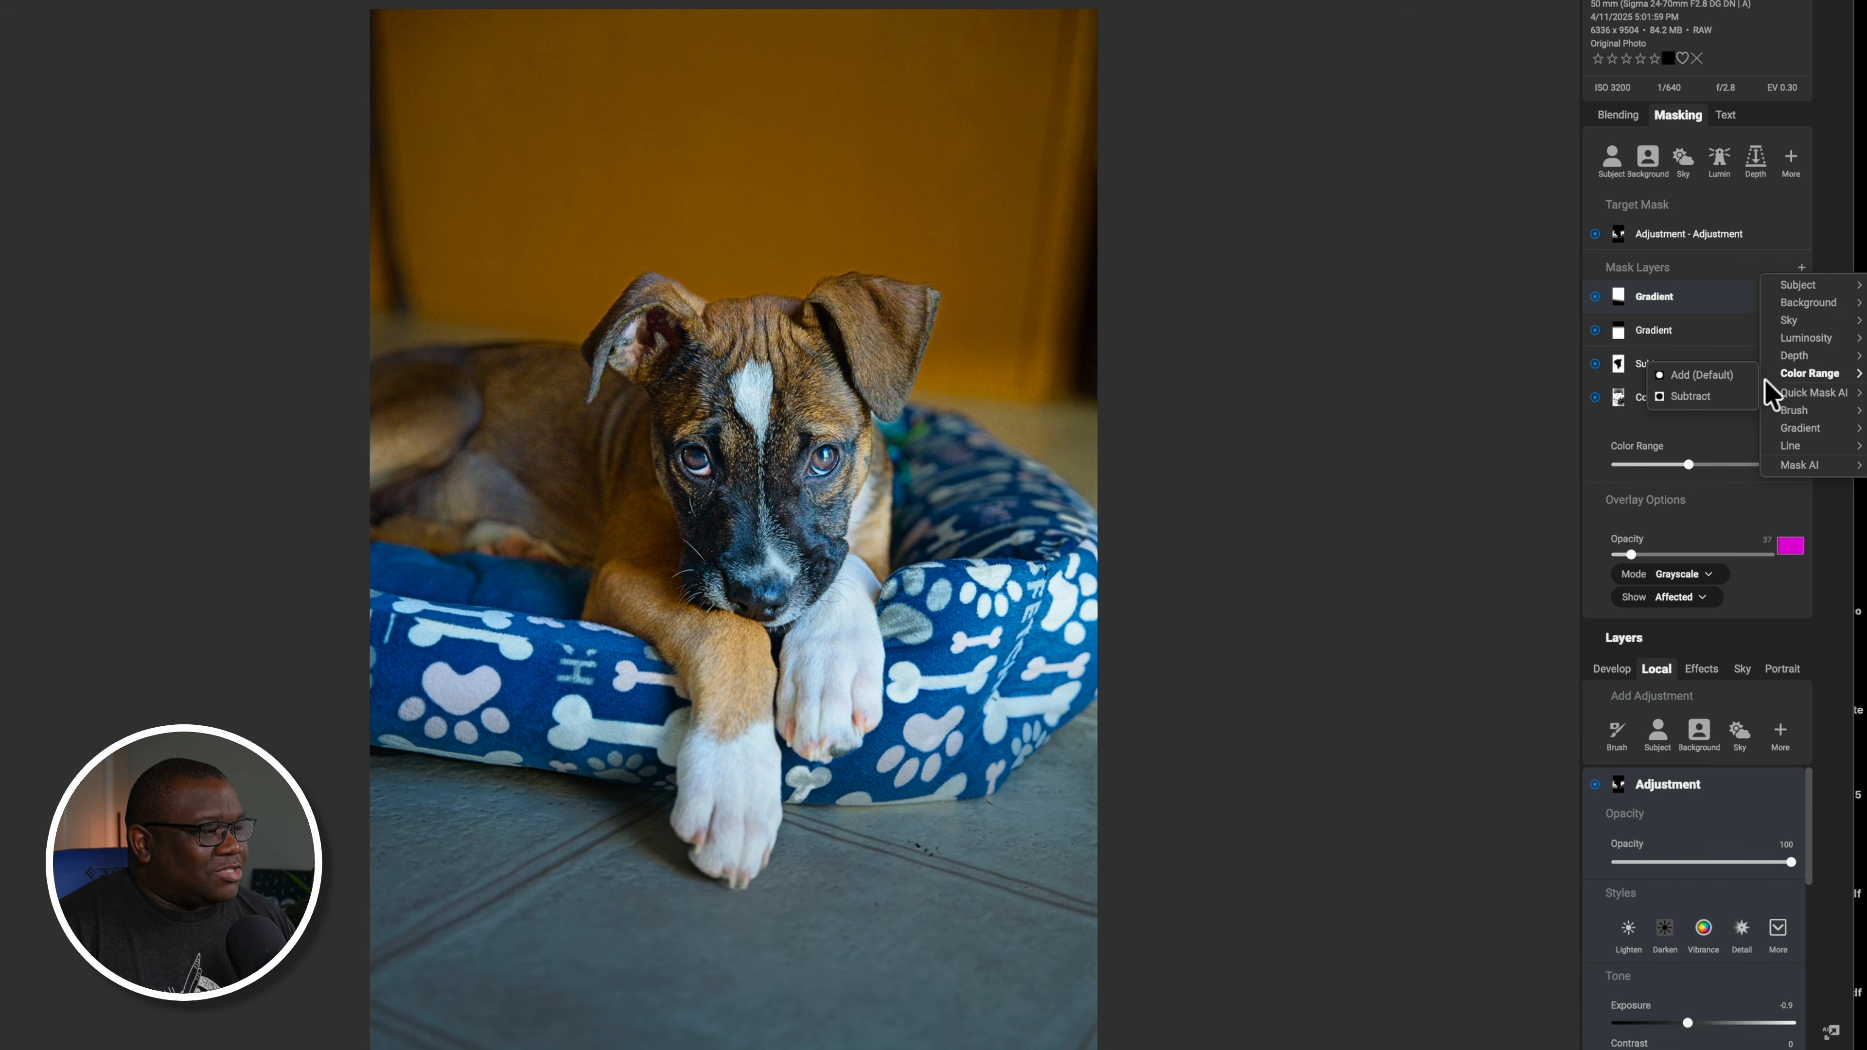
{"action": "left_click", "coordinate": [1702, 398]}
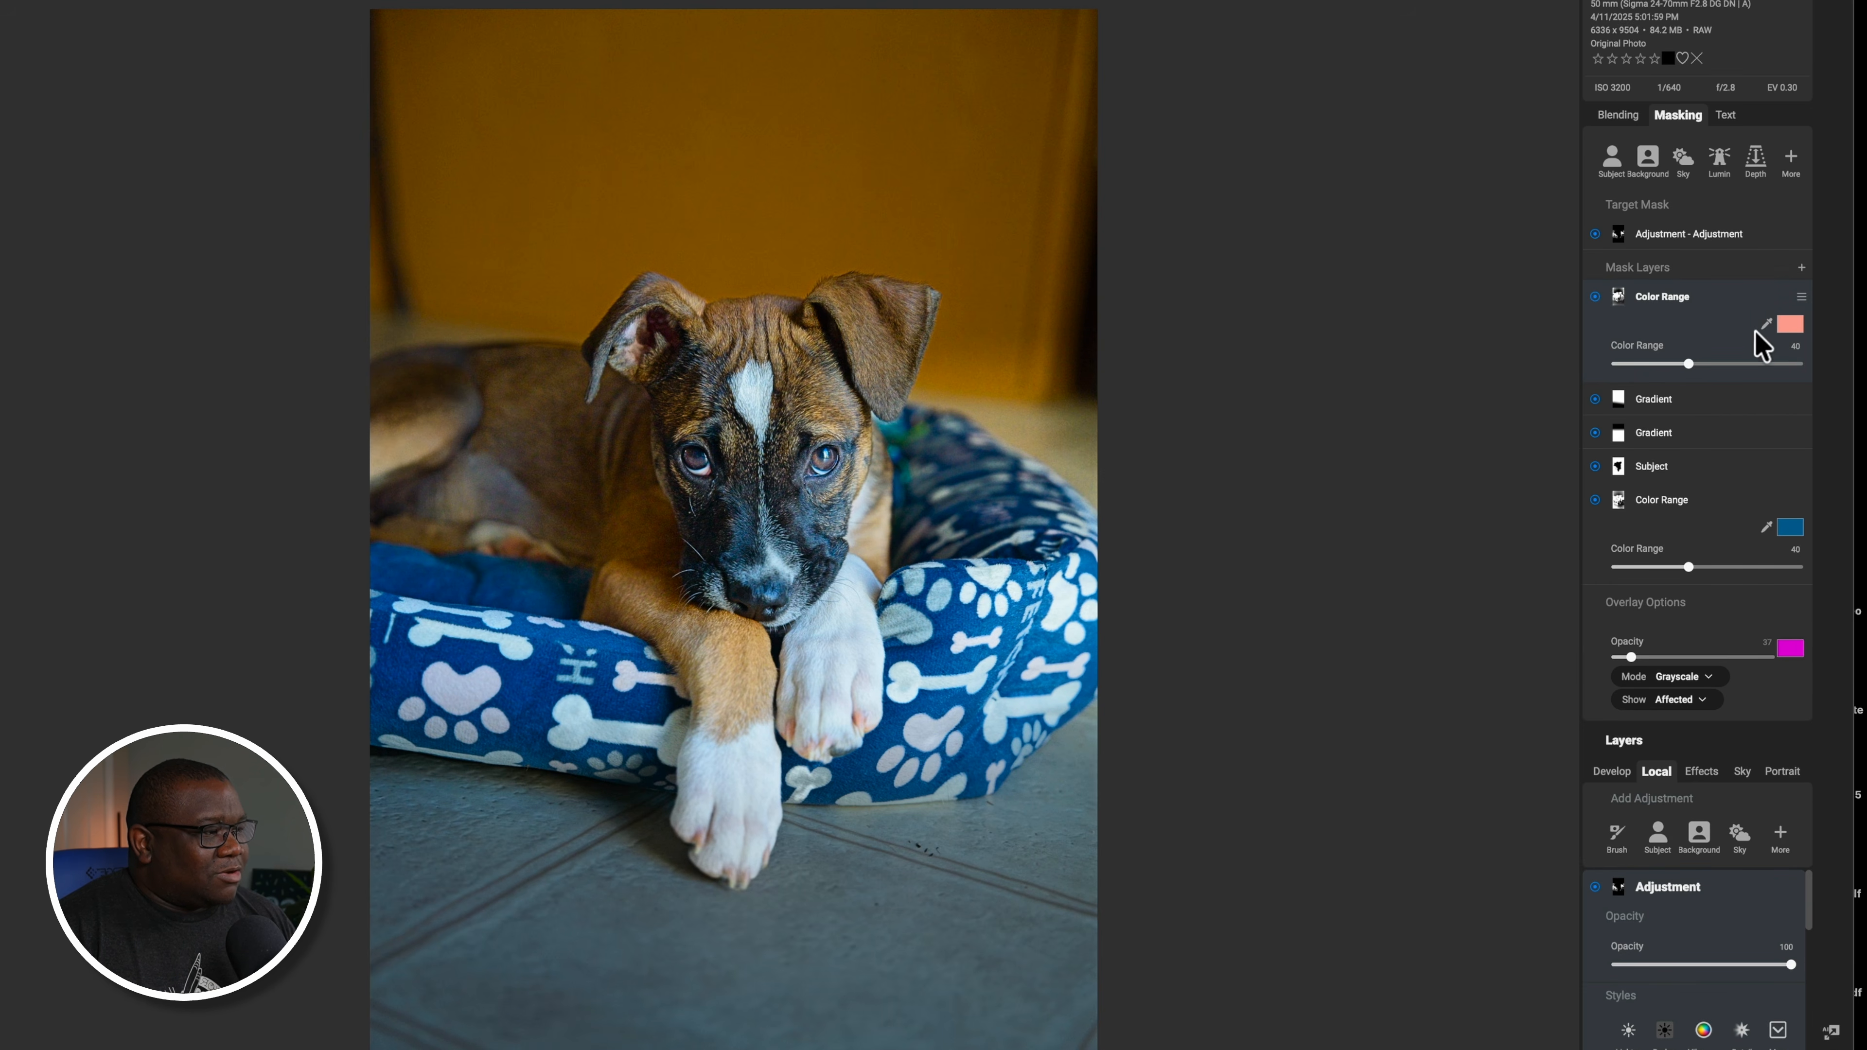
{"action": "left_click", "coordinate": [1765, 324]}
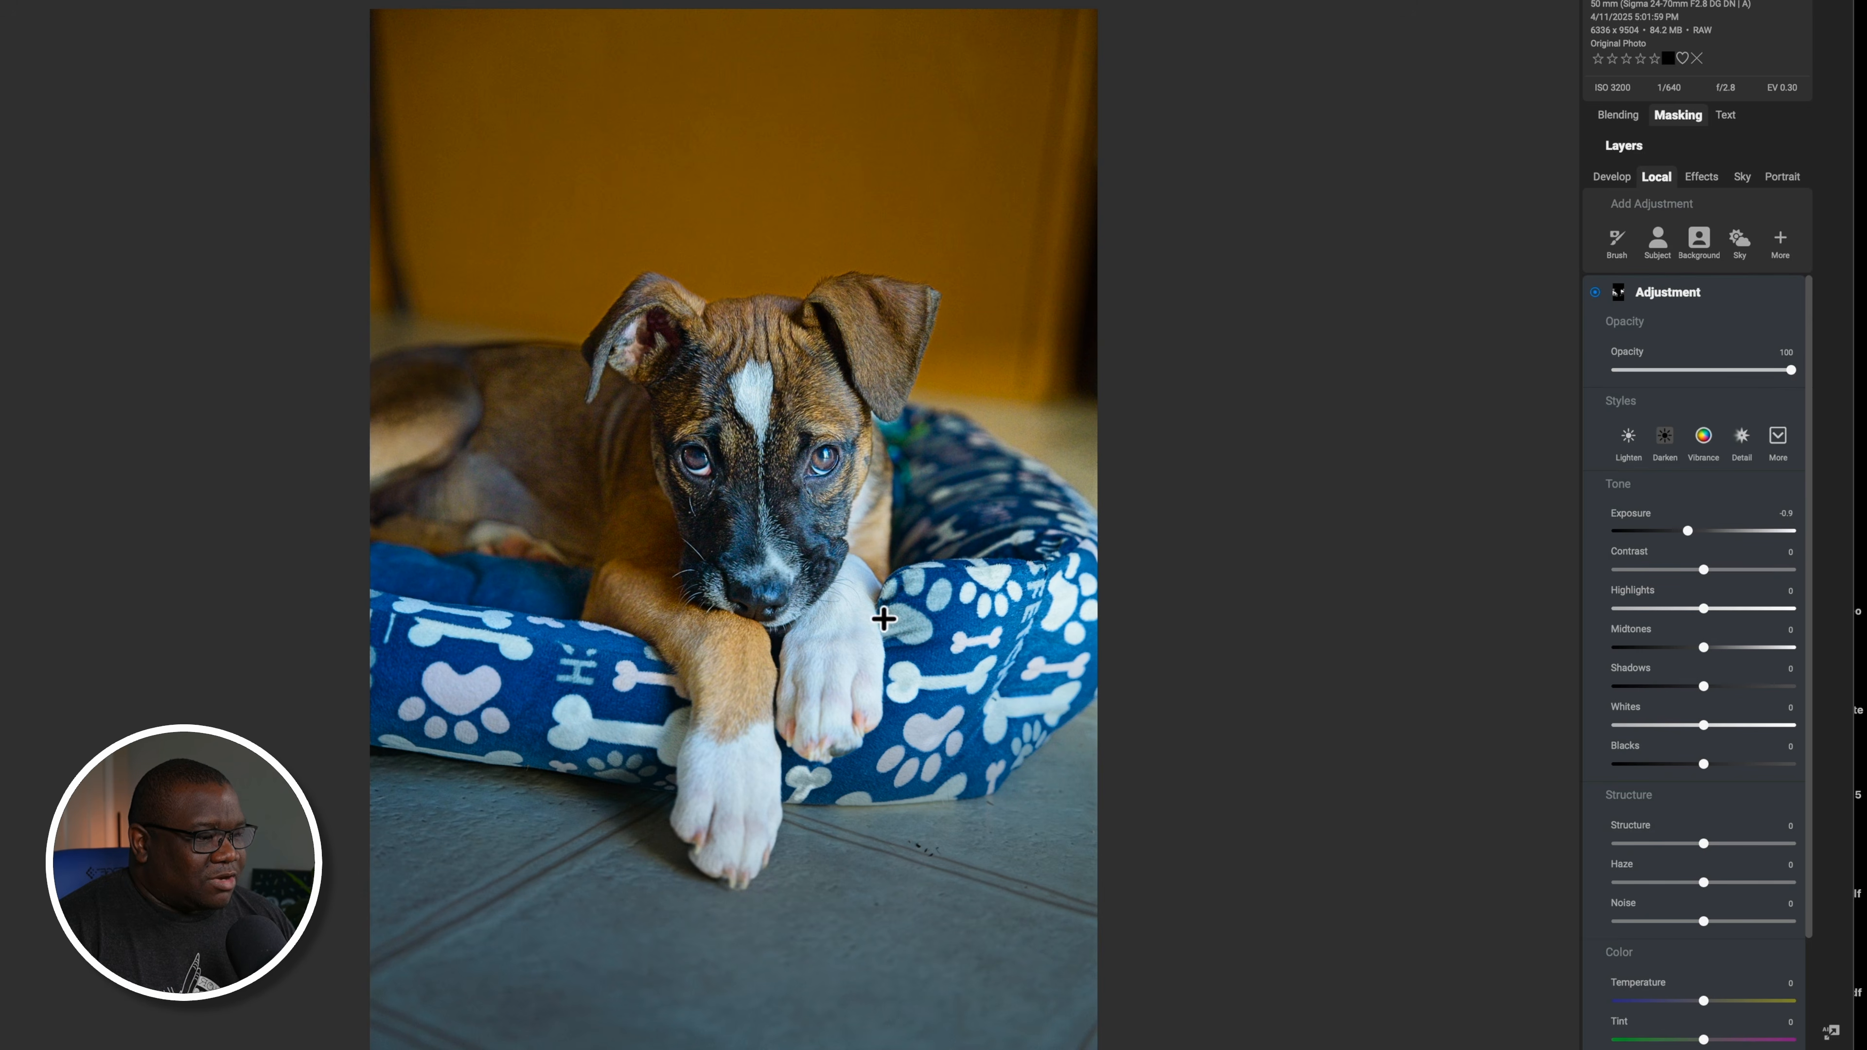
{"action": "left_click", "coordinate": [904, 620]}
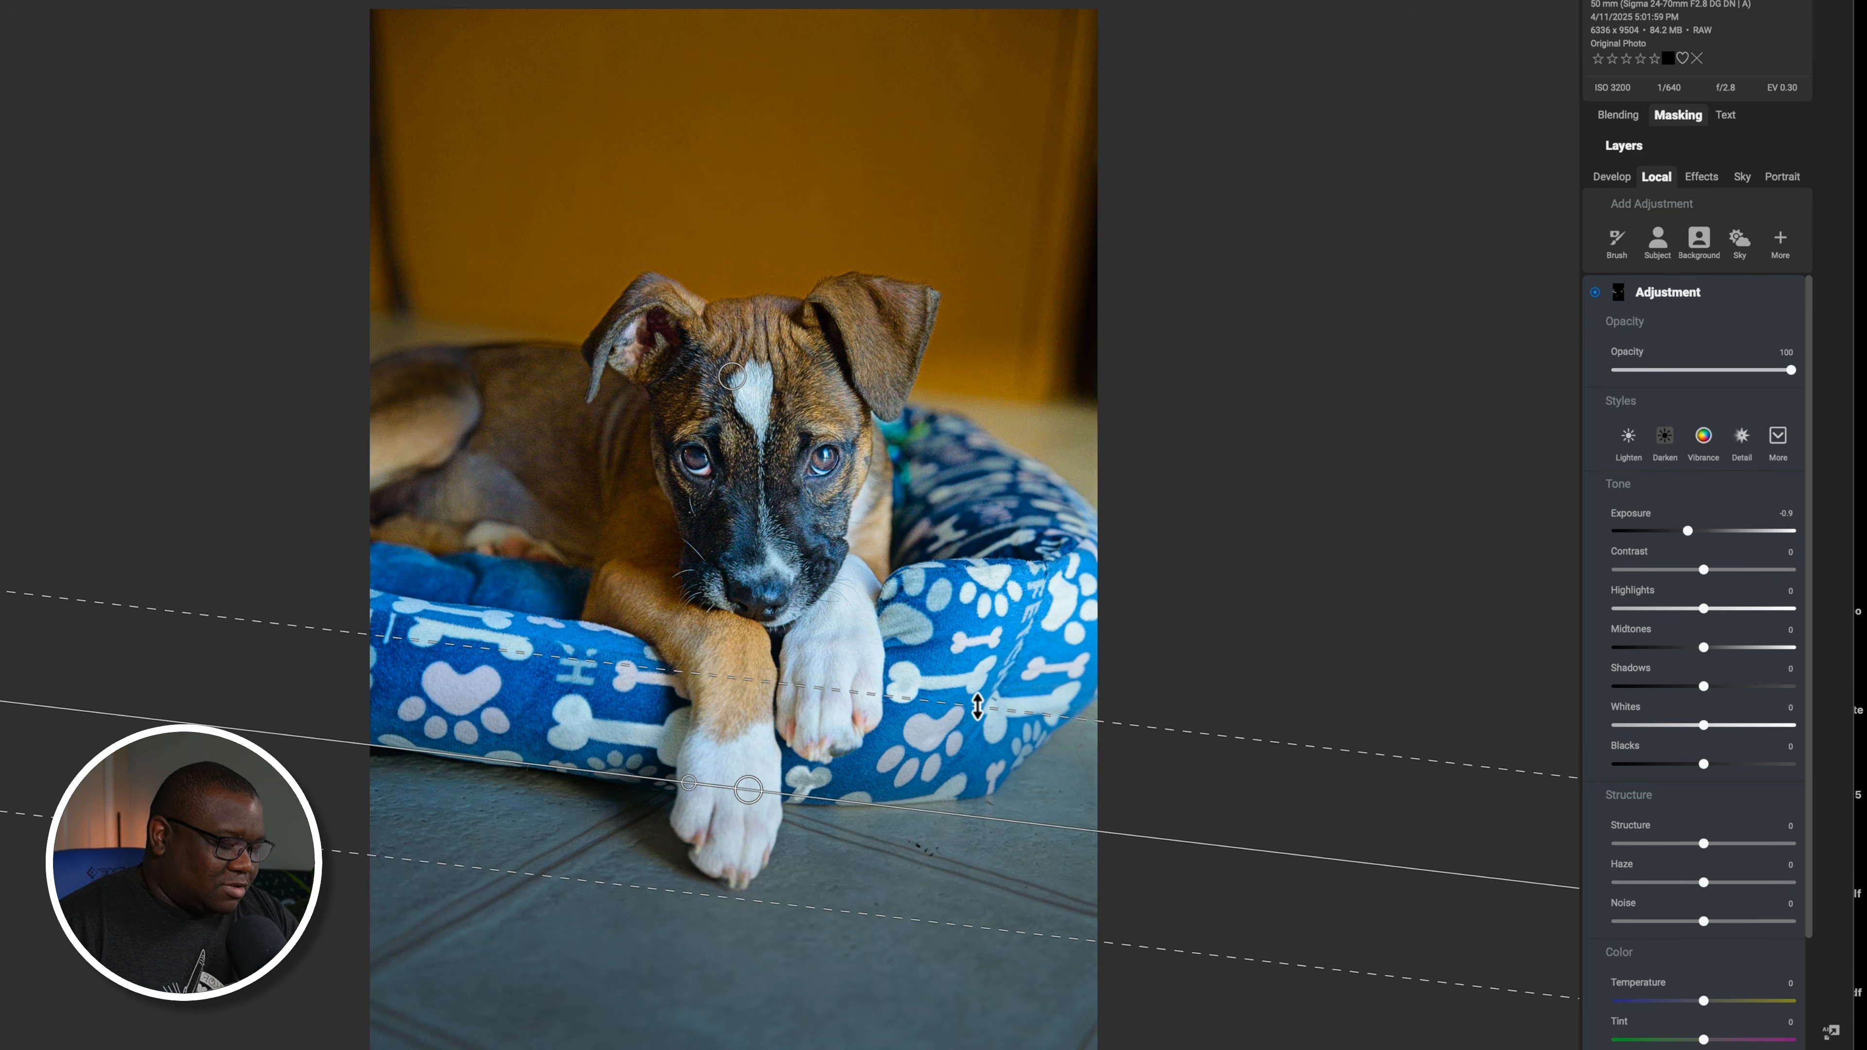
Narrow the subtracted Color Range layer to a range of 12 while checking the grayscale mask, and hide the overlay
{"action": "key", "text": "o"}
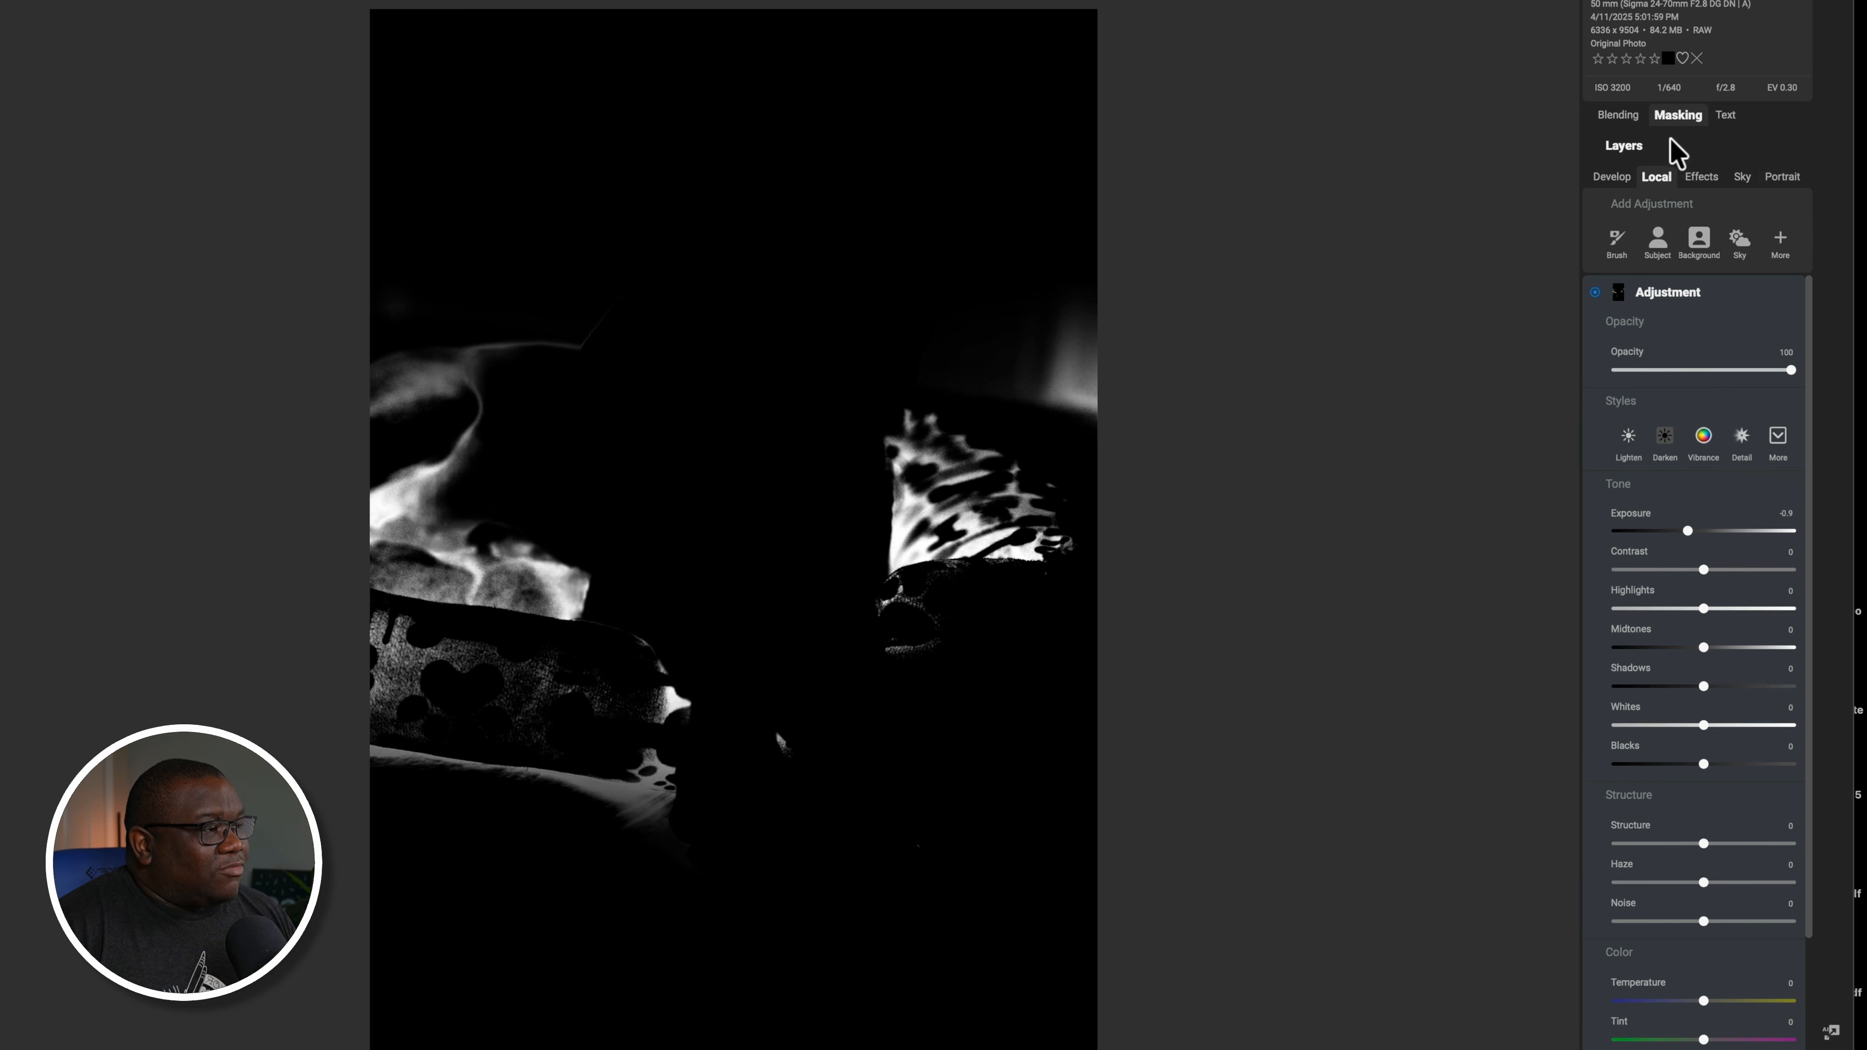
{"action": "left_click", "coordinate": [1678, 118]}
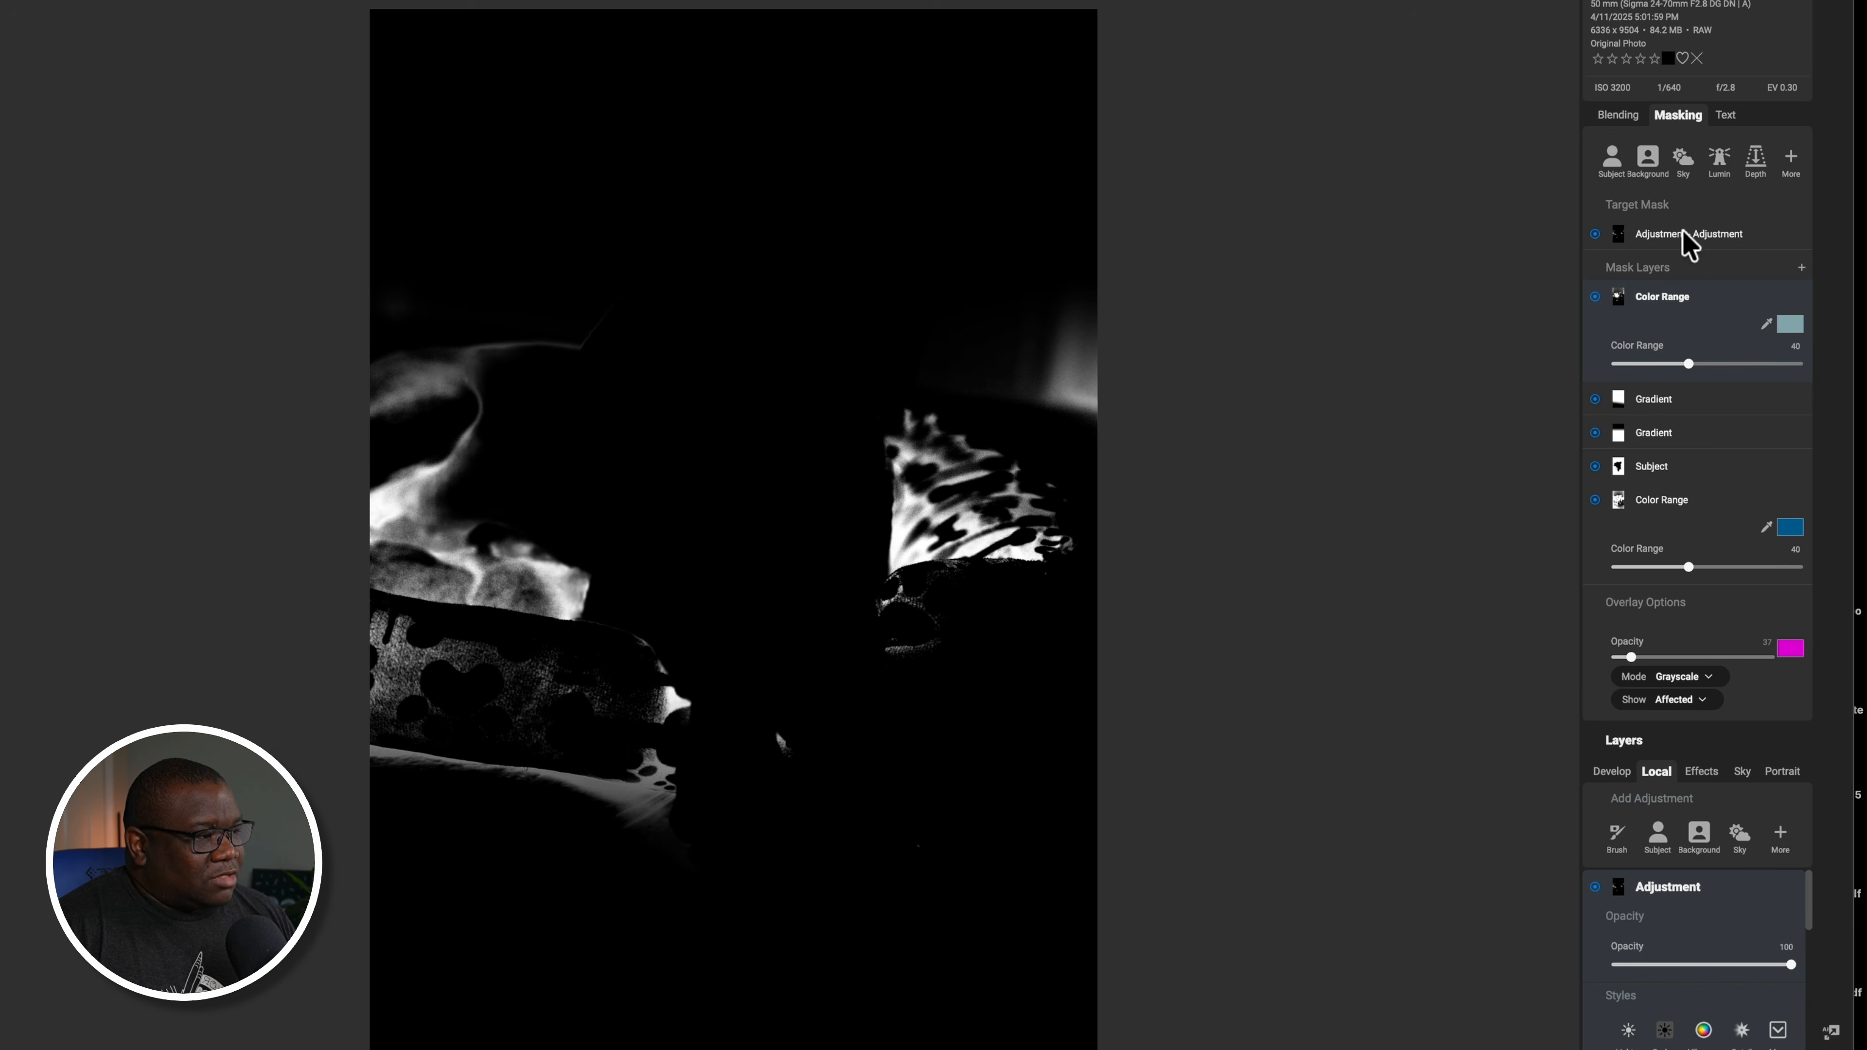
{"action": "left_click_drag", "start_coordinate": [1689, 364], "coordinate": [1647, 365]}
{"action": "left_click_drag", "start_coordinate": [1645, 363], "coordinate": [1635, 362]}
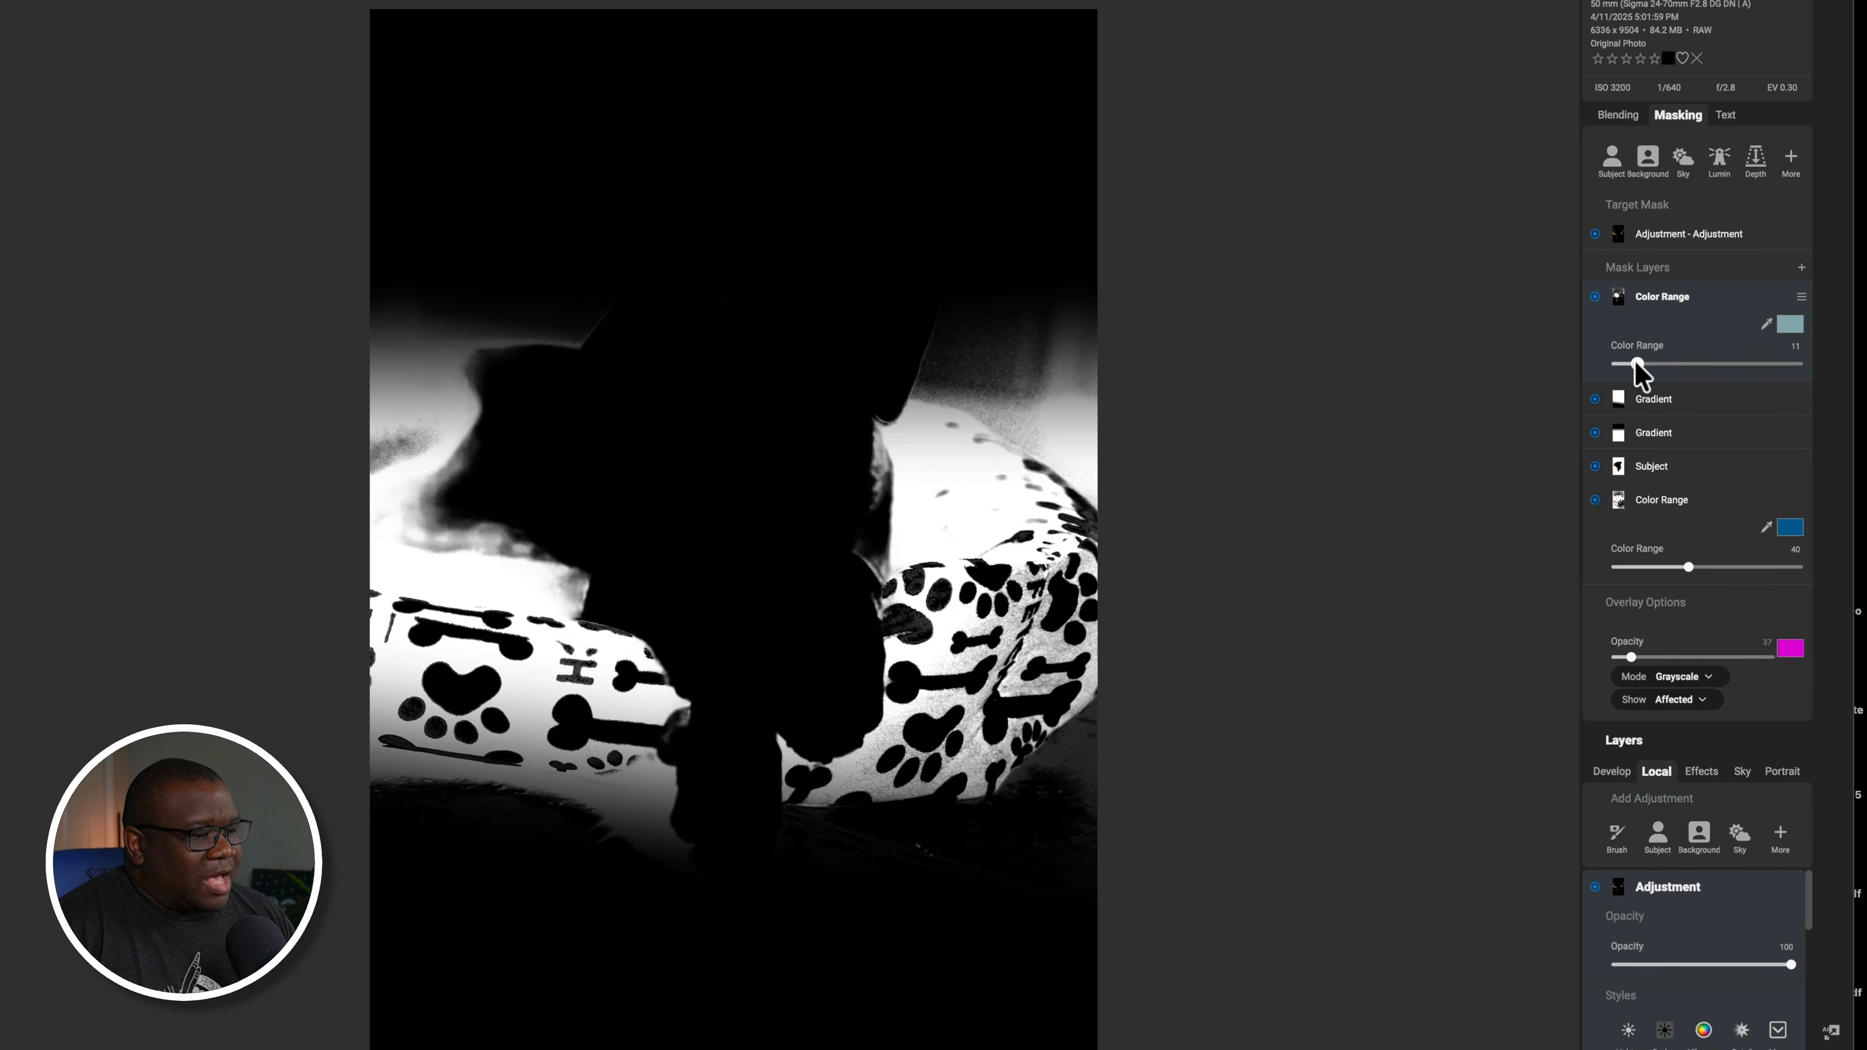
{"action": "left_click", "coordinate": [1632, 363]}
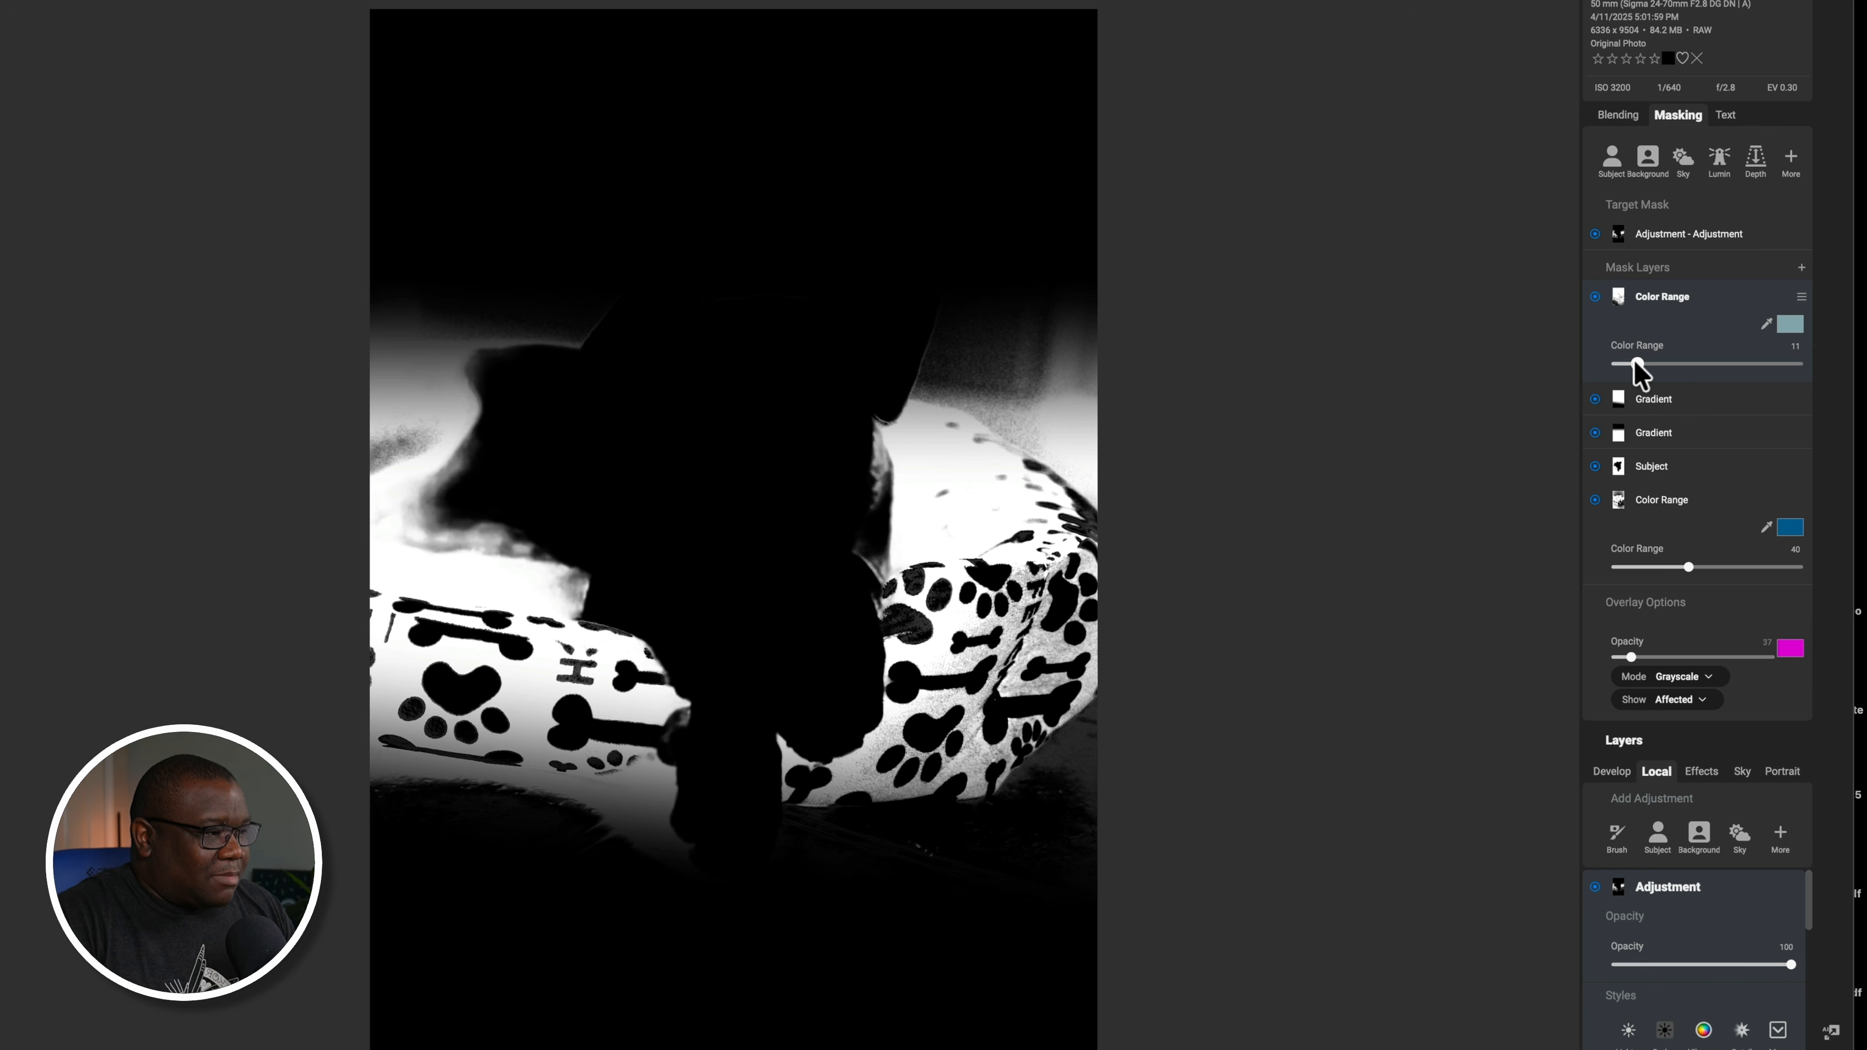
{"action": "left_click_drag", "start_coordinate": [1636, 370], "coordinate": [1640, 370]}
{"action": "left_click", "coordinate": [1635, 366]}
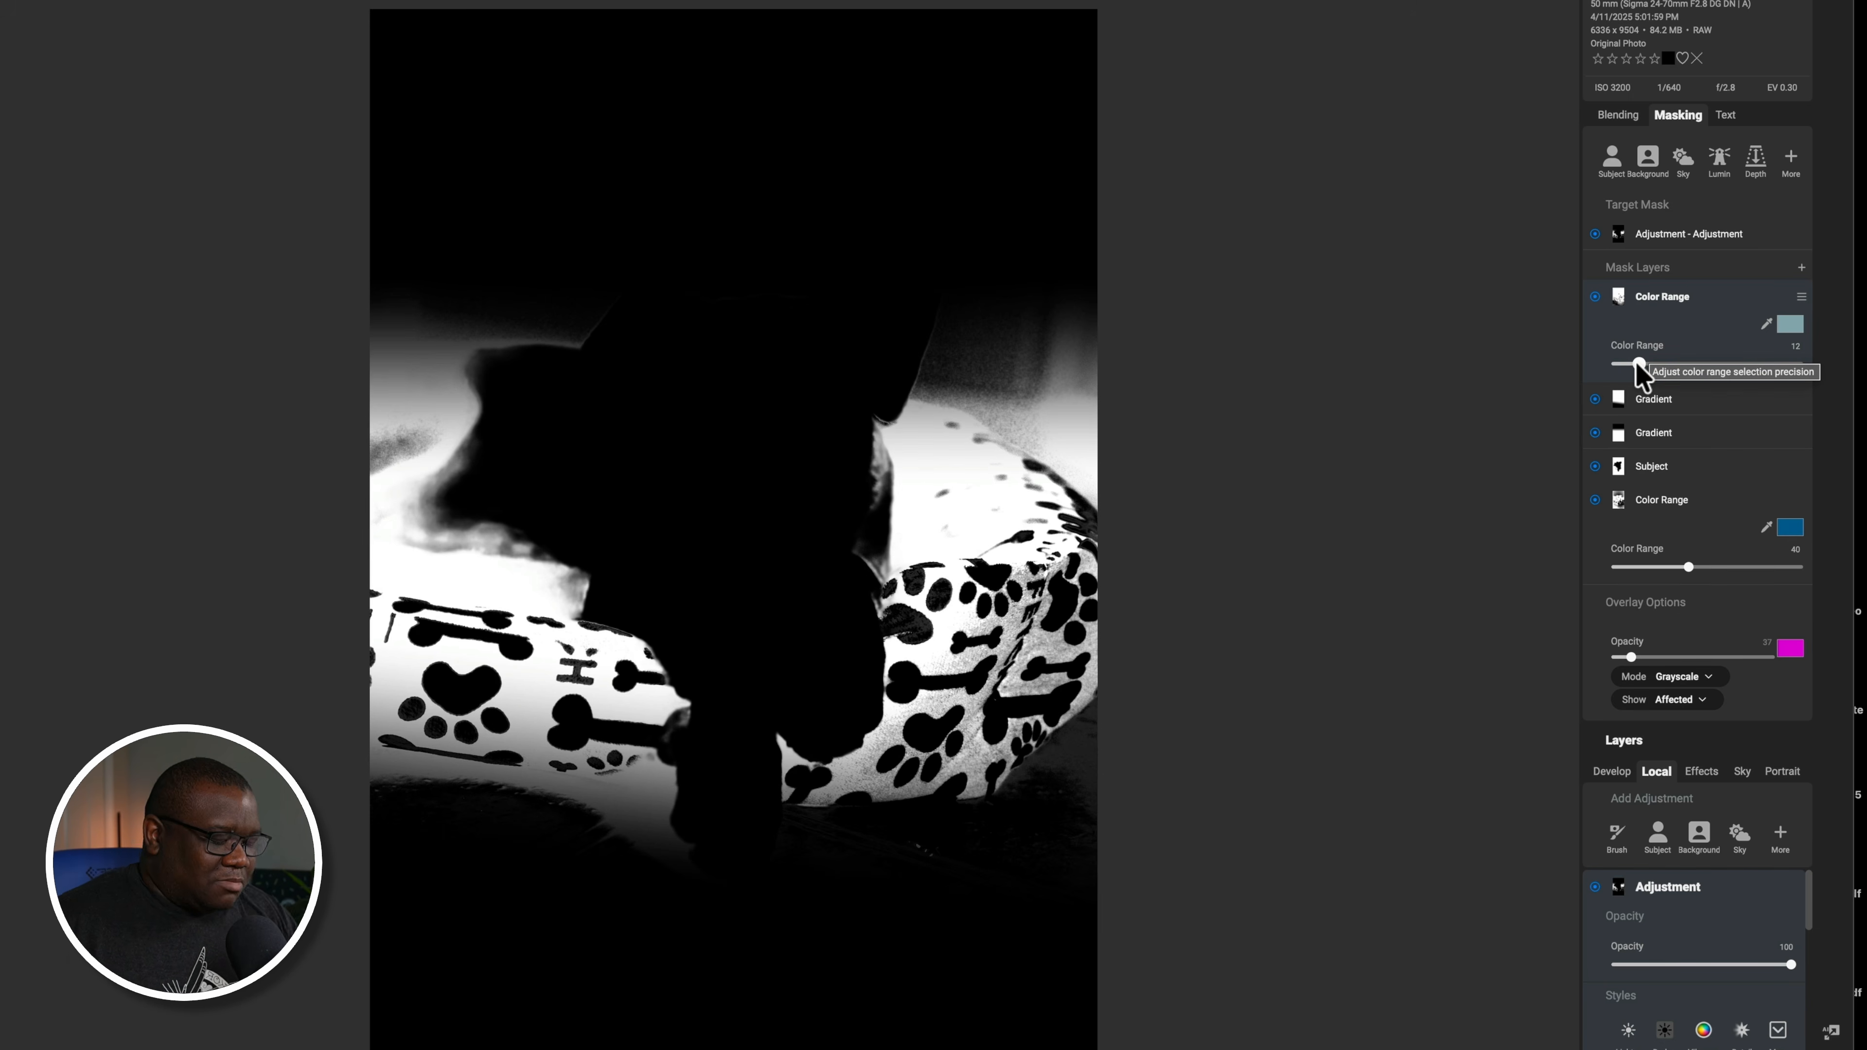
{"action": "key", "text": "o"}
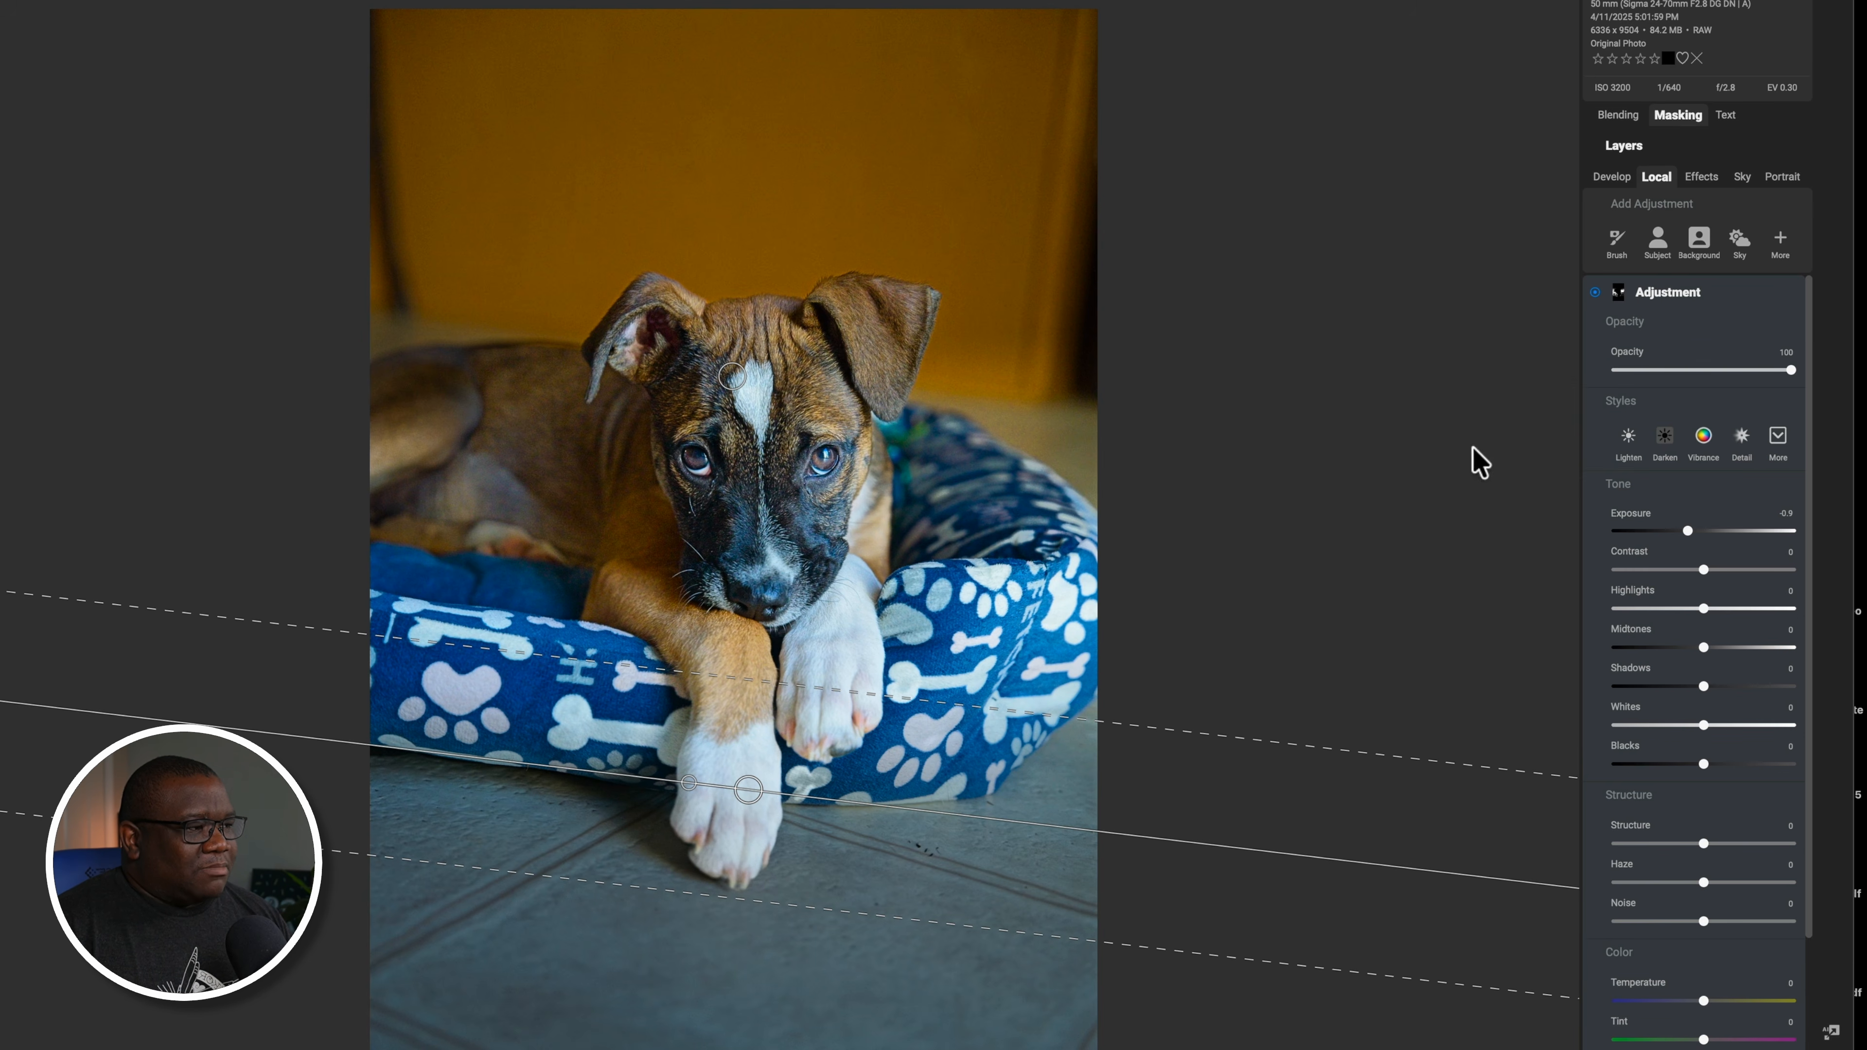
Compare the bed with and without the adjustment and raise the adjustment's saturation to 32
{"action": "left_click", "coordinate": [1595, 292]}
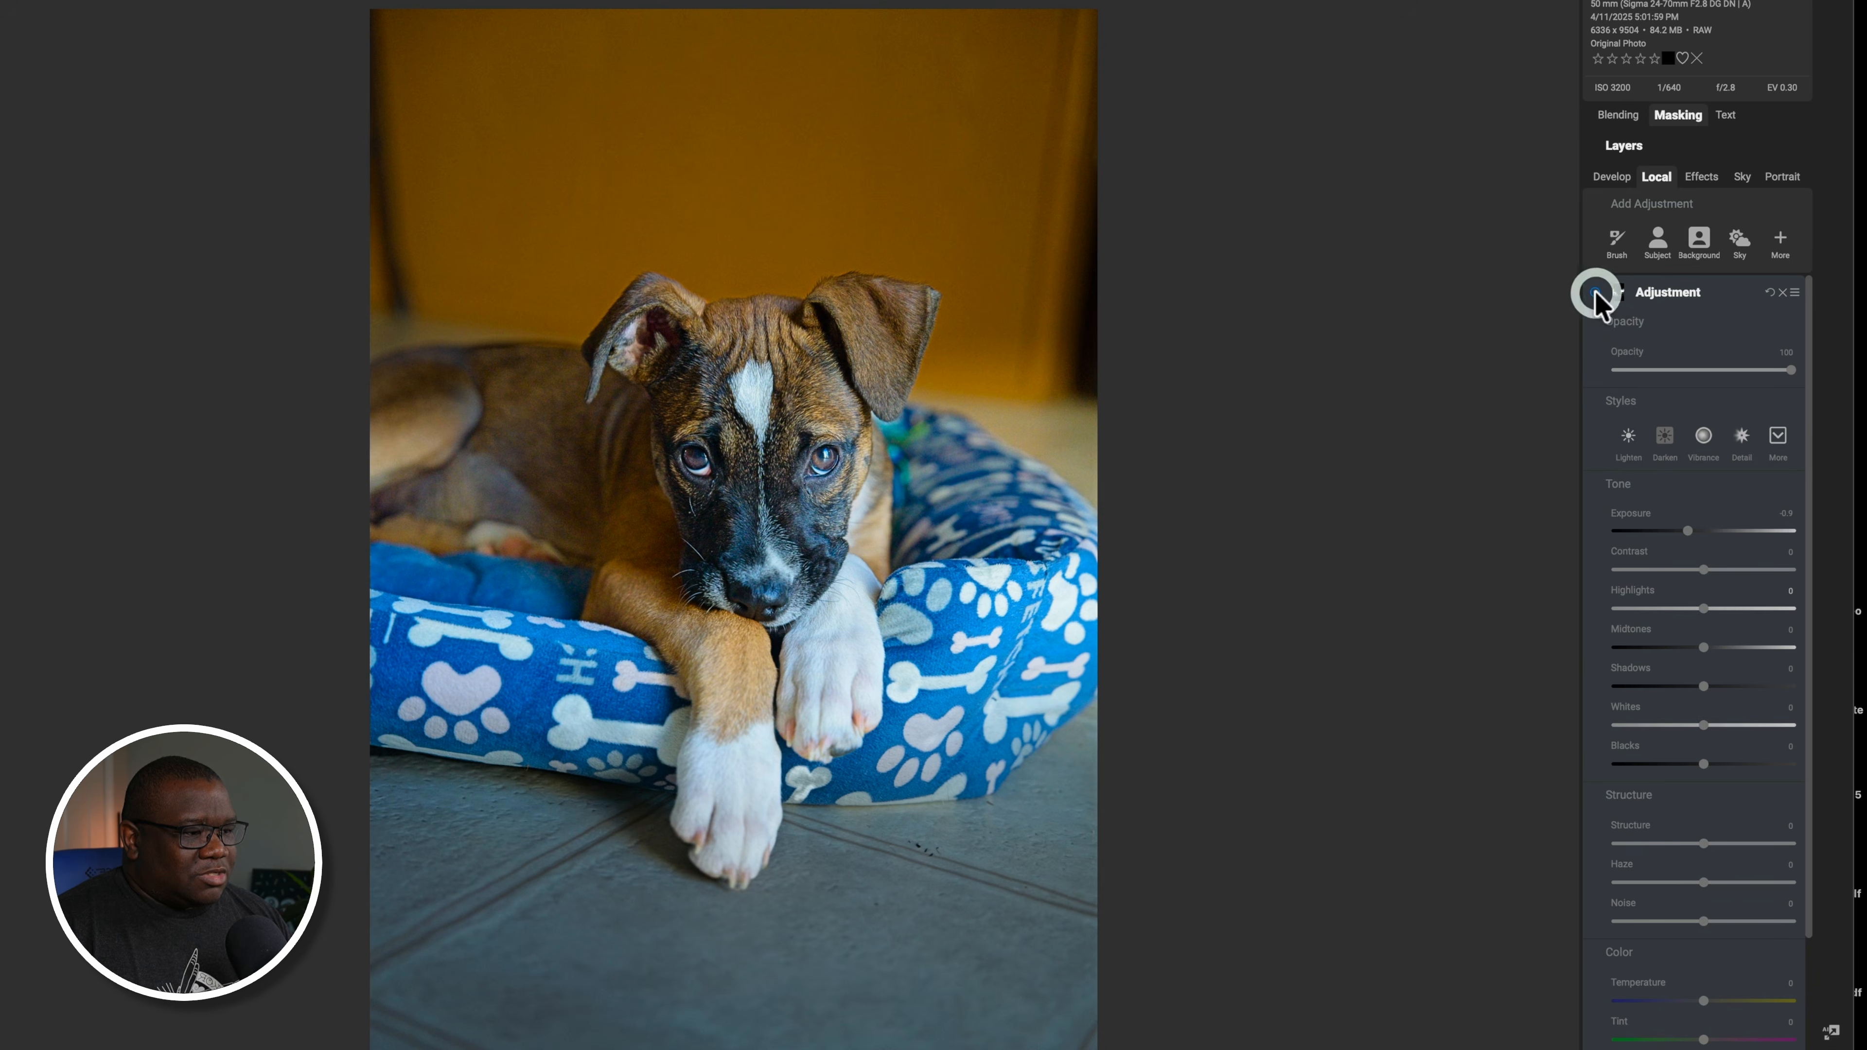
{"action": "left_click", "coordinate": [1595, 292]}
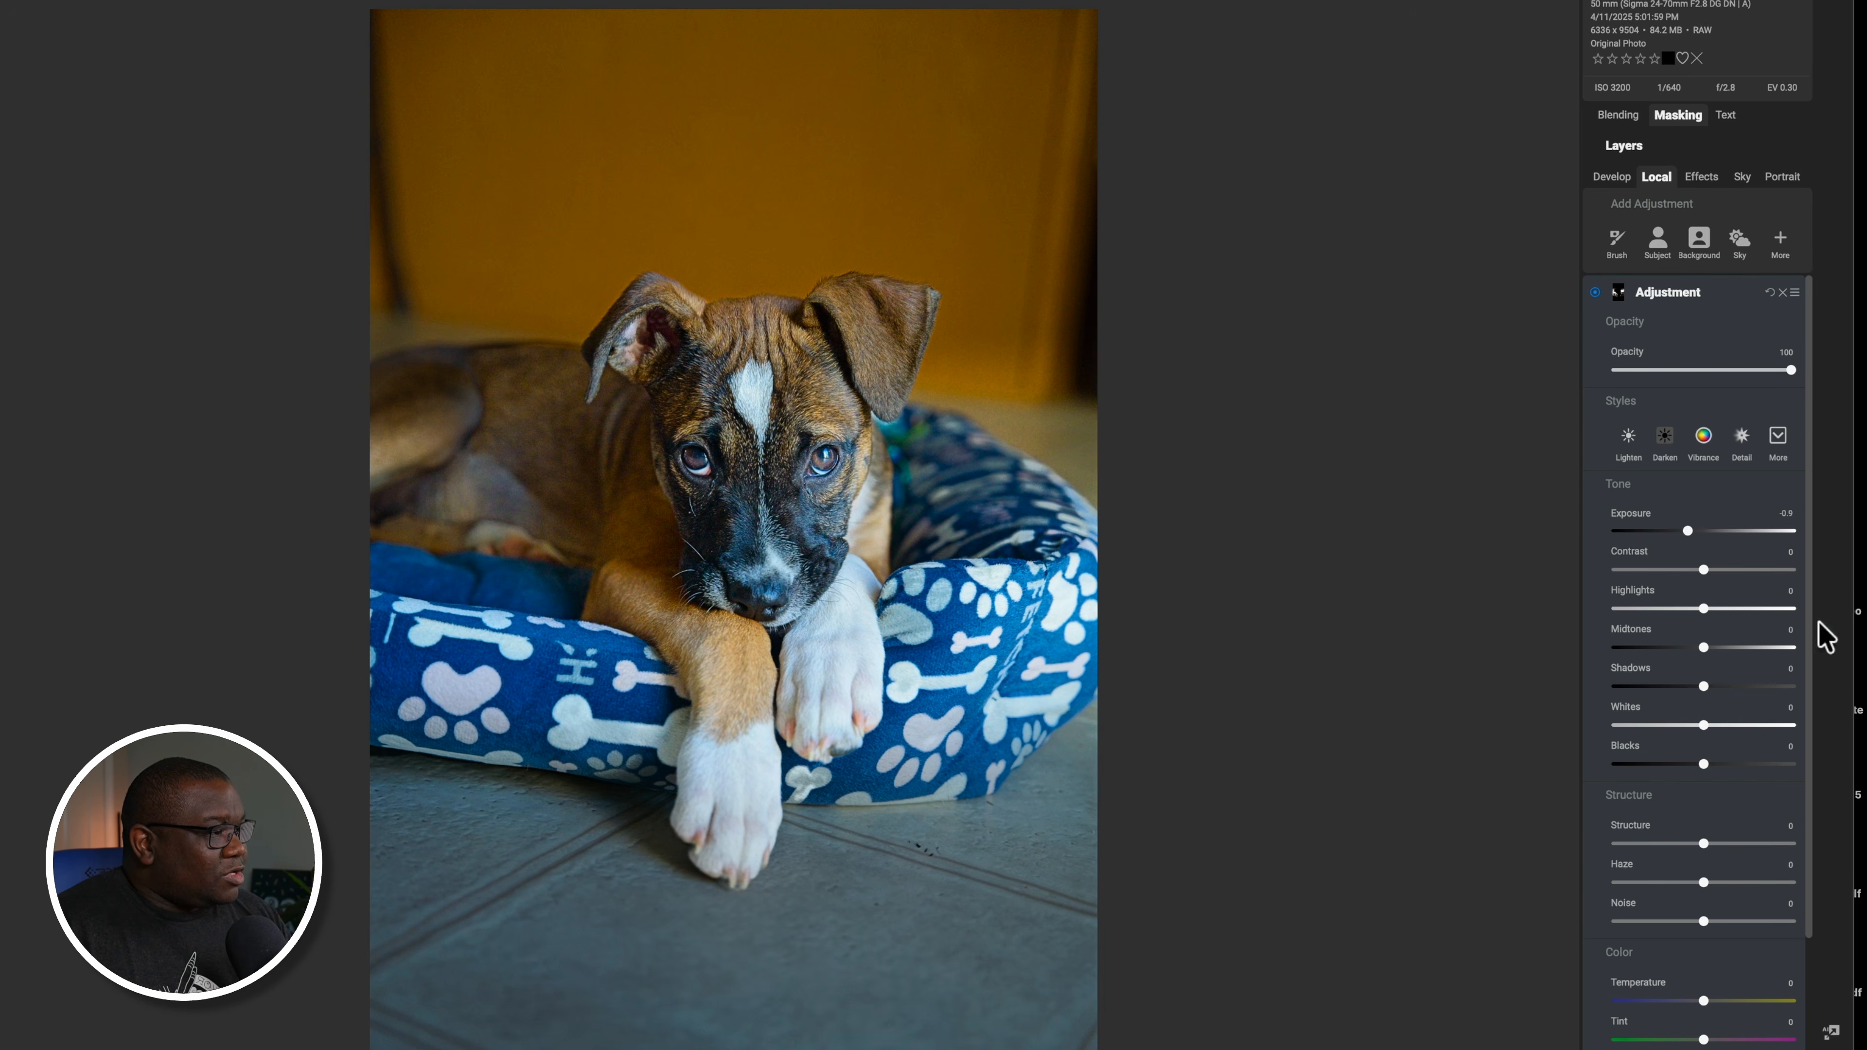
{"action": "left_click_drag", "start_coordinate": [1811, 451], "coordinate": [1811, 667]}
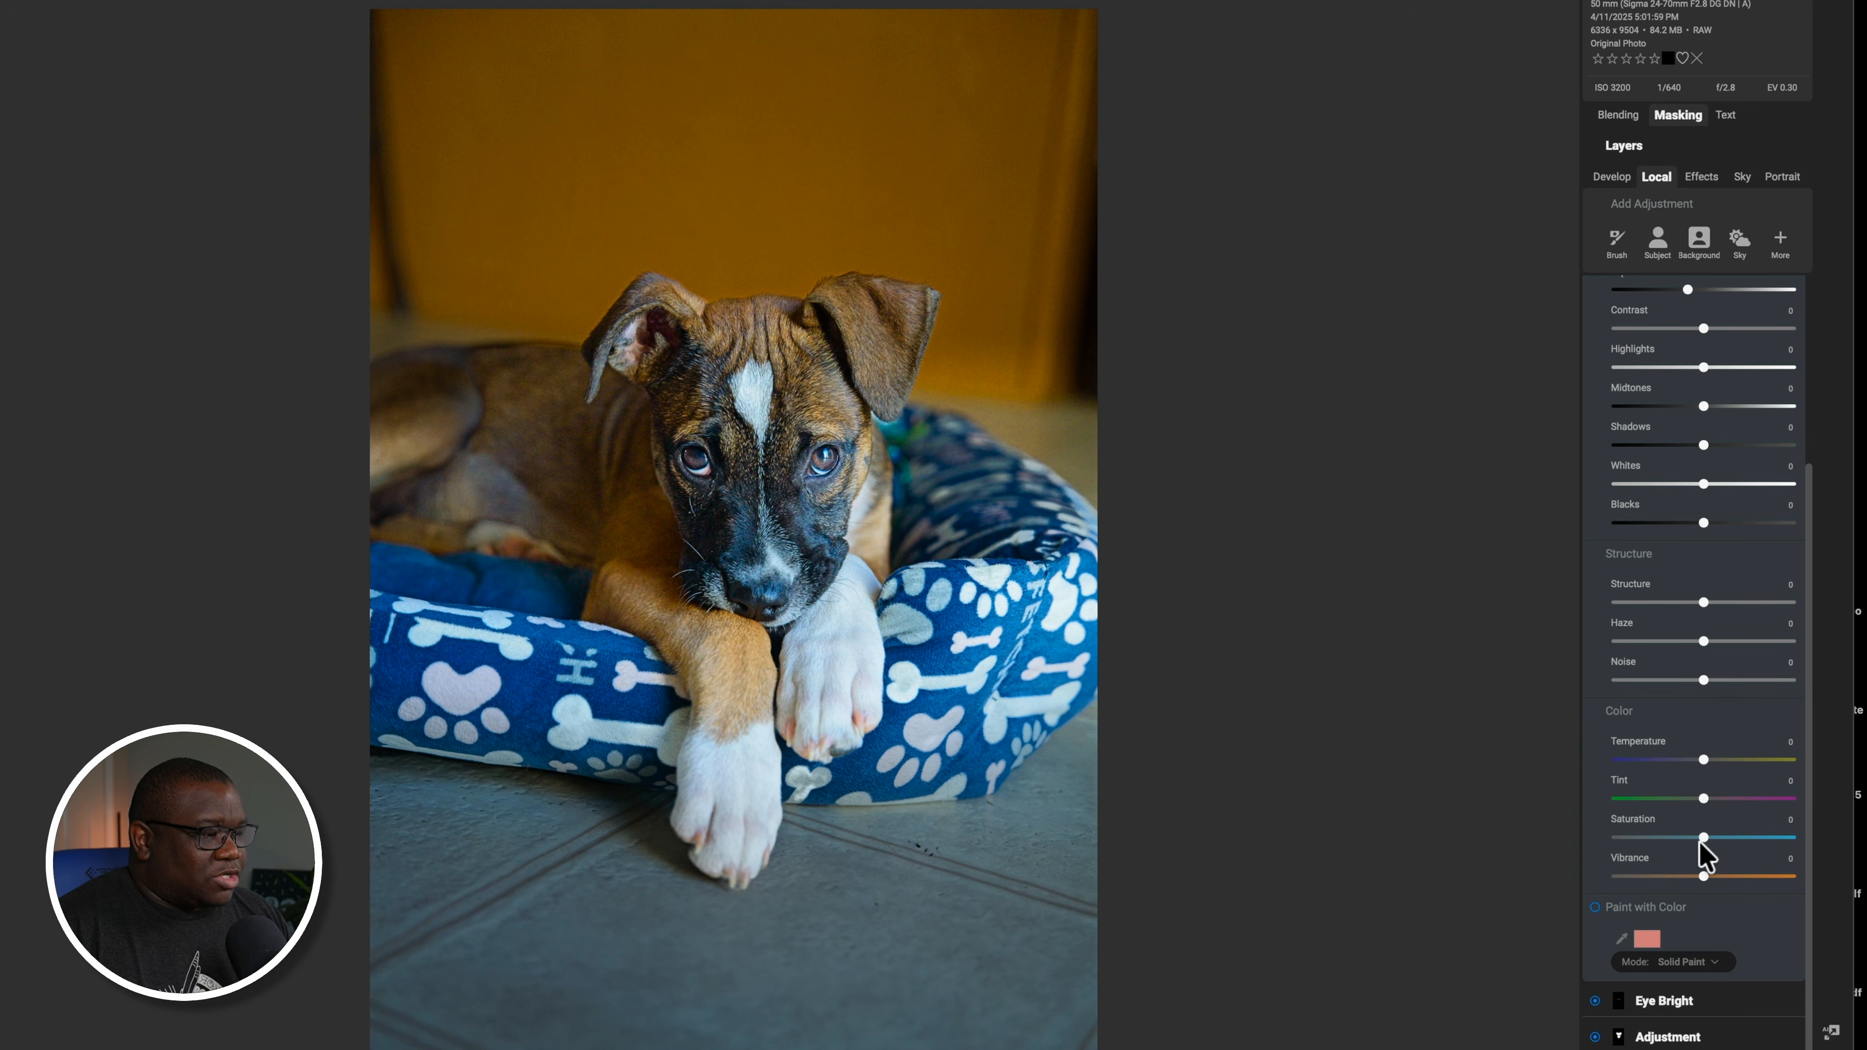
{"action": "mouse_move", "coordinate": [1703, 839]}
{"action": "left_mouse_down"}
{"action": "mouse_move", "coordinate": [1731, 837]}
{"action": "mouse_move", "coordinate": [1685, 836]}
{"action": "mouse_move", "coordinate": [1729, 826]}
{"action": "left_mouse_up"}
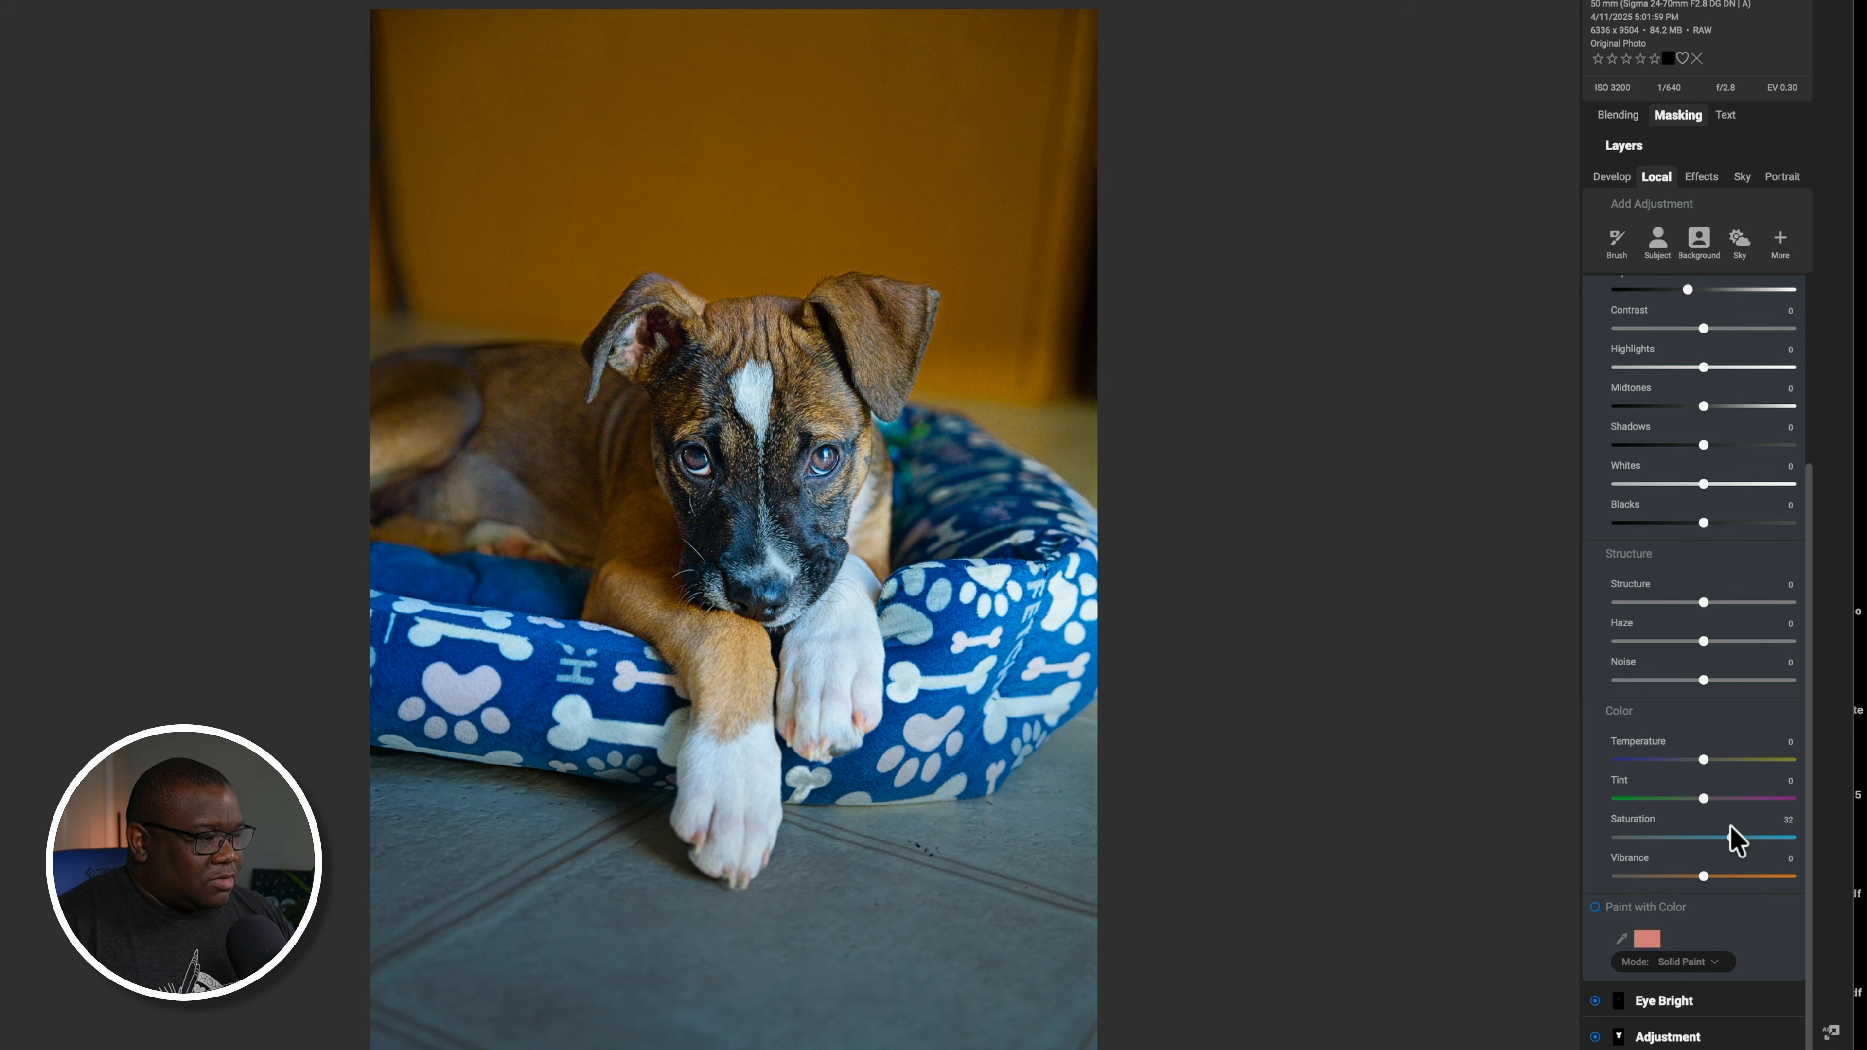
Compare the photo with the bed adjustment switched off and on
{"action": "left_click", "coordinate": [1733, 837]}
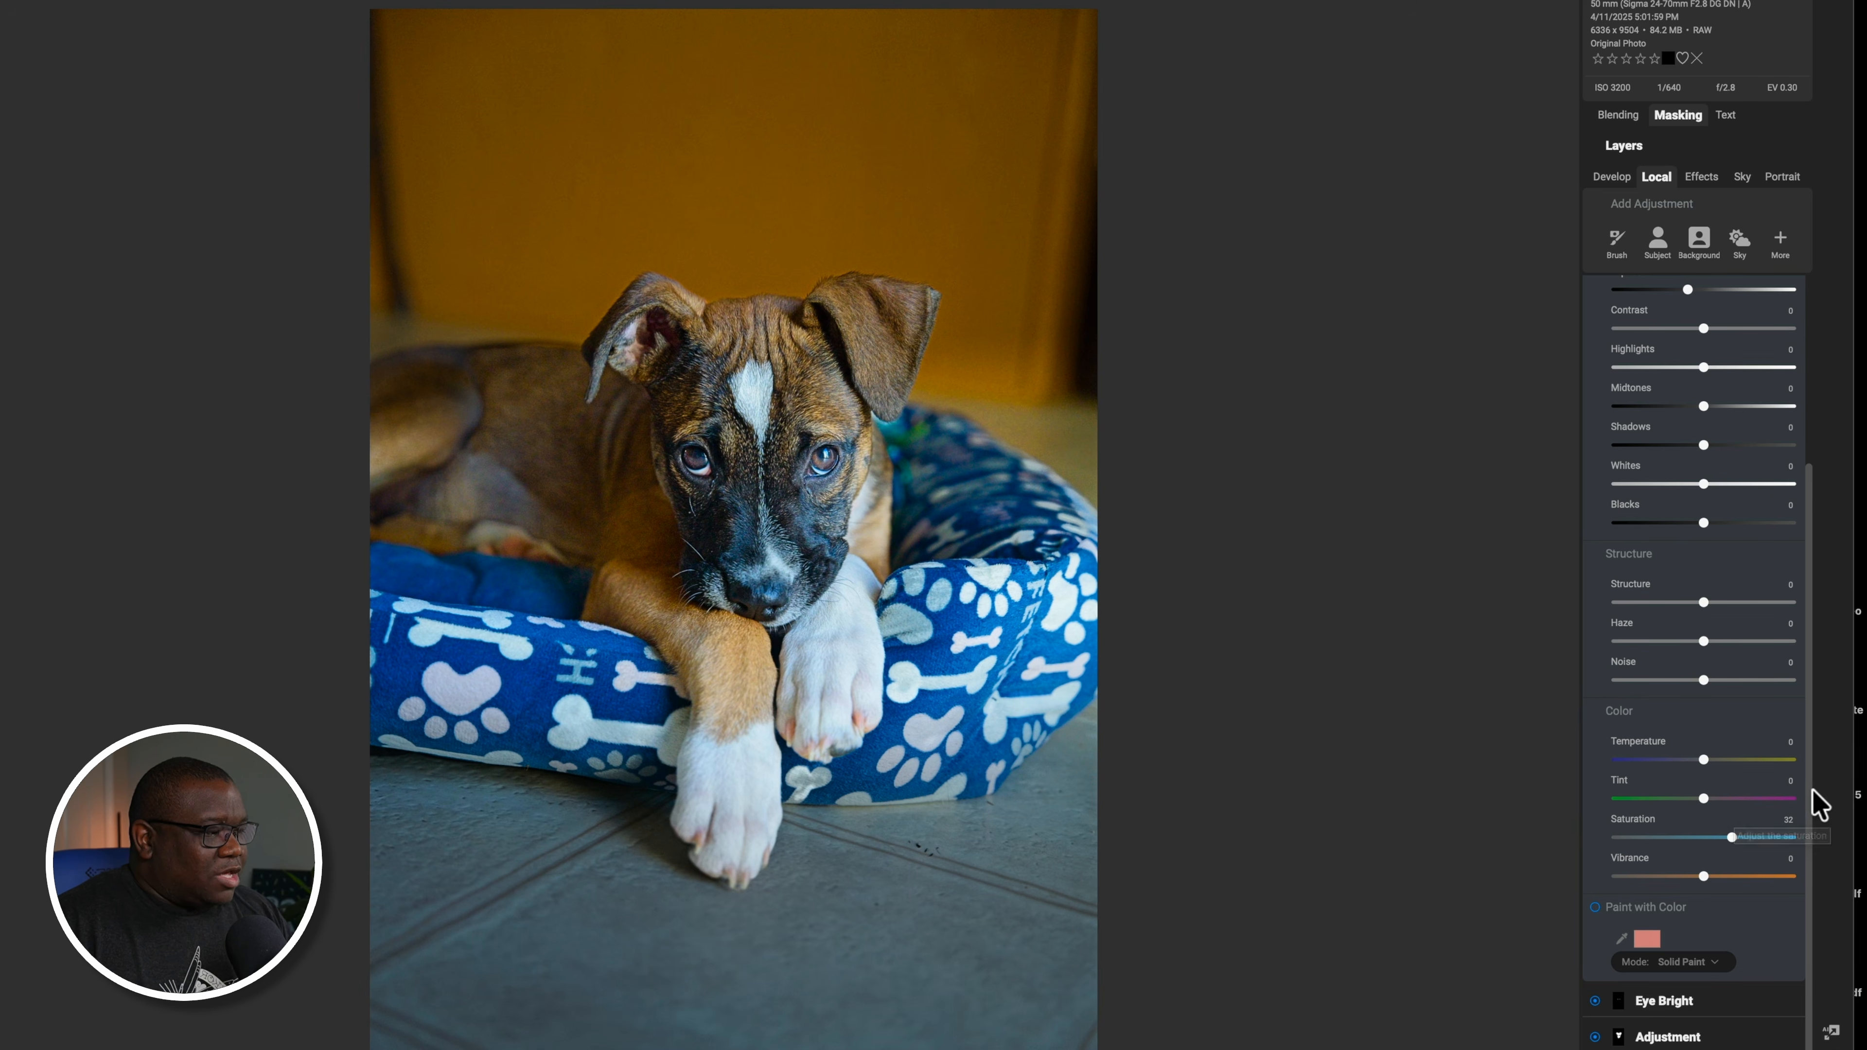
{"action": "left_click_drag", "start_coordinate": [1809, 800], "coordinate": [1813, 404]}
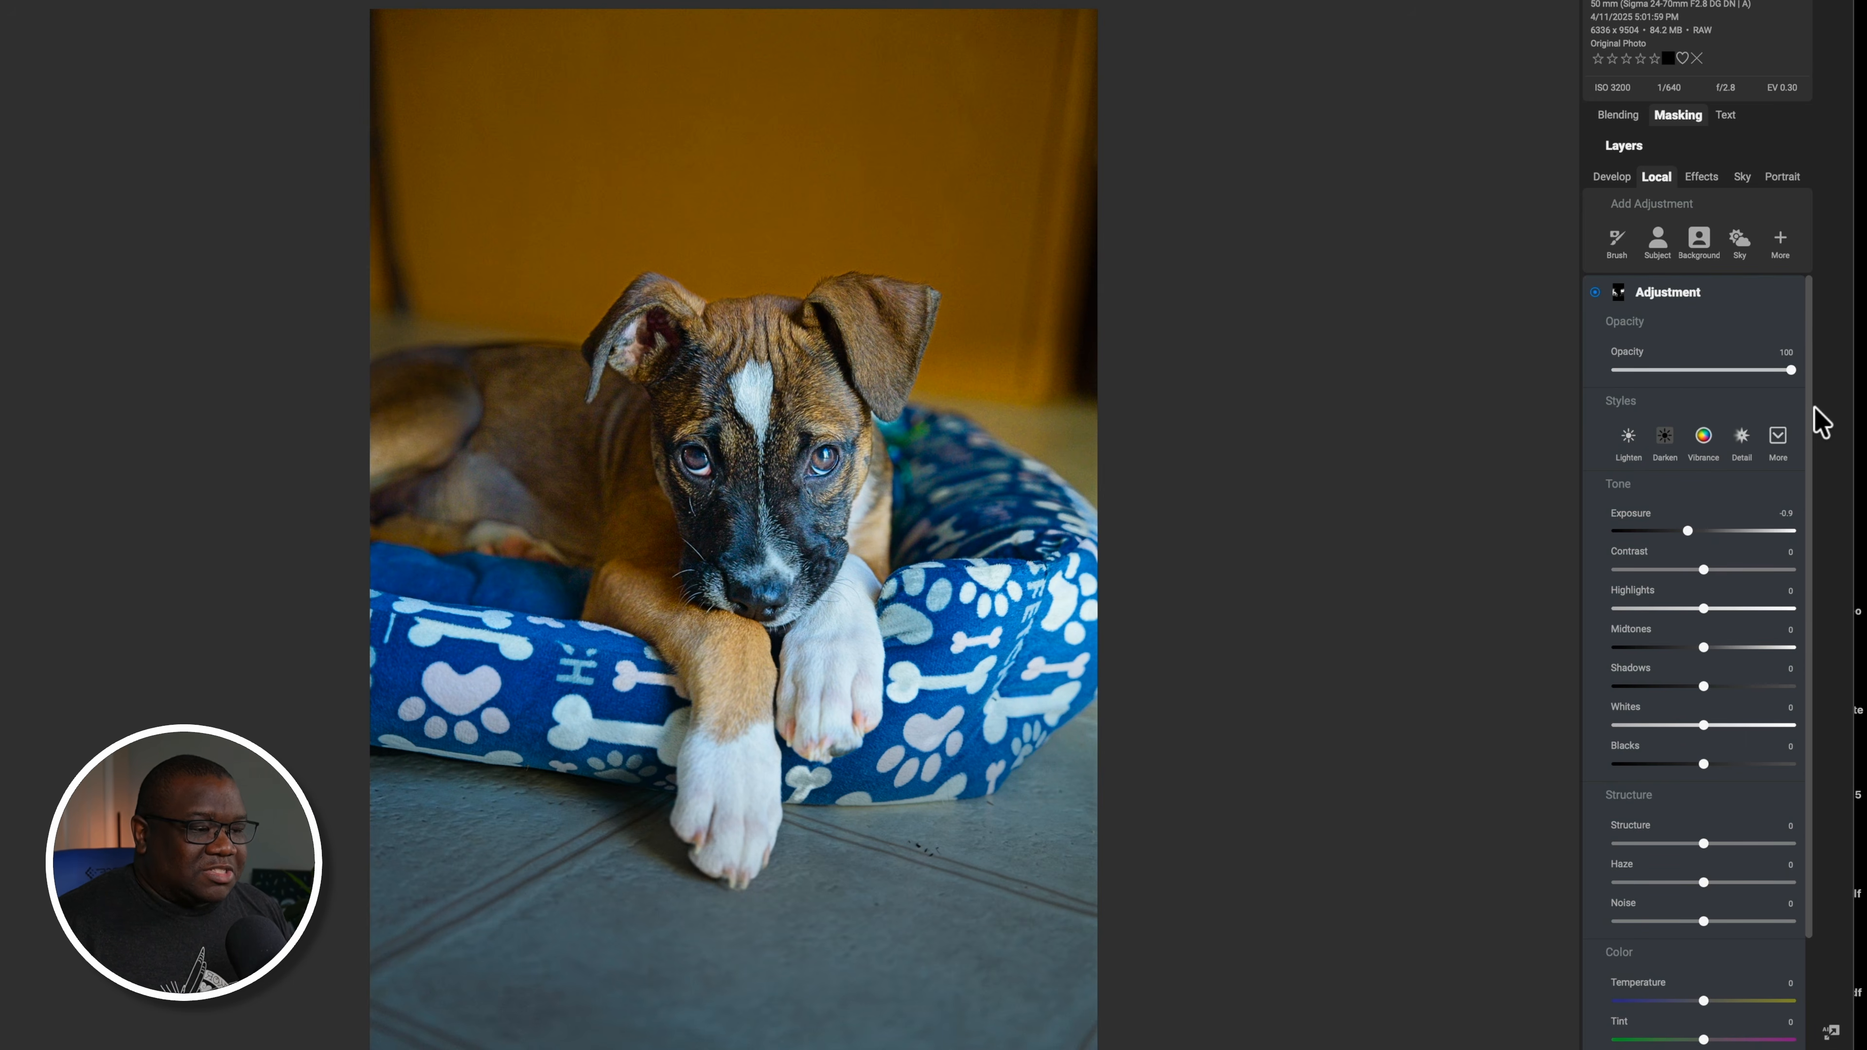
{"action": "left_click", "coordinate": [1595, 292]}
{"action": "left_click", "coordinate": [1594, 293]}
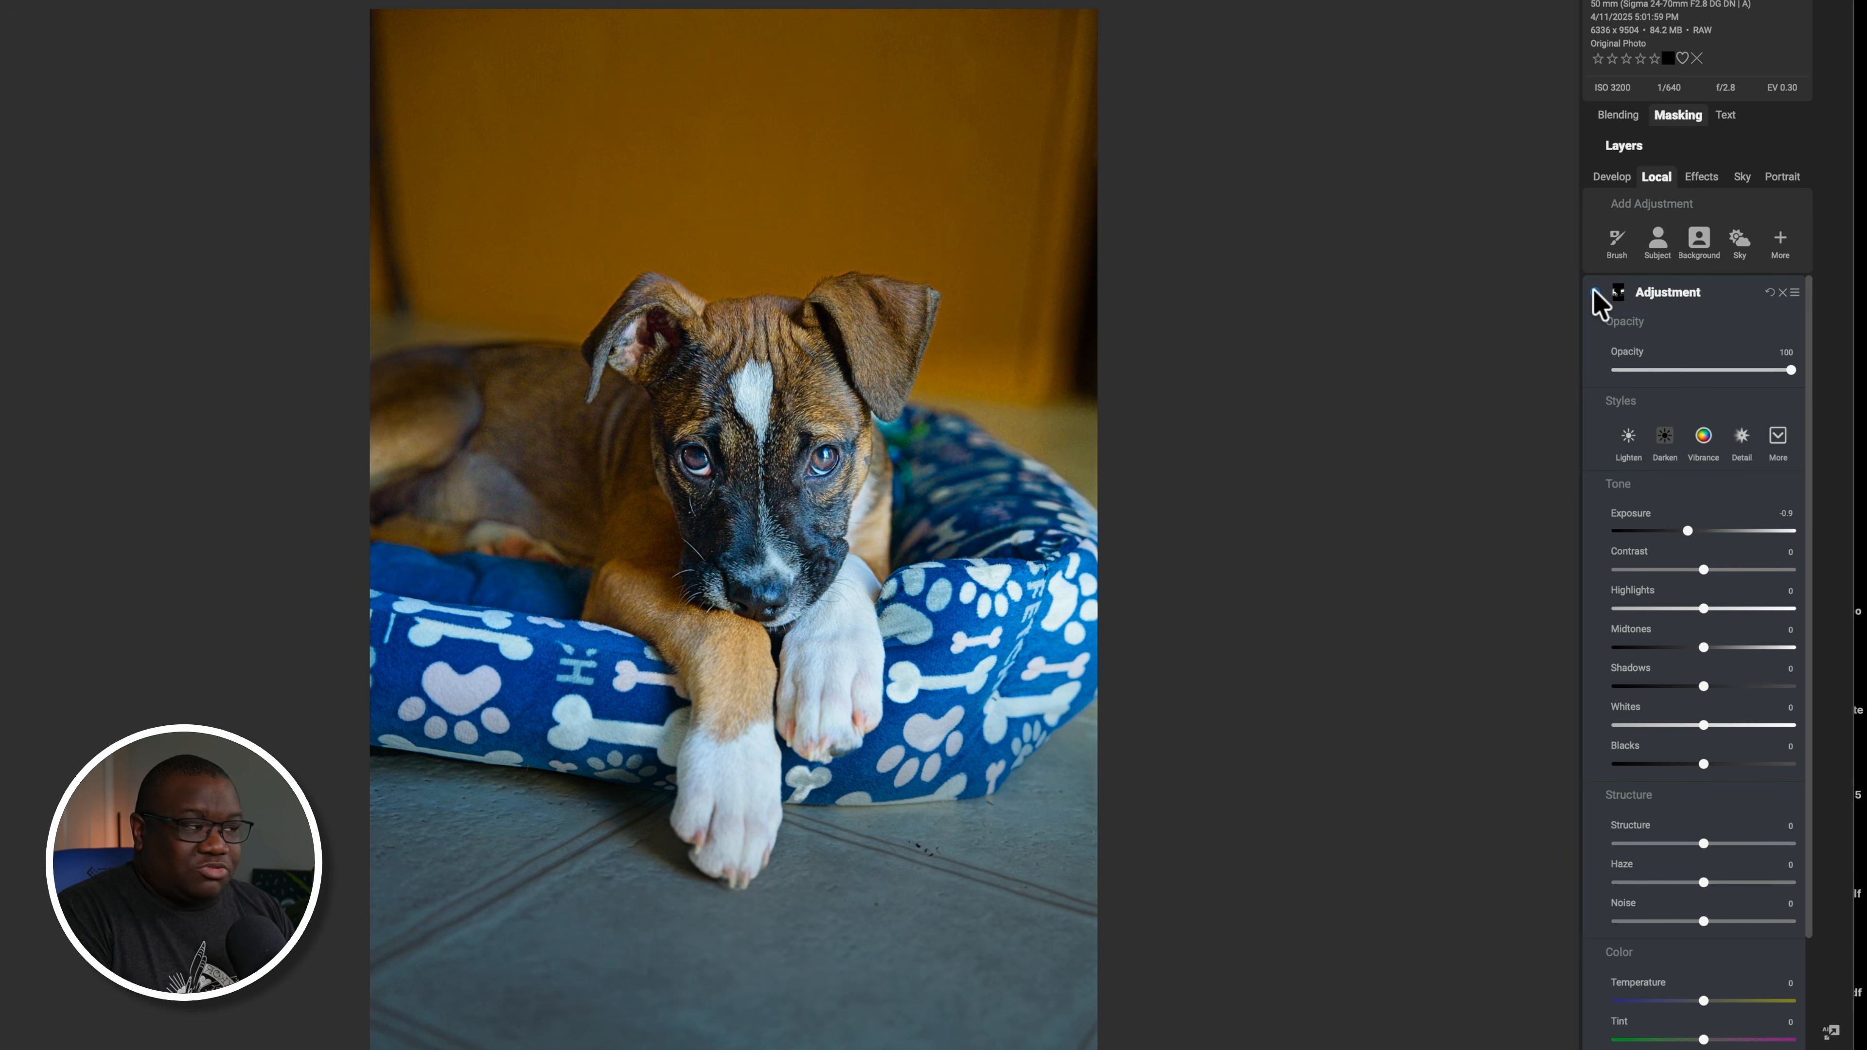
Review the mask layers of the bed adjustment, from the subtracted Color Range layer to the original blue Color Range layer
{"action": "left_click", "coordinate": [1683, 117]}
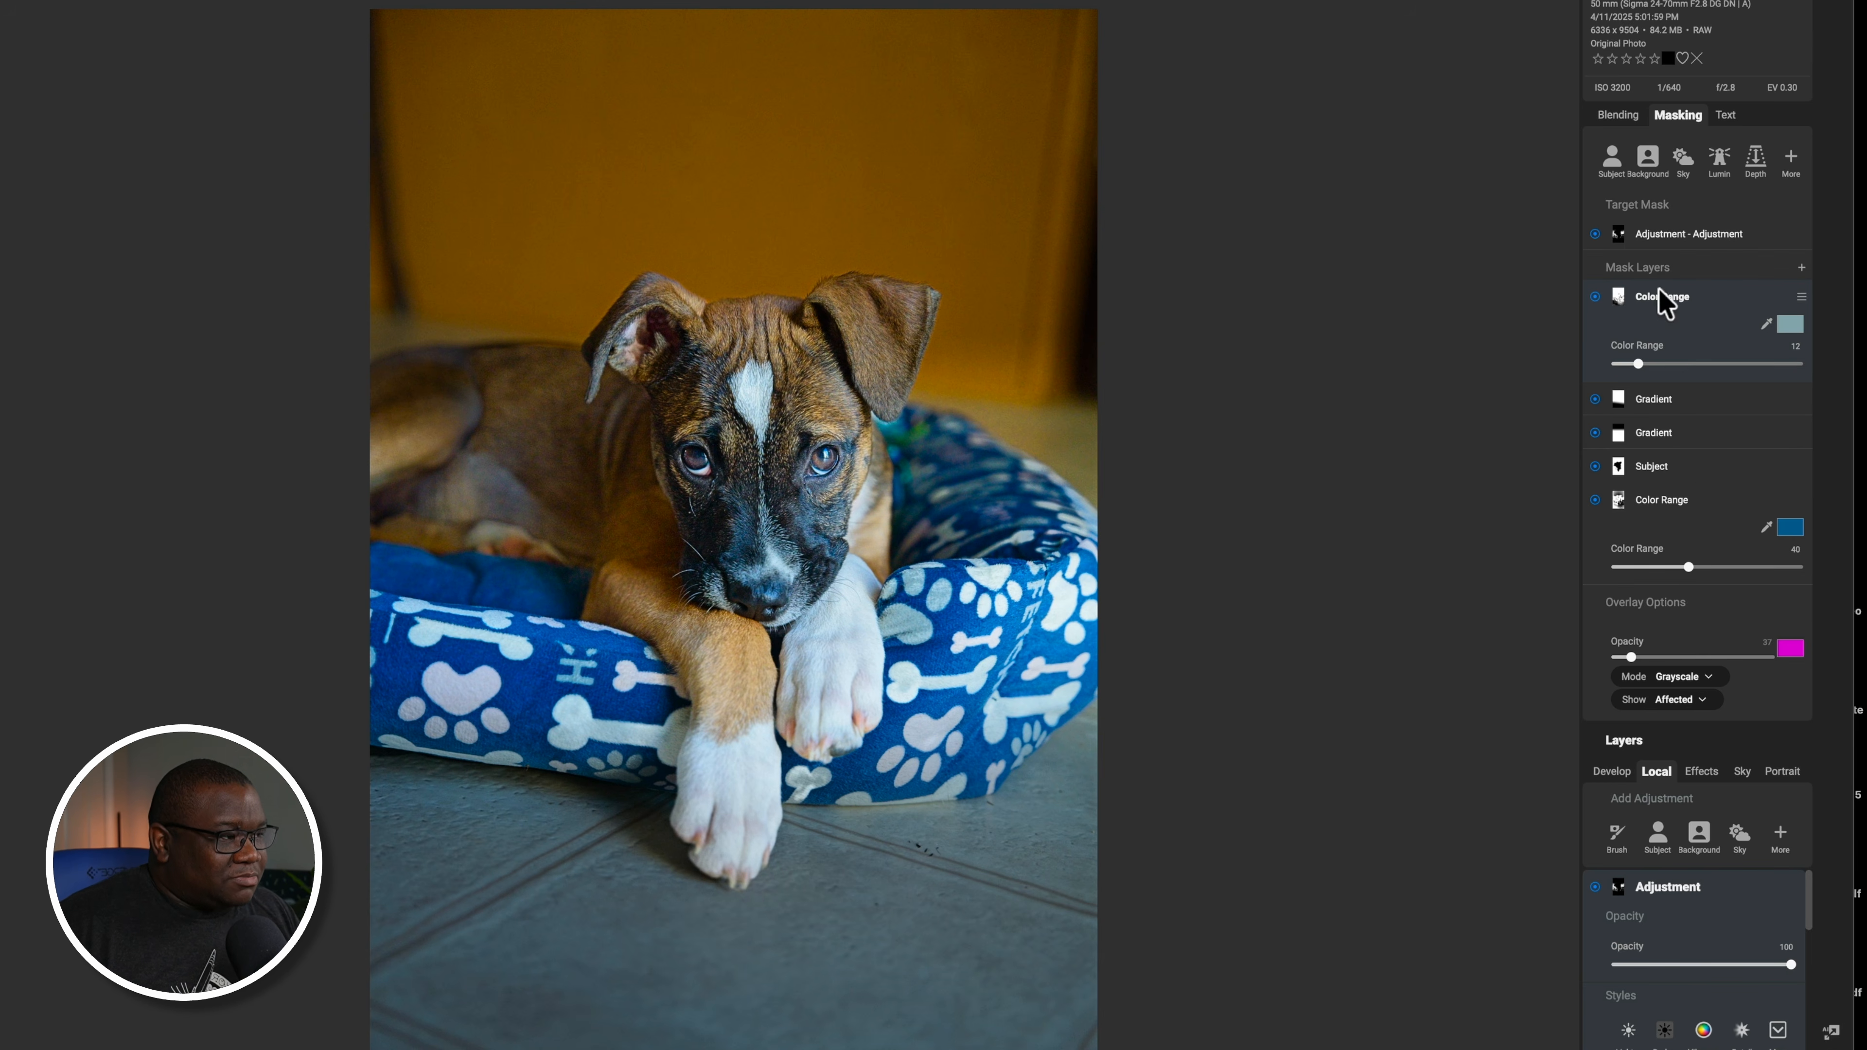
{"action": "left_click", "coordinate": [1683, 301]}
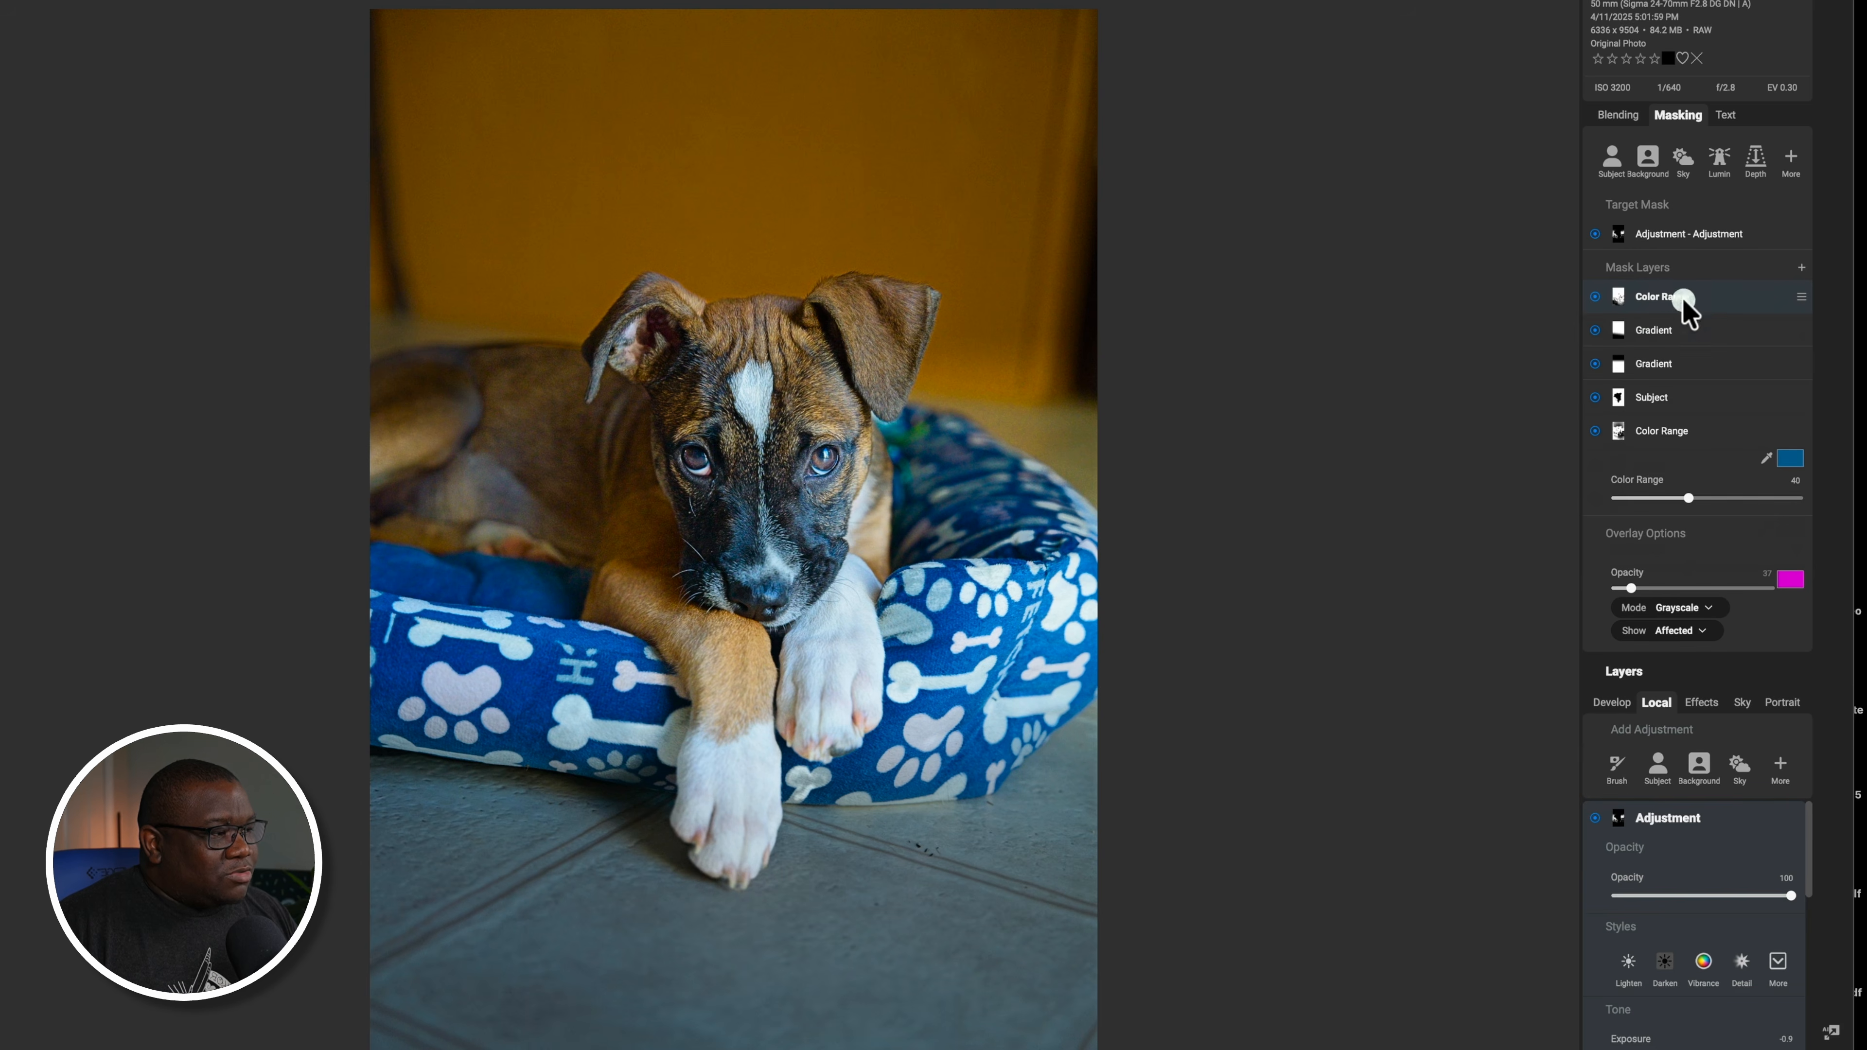
{"action": "left_click", "coordinate": [1678, 432]}
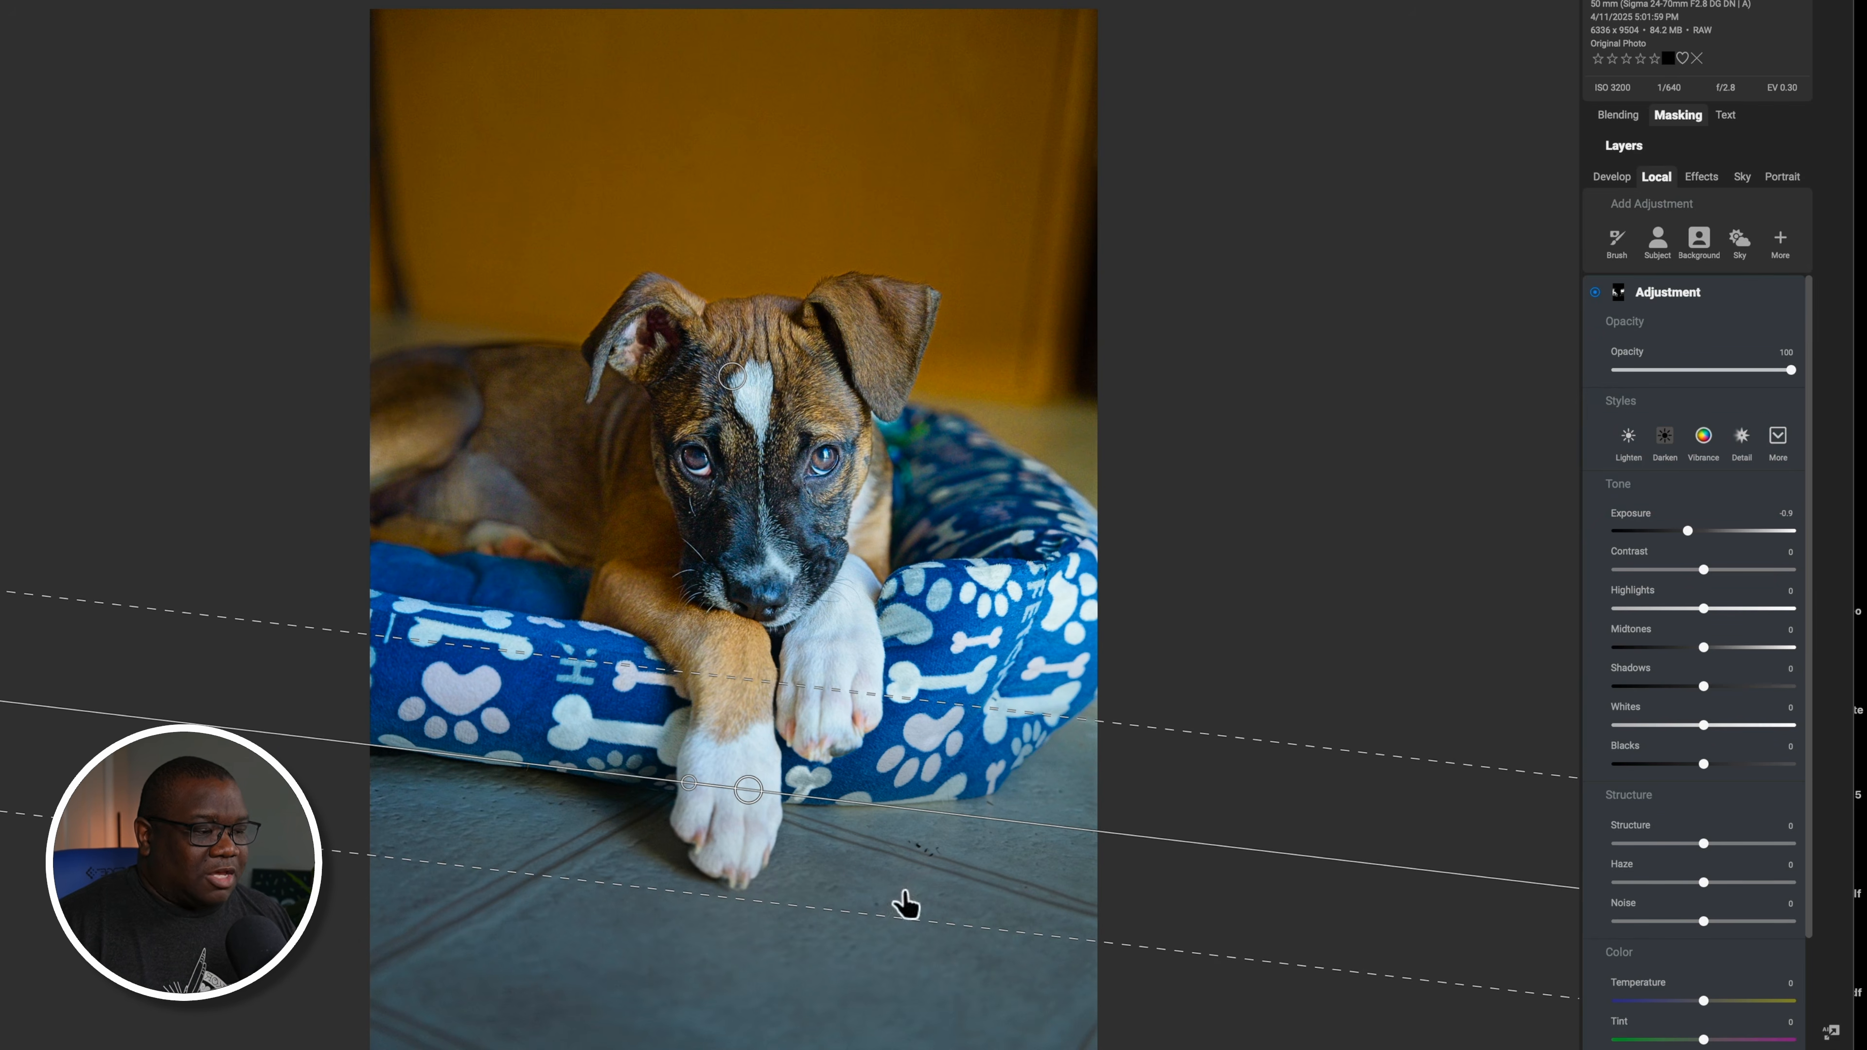
Collapse the bed adjustment and compare the whole edit with the unedited photo
{"action": "left_click", "coordinate": [1695, 292]}
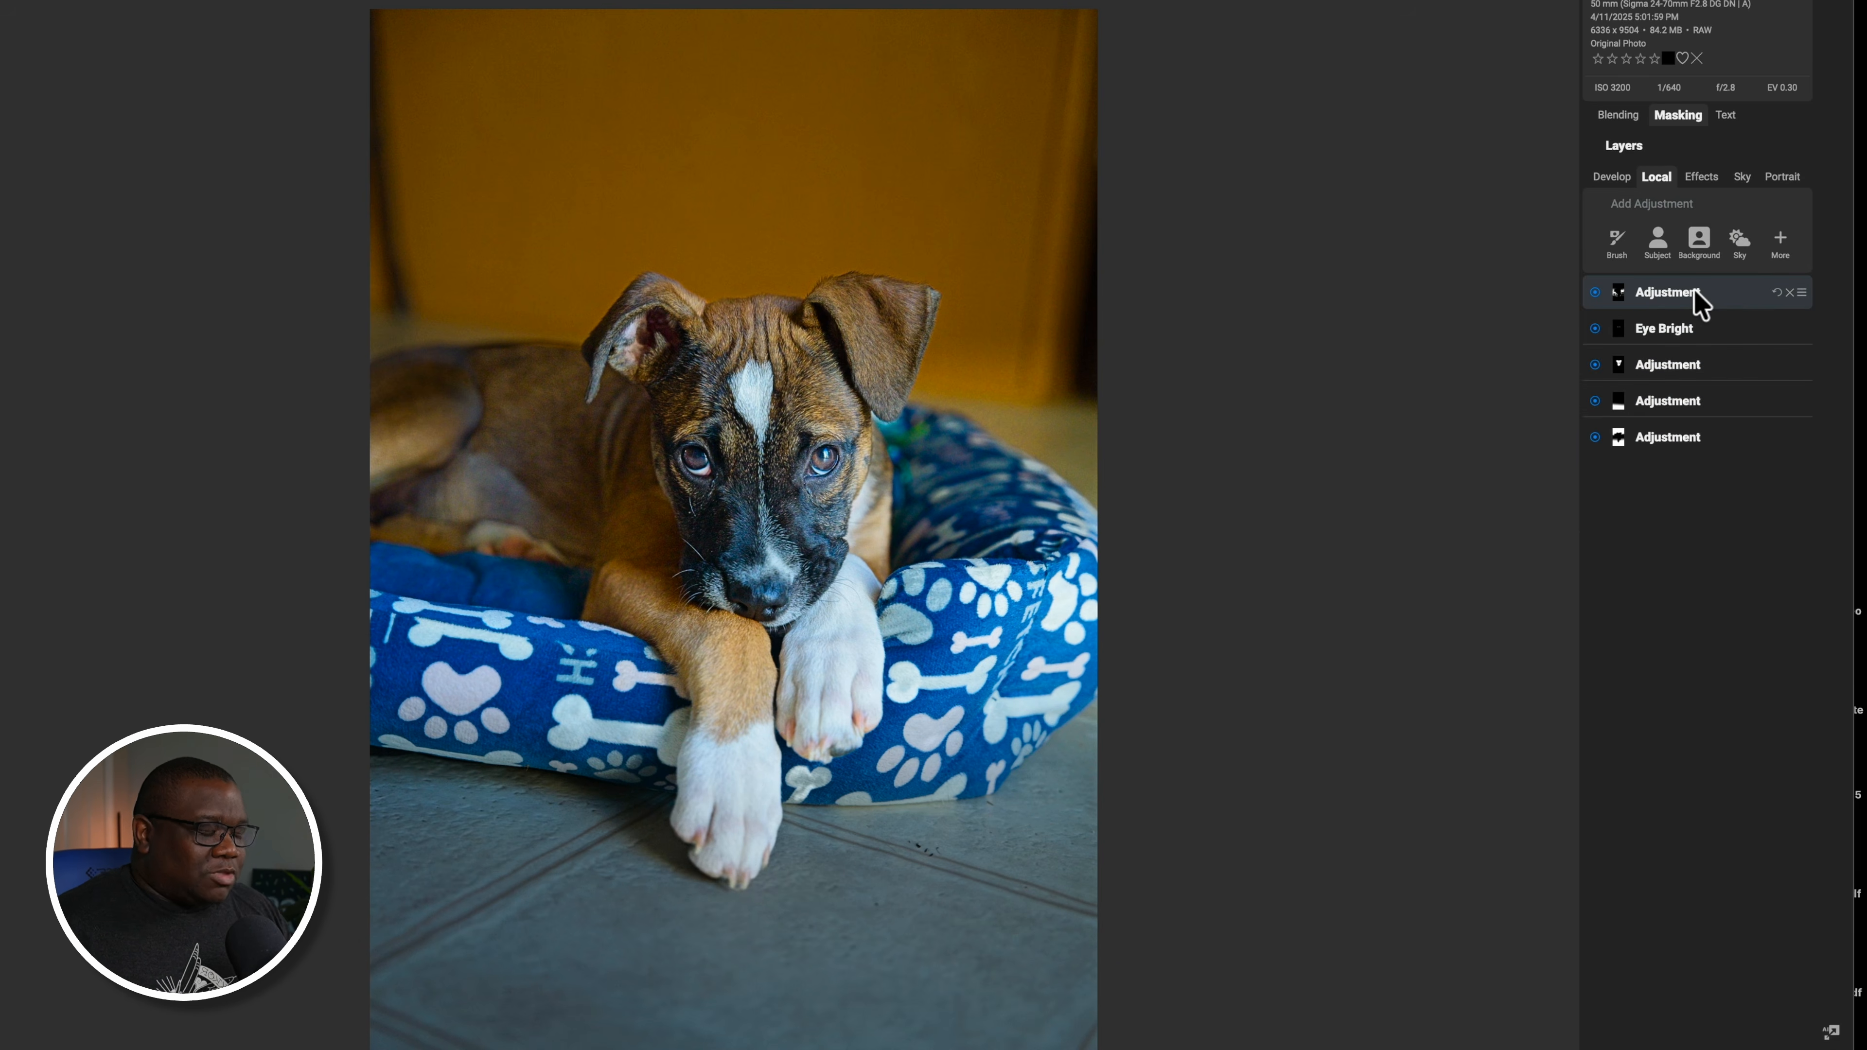
{"action": "key", "text": "backslash"}
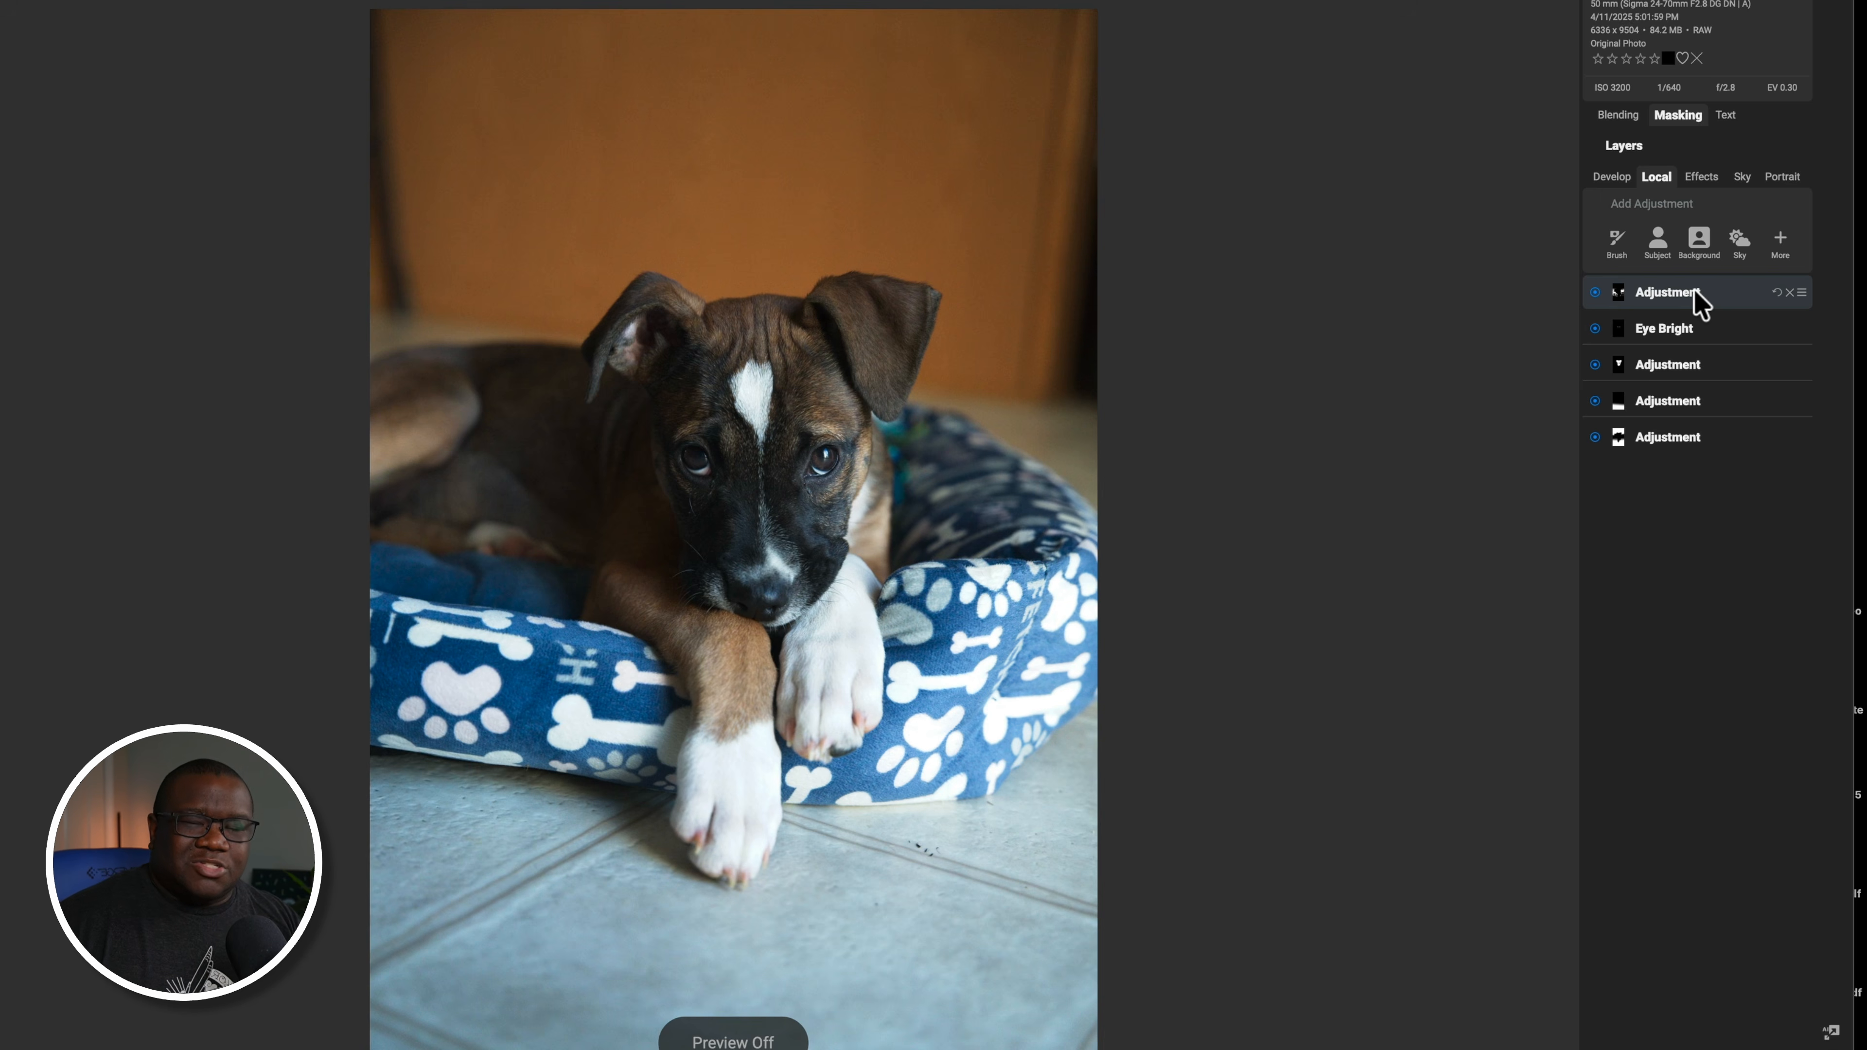
{"action": "key", "text": "backslash"}
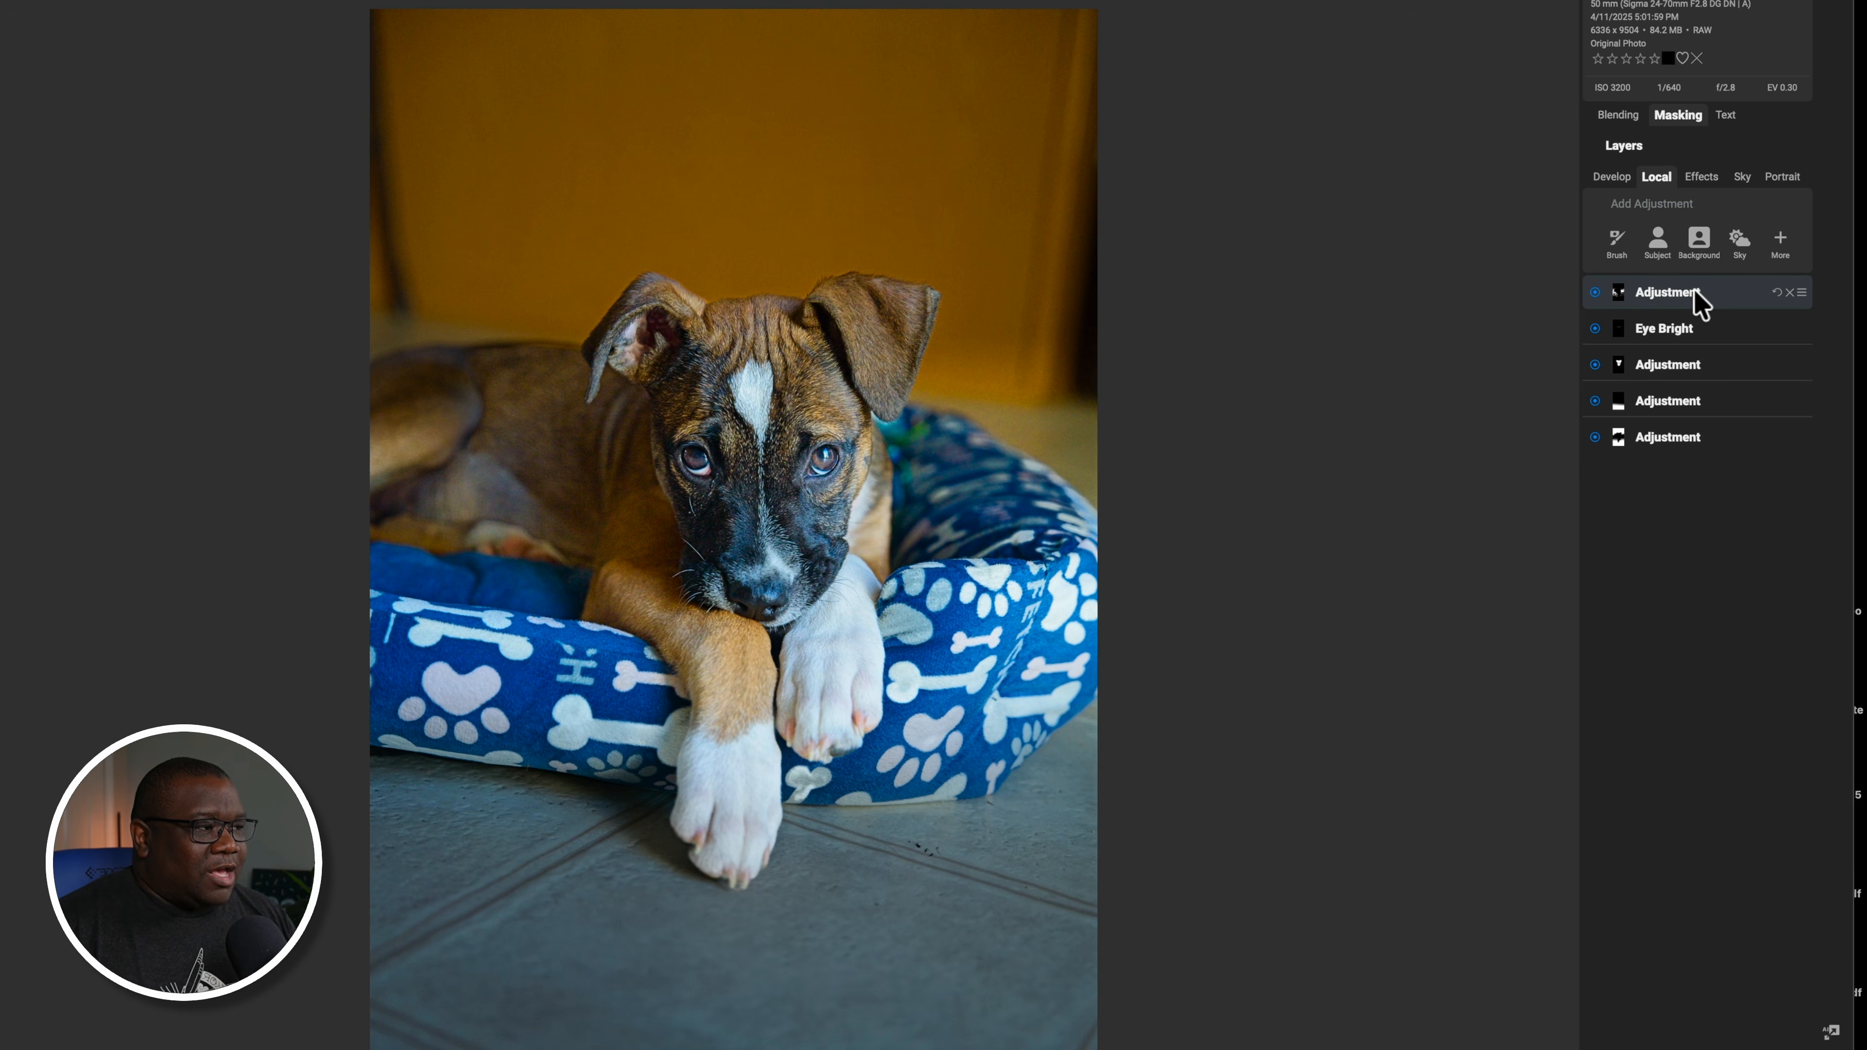
Add a Depth Lighting filter as an effect applied to everything in the photo
{"action": "left_click", "coordinate": [1701, 178]}
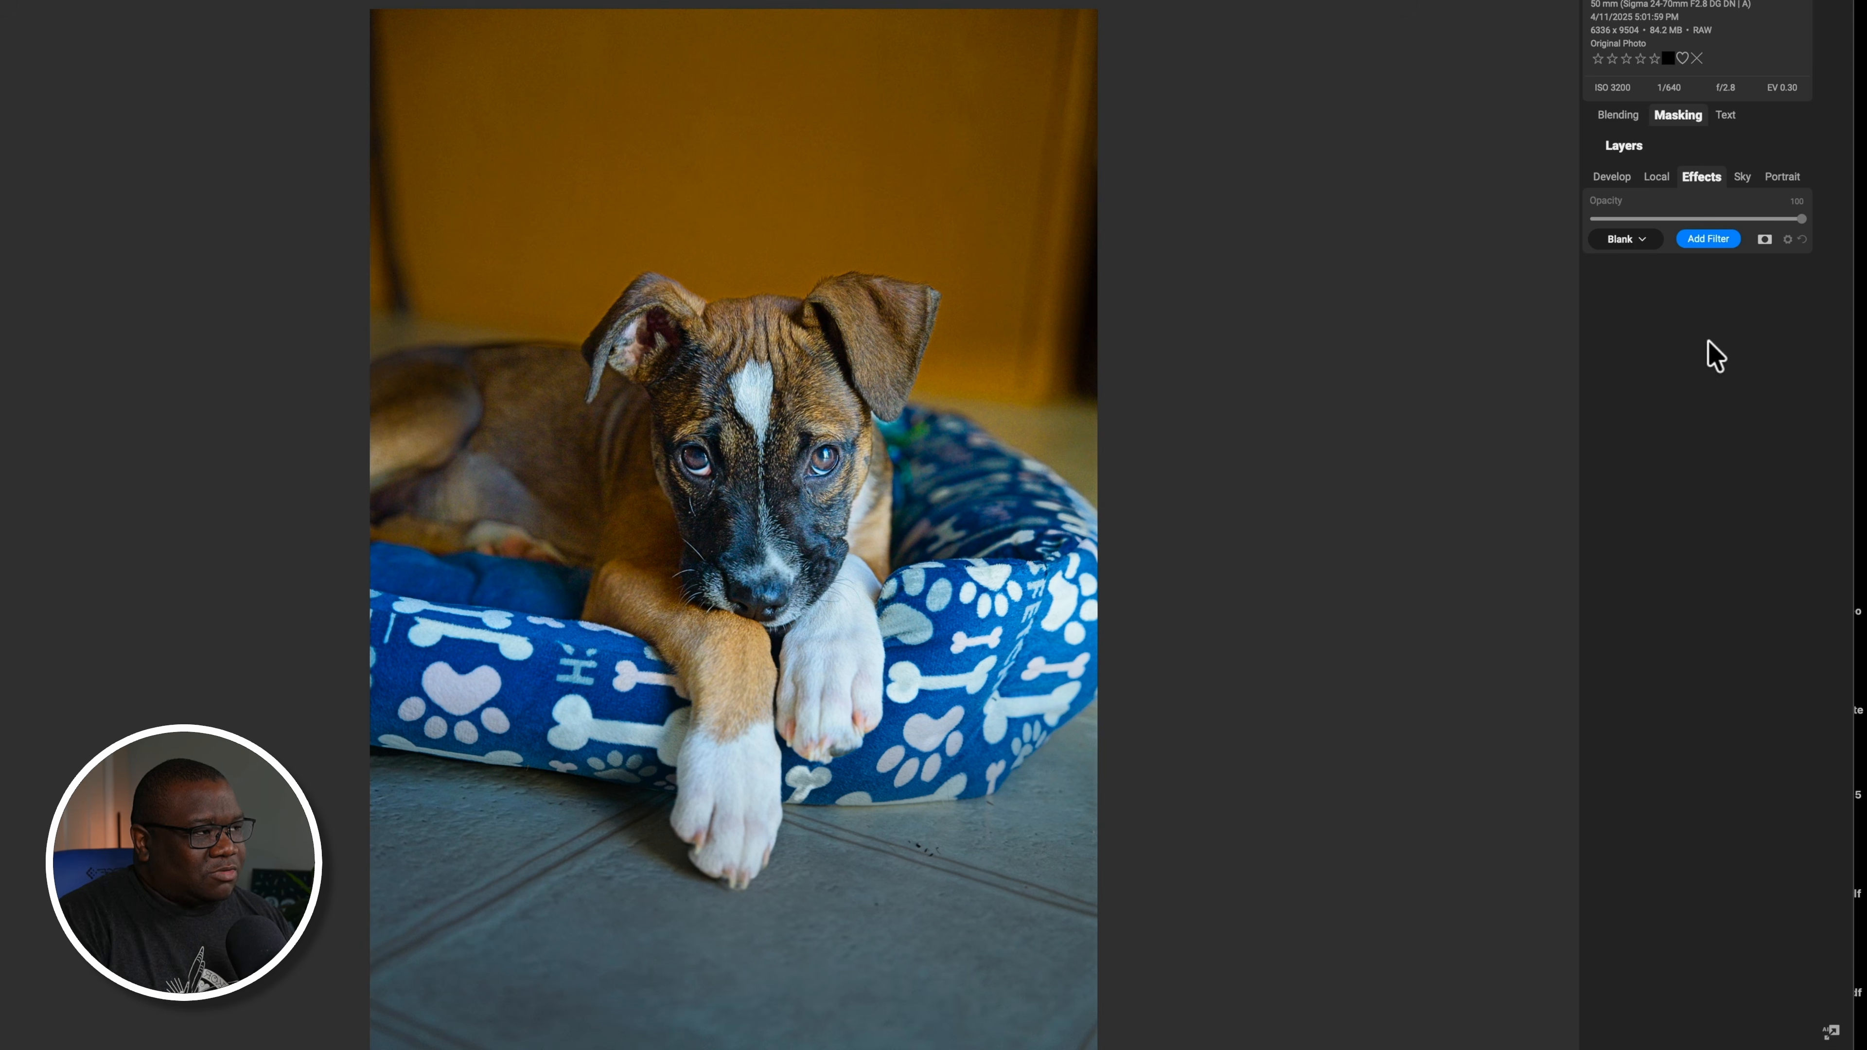
{"action": "left_click", "coordinate": [1678, 115]}
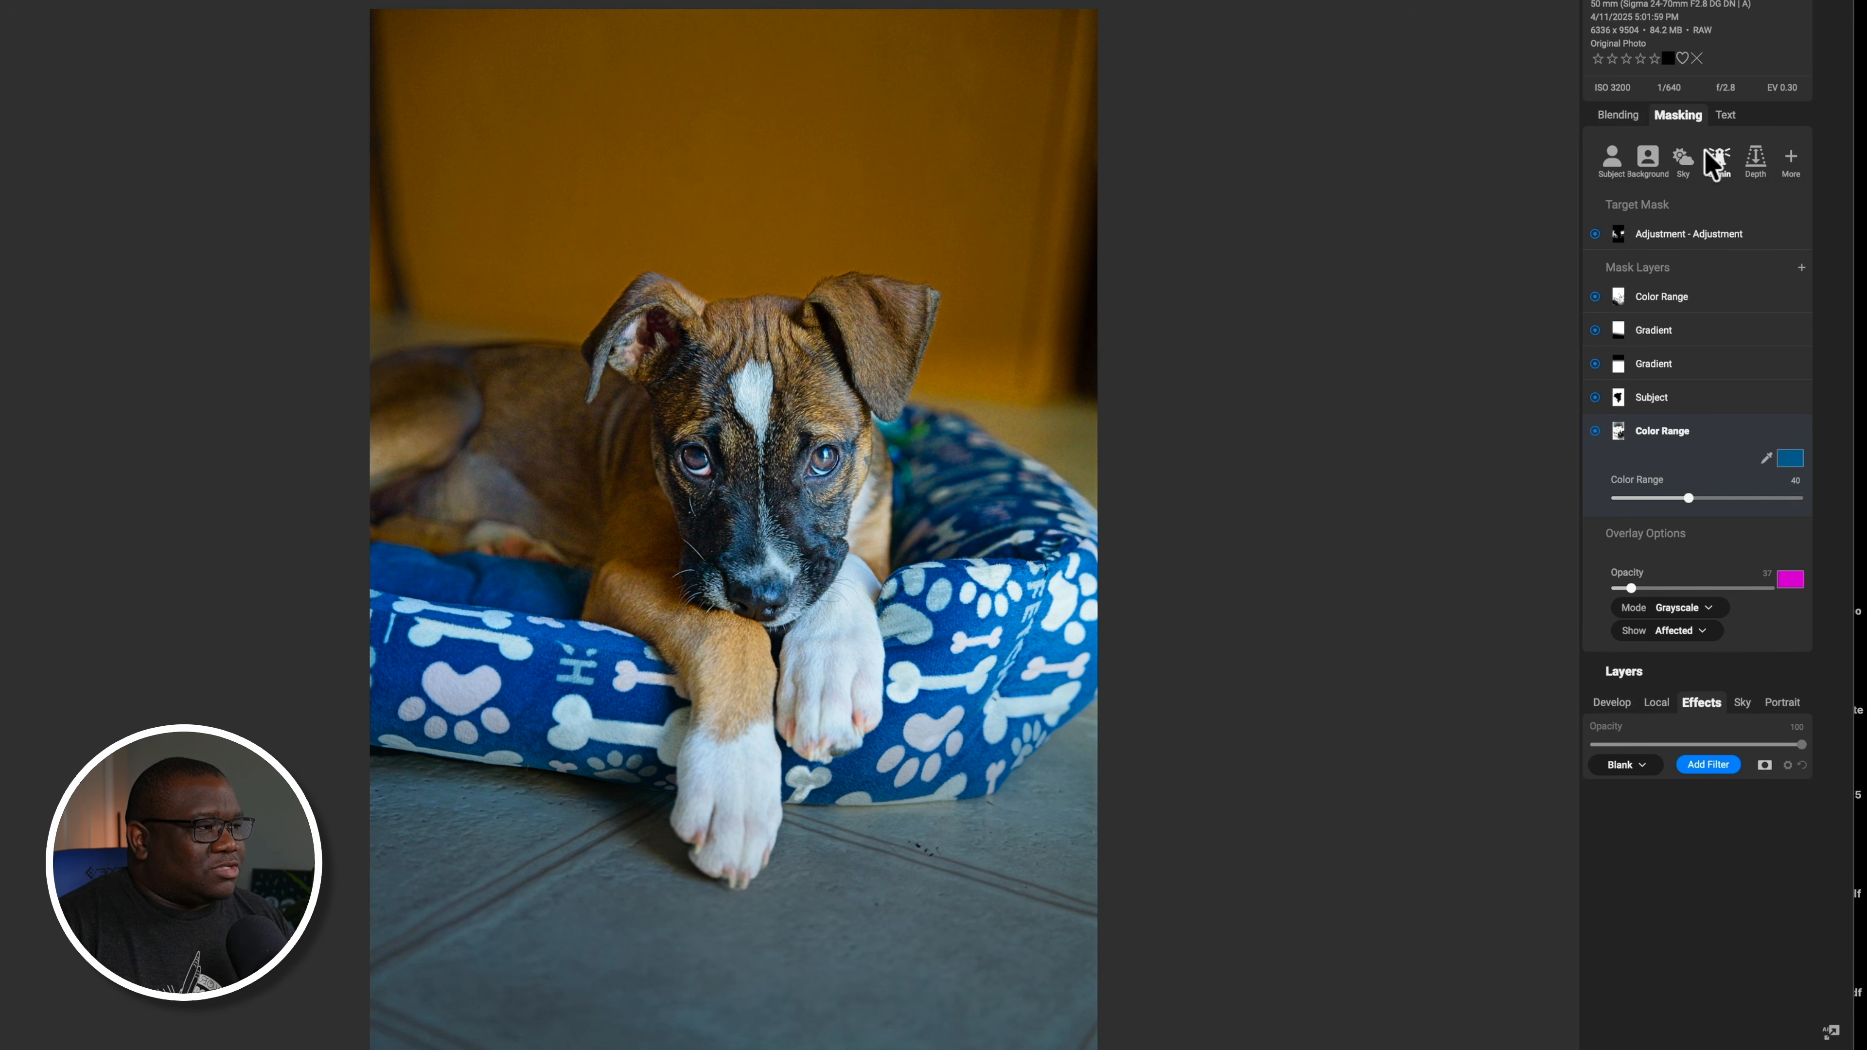
{"action": "left_click", "coordinate": [1678, 114]}
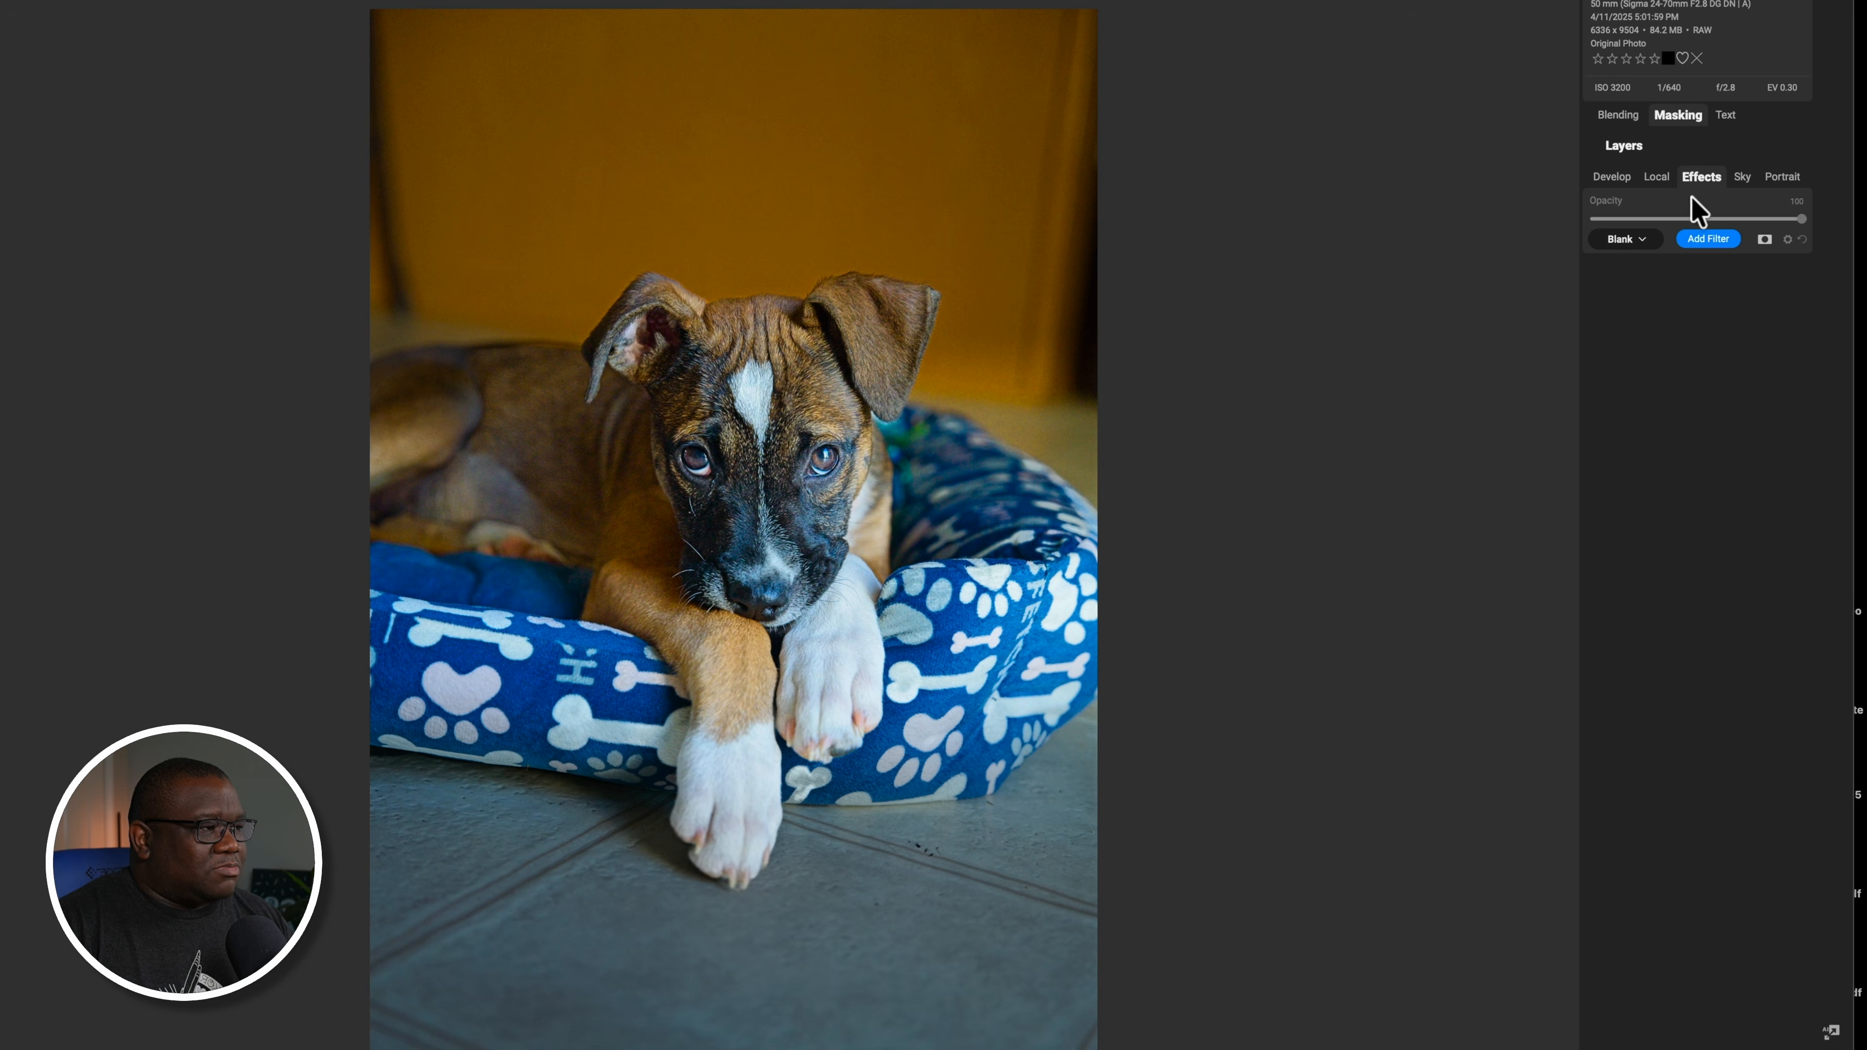
{"action": "left_click", "coordinate": [1705, 240]}
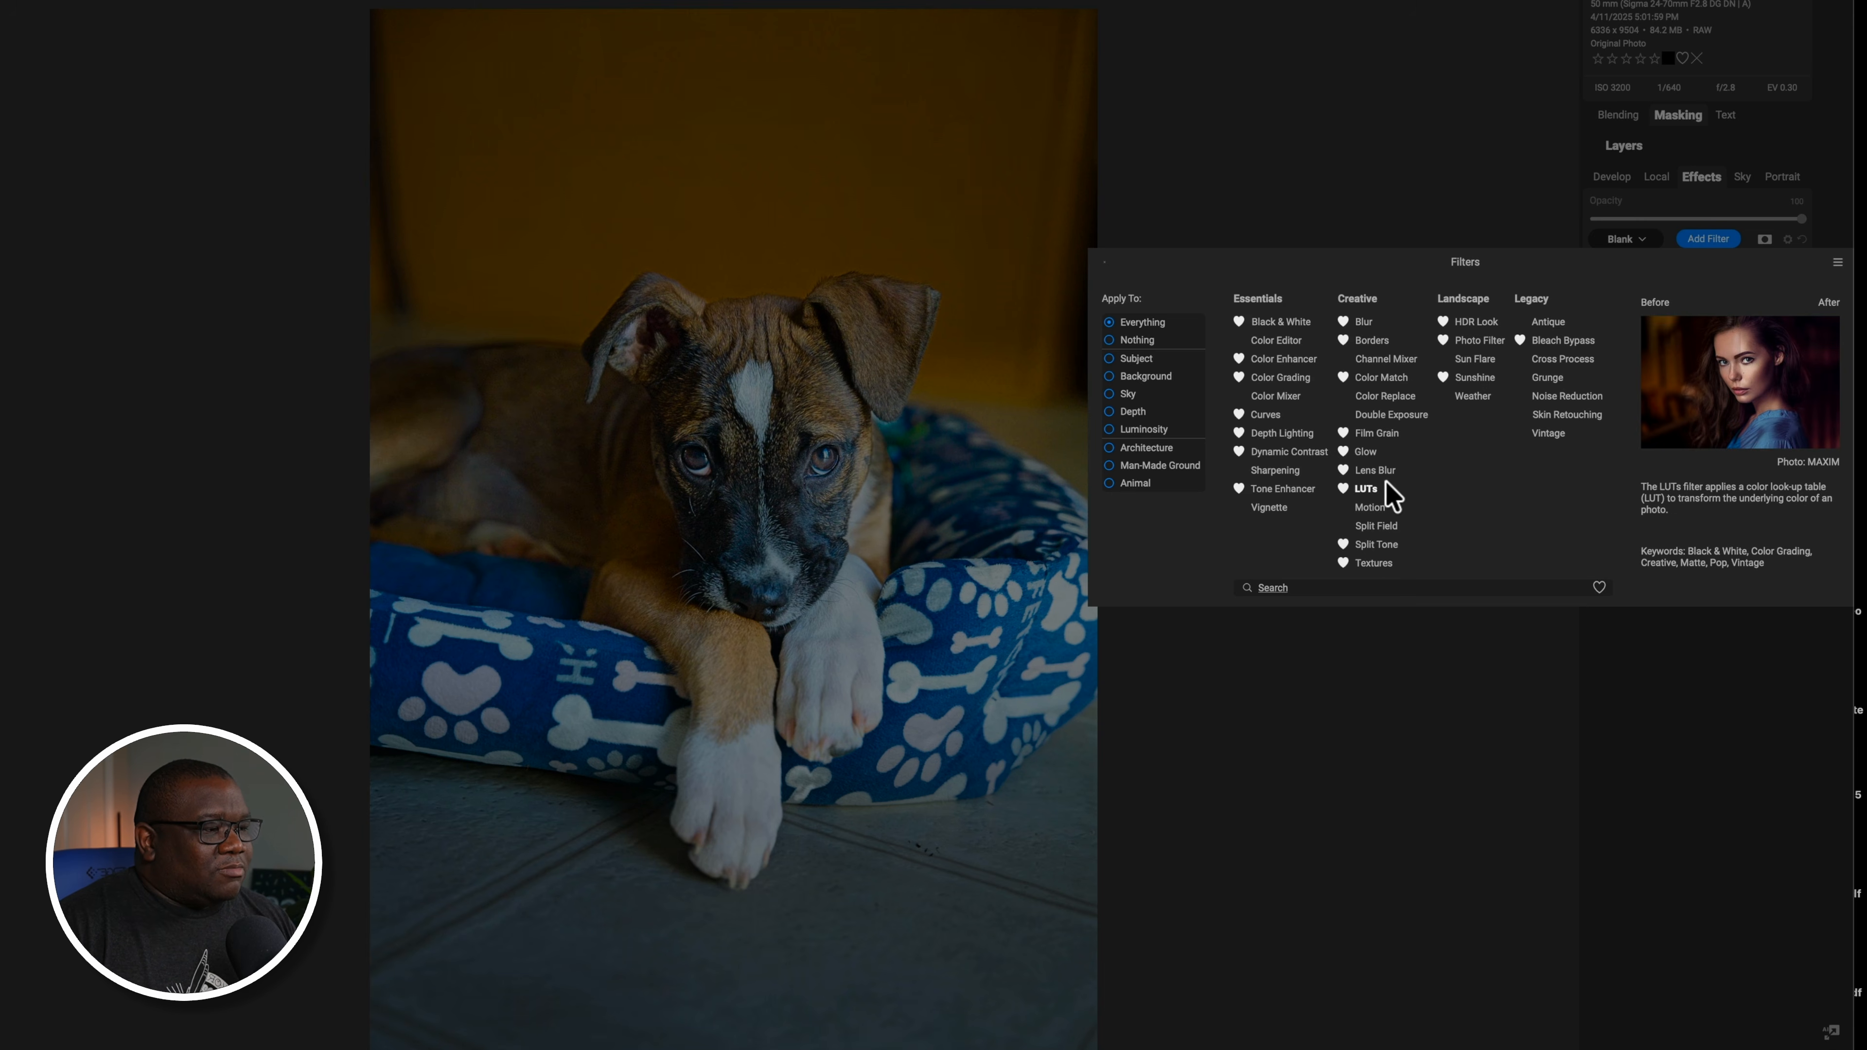
{"action": "left_click", "coordinate": [1272, 433]}
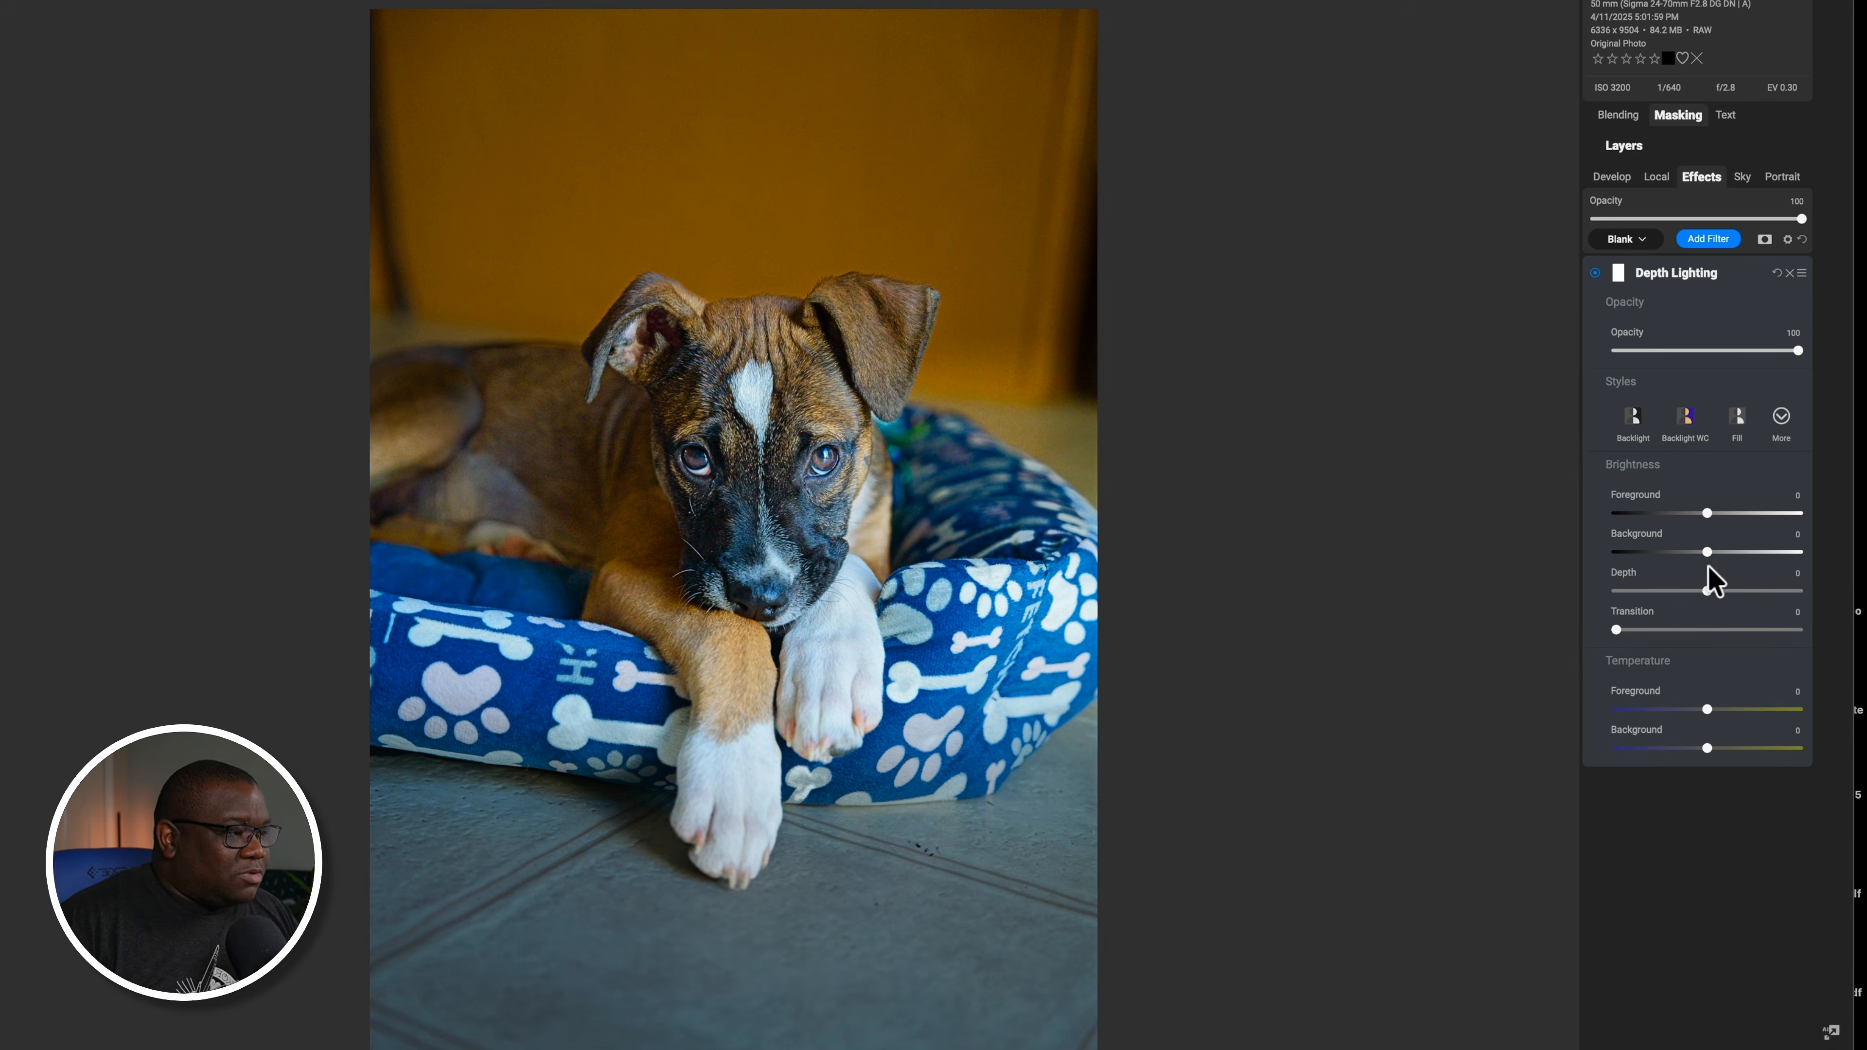
Set the Depth Lighting background brightness to -11 and the foreground brightness to 10
{"action": "left_click", "coordinate": [1699, 551]}
{"action": "left_click_drag", "start_coordinate": [1699, 553], "coordinate": [1684, 553]}
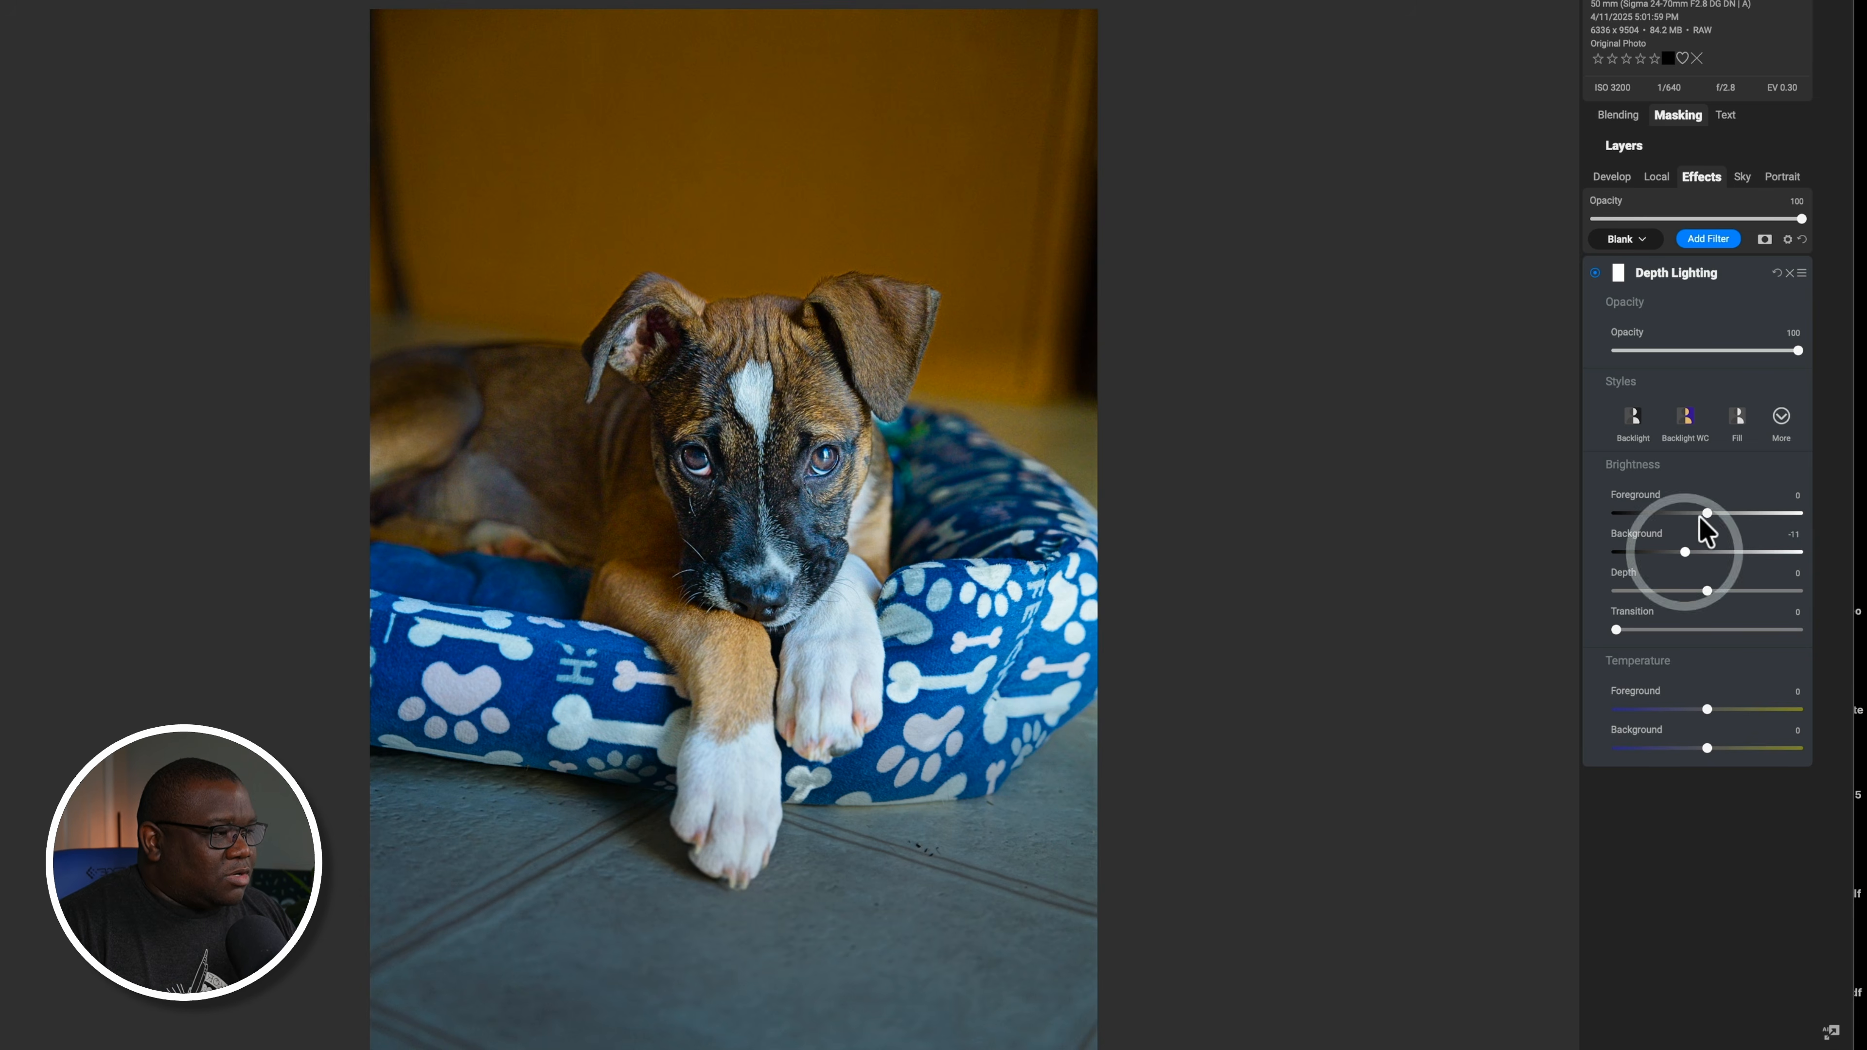
{"action": "left_click", "coordinate": [1725, 514]}
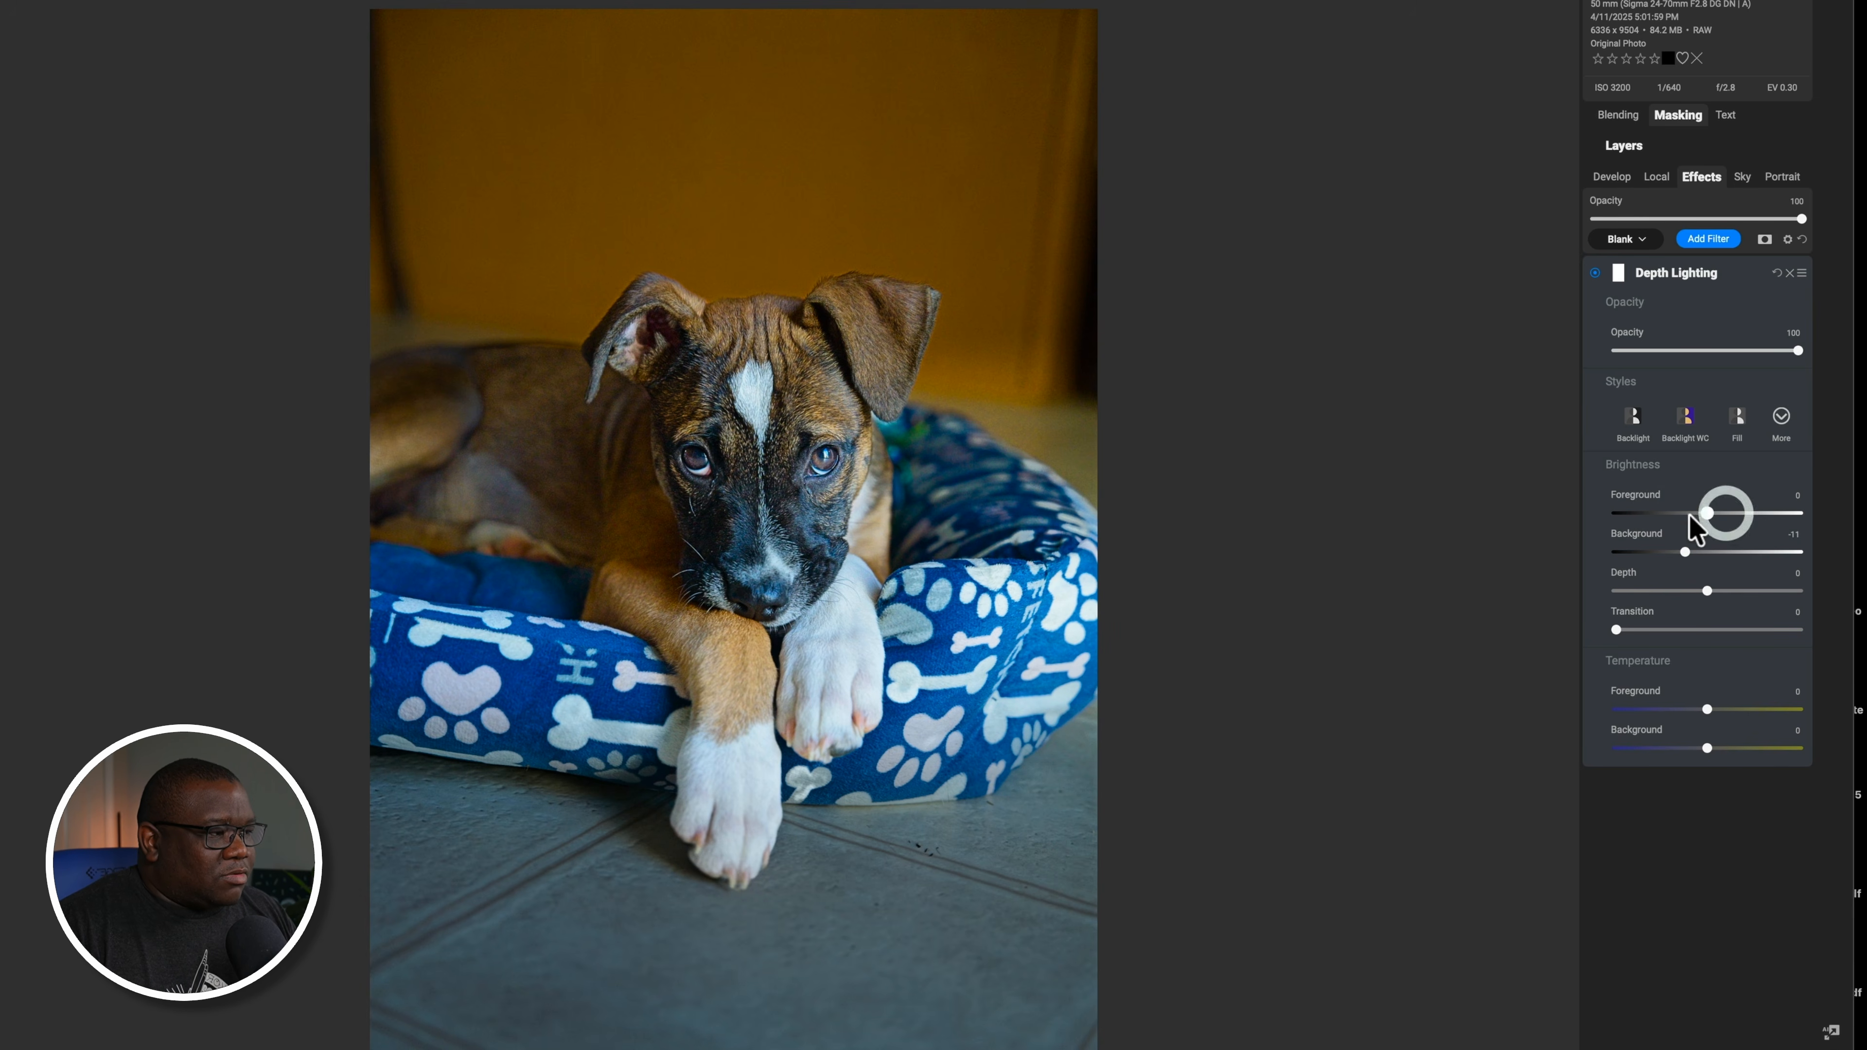
{"action": "left_click_drag", "start_coordinate": [1700, 513], "coordinate": [1728, 528]}
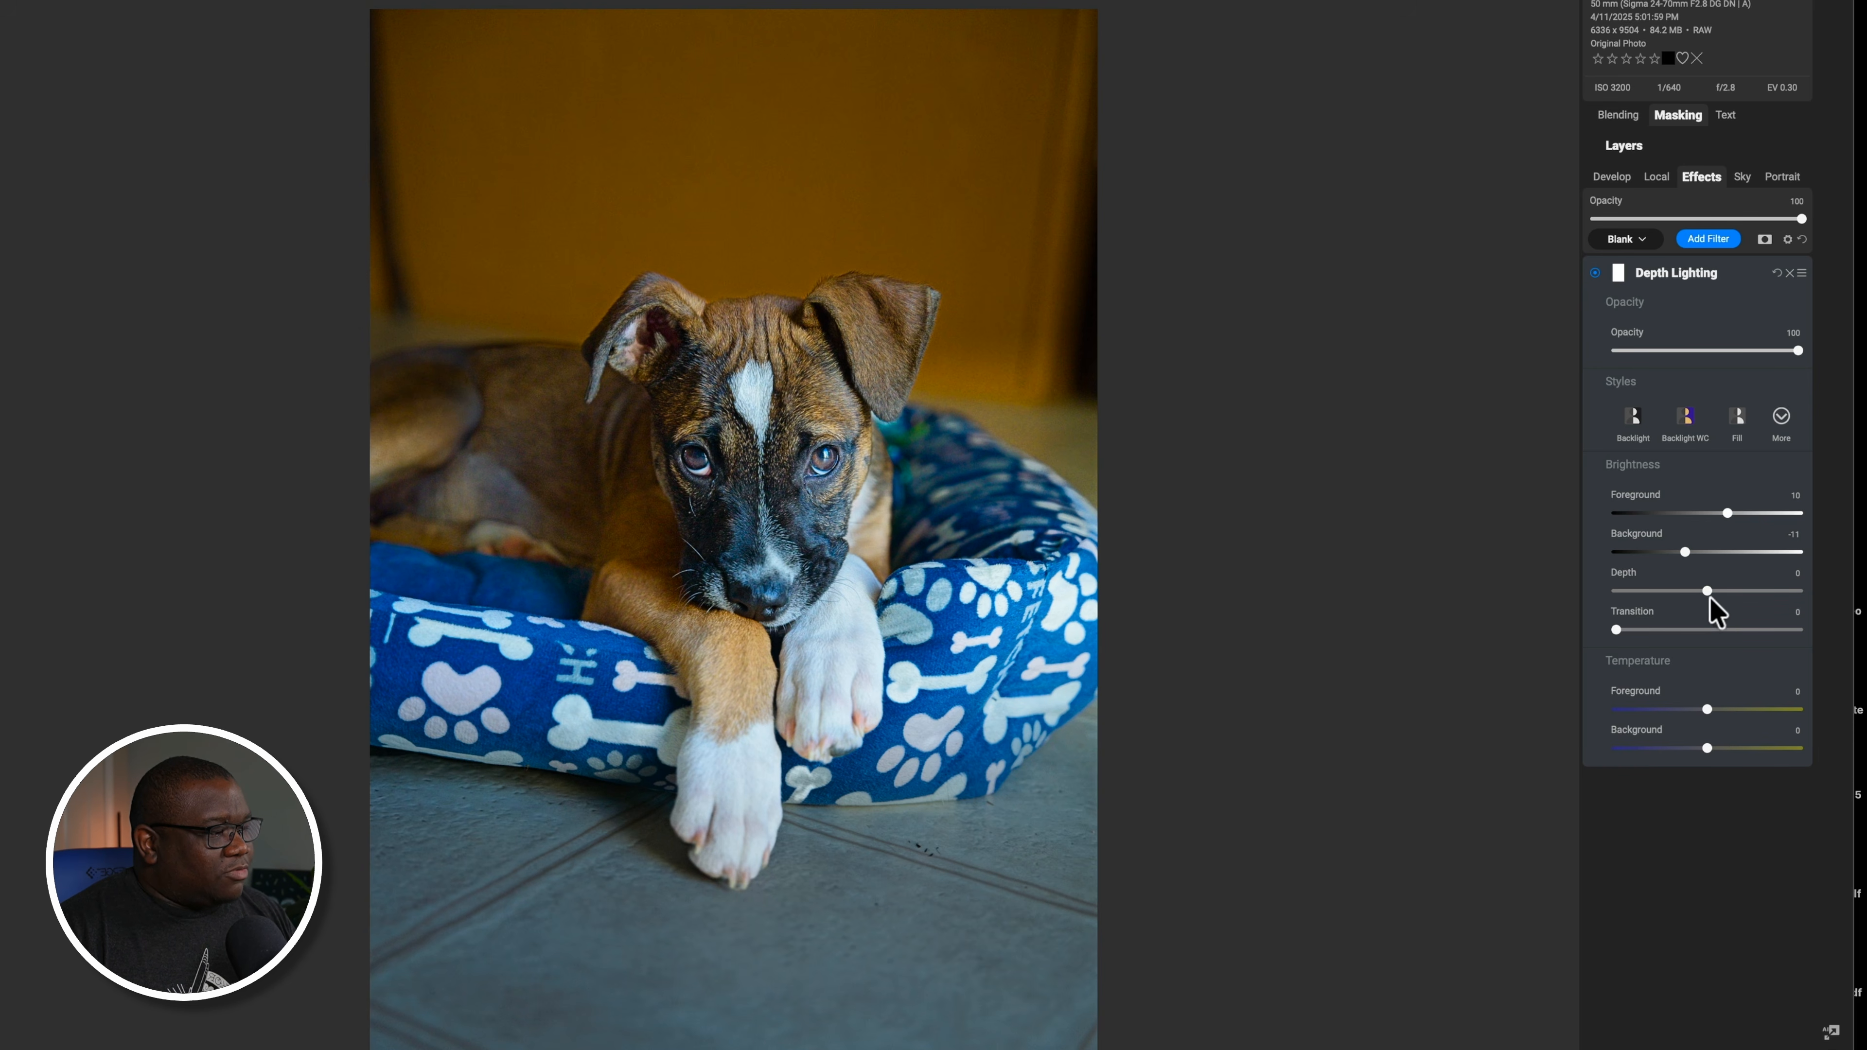
Set the Depth Lighting depth to 42 while checking the grayscale depth map, and set its transition to 35
{"action": "left_click_drag", "start_coordinate": [1708, 591], "coordinate": [1718, 589]}
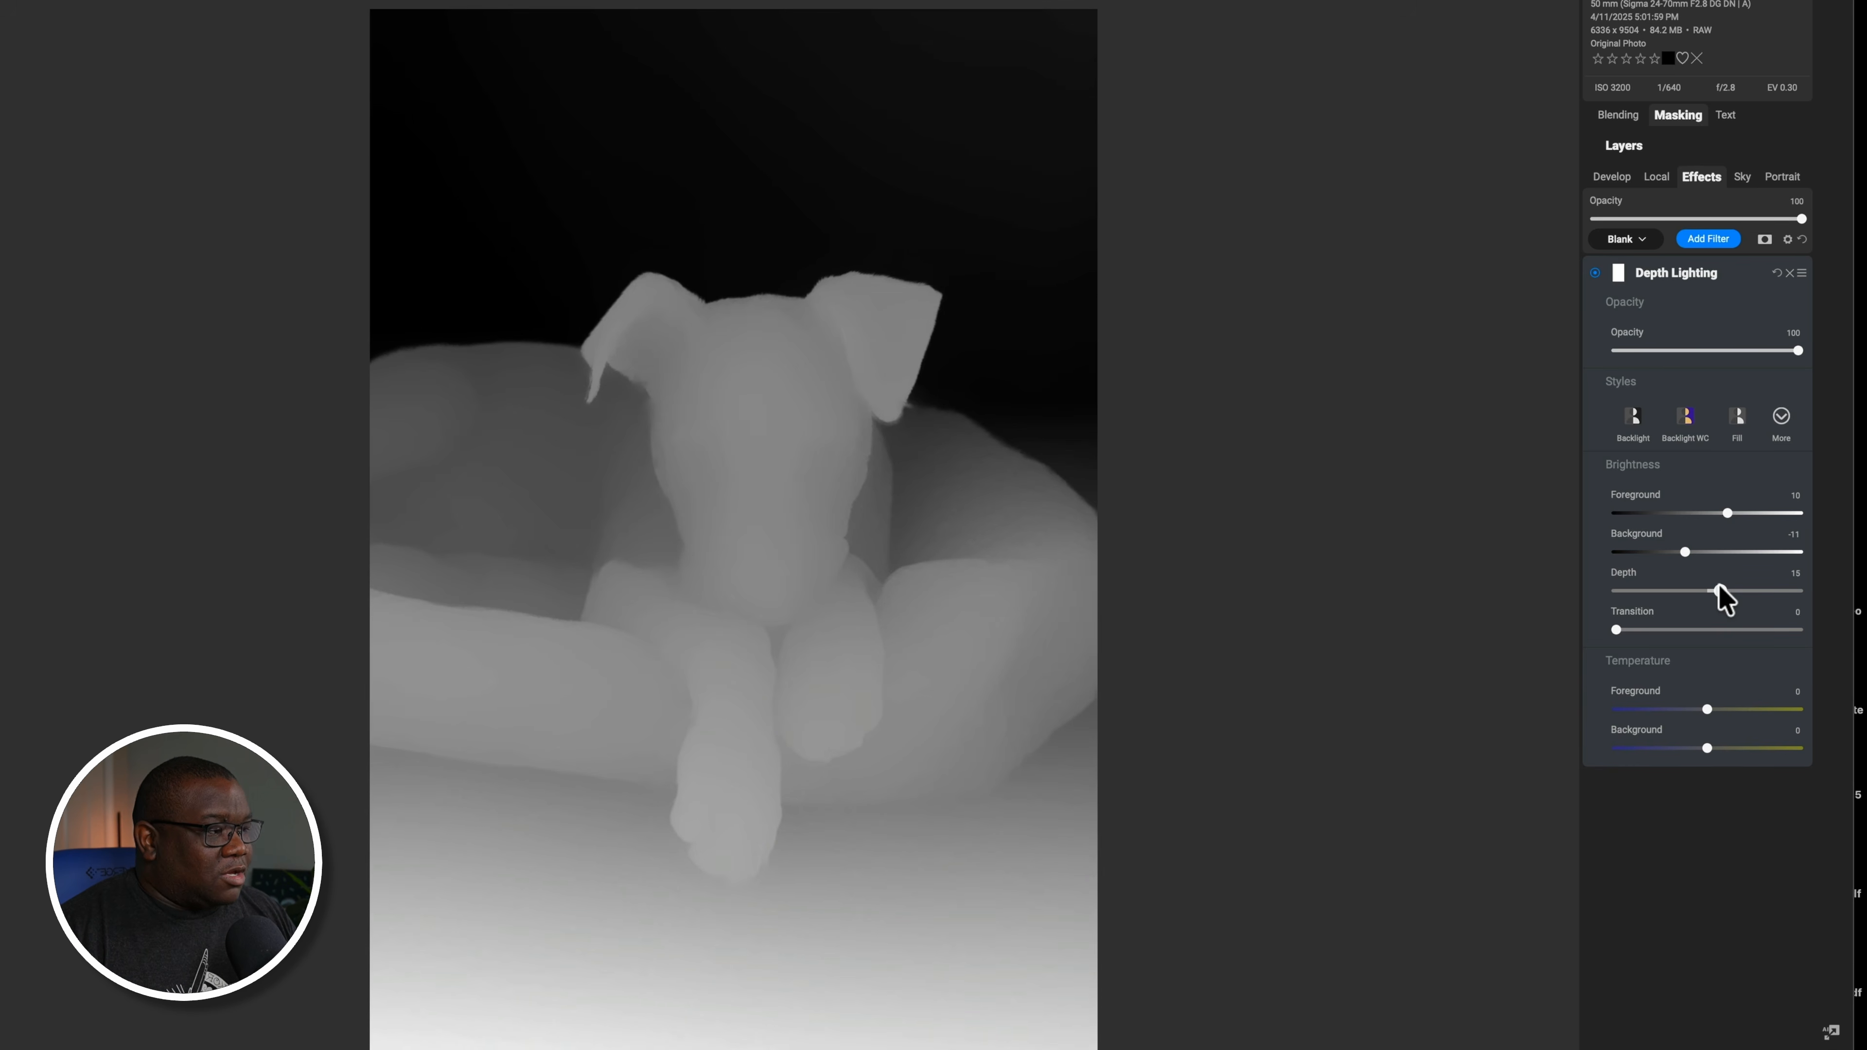
{"action": "left_click_drag", "start_coordinate": [1718, 590], "coordinate": [1721, 590]}
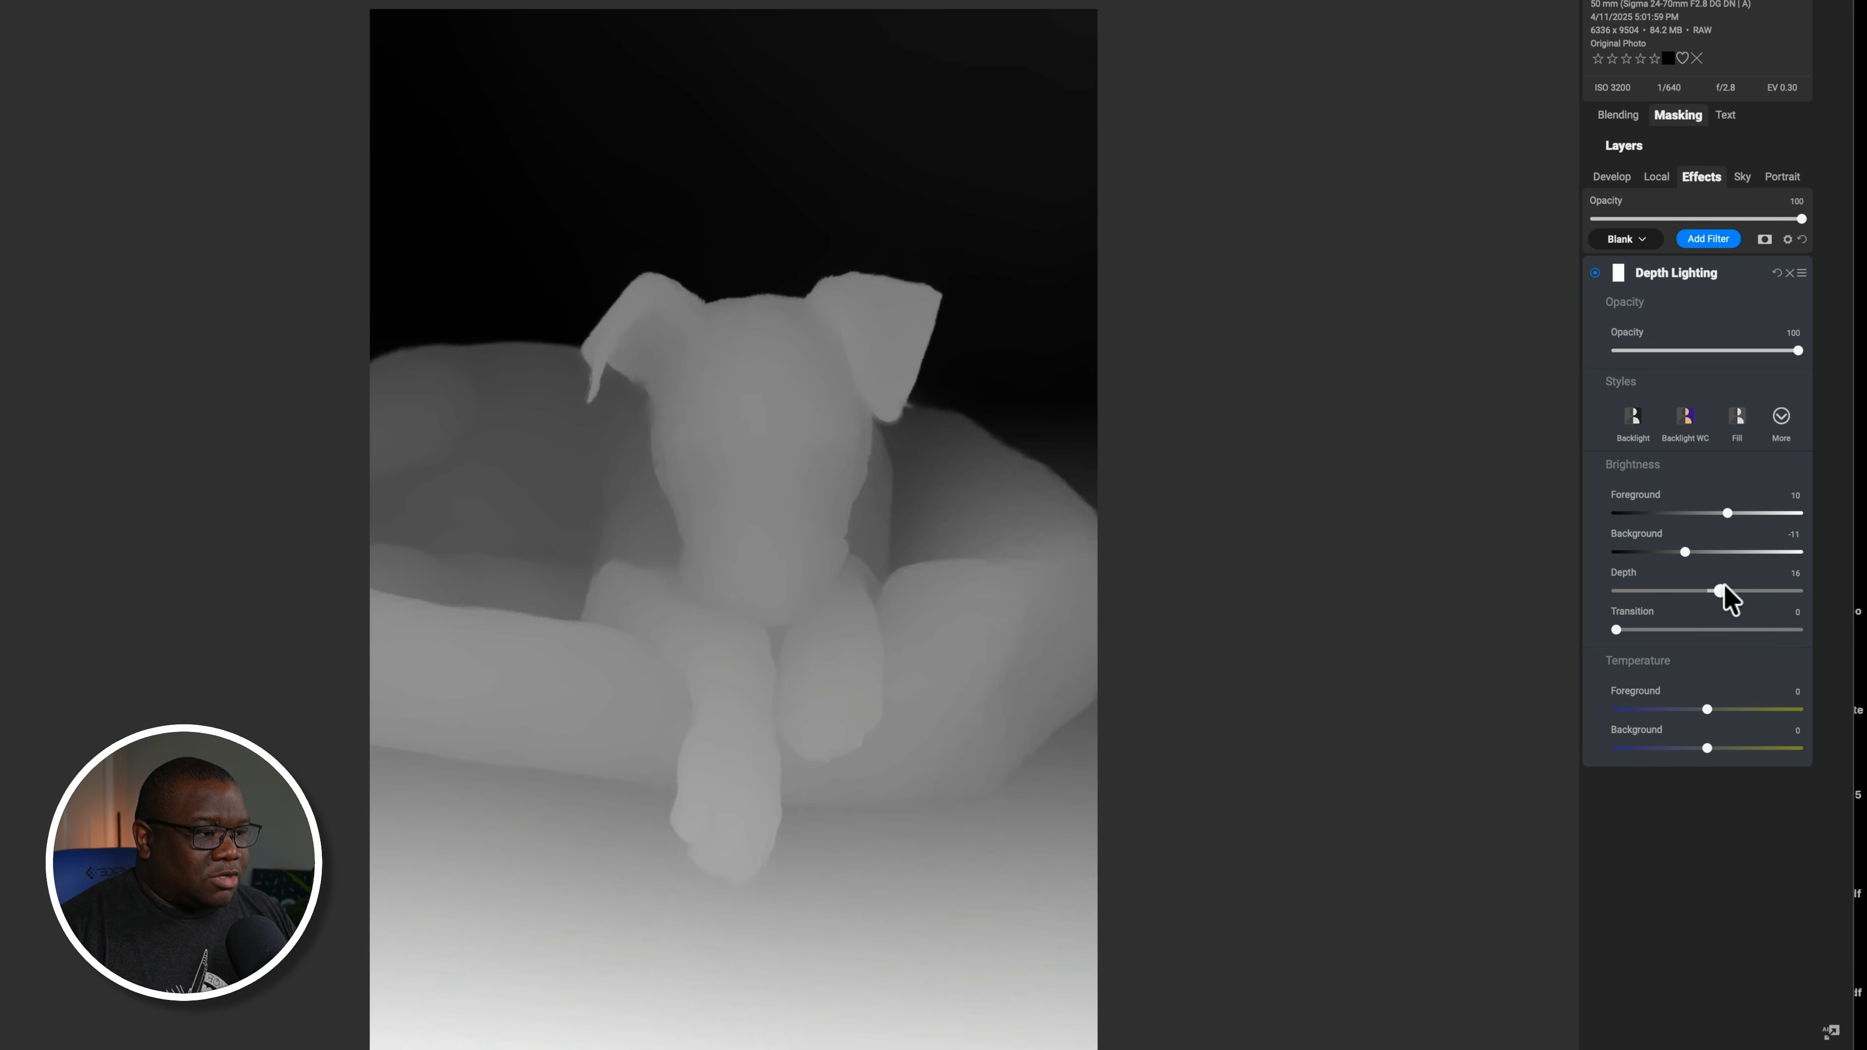
{"action": "left_click", "coordinate": [1729, 590]}
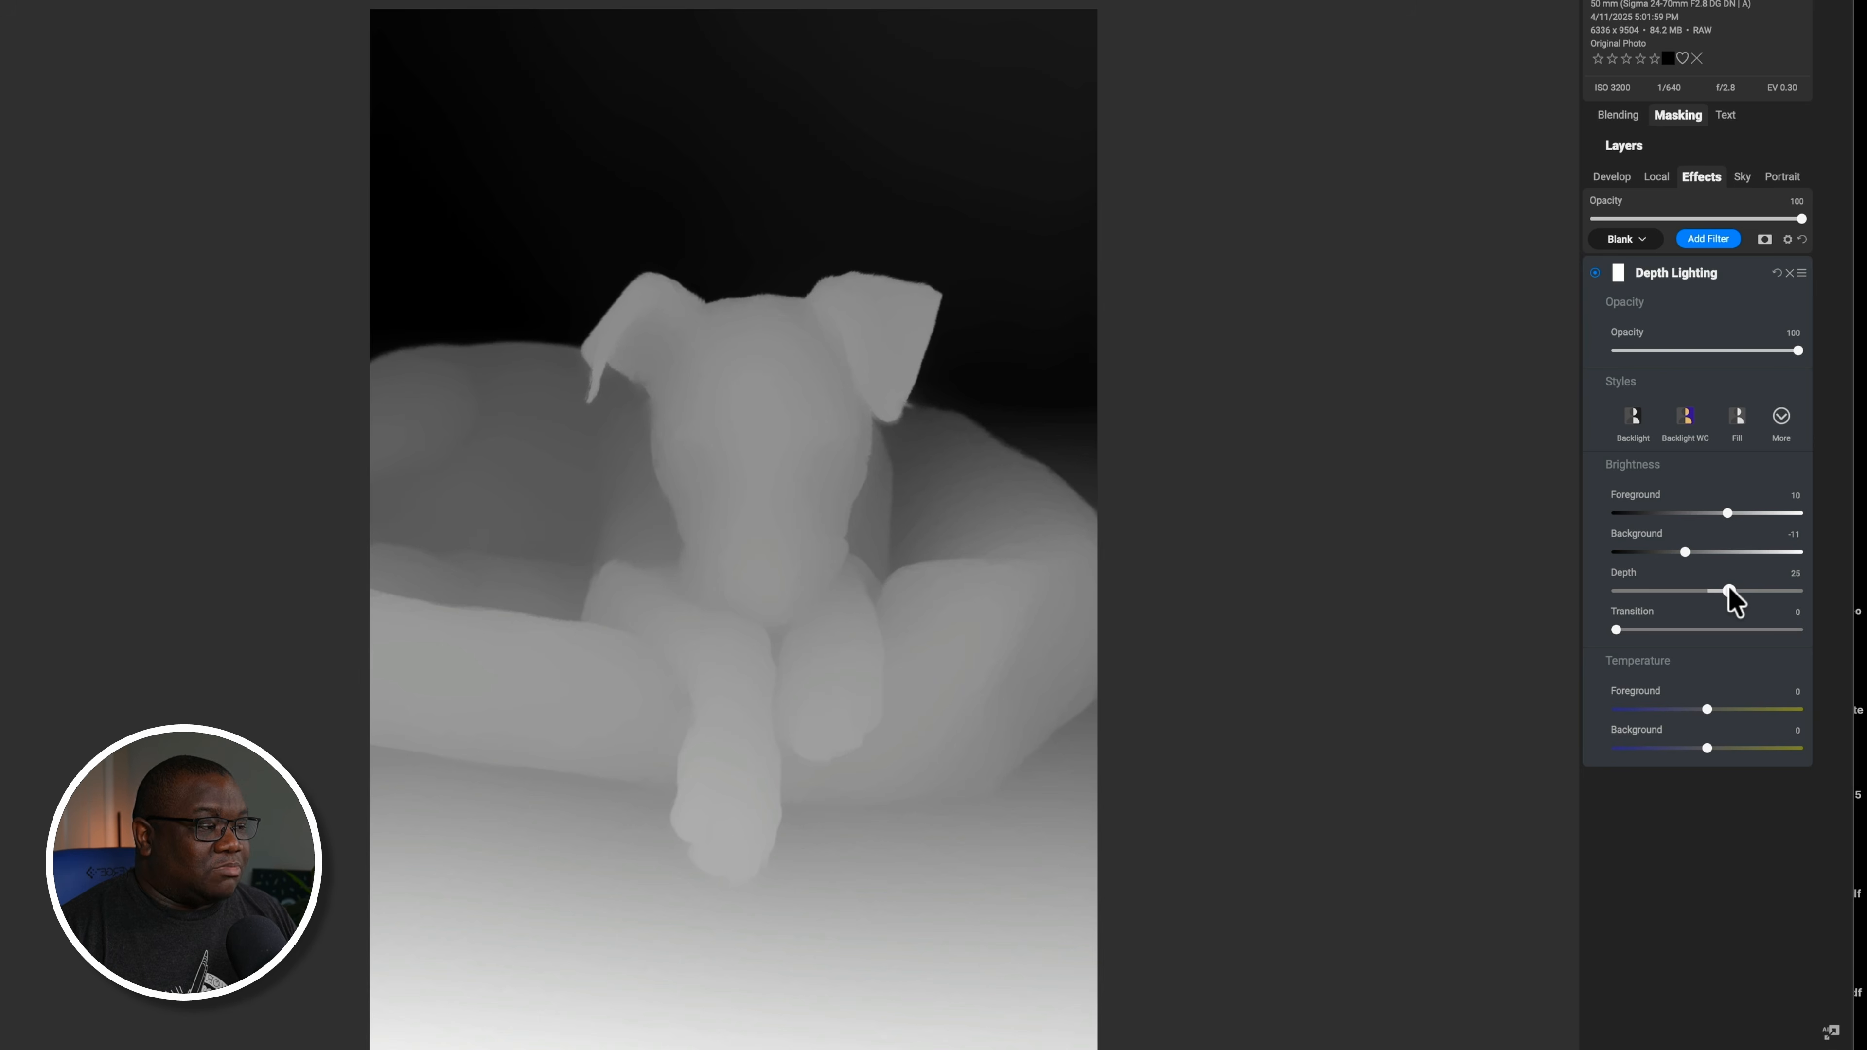
{"action": "left_click_drag", "start_coordinate": [1729, 588], "coordinate": [1744, 588]}
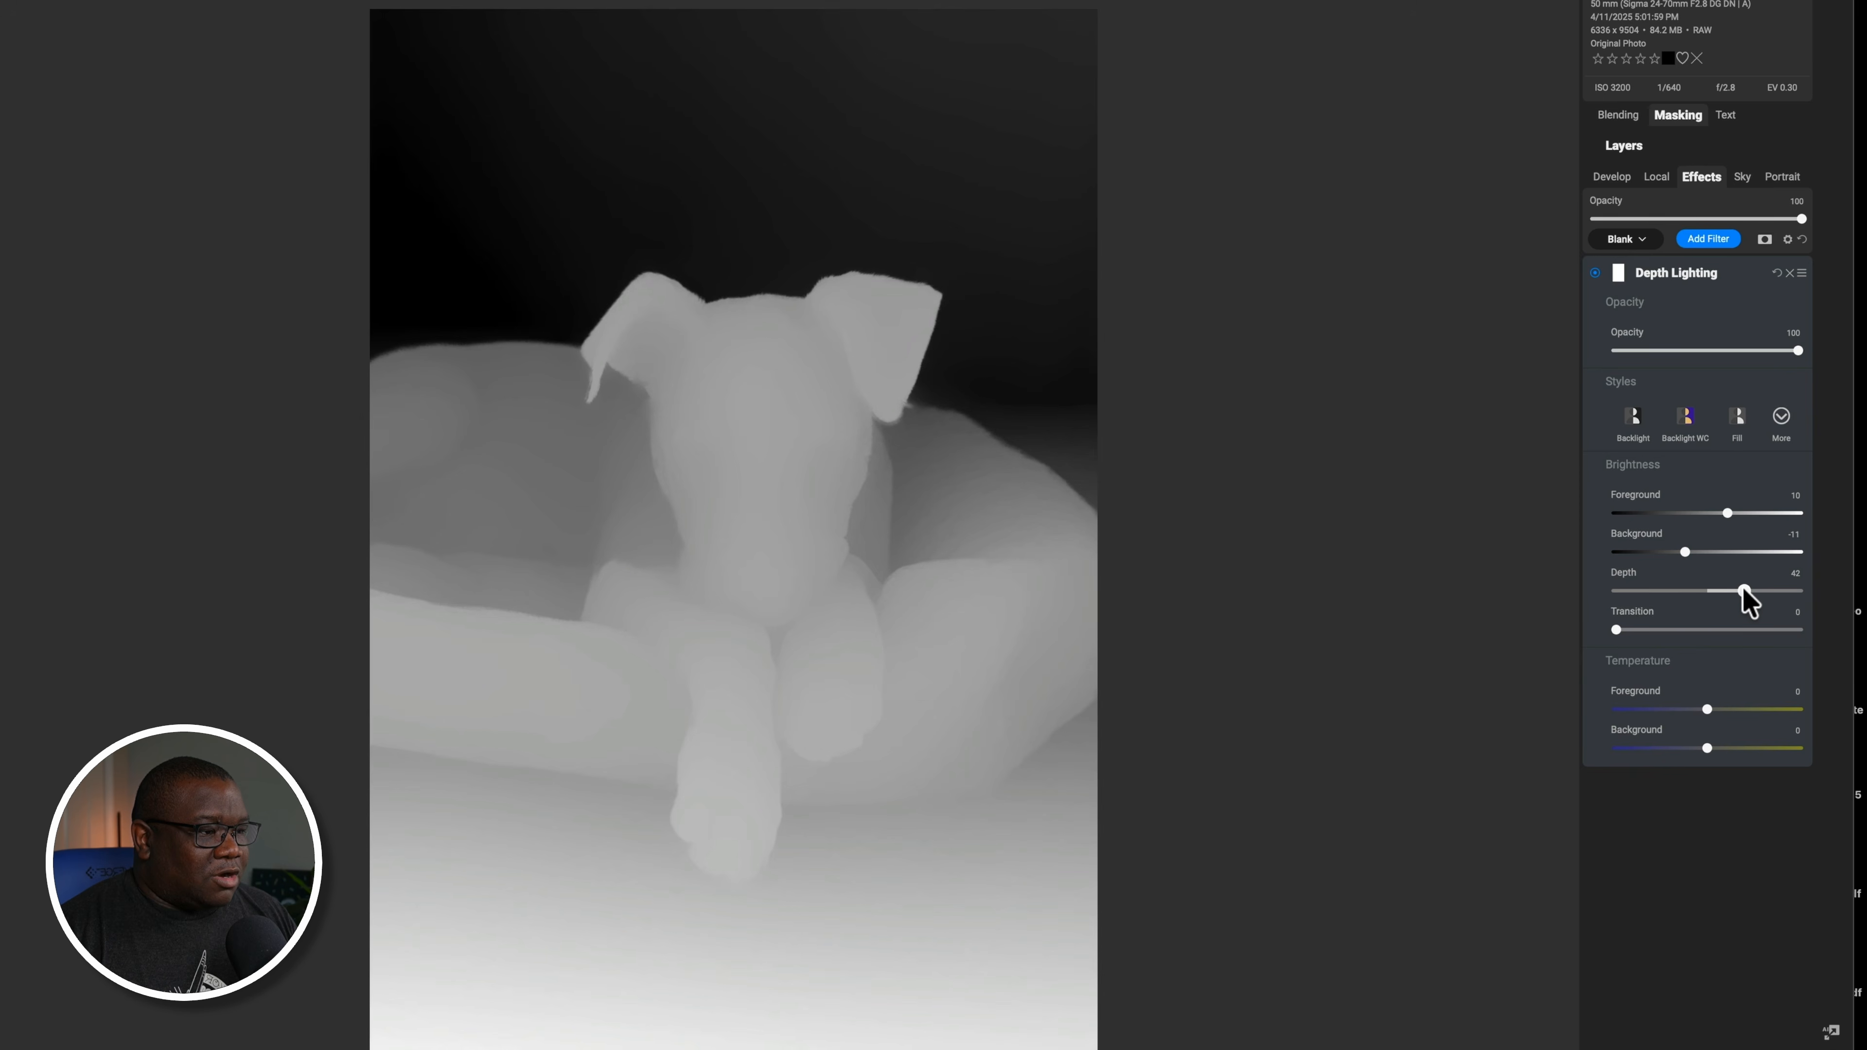
{"action": "left_click", "coordinate": [1744, 591]}
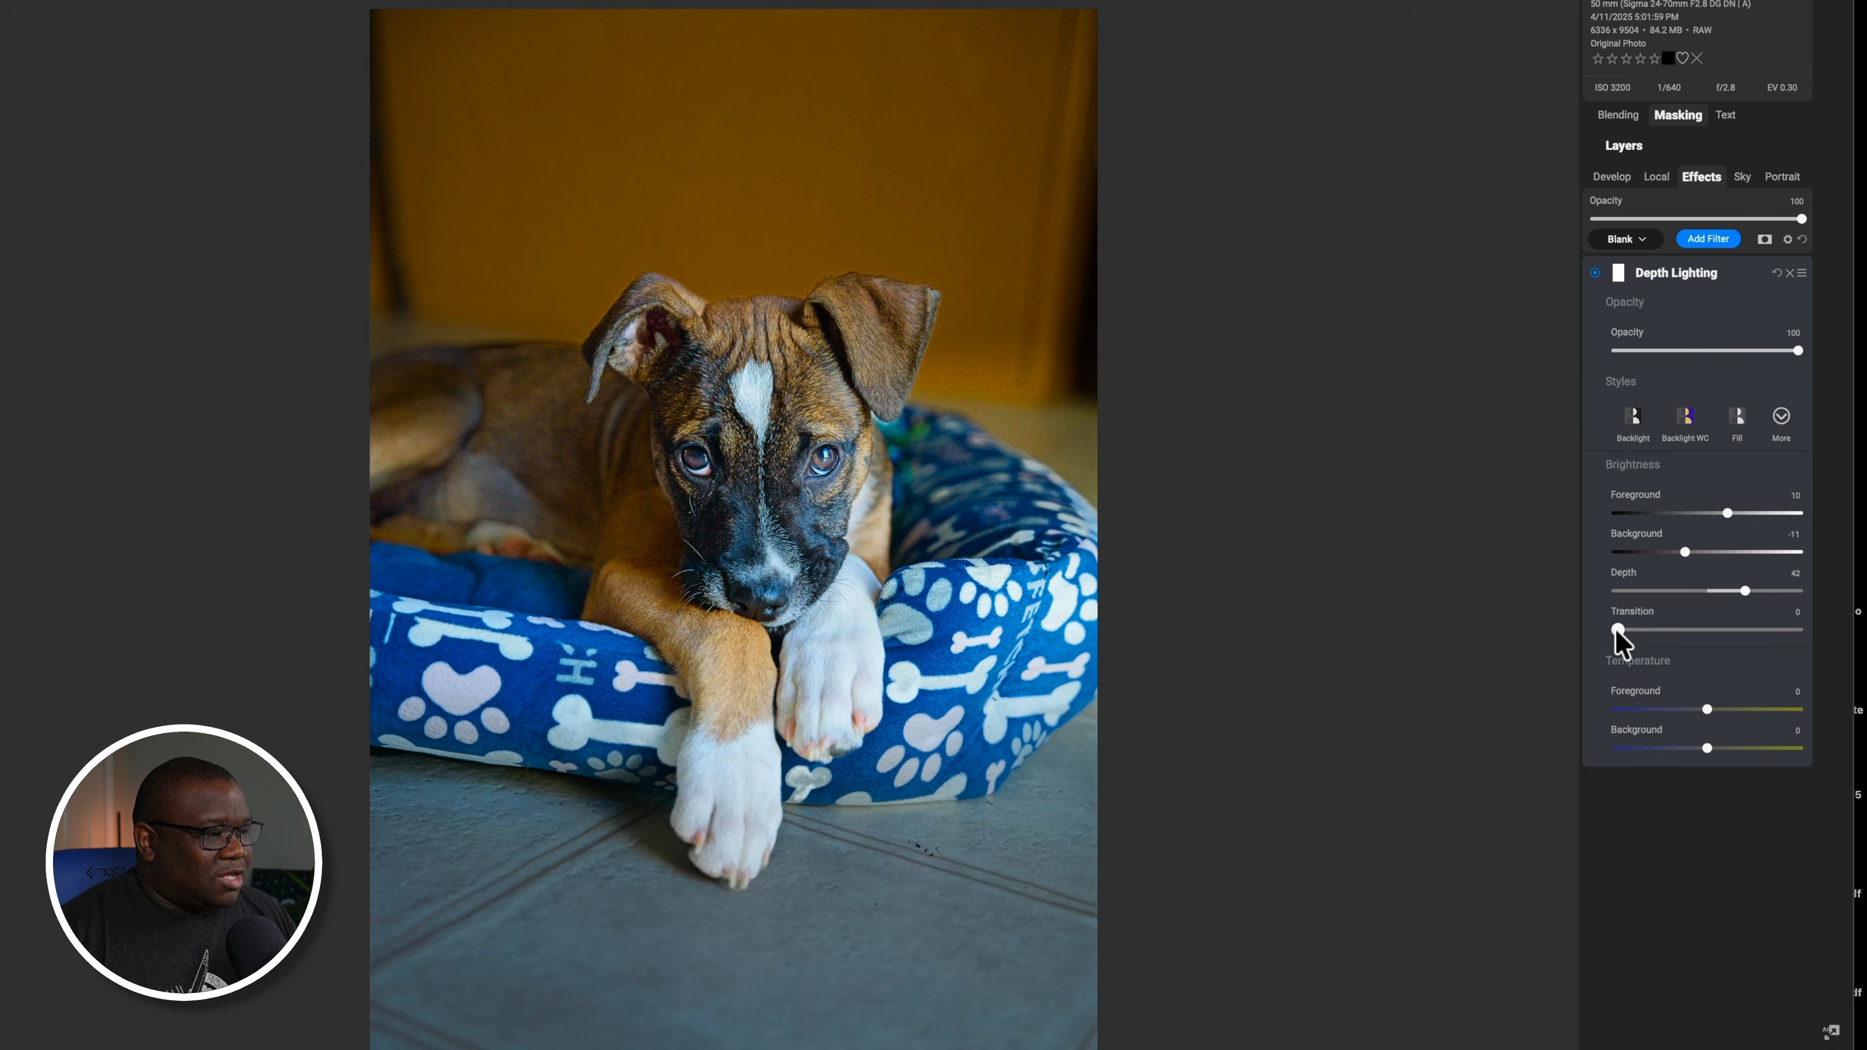
{"action": "left_click_drag", "start_coordinate": [1615, 630], "coordinate": [1680, 627]}
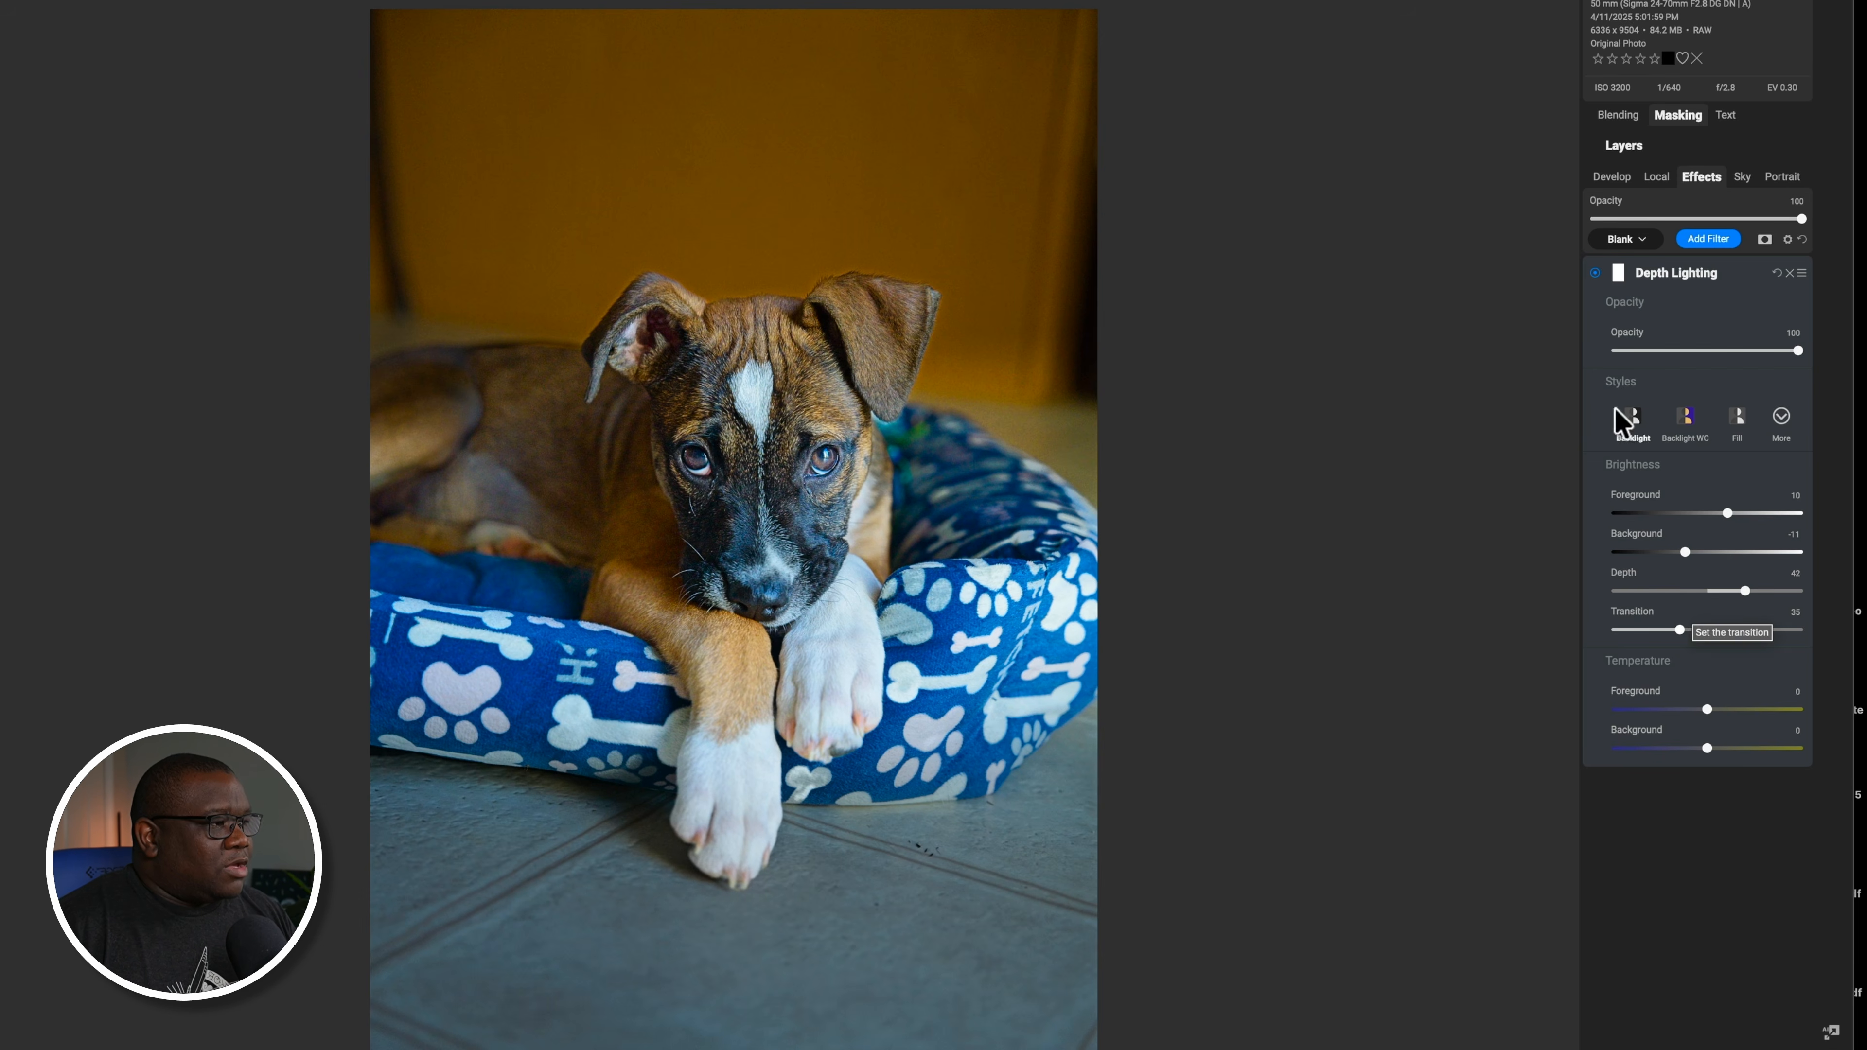
Compare the photo with and without the Depth Lighting filter, and collapse the filter's settings
{"action": "left_click", "coordinate": [1595, 274]}
{"action": "left_click", "coordinate": [1595, 274]}
{"action": "left_click", "coordinate": [1595, 273]}
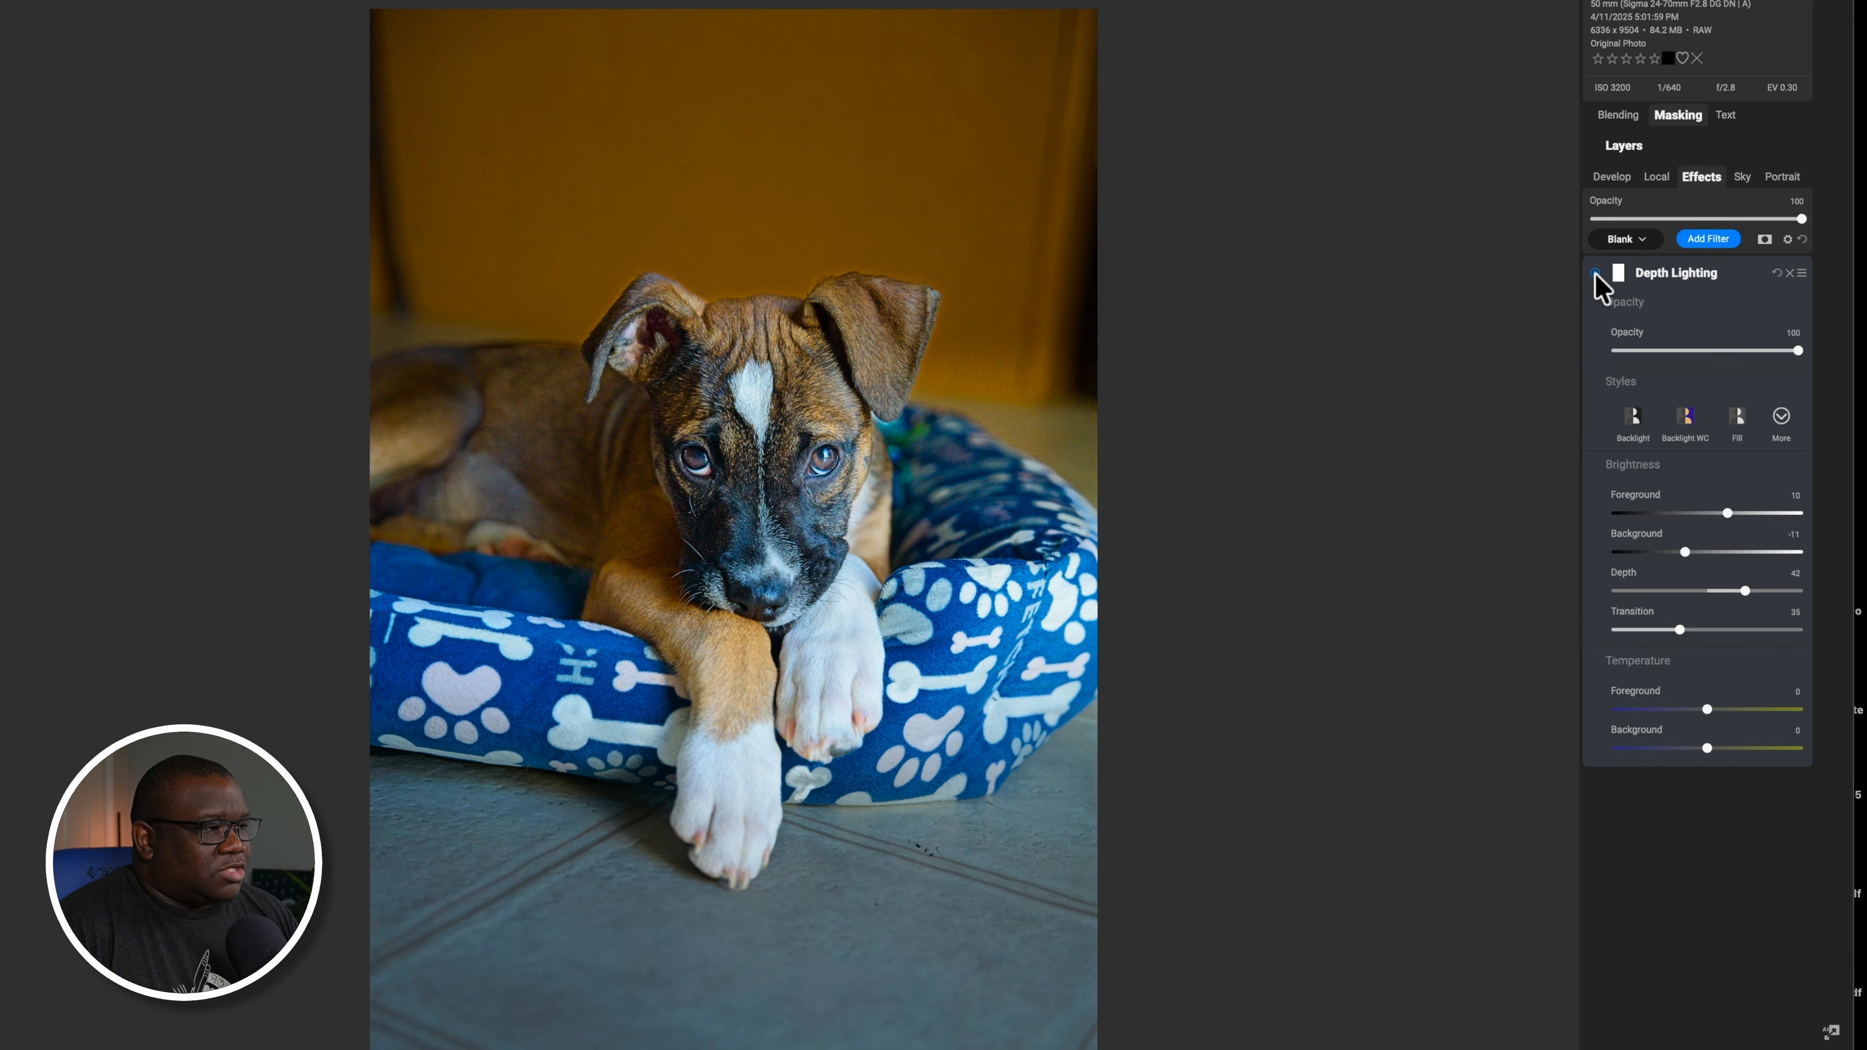
{"action": "left_click", "coordinate": [1595, 274]}
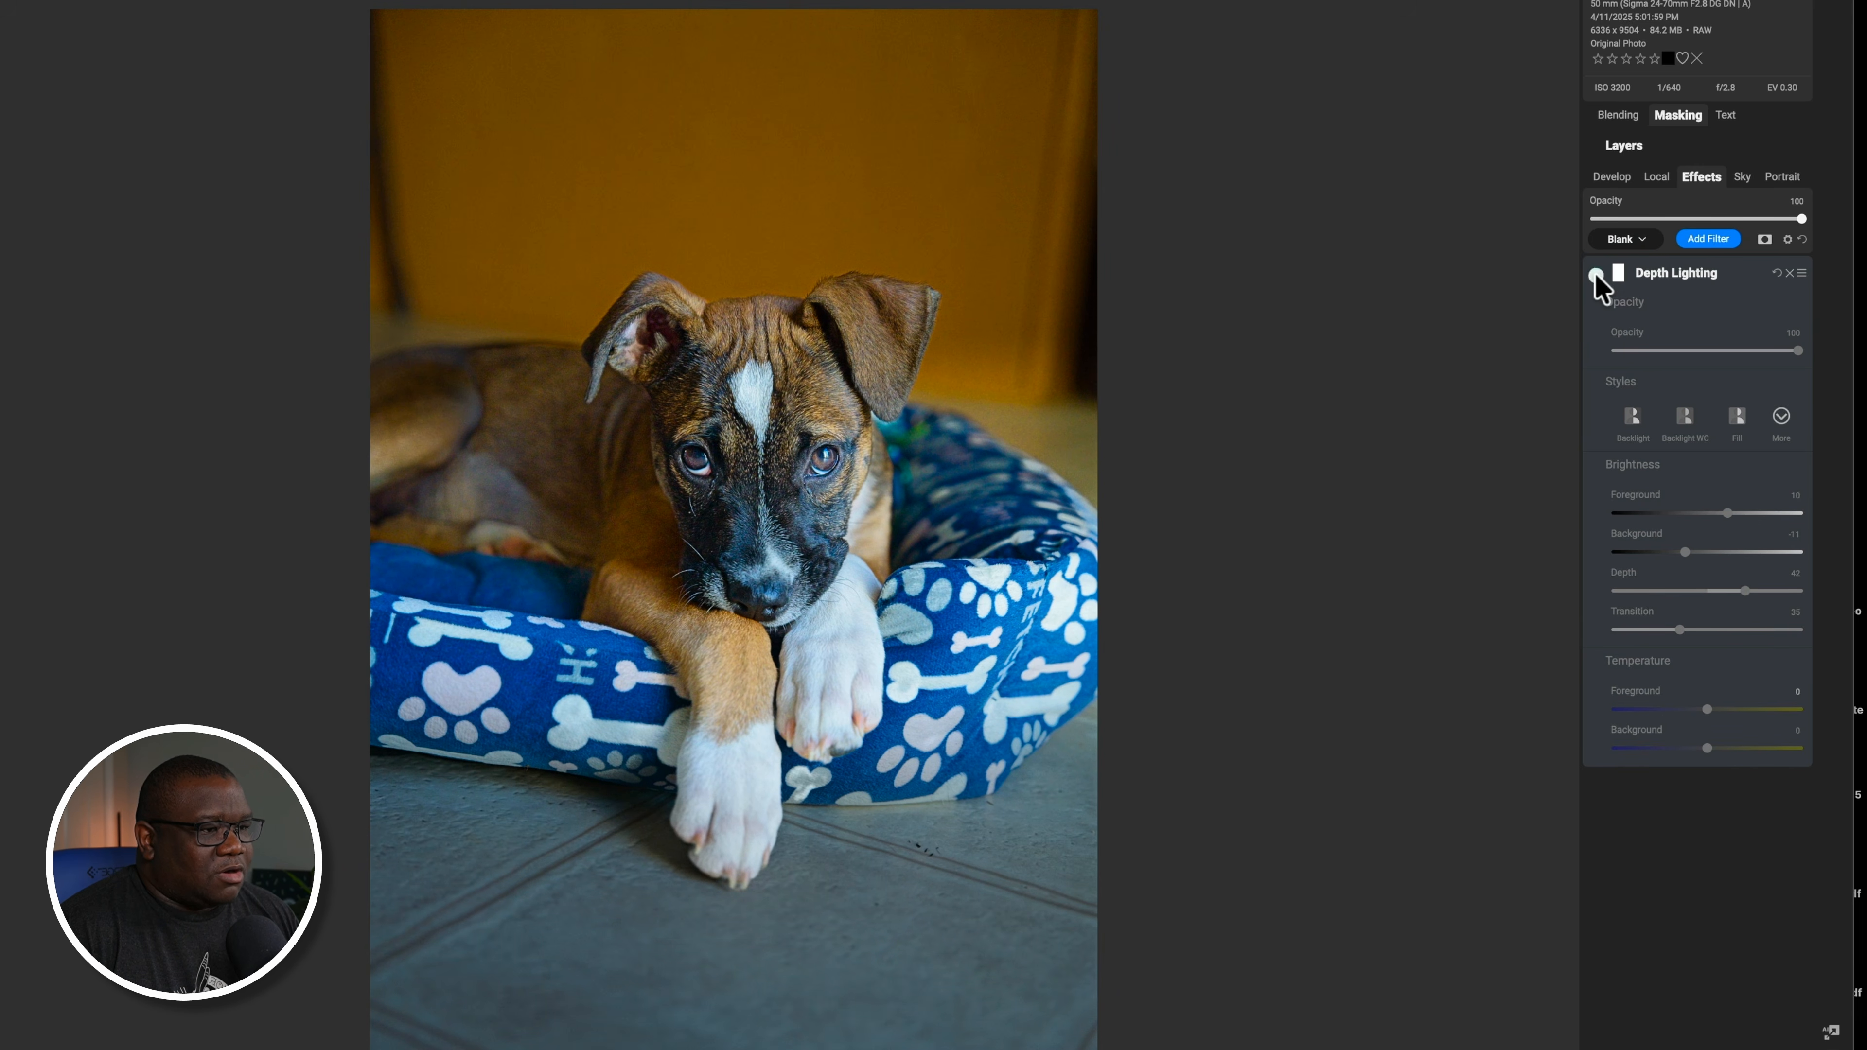
{"action": "left_click", "coordinate": [1596, 275]}
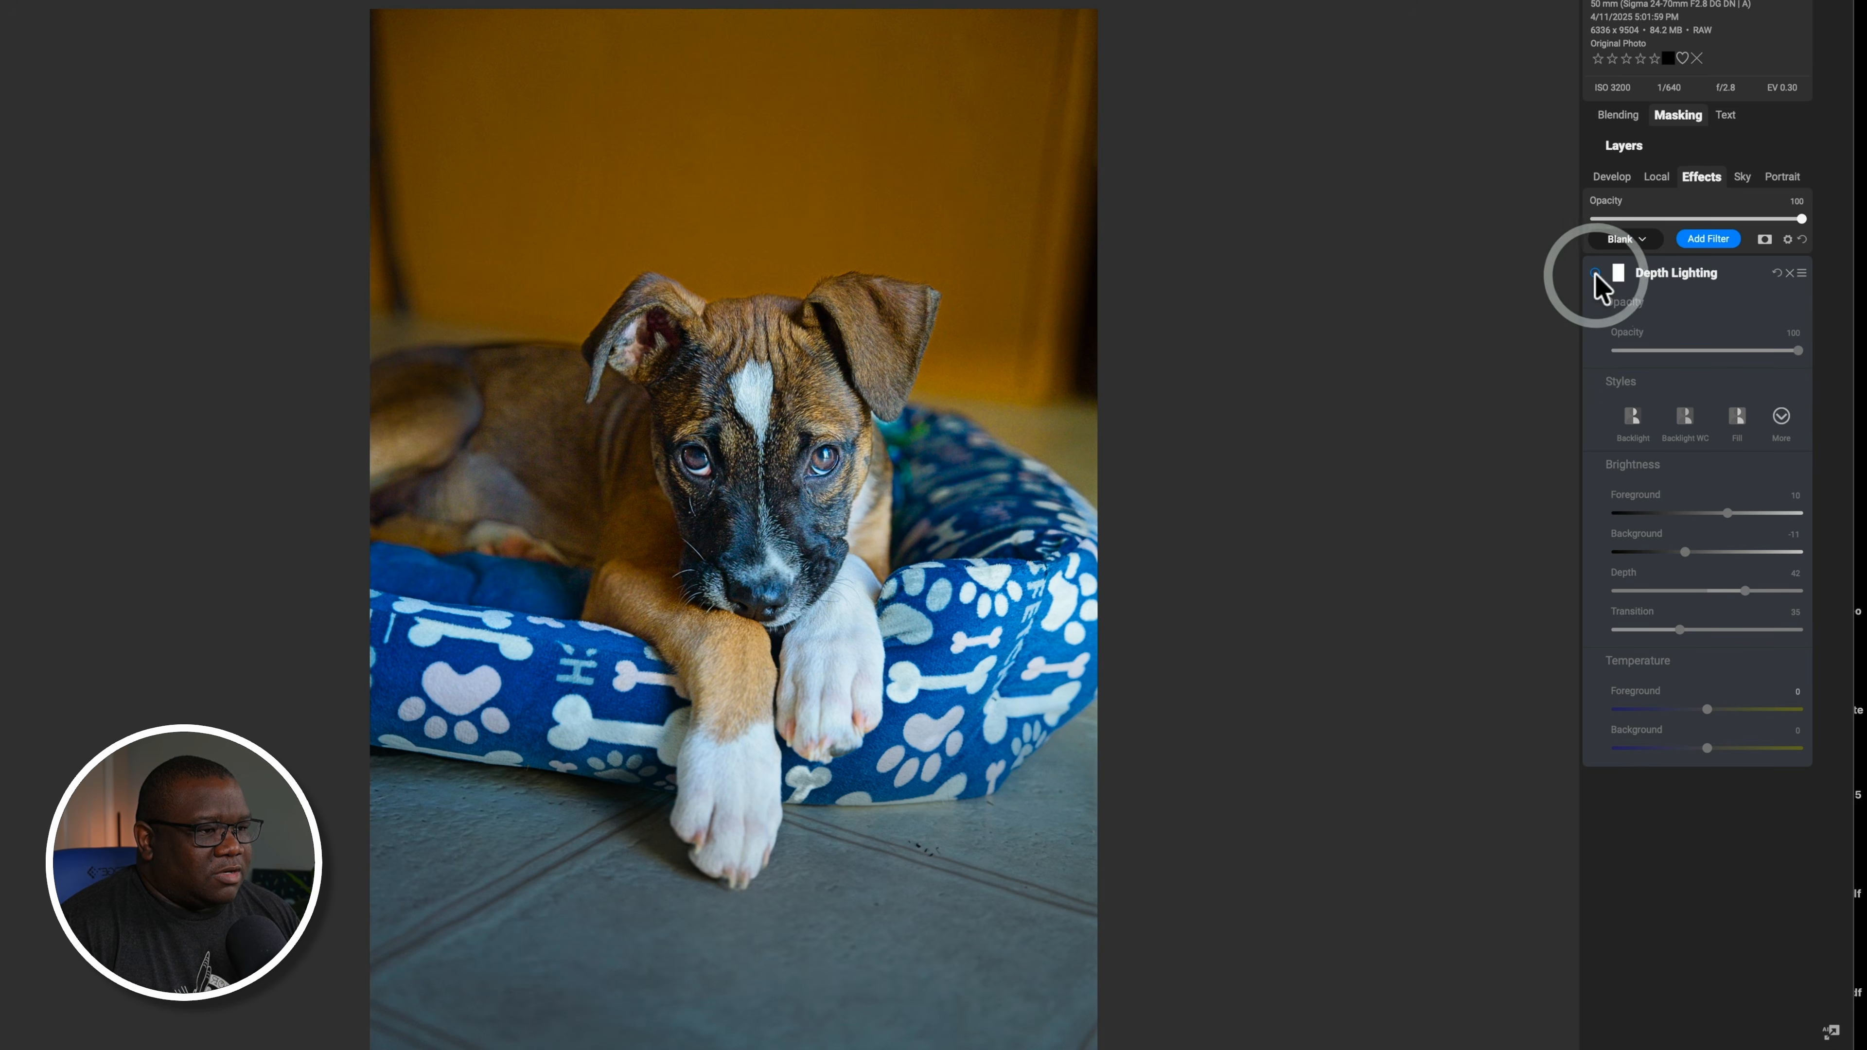
{"action": "left_click", "coordinate": [1595, 274]}
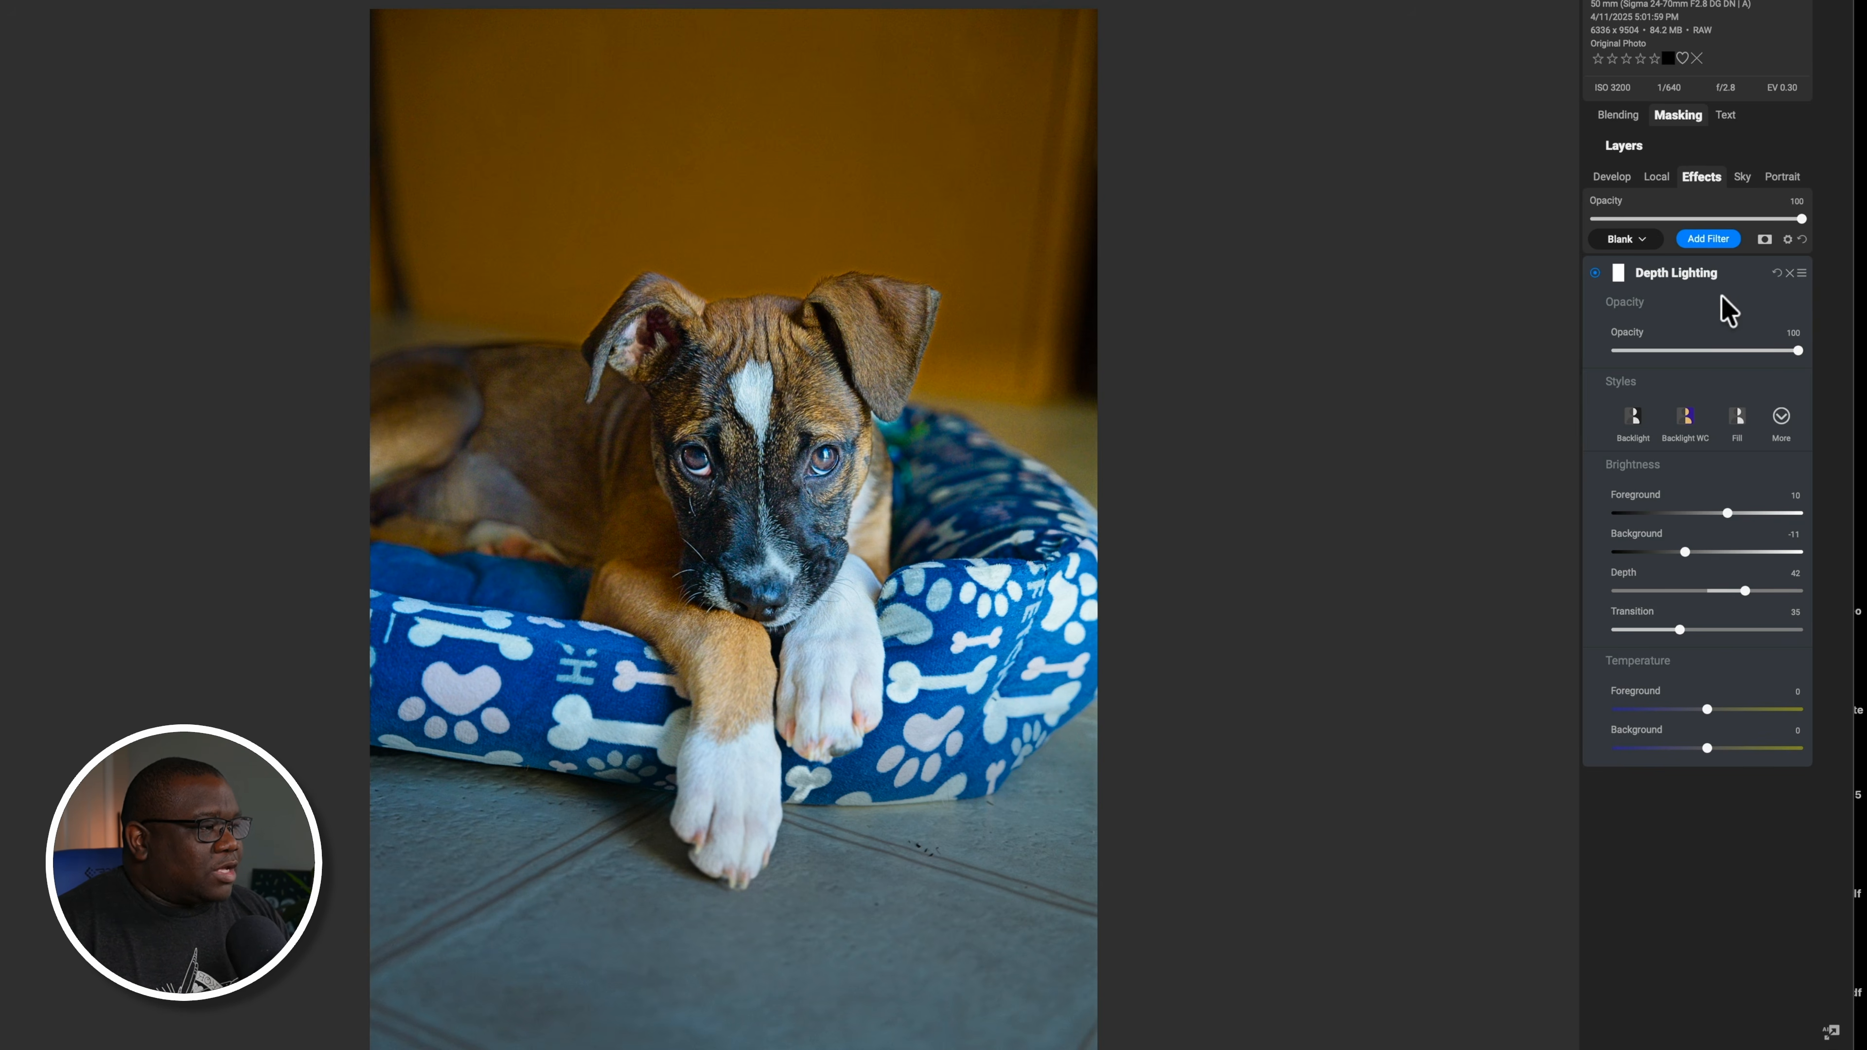
{"action": "left_click", "coordinate": [1729, 271]}
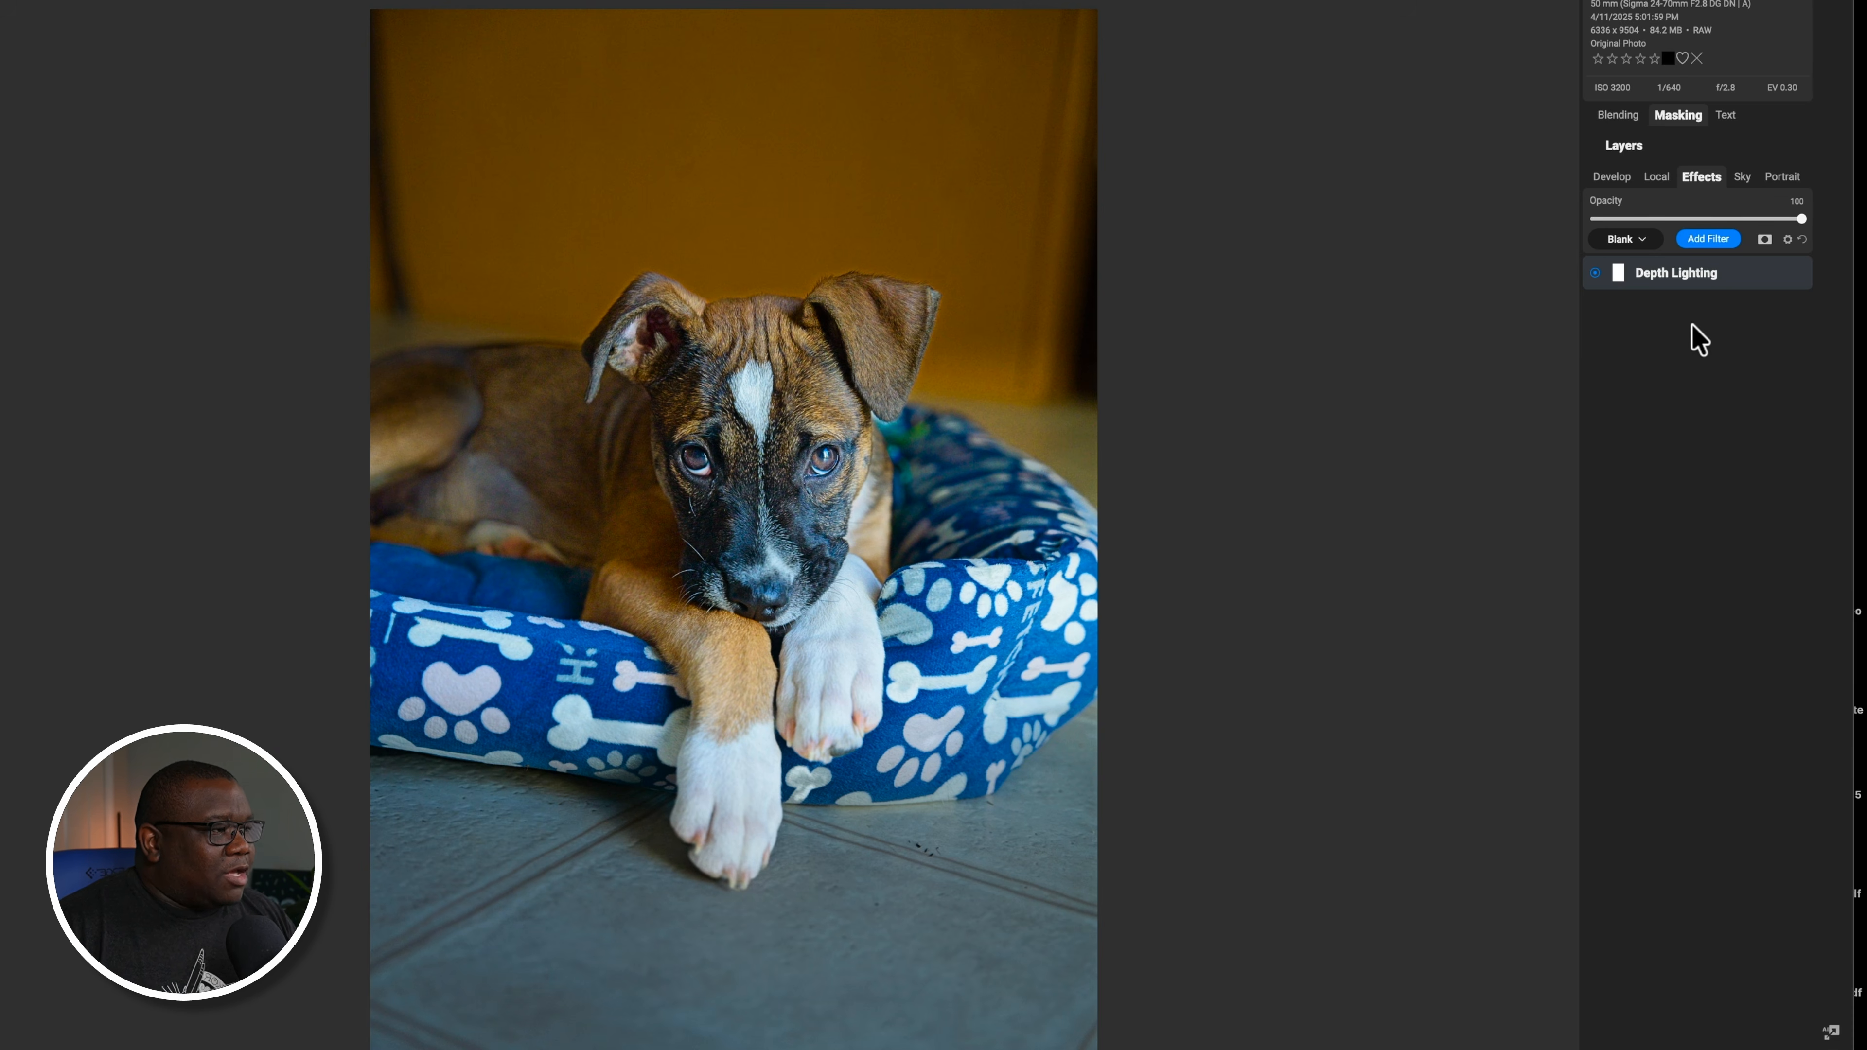
Check the legacy filter display option and add the legacy Bleach Bypass filter above Depth Lighting
{"action": "left_click", "coordinate": [1702, 240]}
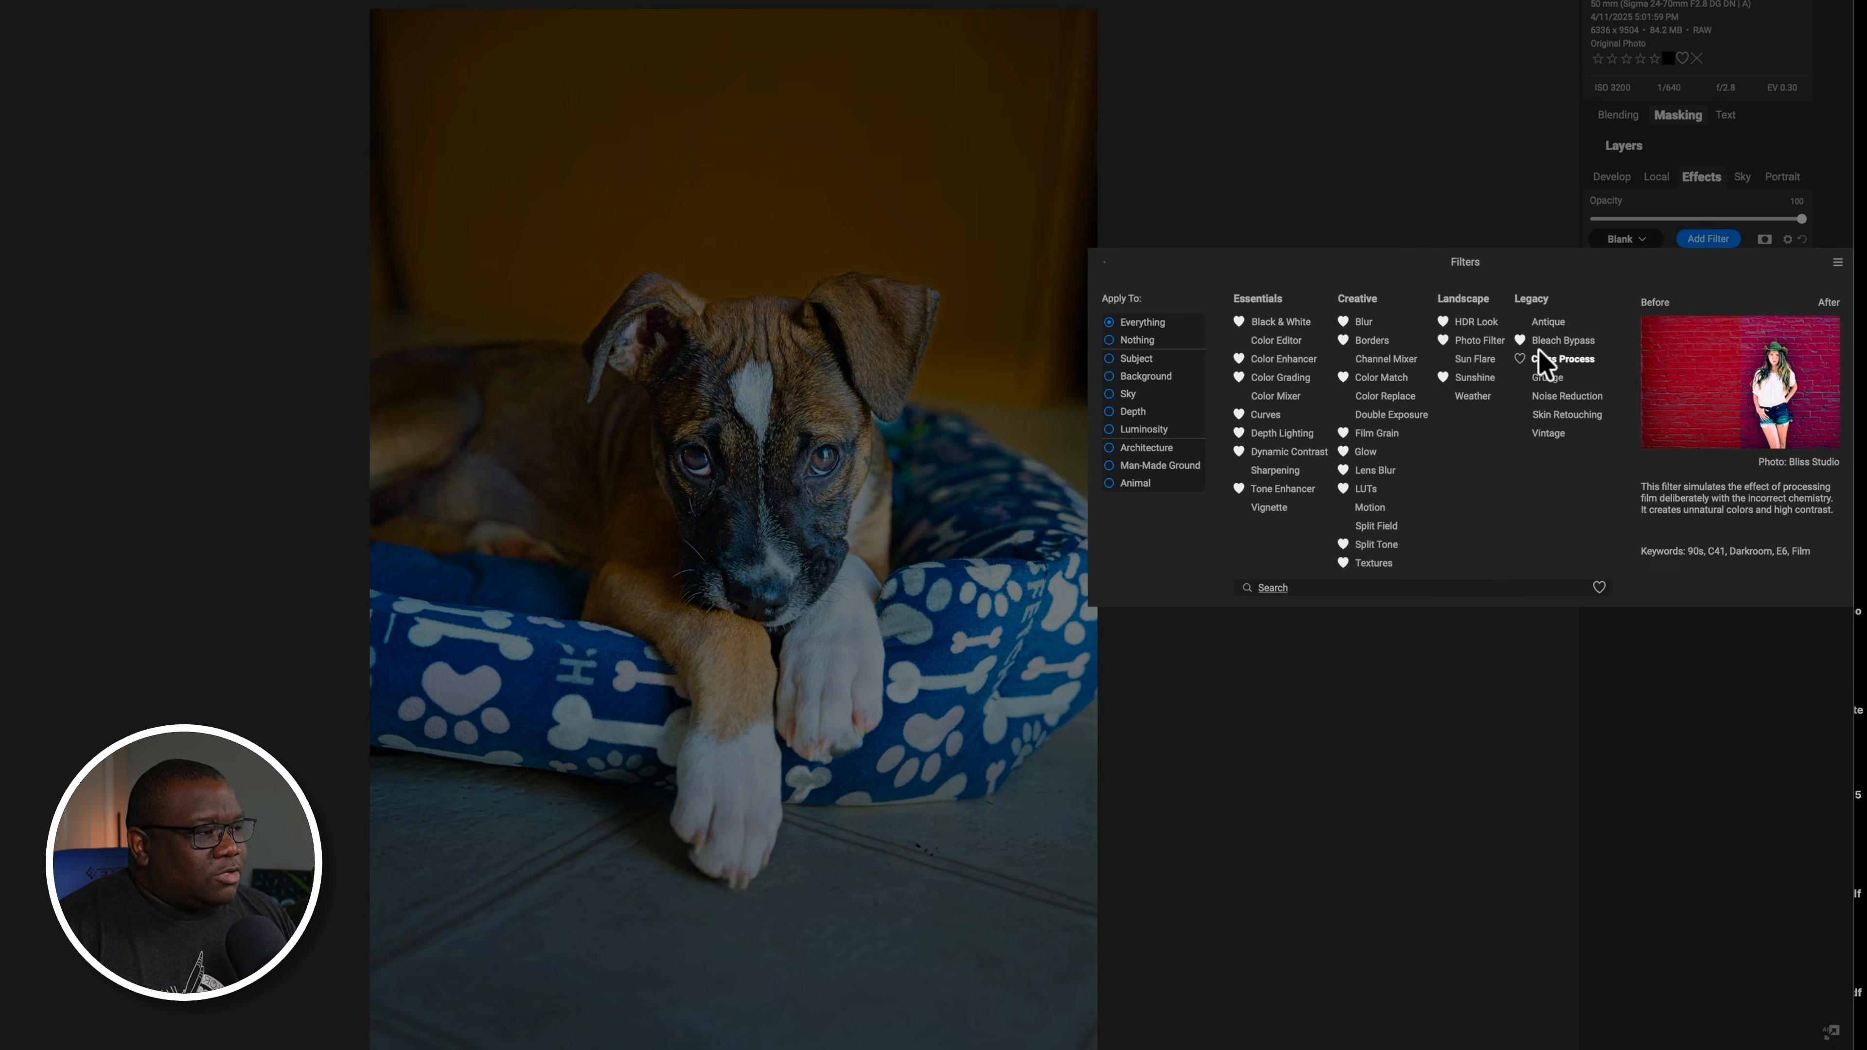
{"action": "left_click", "coordinate": [1836, 262]}
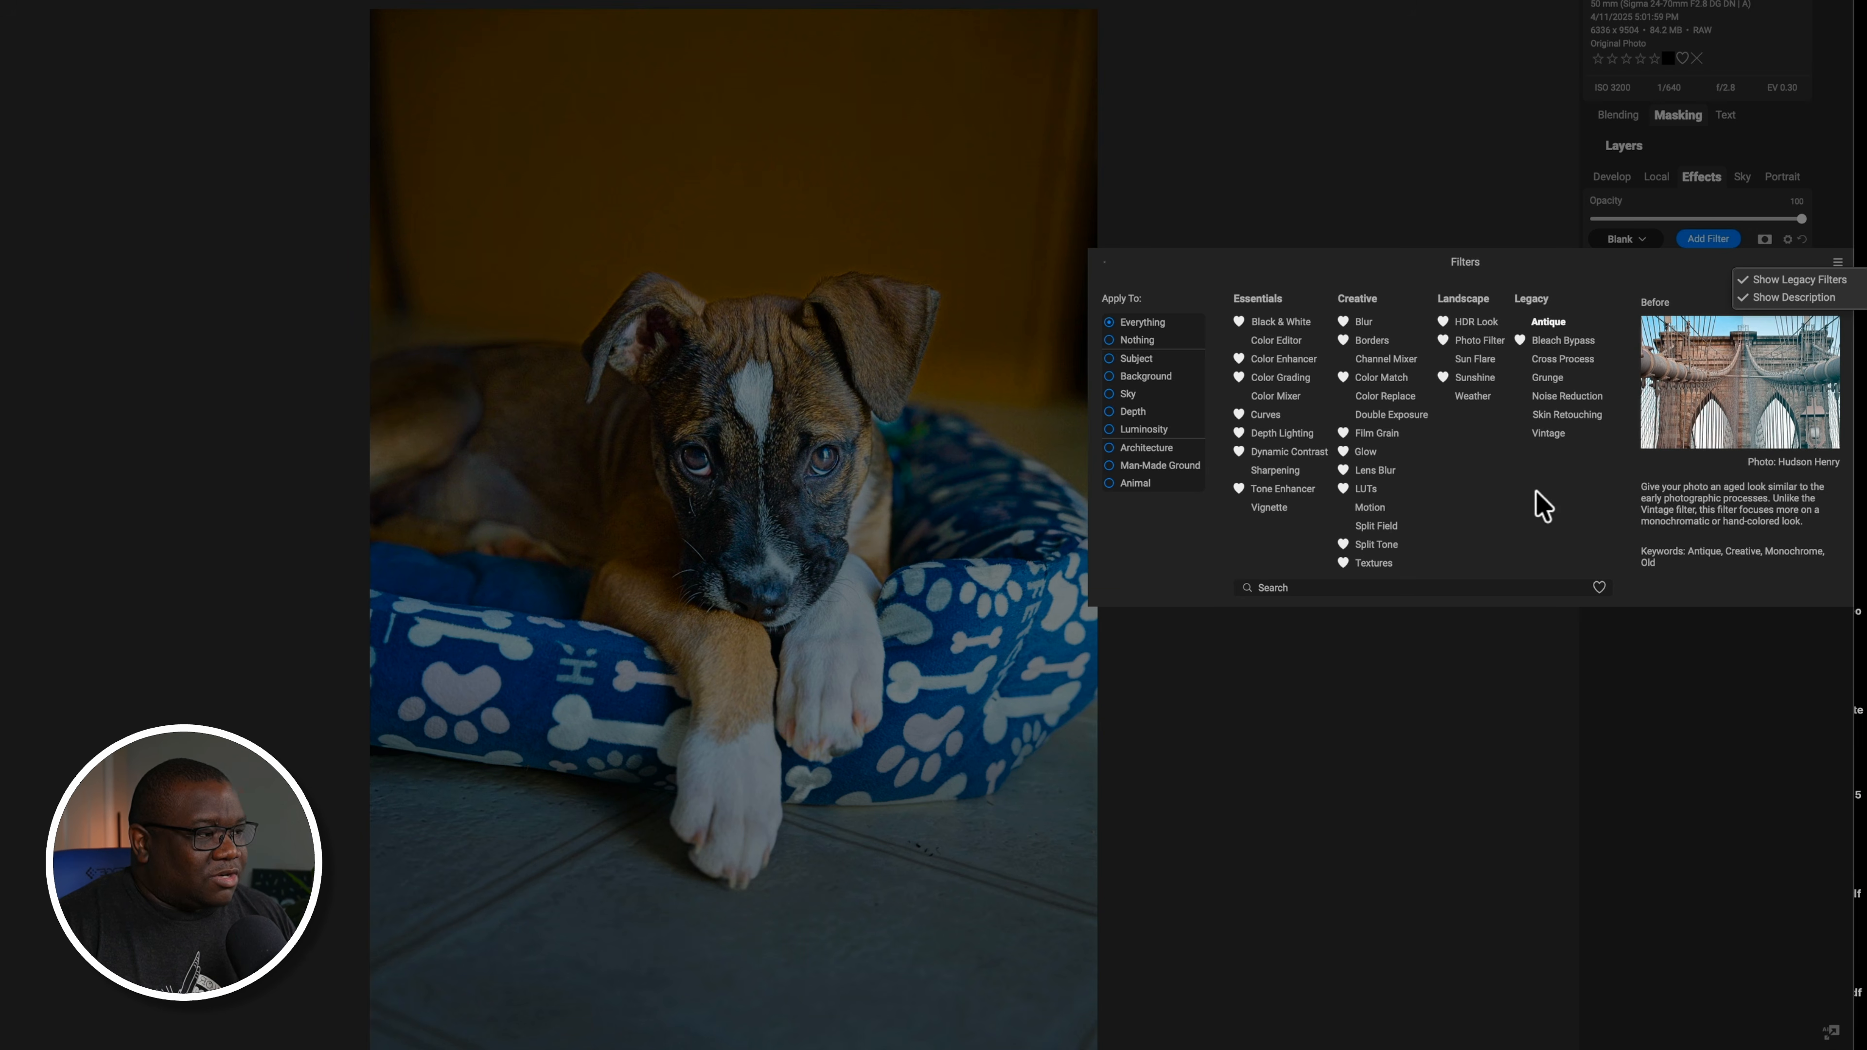
{"action": "left_click", "coordinate": [1575, 341]}
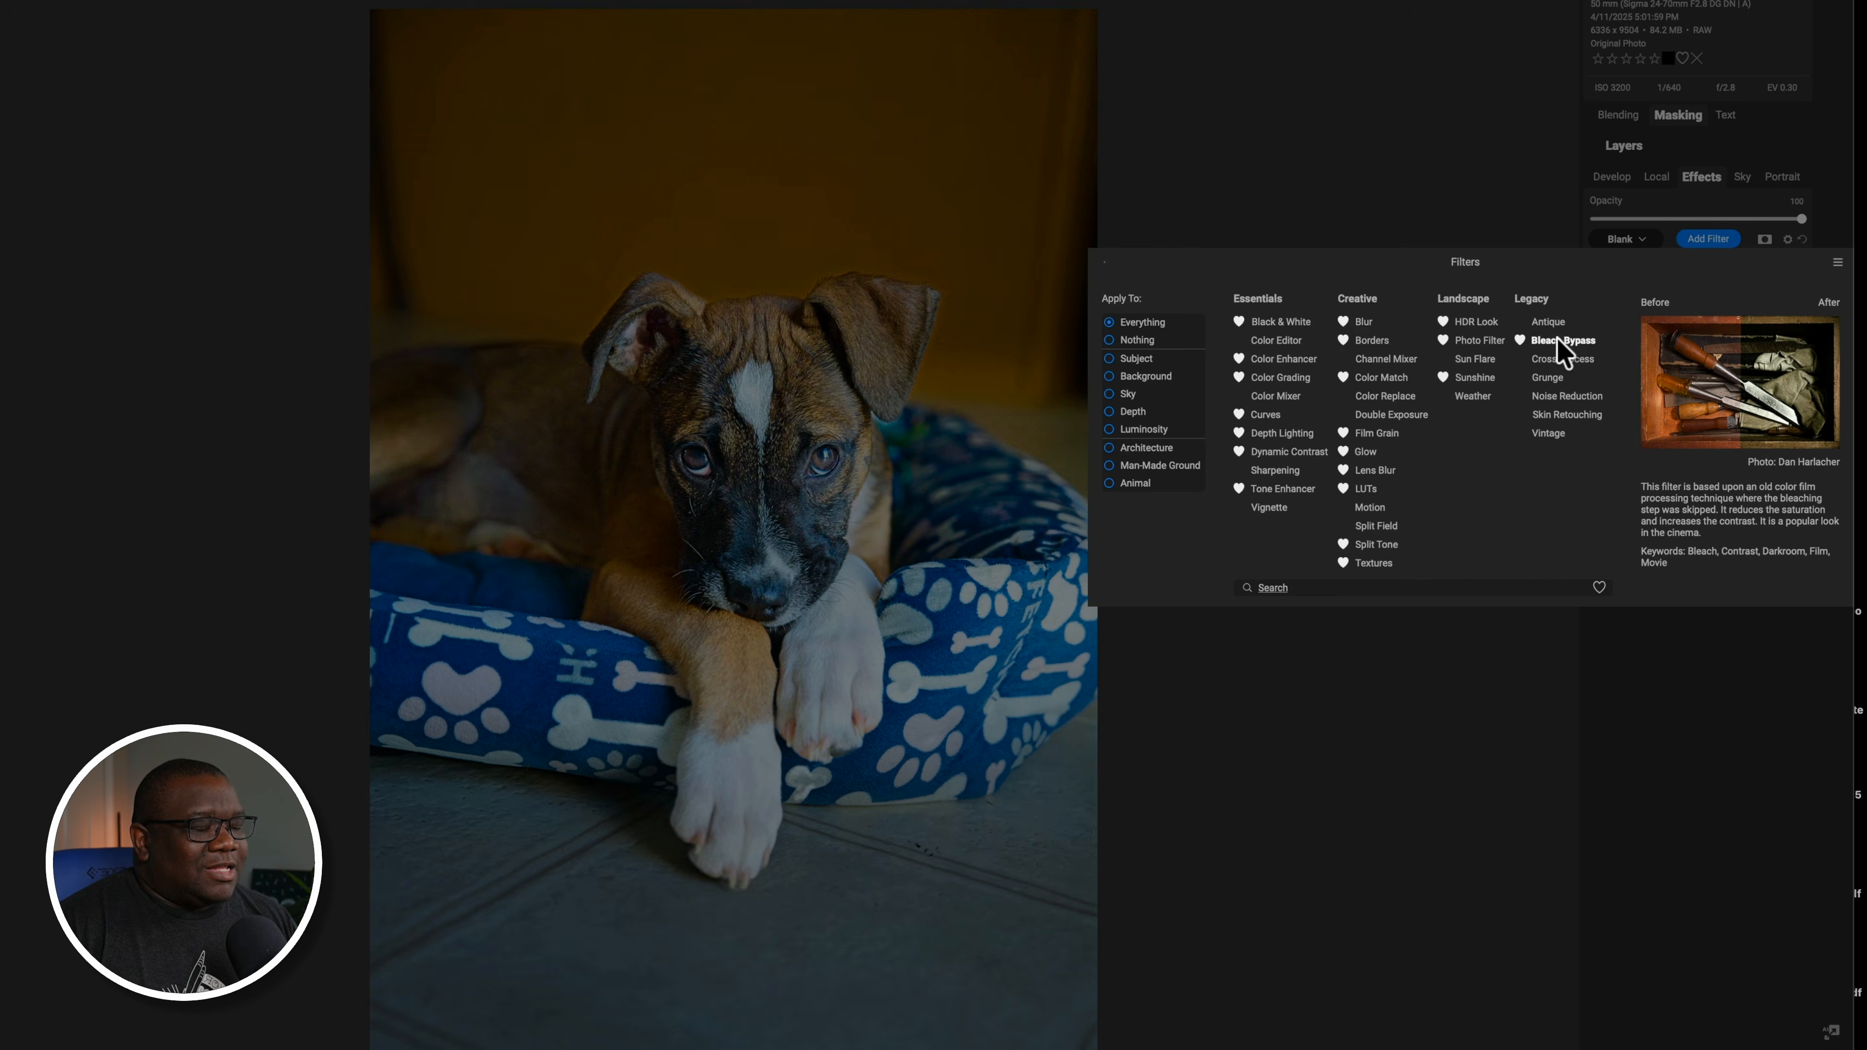
{"action": "left_click", "coordinate": [1558, 340]}
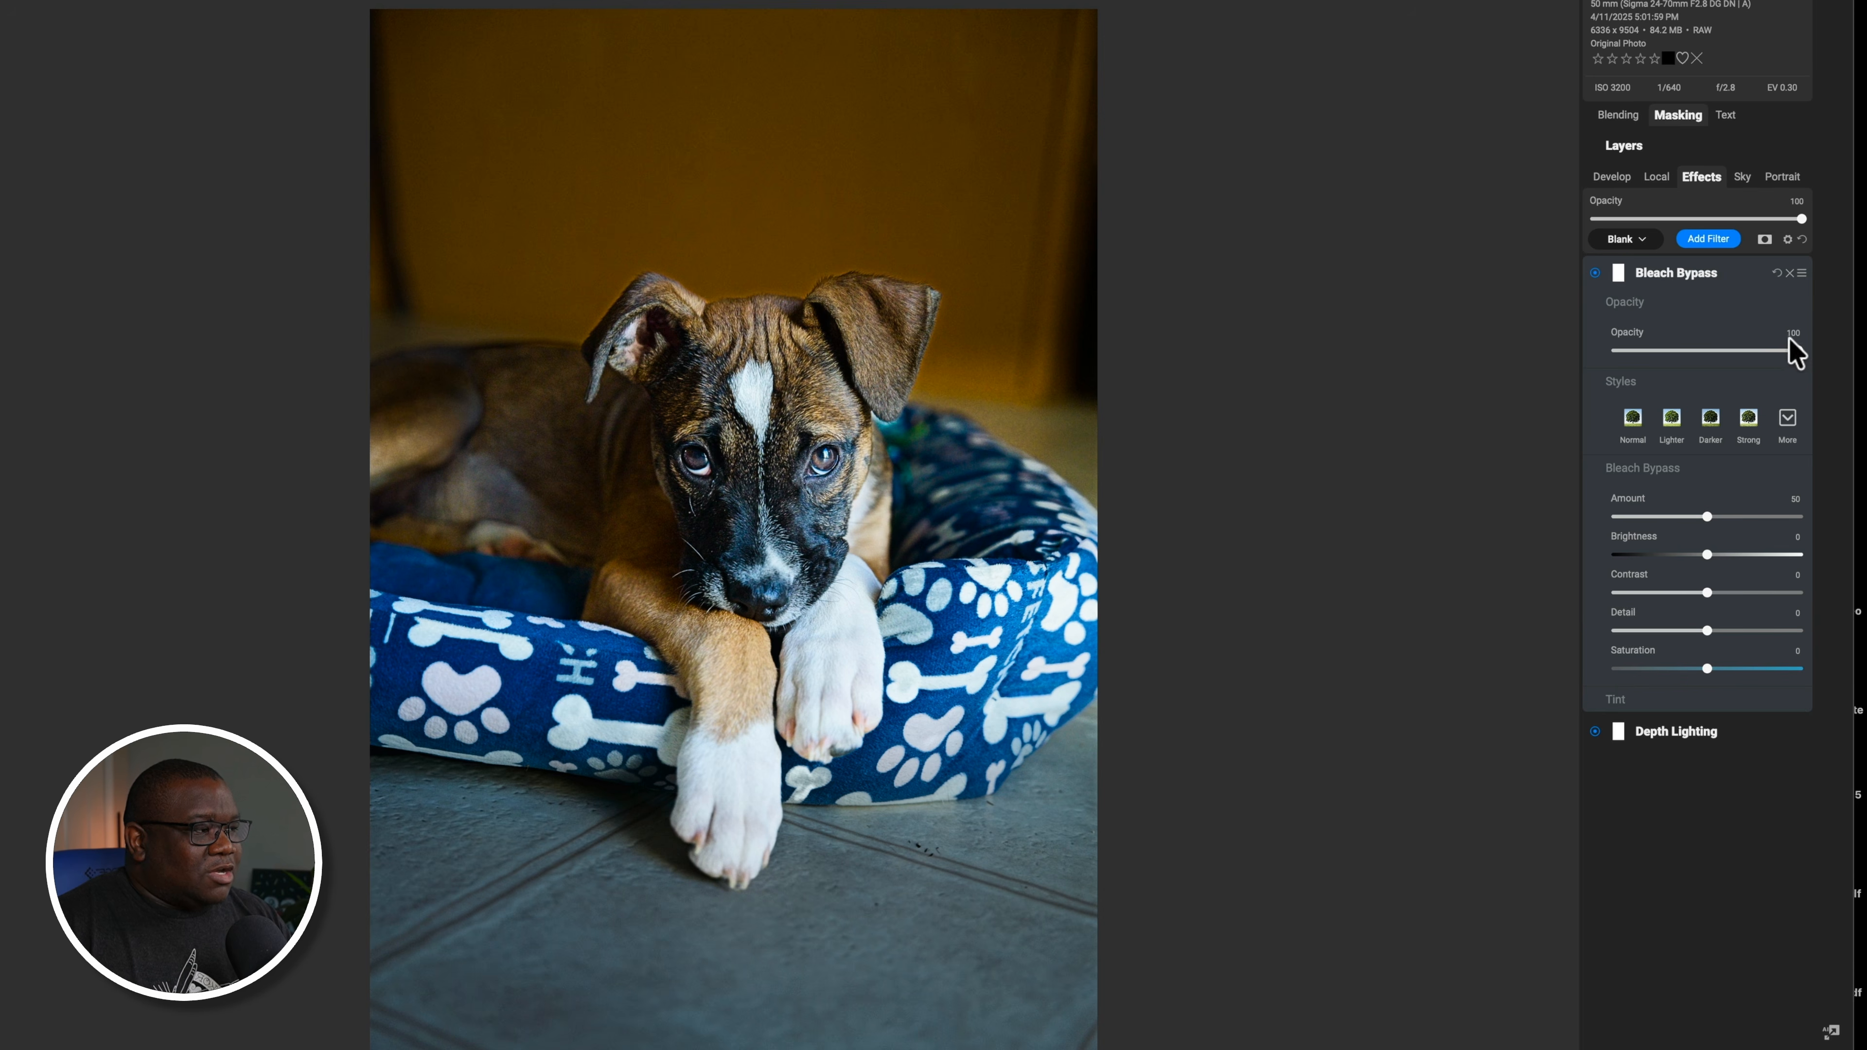
Set the Bleach Bypass filter's opacity to 29, its detail to 17 and its saturation to 13
{"action": "left_click_drag", "start_coordinate": [1788, 352], "coordinate": [1667, 354]}
{"action": "left_click", "coordinate": [1667, 354]}
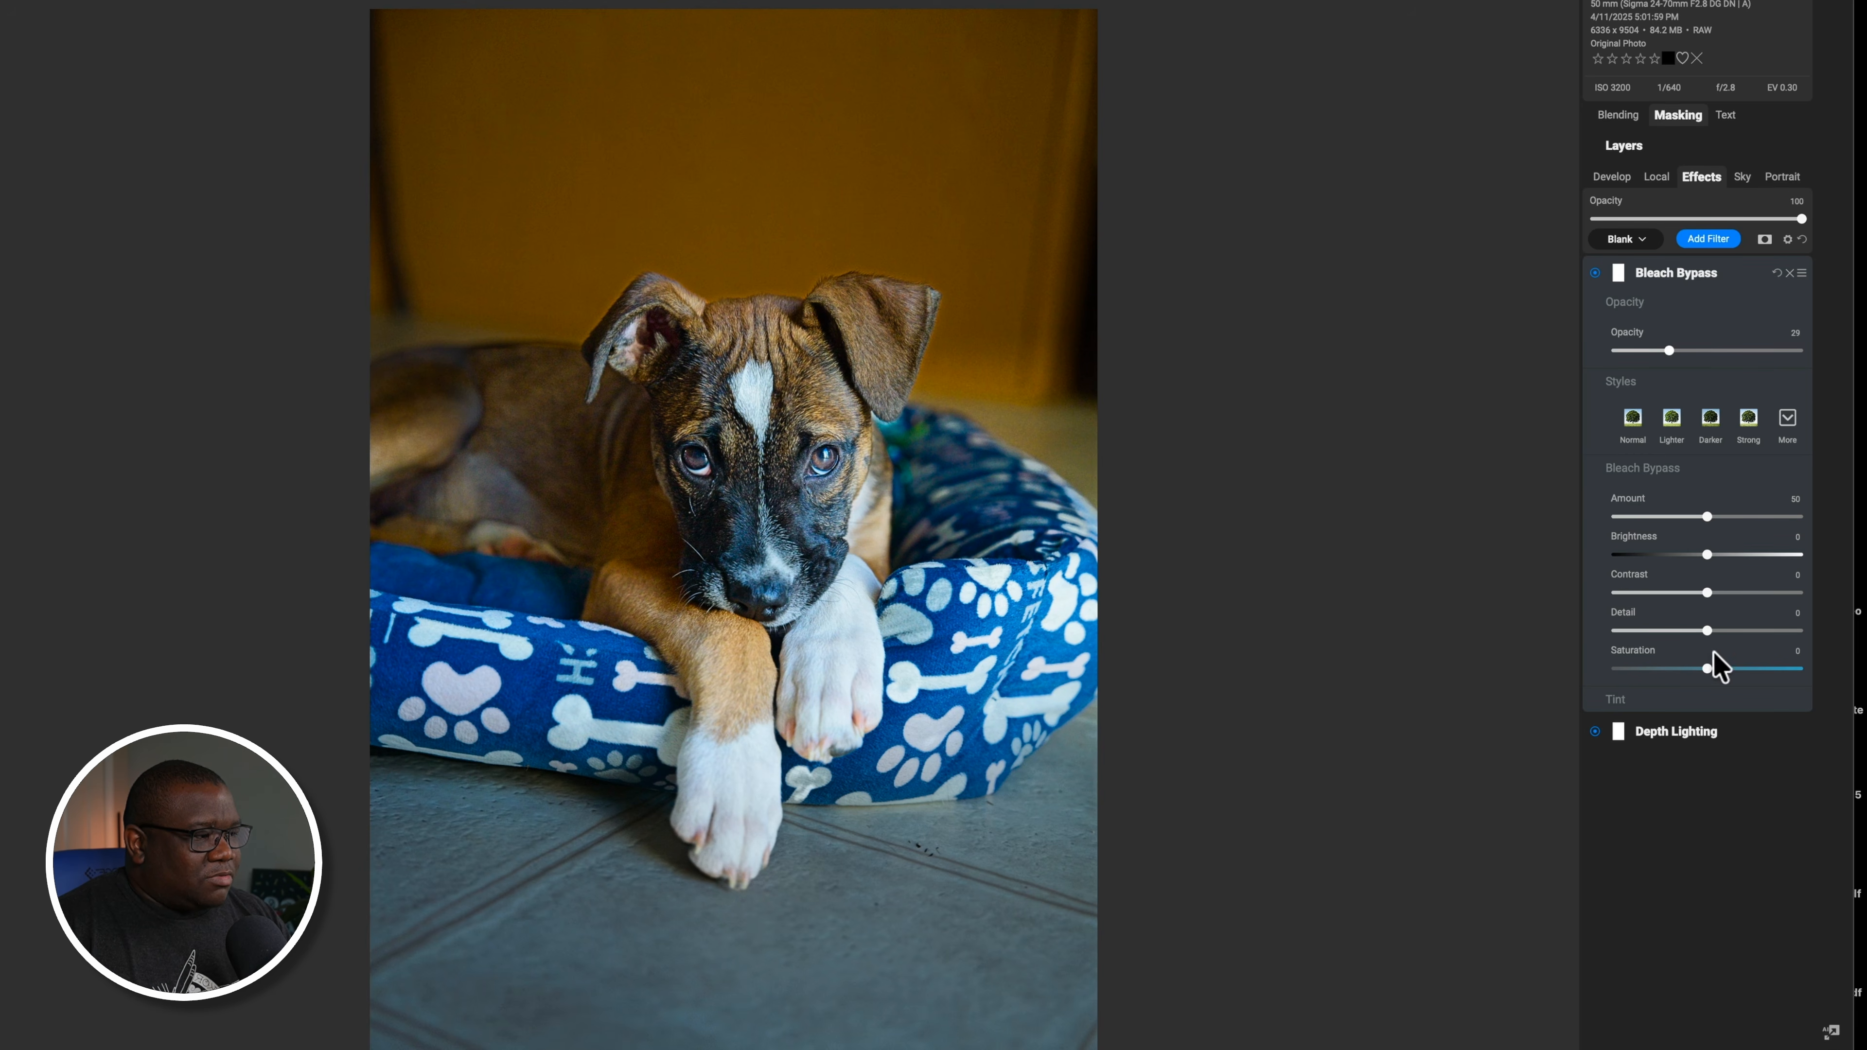
{"action": "left_click_drag", "start_coordinate": [1707, 631], "coordinate": [1733, 668]}
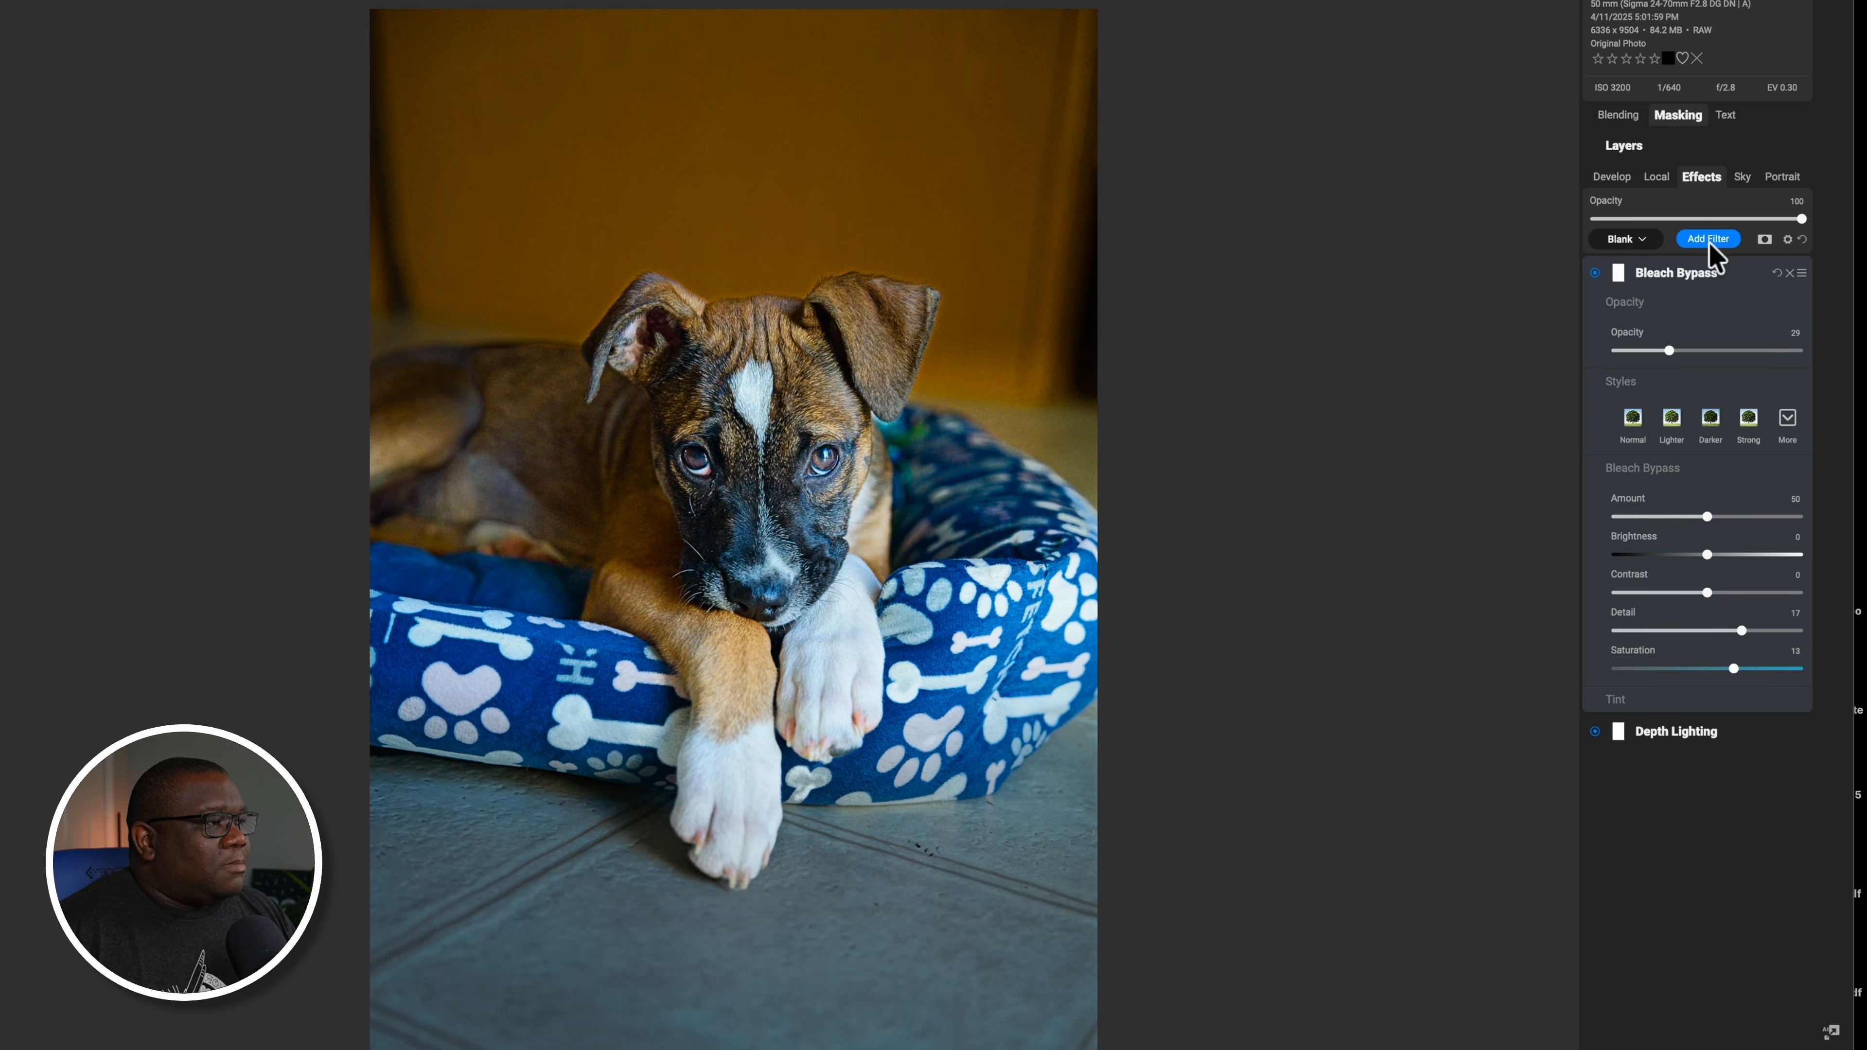
Add a Background mask to the Bleach Bypass filter to restrict it to the puppy, and check the resulting mask in grayscale
{"action": "left_click", "coordinate": [1678, 116]}
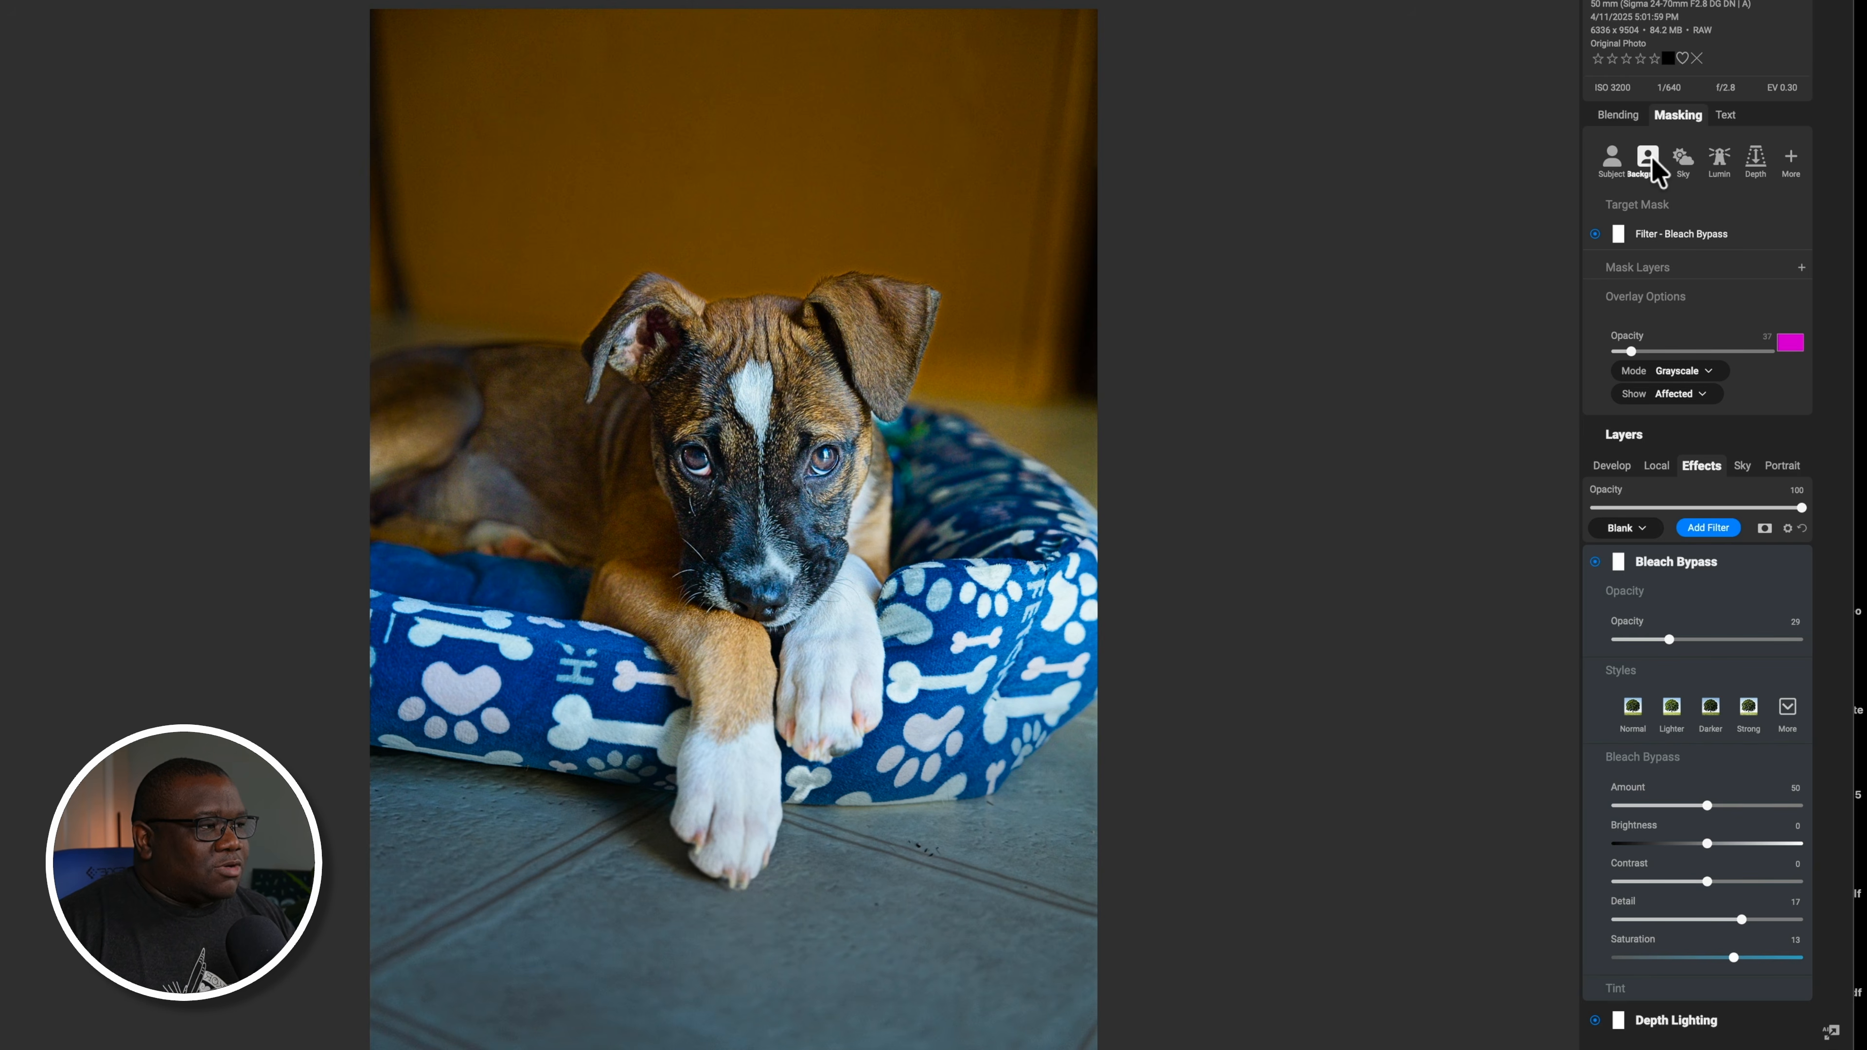
{"action": "left_click", "coordinate": [1651, 160]}
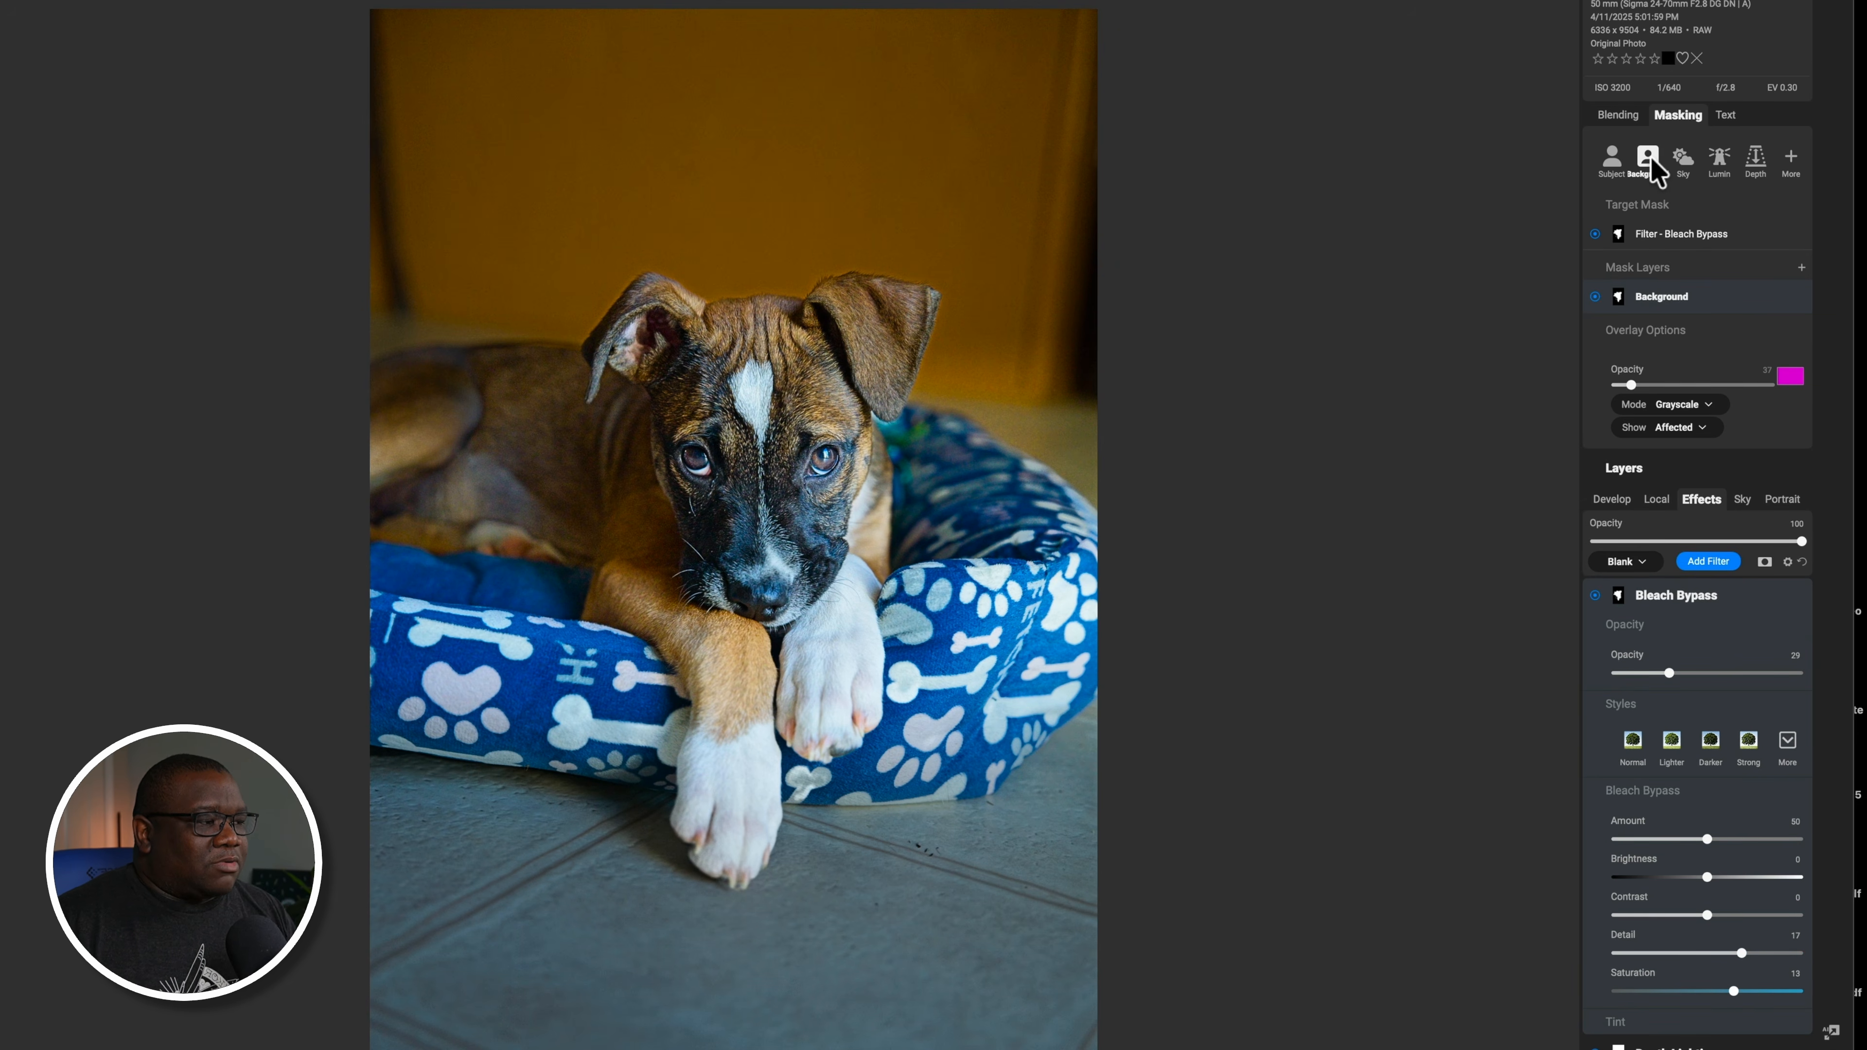
{"action": "left_click", "coordinate": [1676, 114]}
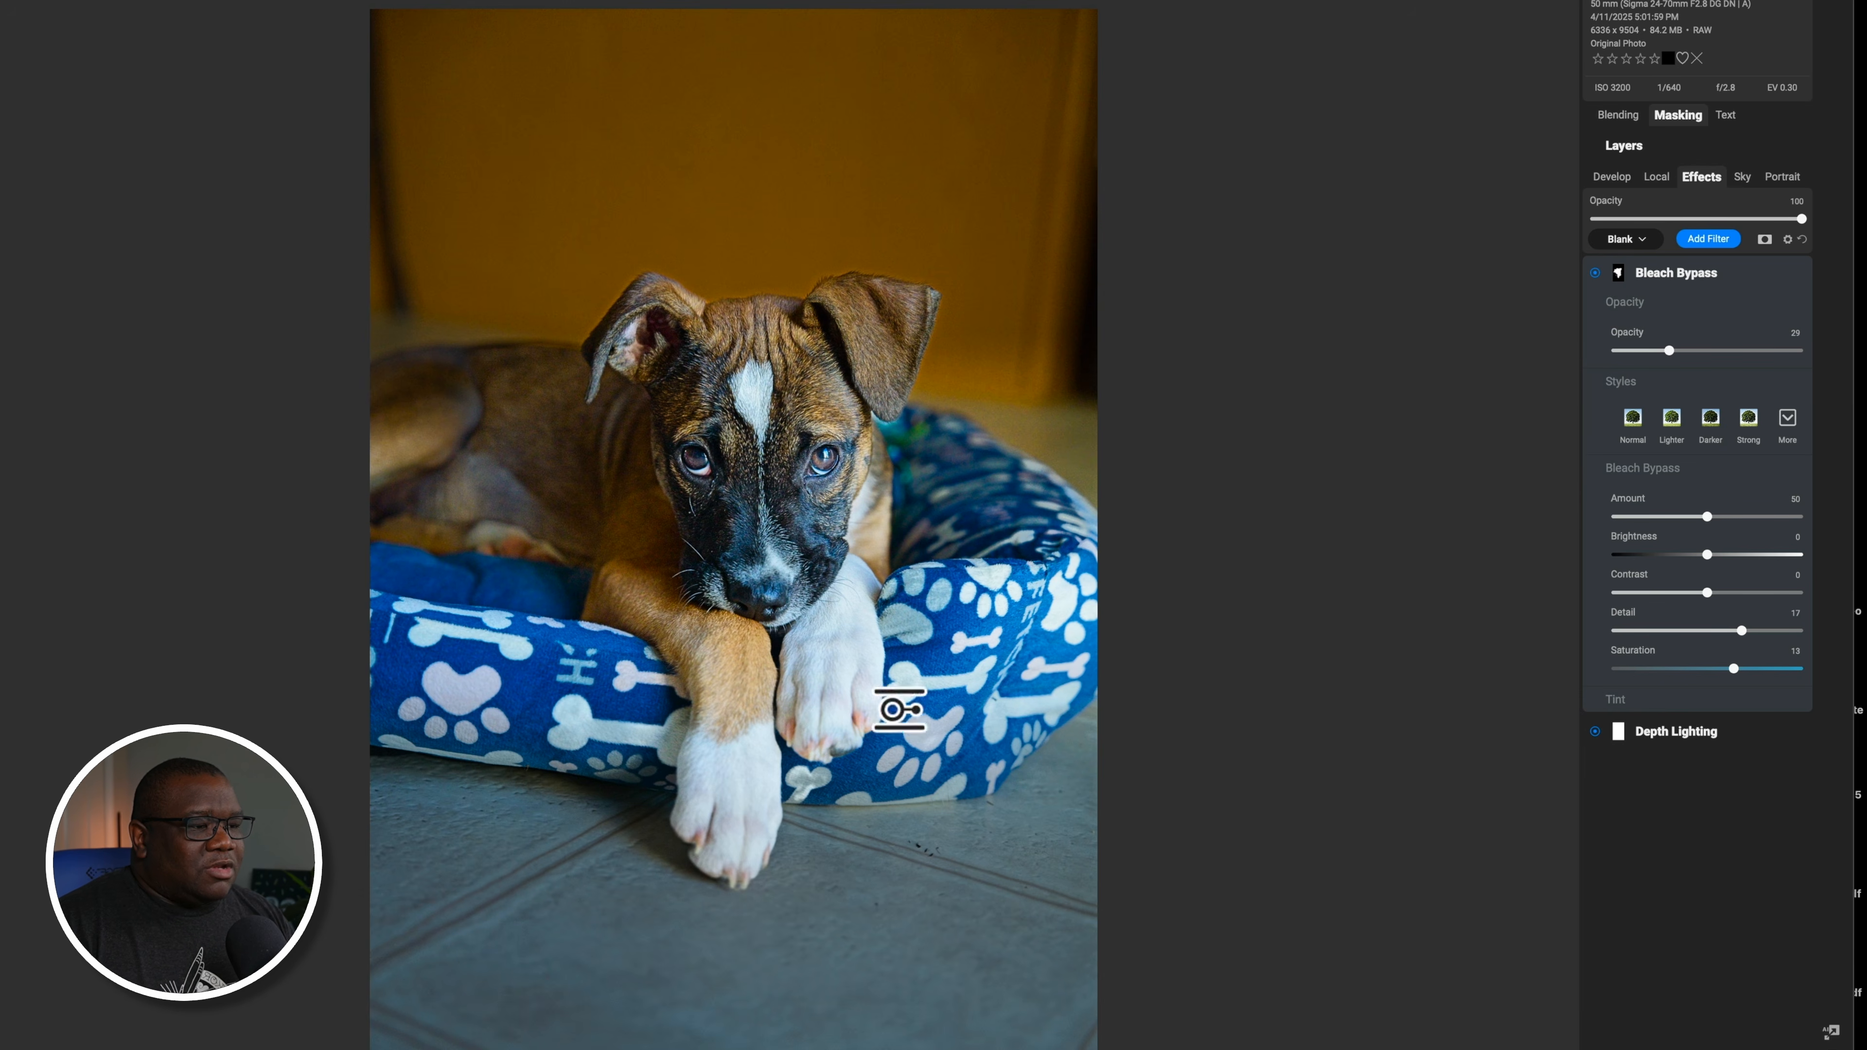
{"action": "left_click", "coordinate": [1629, 273]}
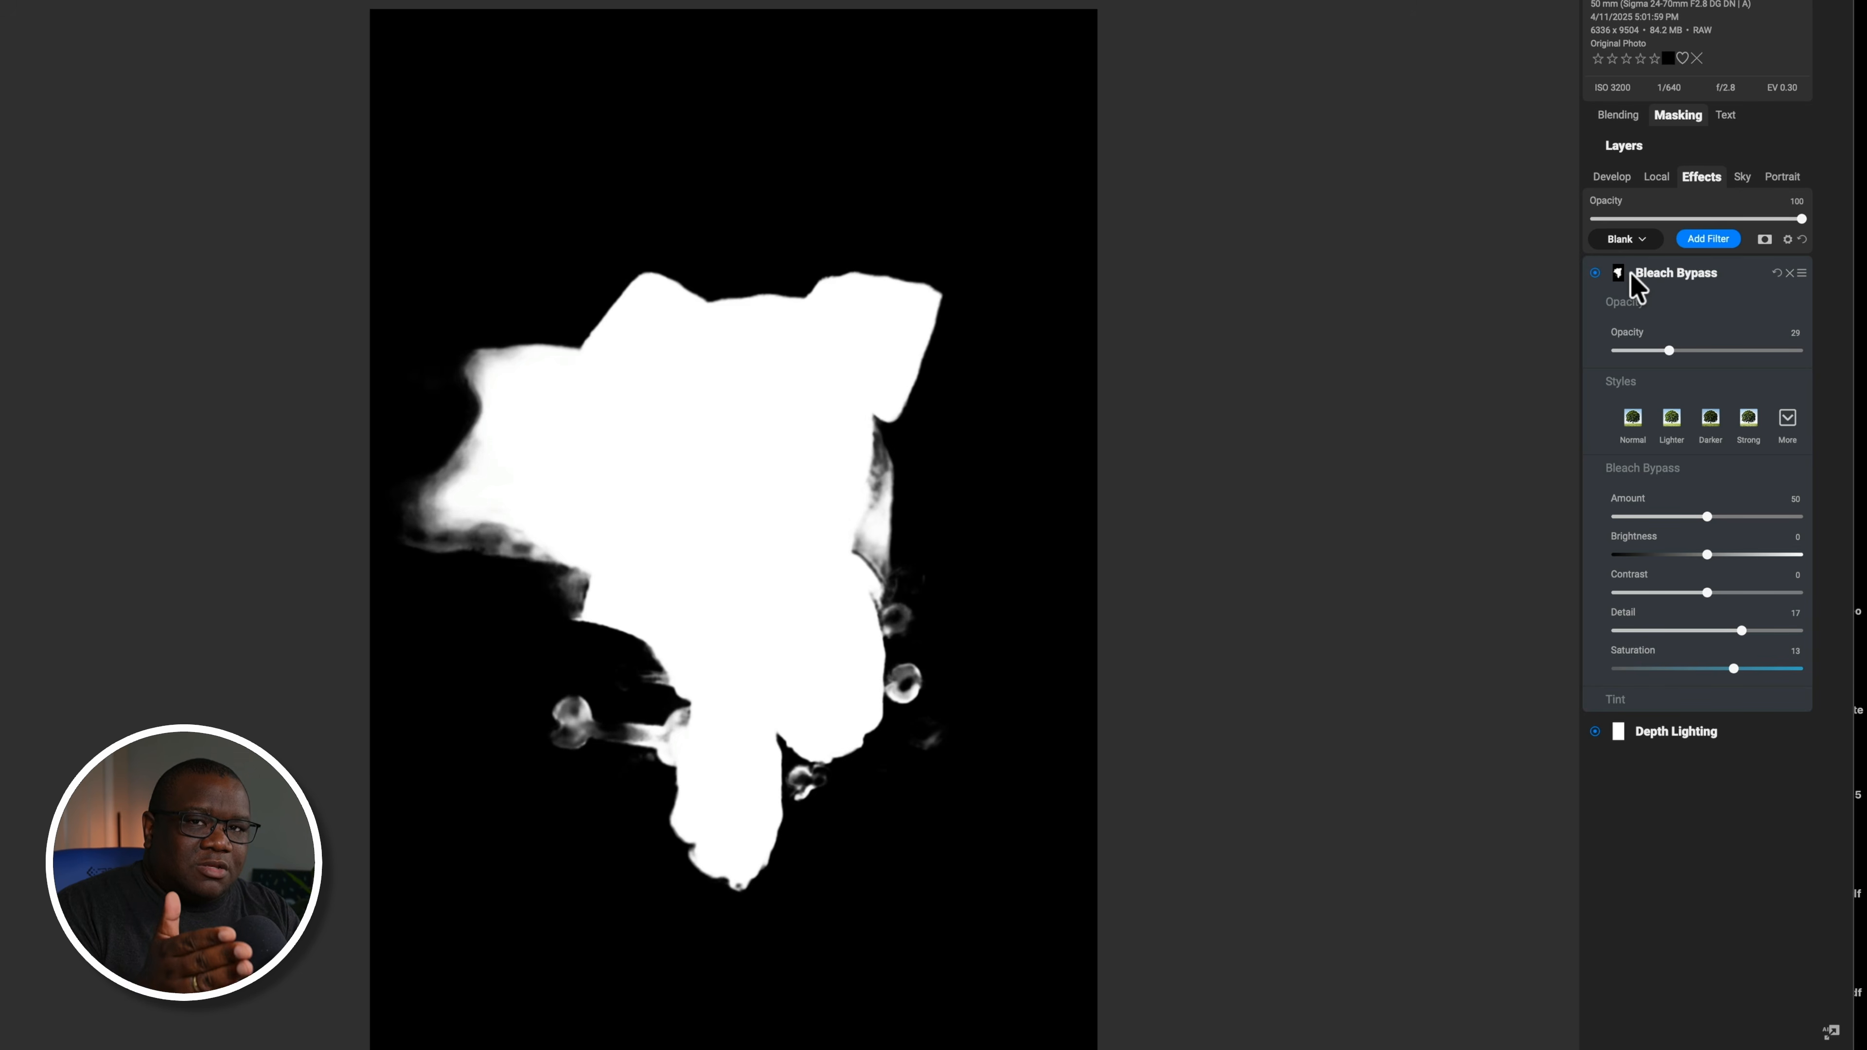
{"action": "left_click", "coordinate": [1630, 271]}
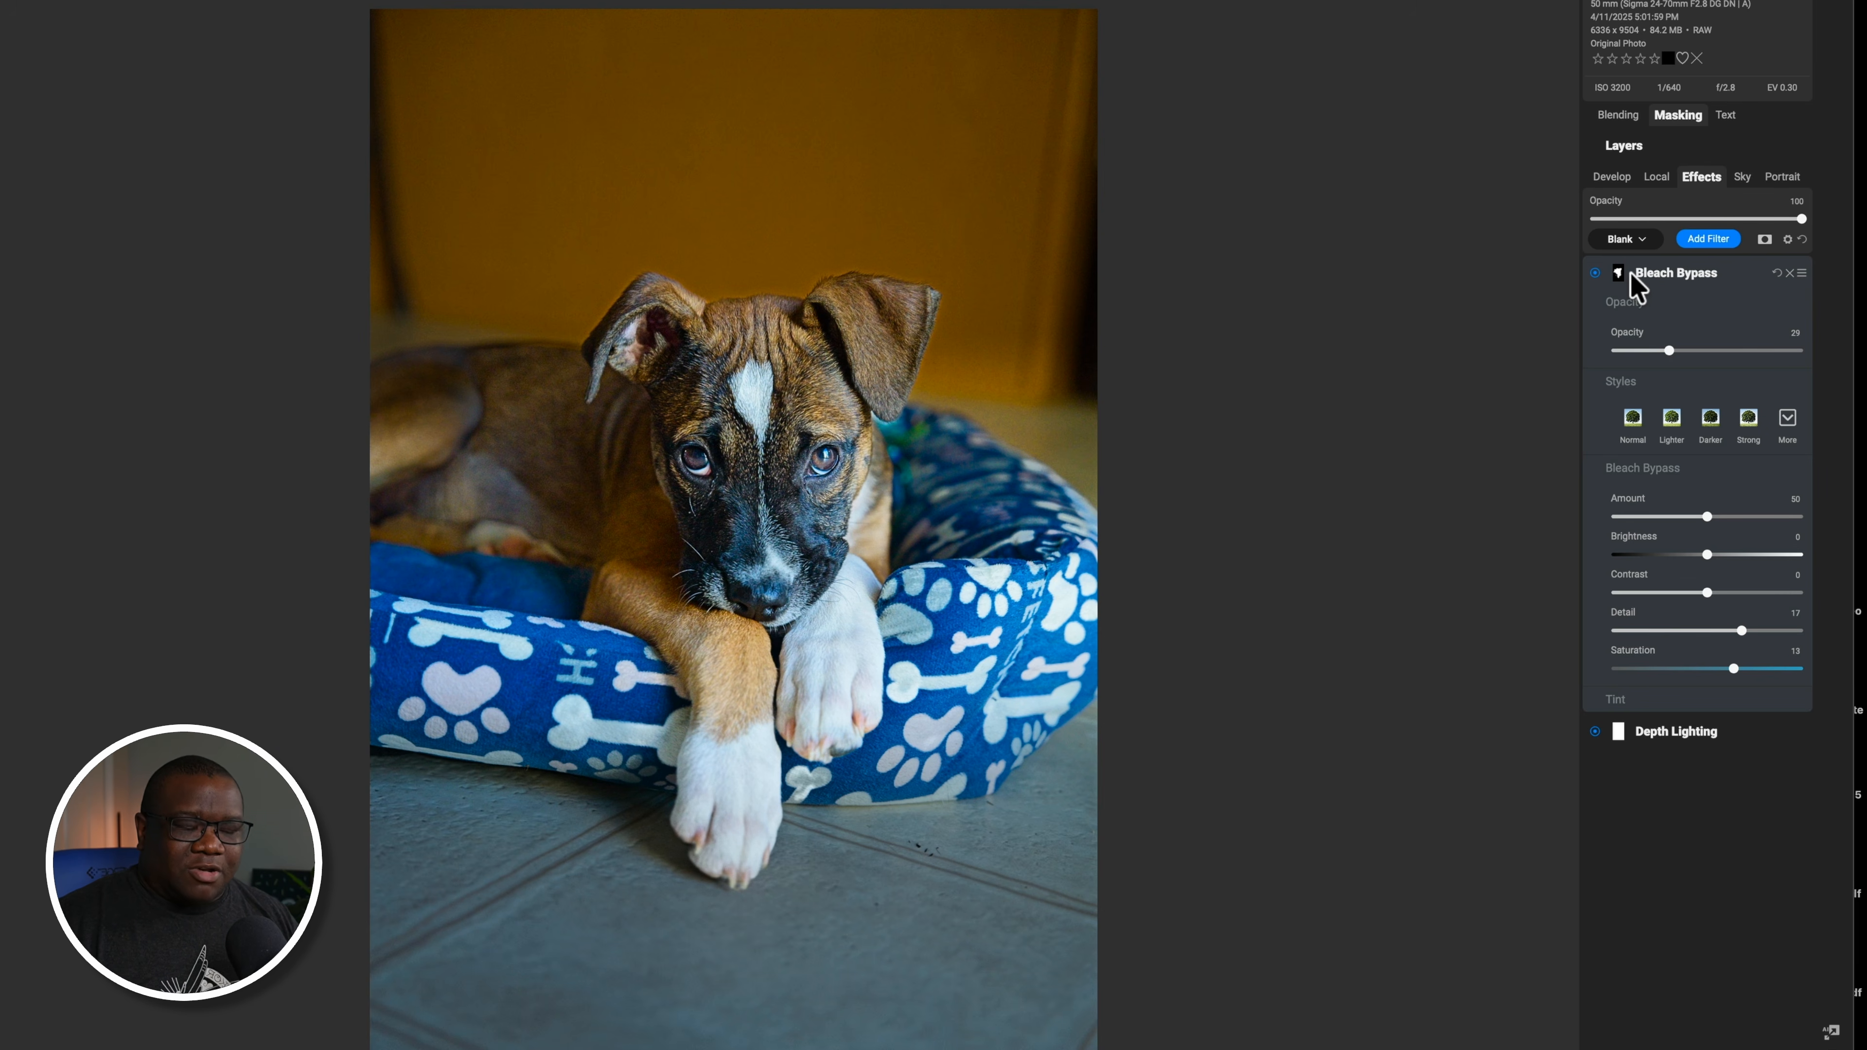
Collapse the Bleach Bypass settings and compare the original with the edited photo, first full-frame, and with a split view swept to the photo's left edge
{"action": "left_click", "coordinate": [1723, 907]}
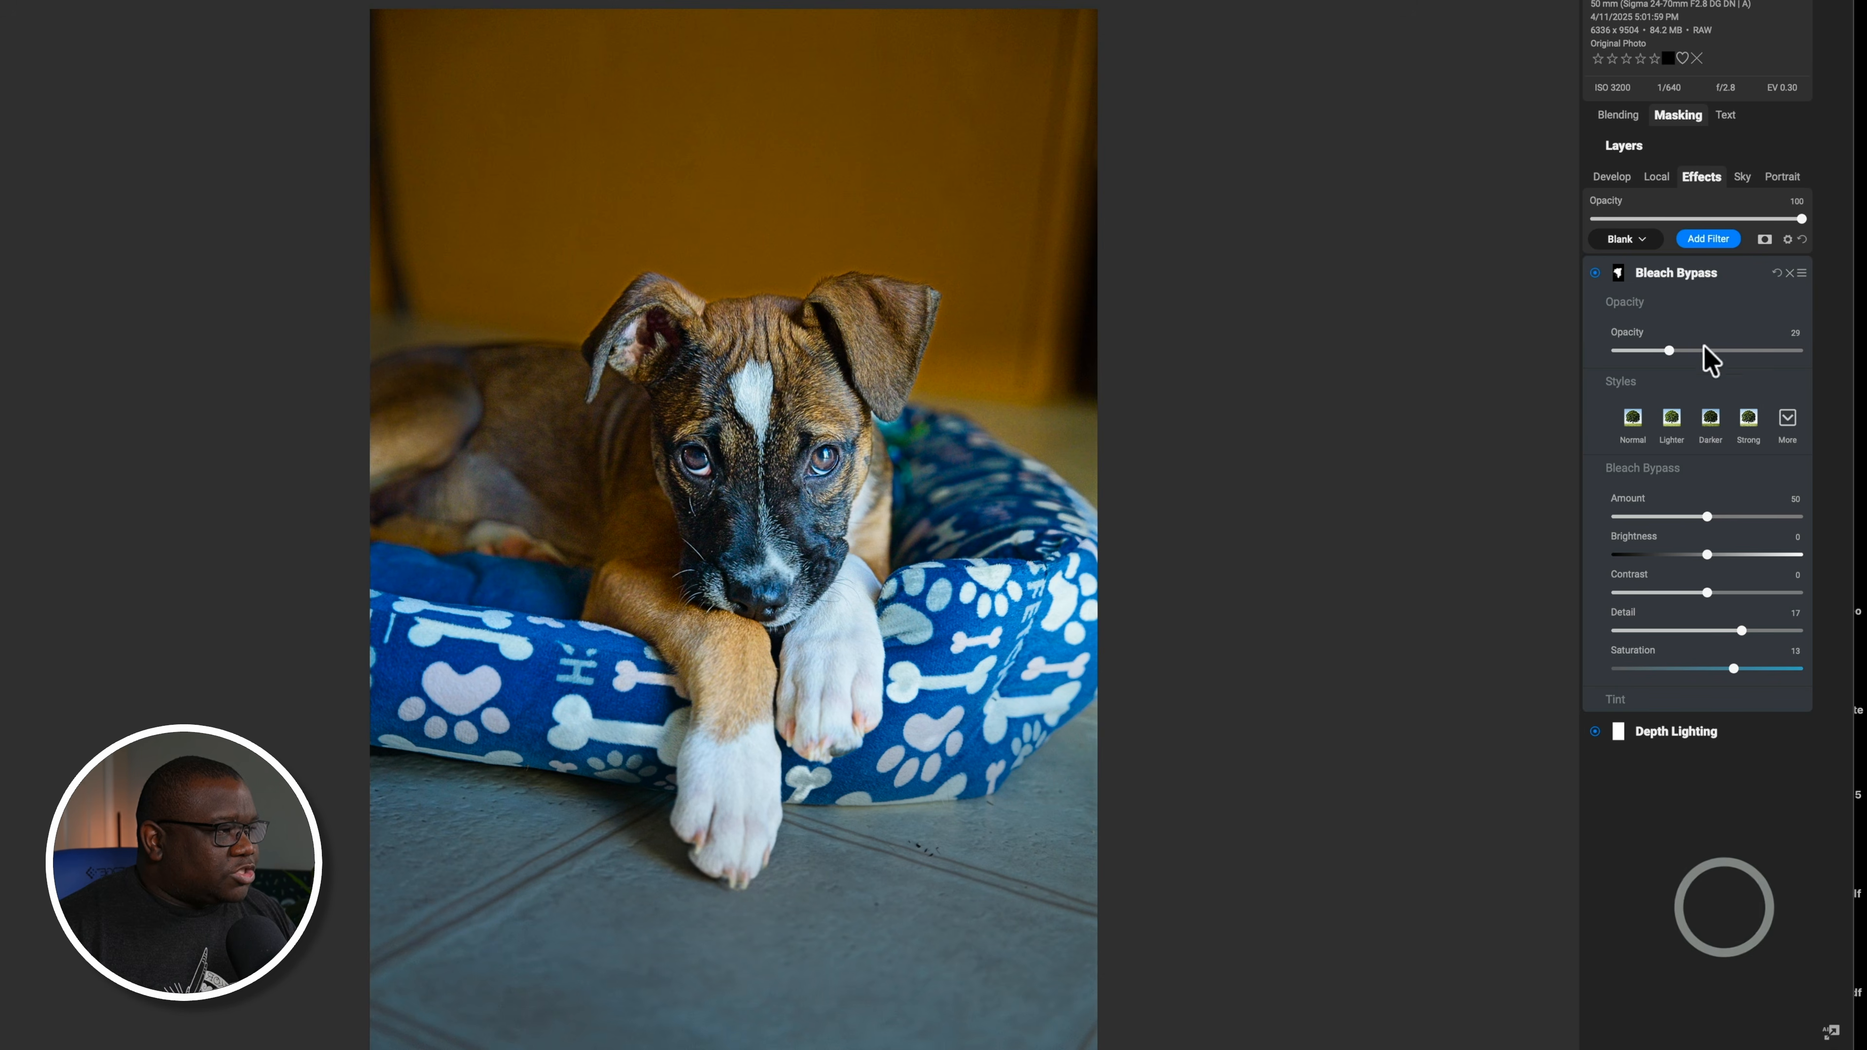
{"action": "left_click", "coordinate": [1728, 274]}
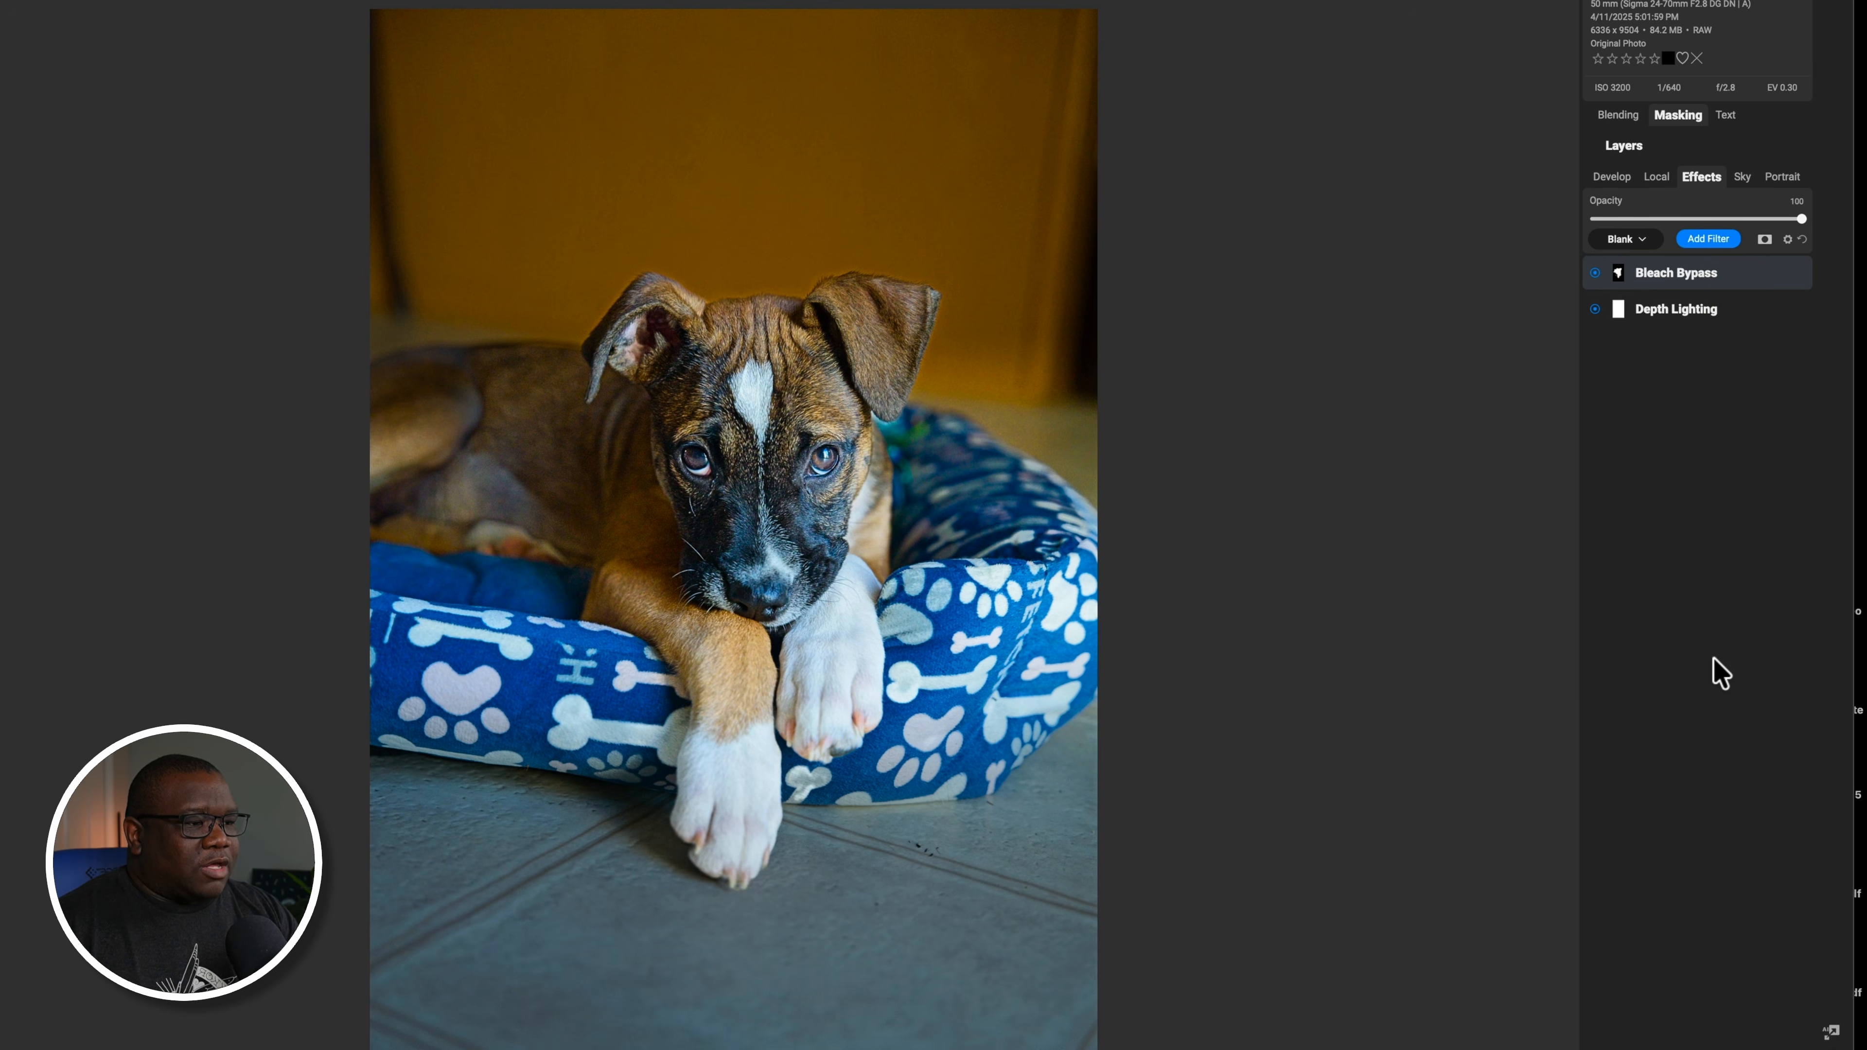
{"action": "key", "text": "backslash"}
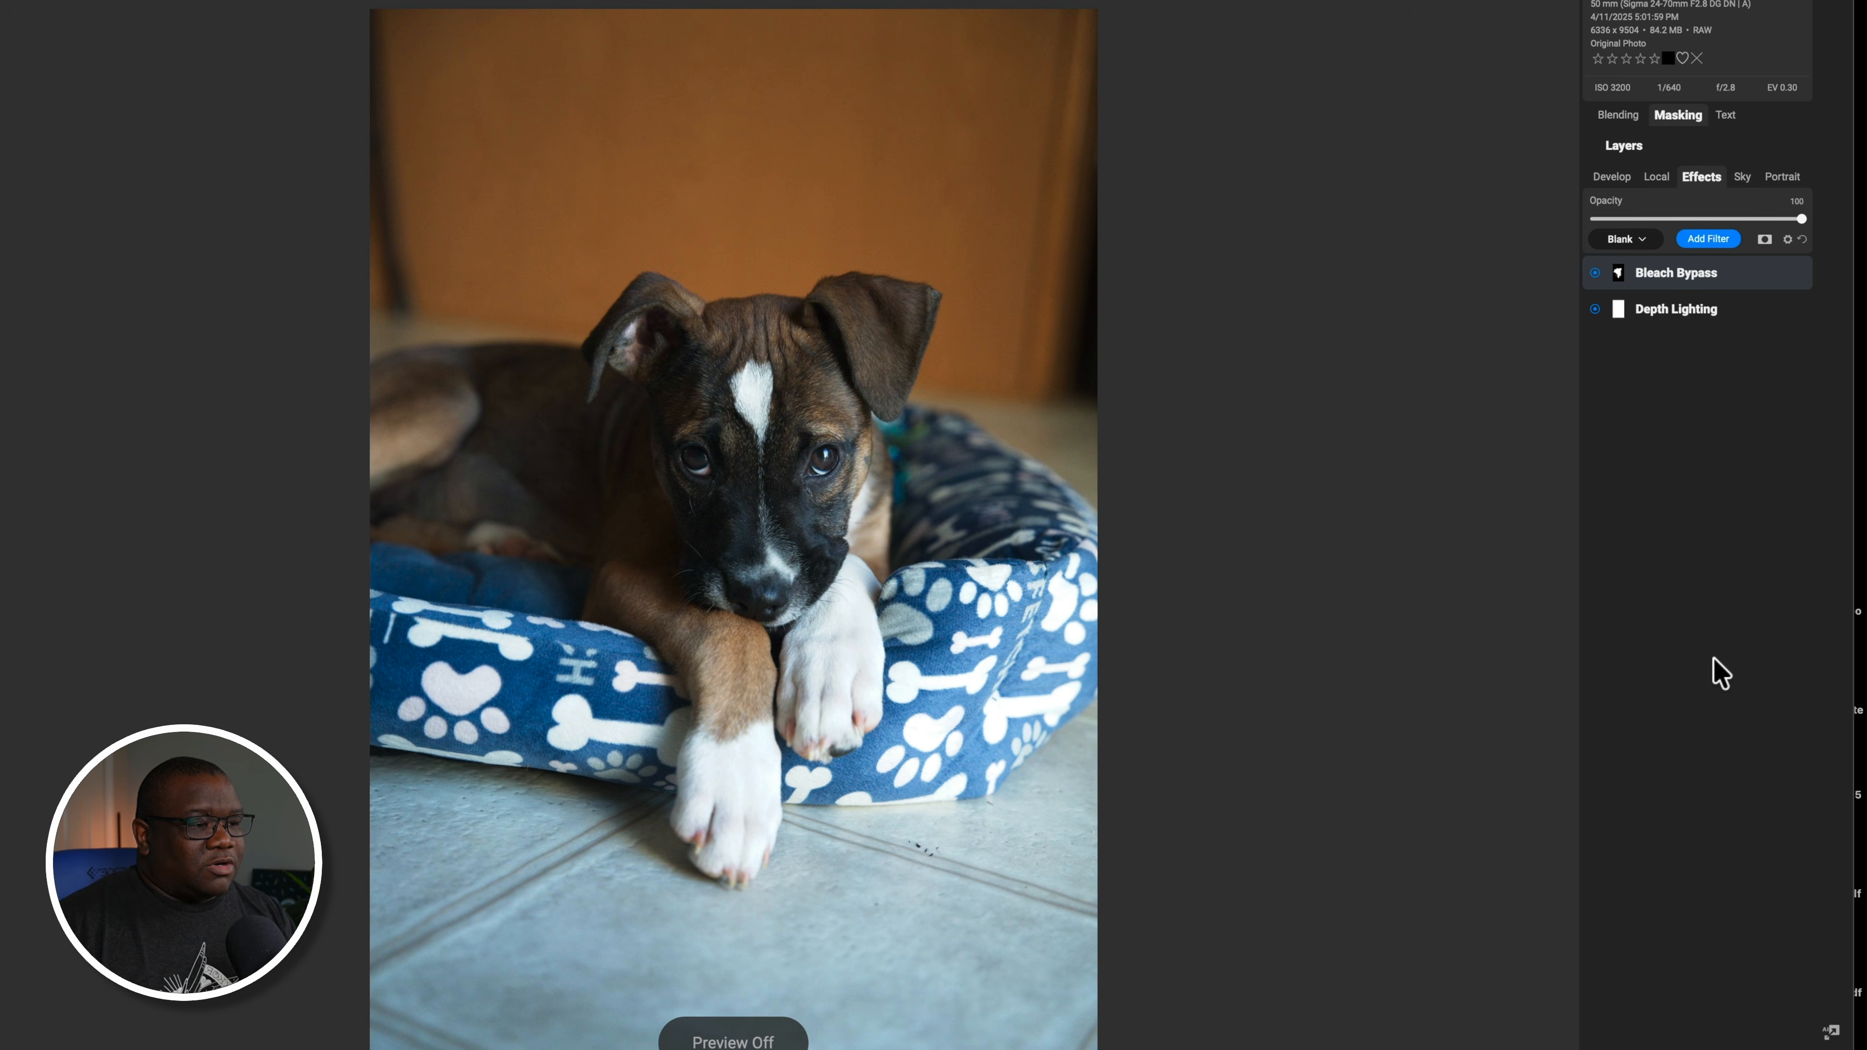
{"action": "key", "text": "backslash"}
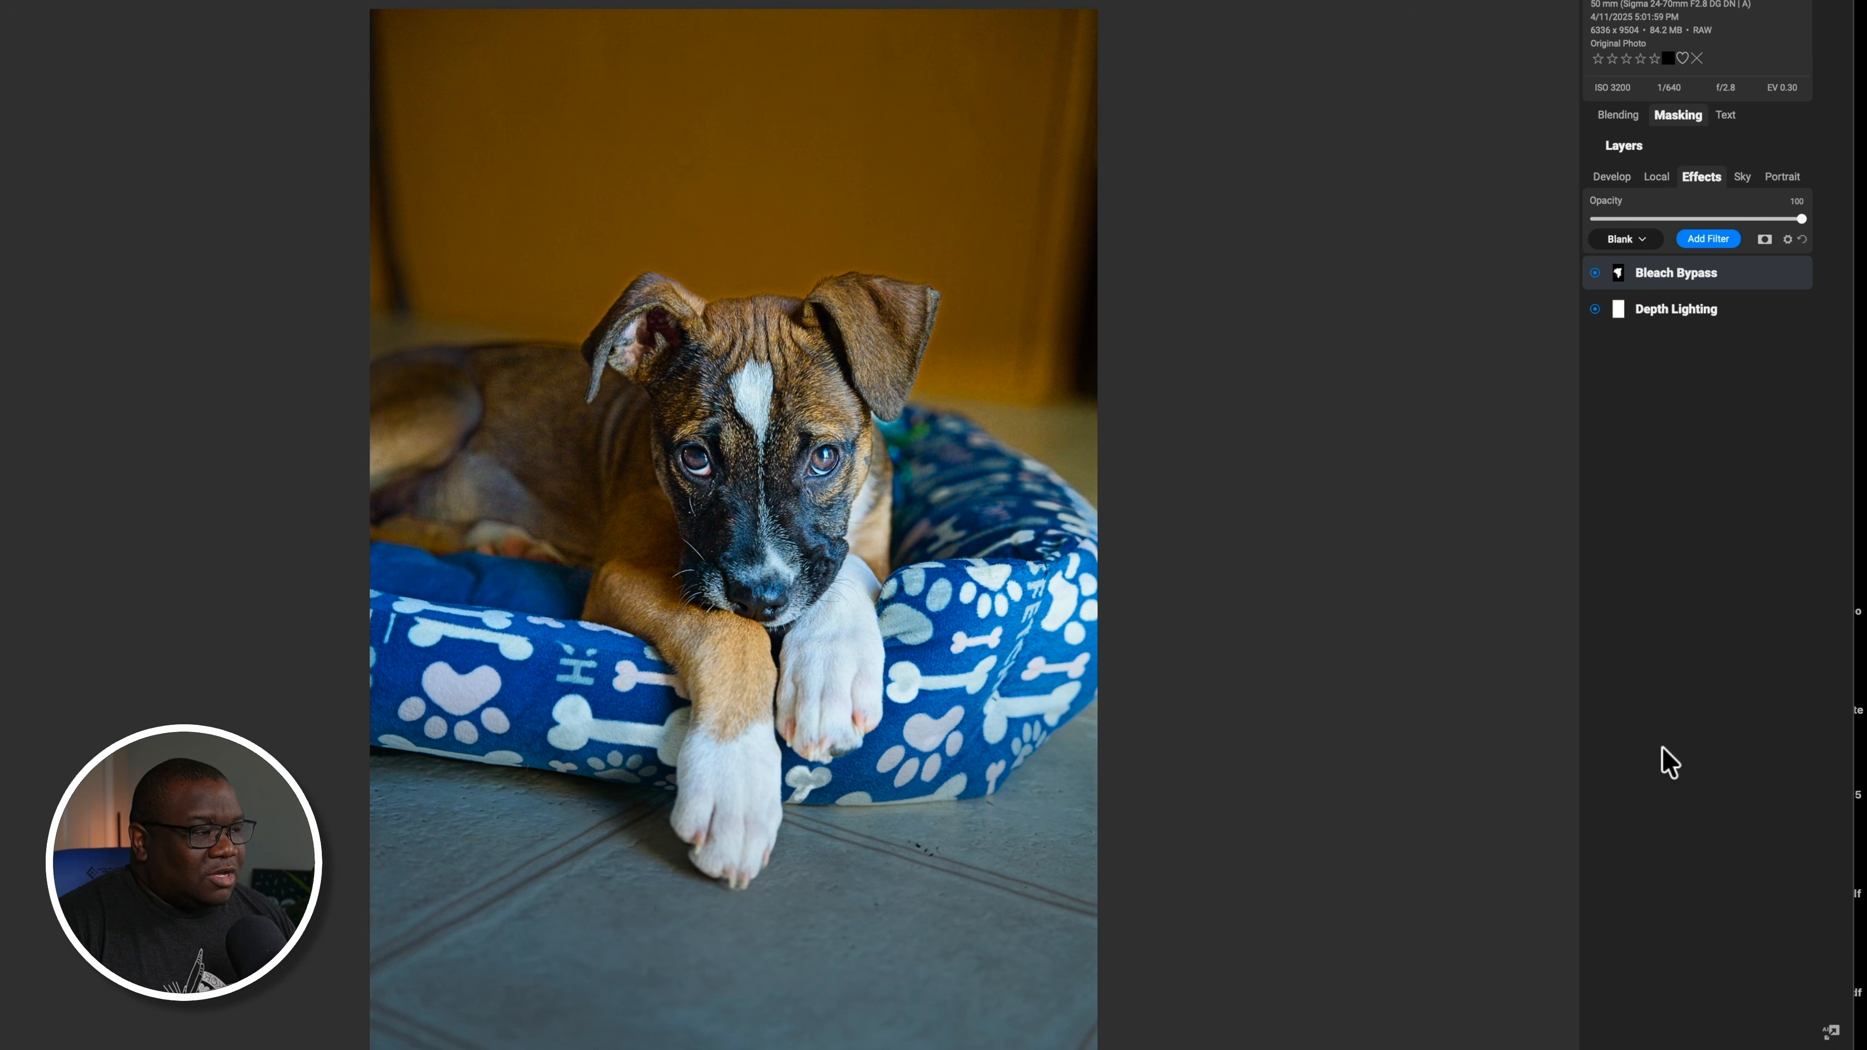
{"action": "key", "text": "y"}
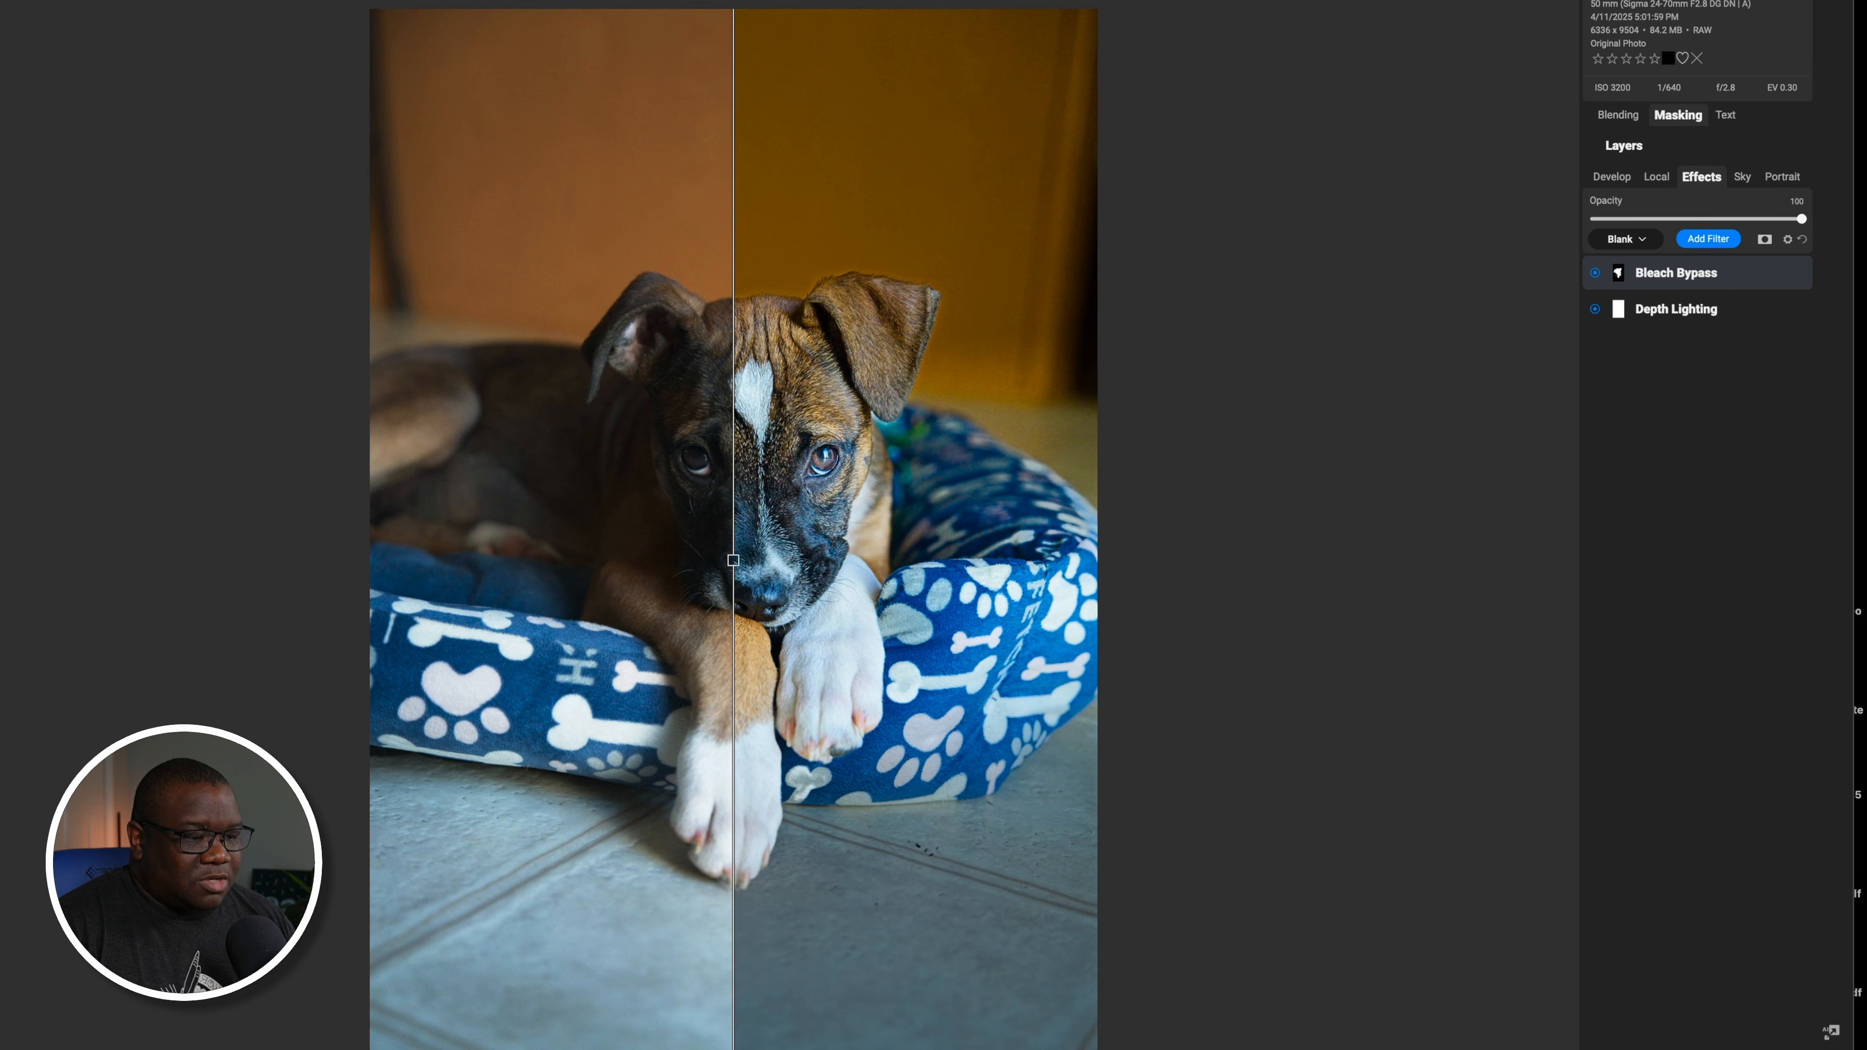
{"action": "left_click_drag", "start_coordinate": [729, 556], "coordinate": [259, 554]}
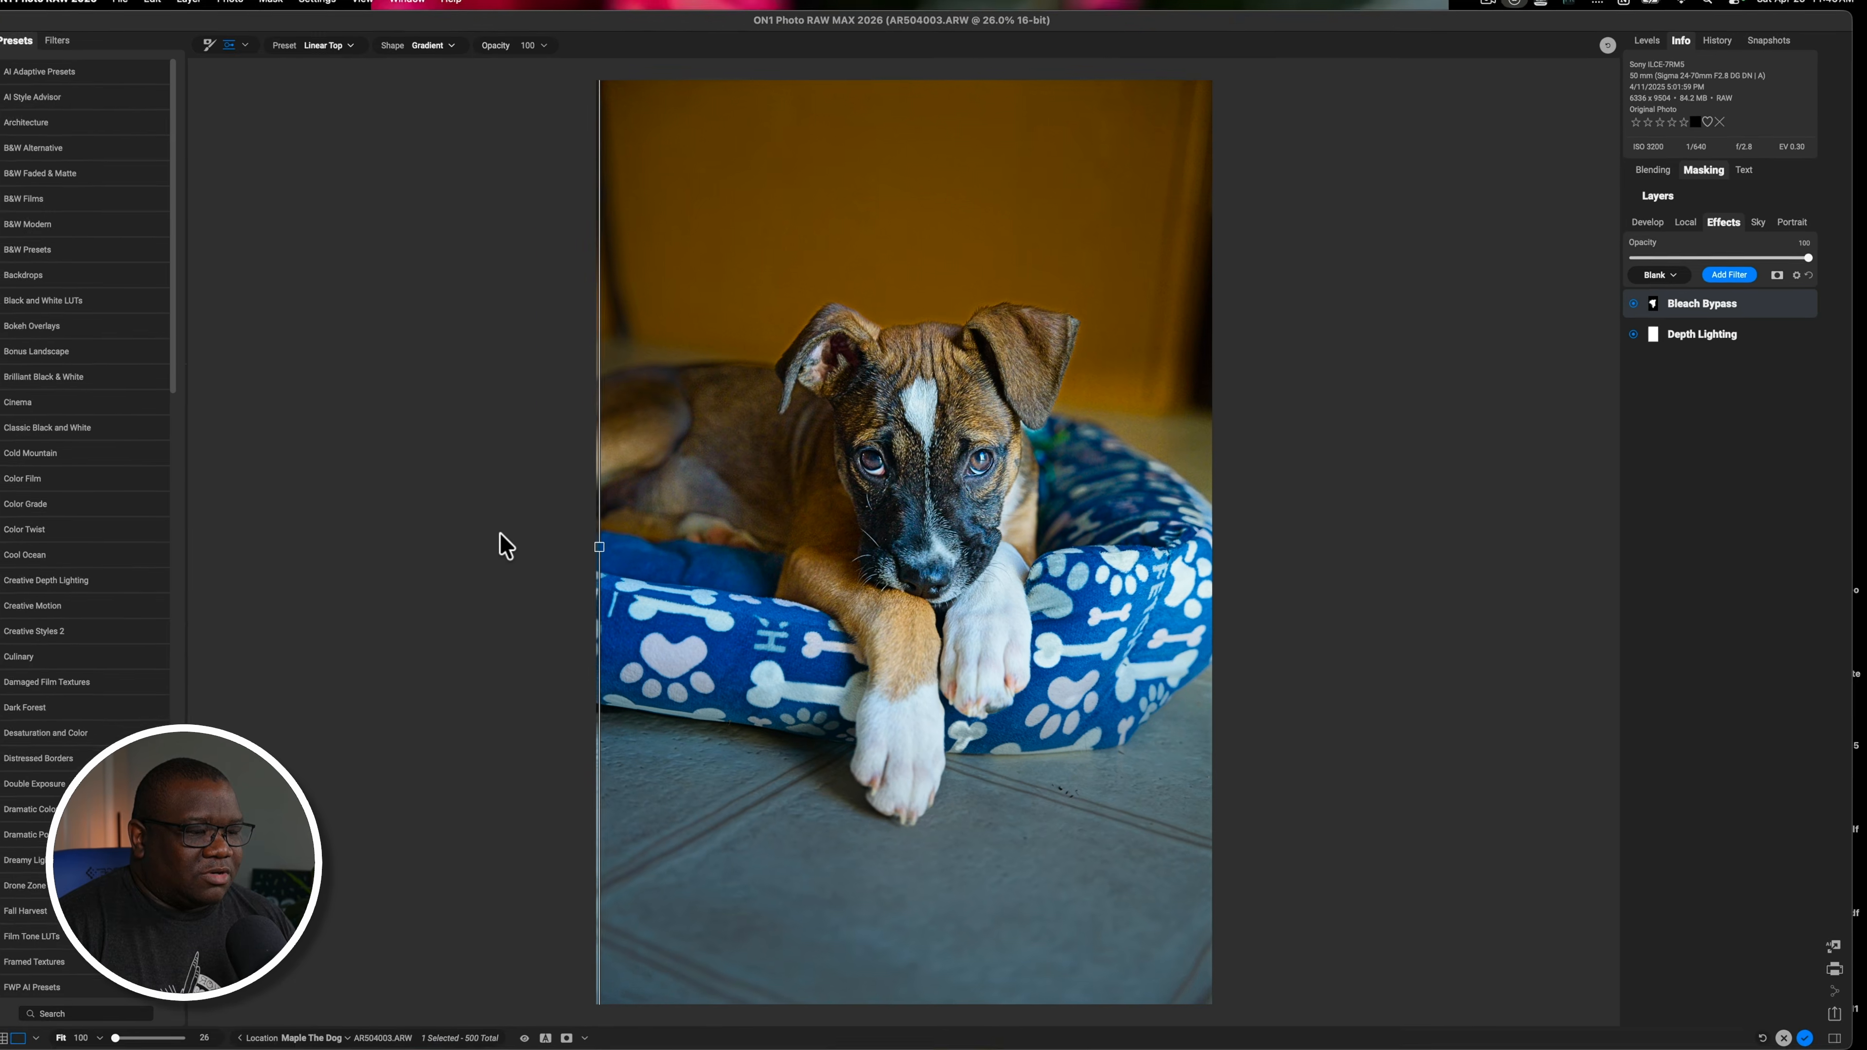